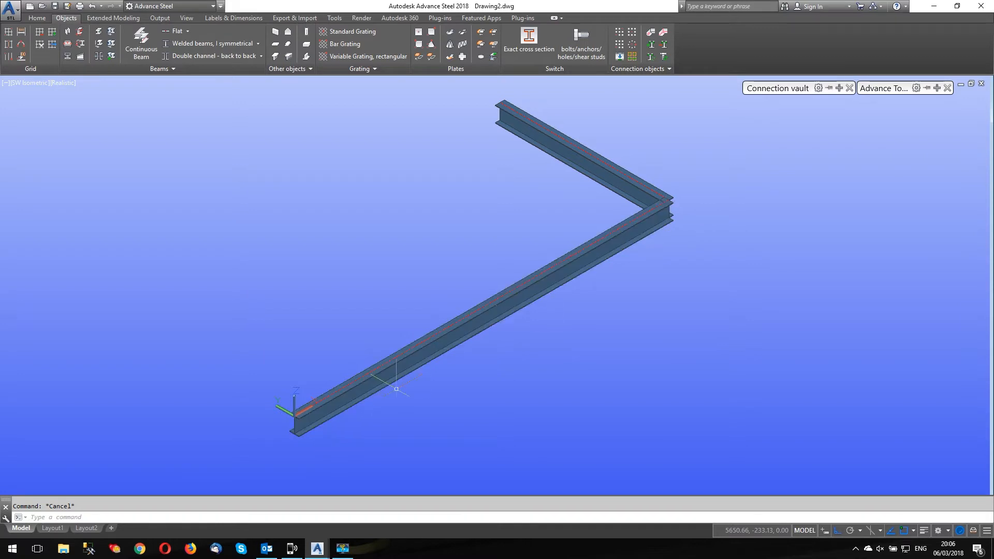
click(113, 19)
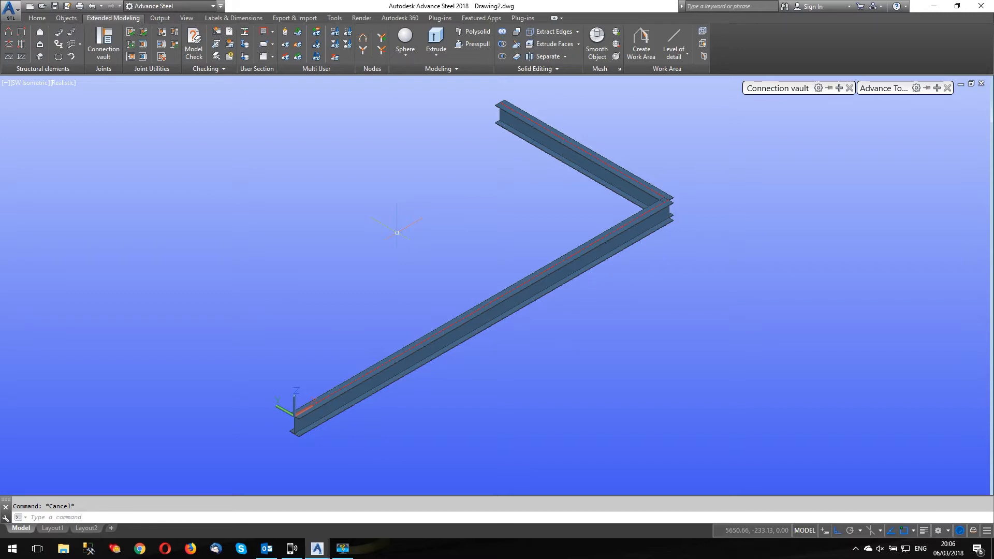
click(632, 227)
key(Escape)
Switch to Demo.dwg to examine the handrail post with its ball joints and base plate, and return to Drawing2.dwg
mouse_move(319, 547)
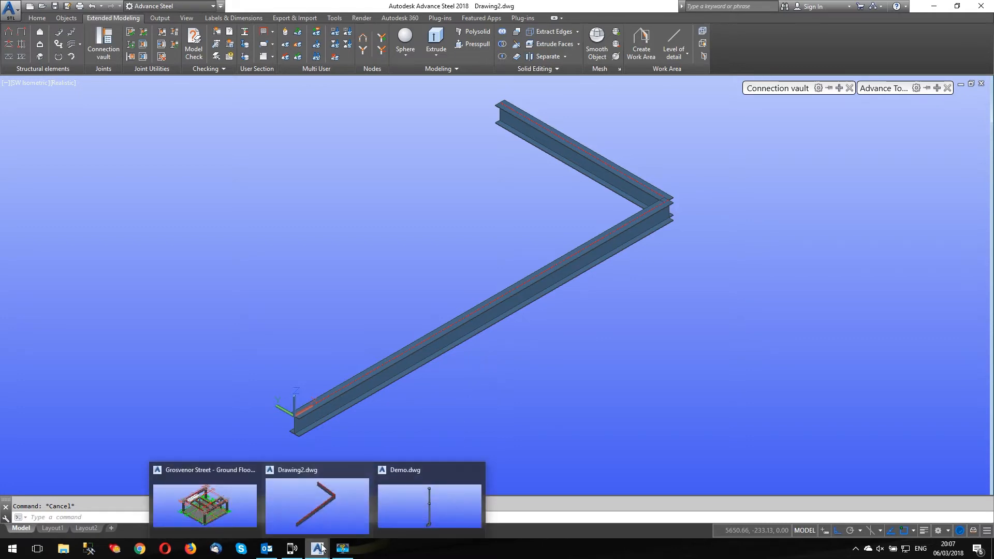
click(399, 518)
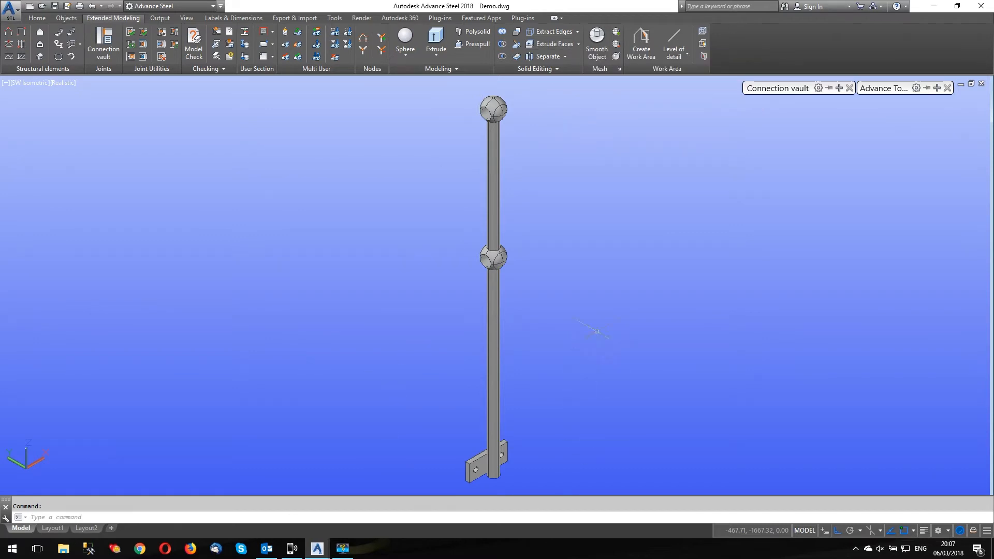
click(502, 108)
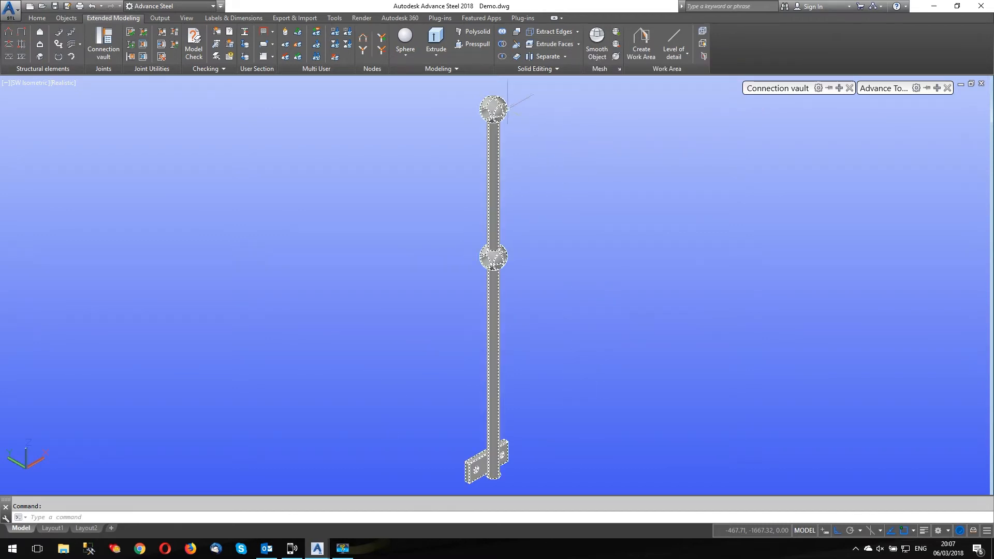
key(Escape)
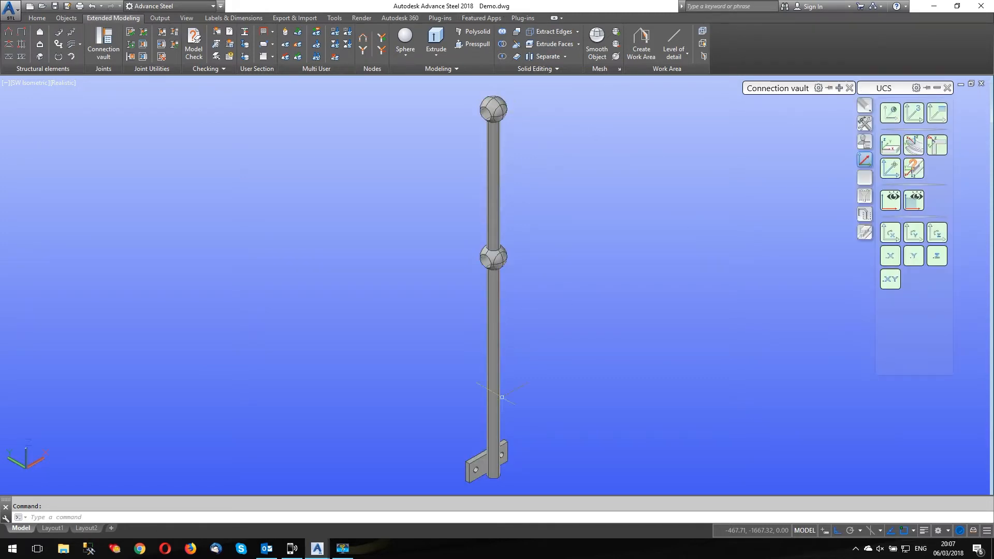
mouse_move(317, 549)
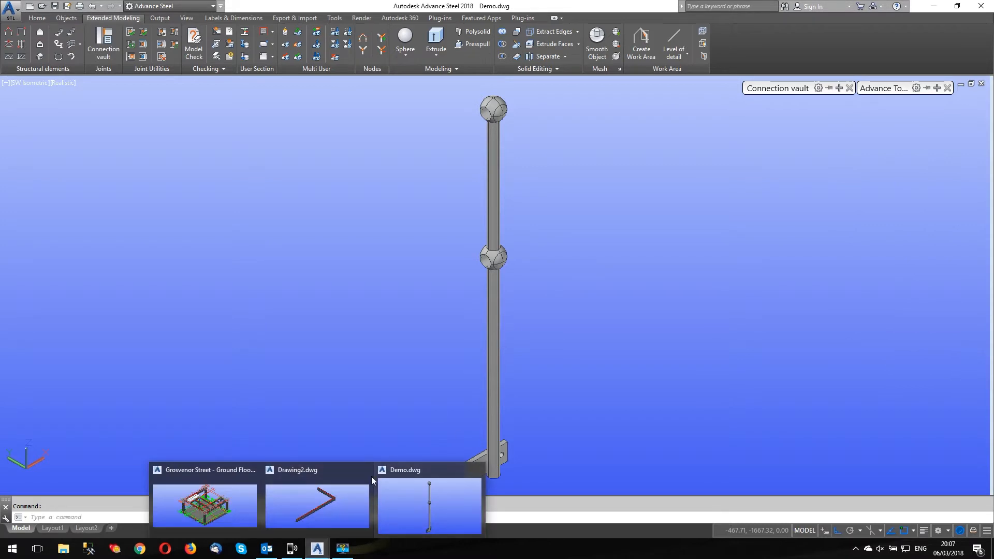
click(341, 501)
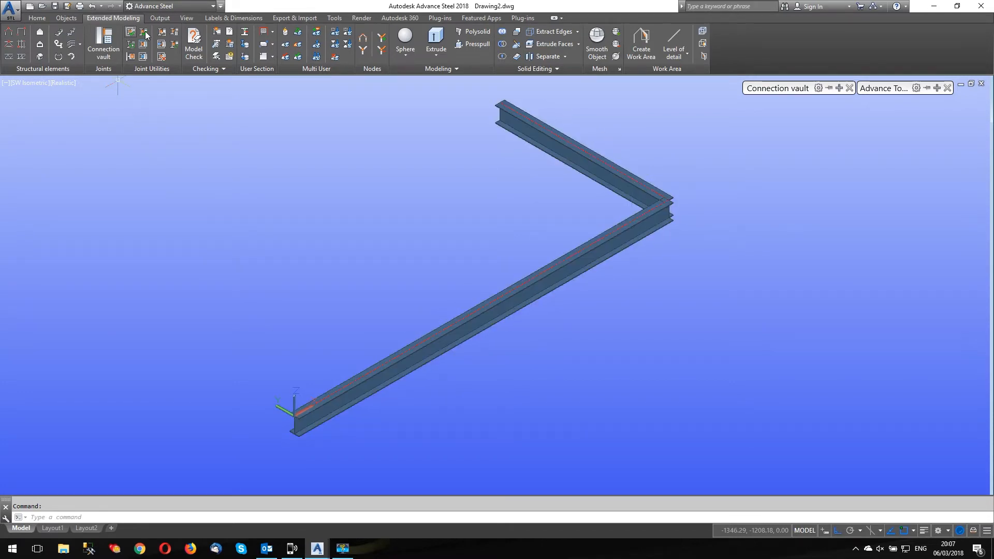
Place a flat beam along the long I-beam's outer bottom flange edge, snapping its start and end to the flange corner endpoints
click(78, 19)
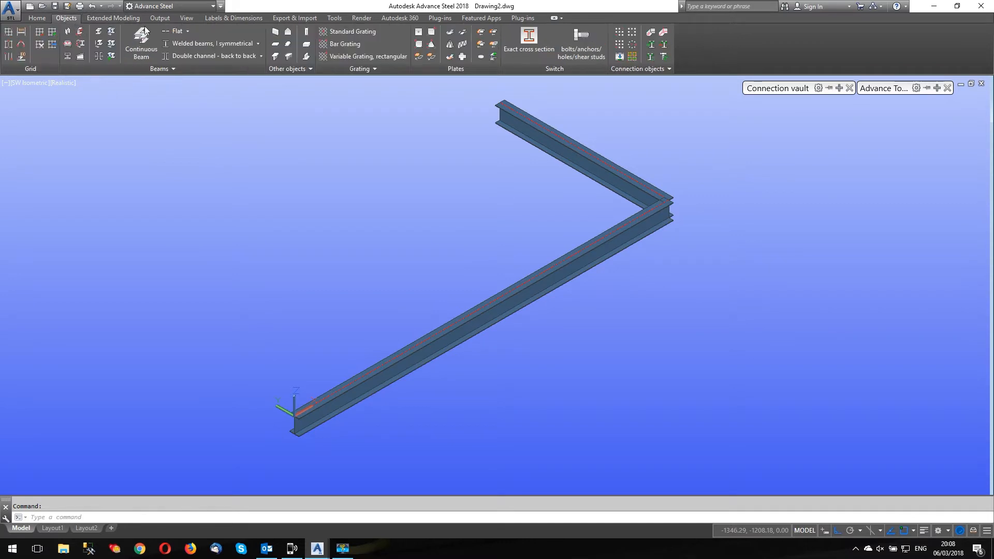
click(178, 29)
scroll(302, 444, up, 5)
scroll(302, 444, up, 5)
shift+right_click(252, 86)
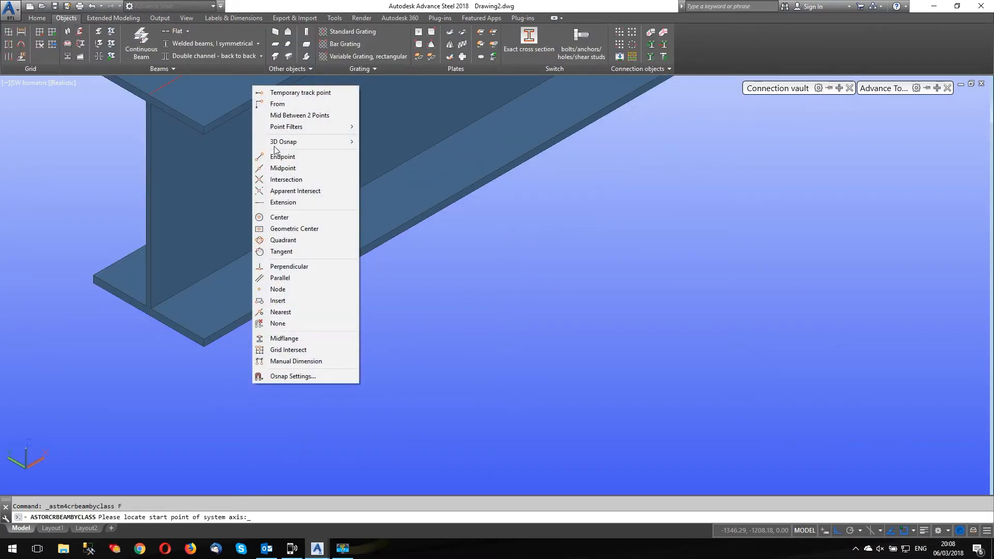
click(282, 157)
click(204, 343)
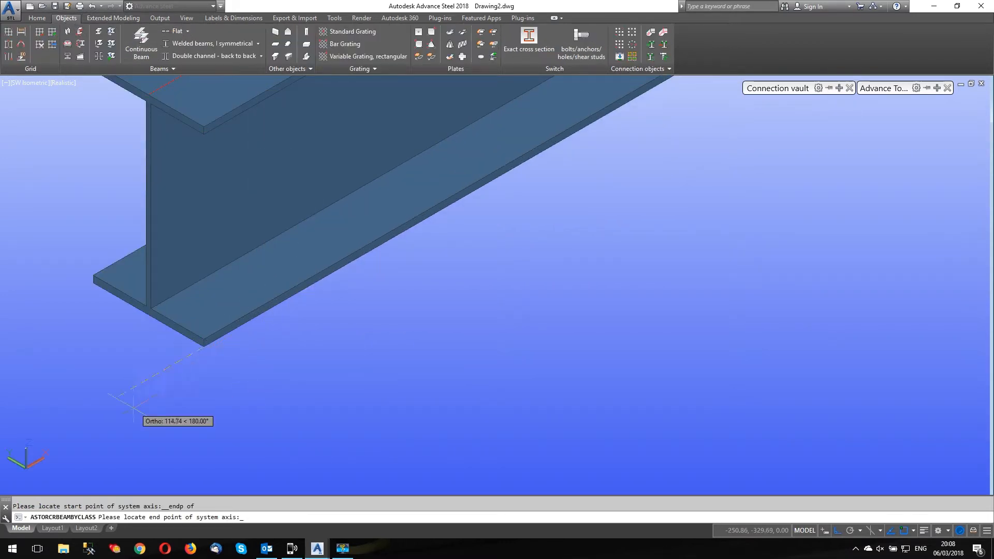
scroll(129, 383, down, 5)
scroll(590, 140, up, 5)
shift+right_click(624, 213)
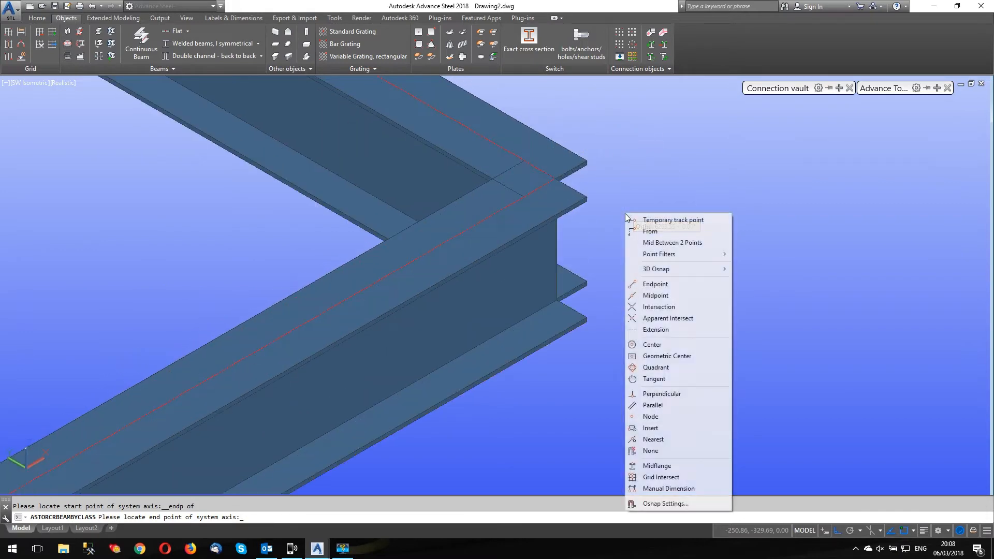
click(647, 284)
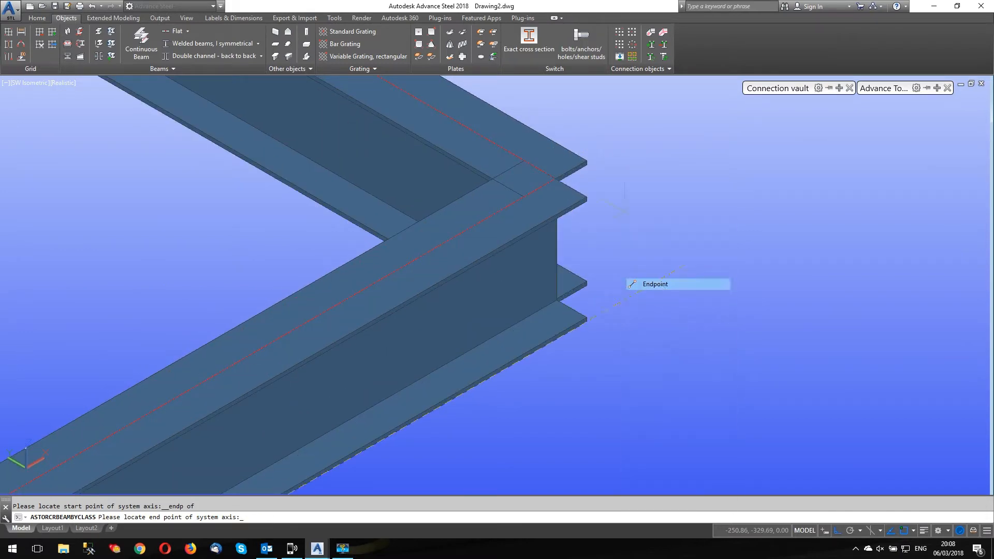
click(587, 322)
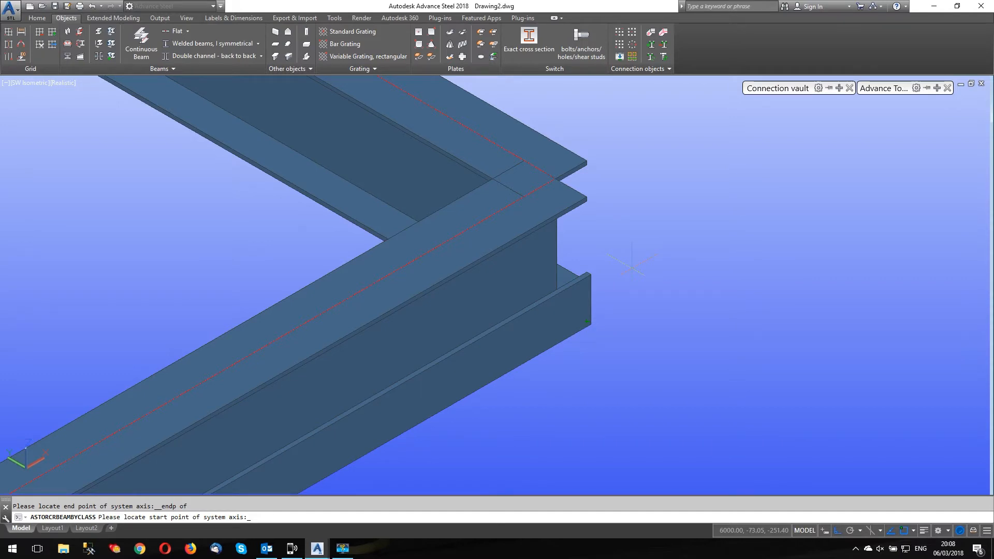
key(Return)
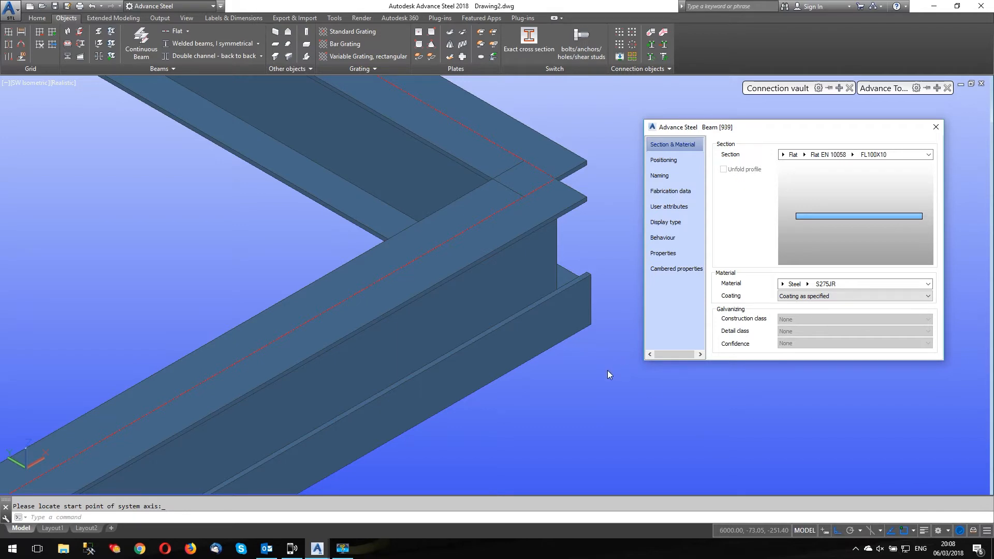
Set the flat beam's section to FL250X10 from the Flat EN 10058 range
click(853, 155)
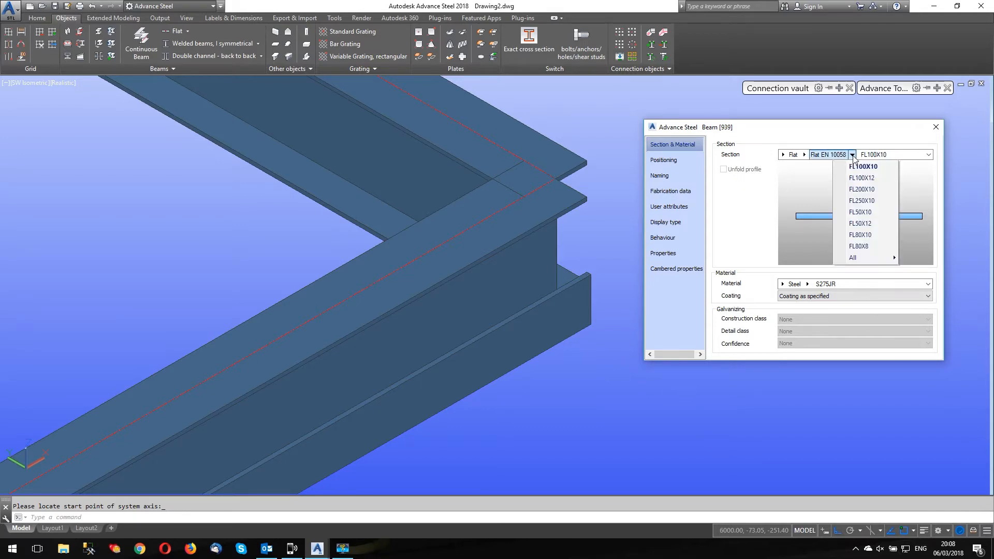
click(863, 166)
click(852, 154)
click(861, 201)
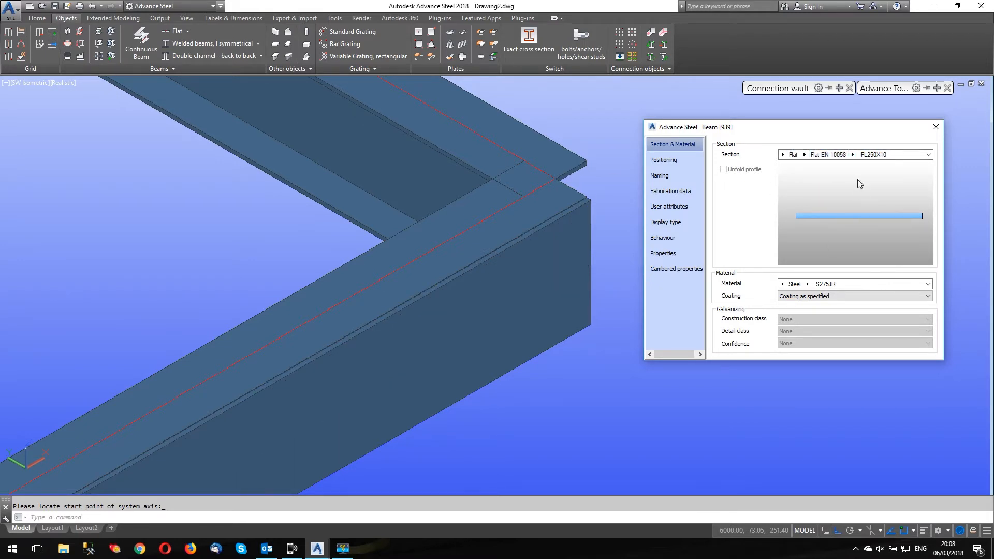
Browse the full list of Flat EN 10058 sizes and close the beam properties without changing the section
click(852, 155)
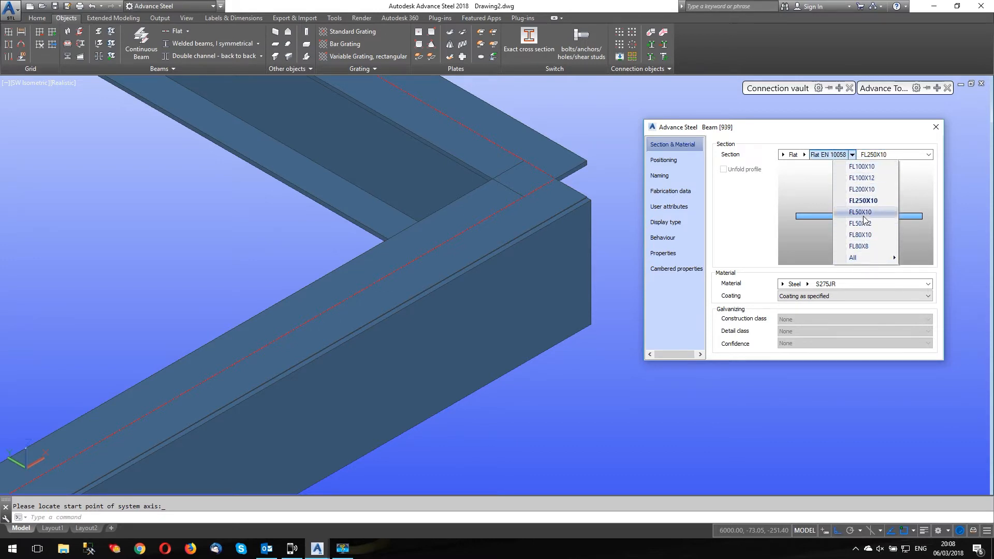
mouse_move(870, 257)
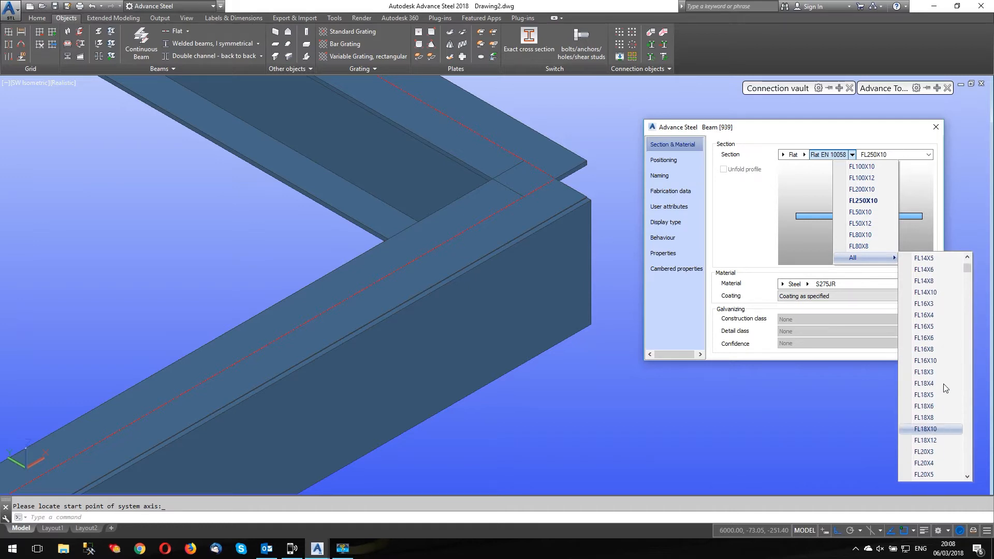
scroll(942, 376, up, 1)
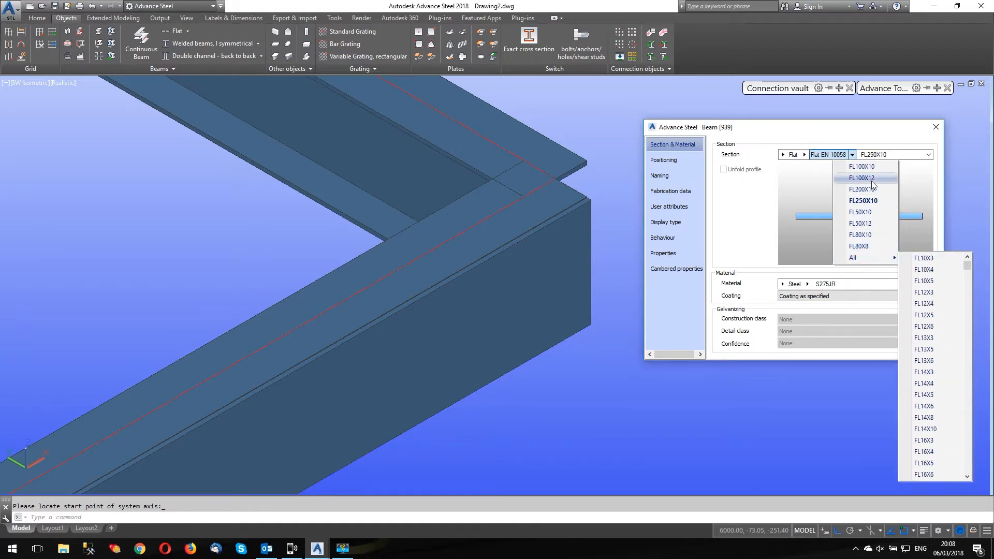
mouse_move(823, 131)
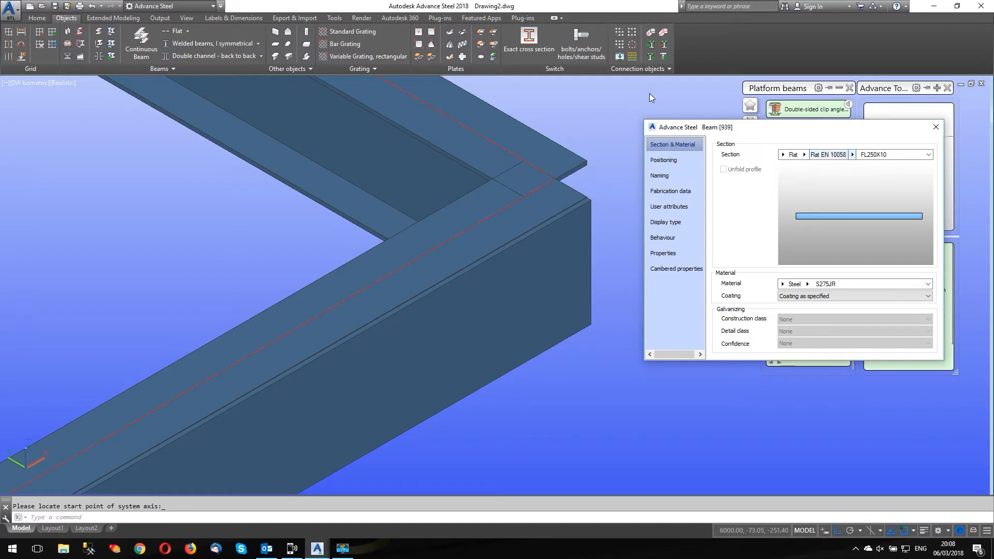
drag(776, 127, 691, 133)
click(801, 164)
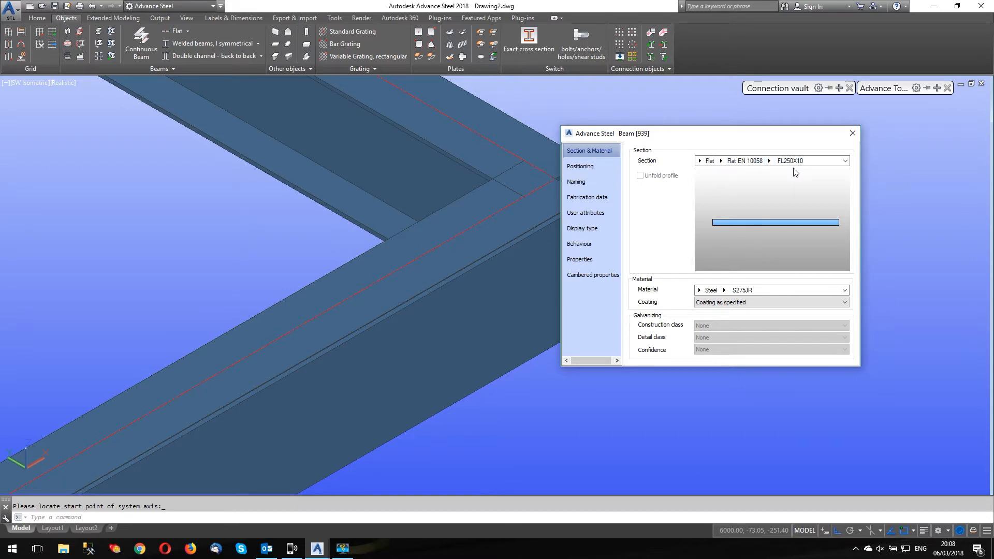
drag(782, 143, 840, 137)
click(911, 127)
Examine how the flat's upper and lower edges line up with the I-beam's flanges at the near end
scroll(667, 173, down, 5)
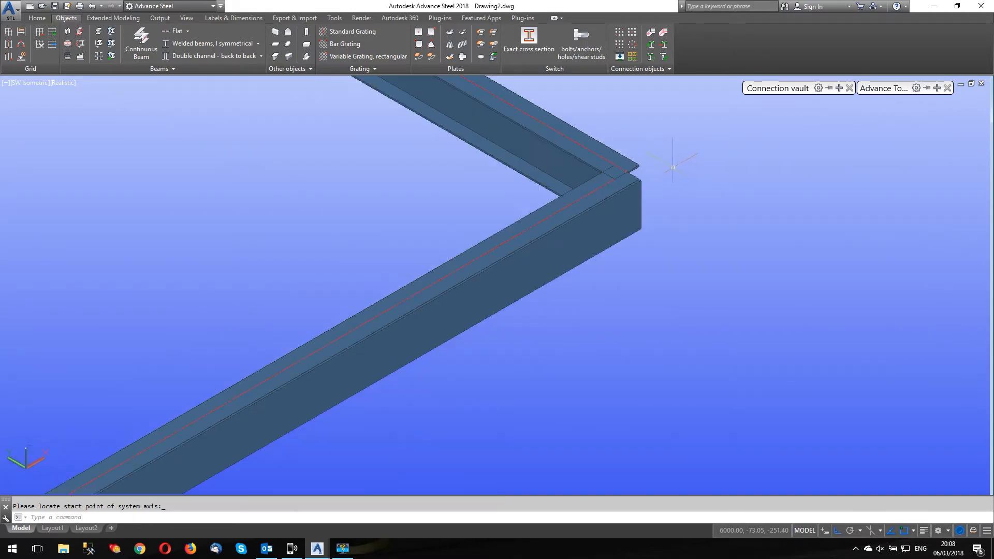
scroll(370, 296, up, 6)
scroll(370, 297, up, 3)
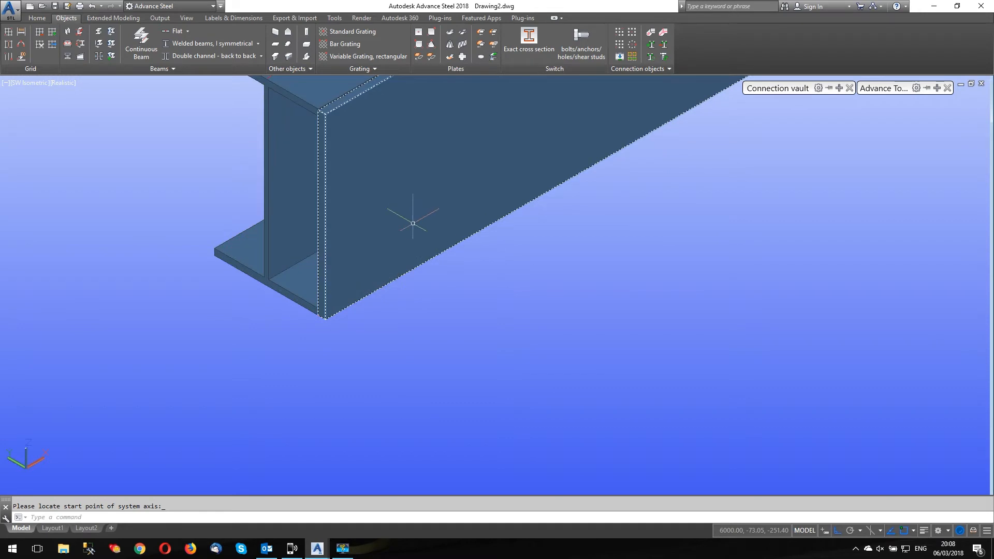
scroll(317, 104, up, 6)
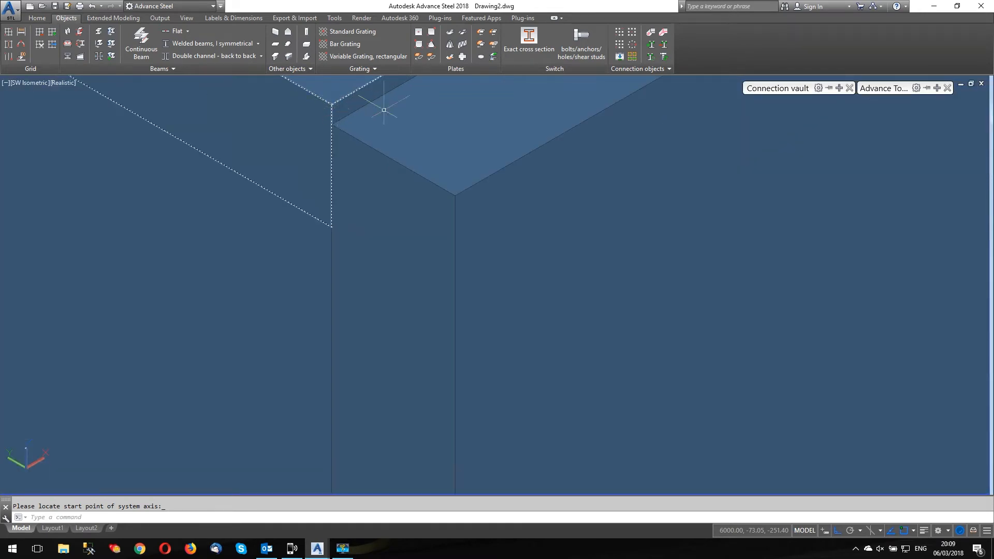
scroll(372, 94, down, 3)
scroll(388, 166, up, 3)
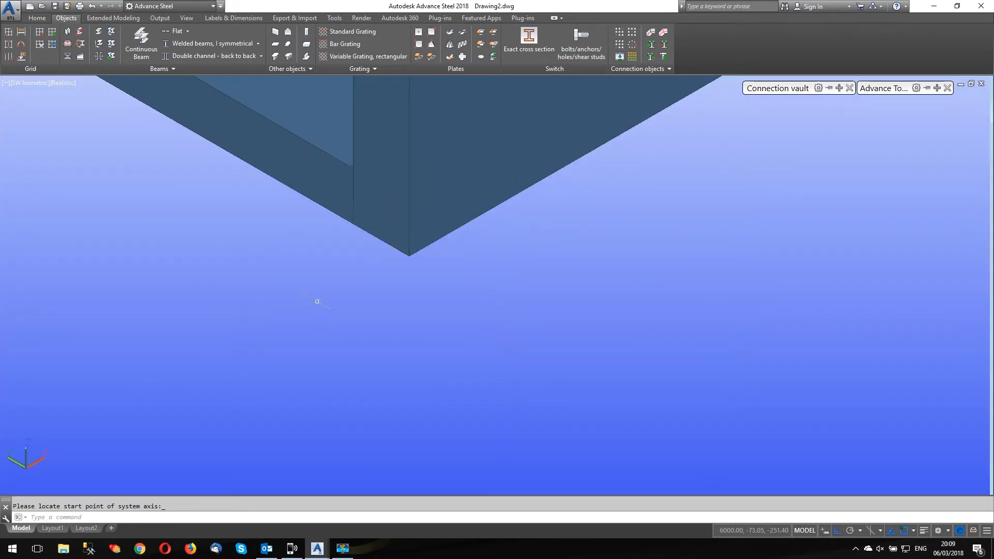
scroll(327, 286, down, 4)
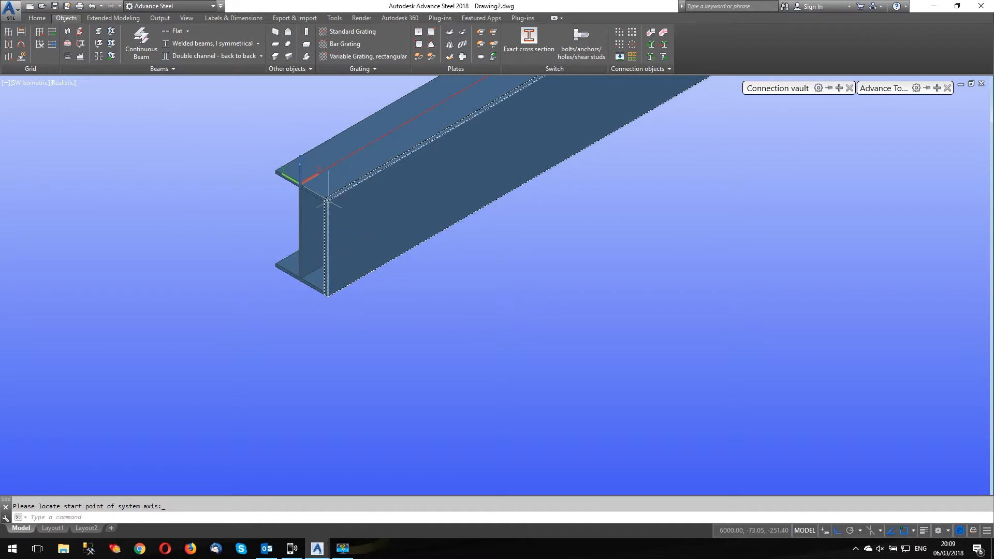
scroll(324, 200, up, 5)
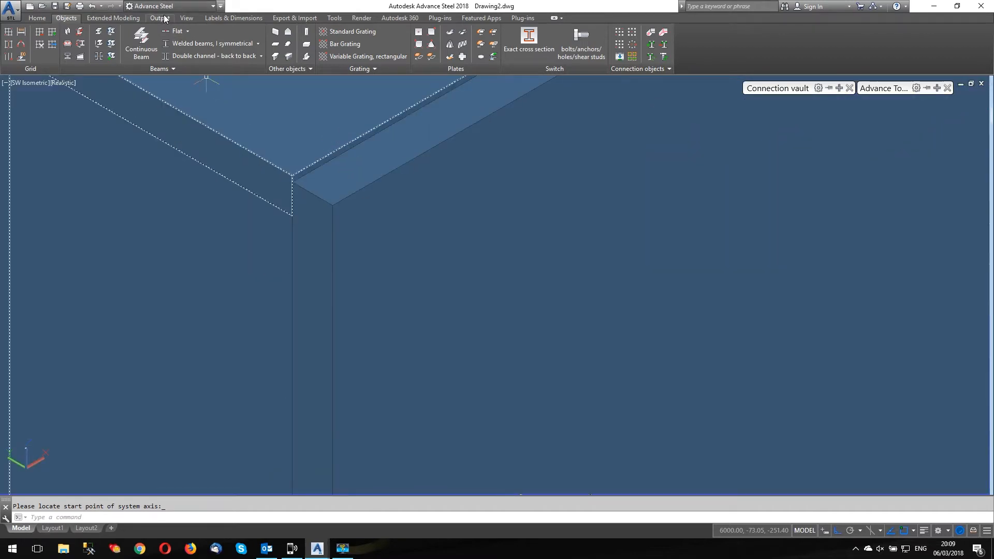
Measure the distance from the I-beam's top flange corner to the flat's top corner using endpoint snaps
click(334, 19)
click(194, 41)
shift+right_click(288, 162)
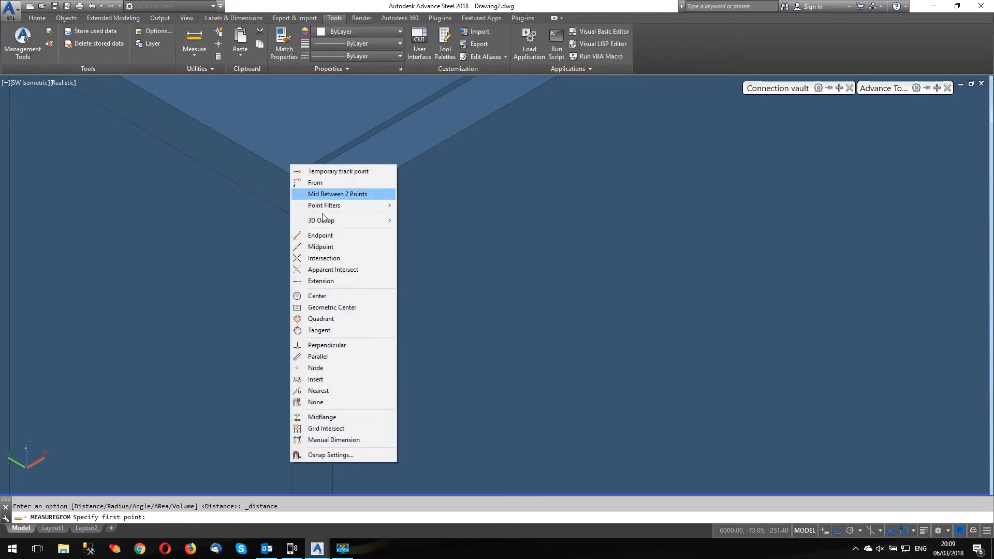
click(319, 236)
click(301, 173)
shift+right_click(299, 174)
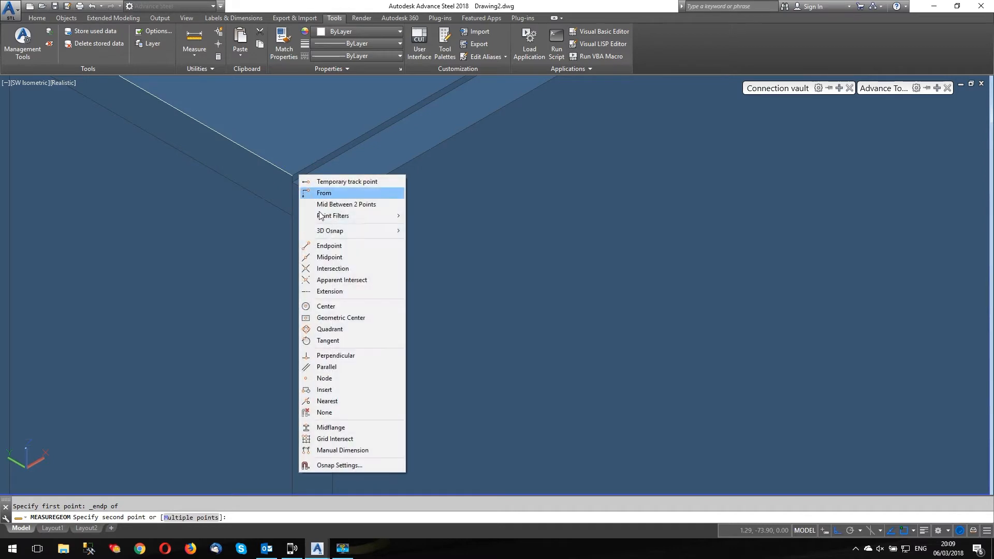
click(331, 247)
click(292, 181)
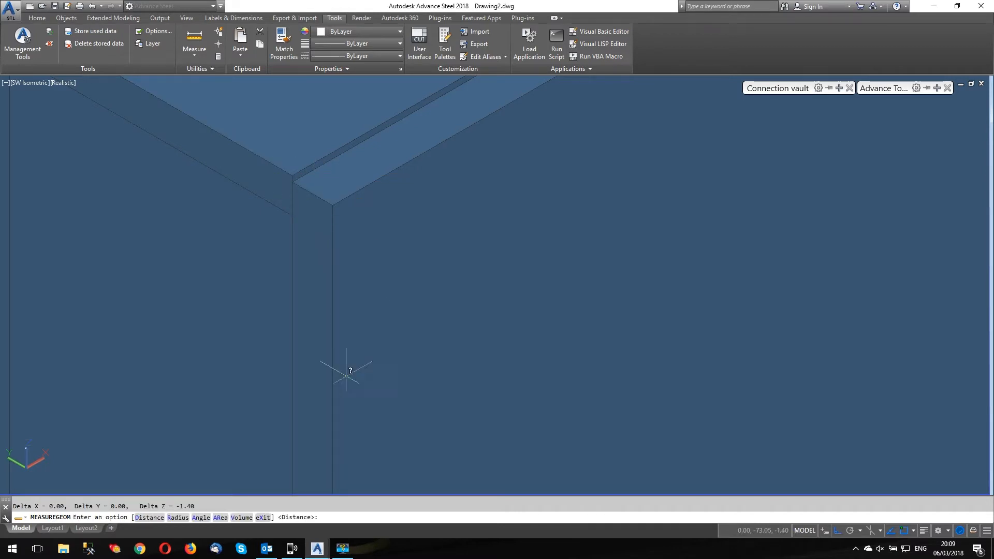
key(Escape)
Move the flat beam up along Z by 0.7 to centre it on the I-beam's depth
scroll(381, 271, down, 4)
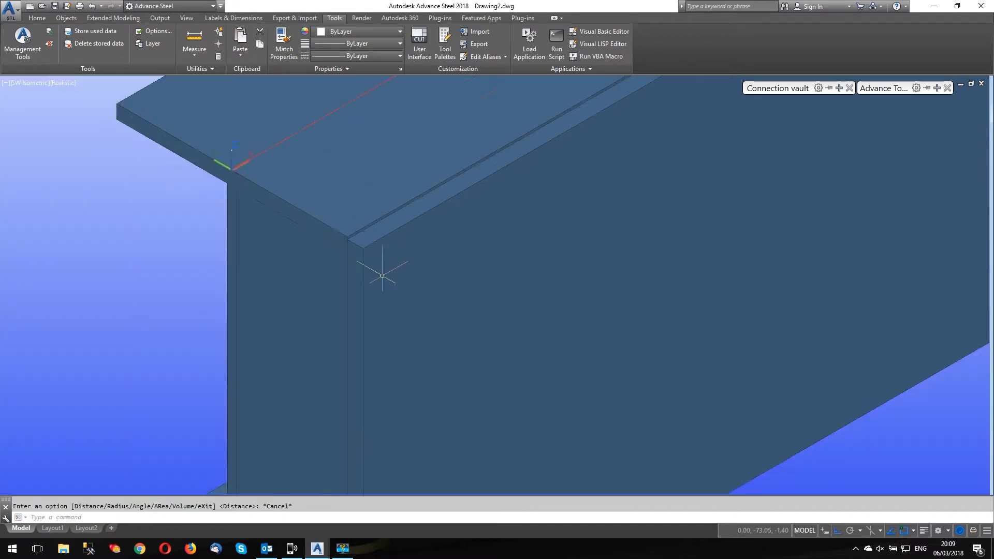
click(396, 329)
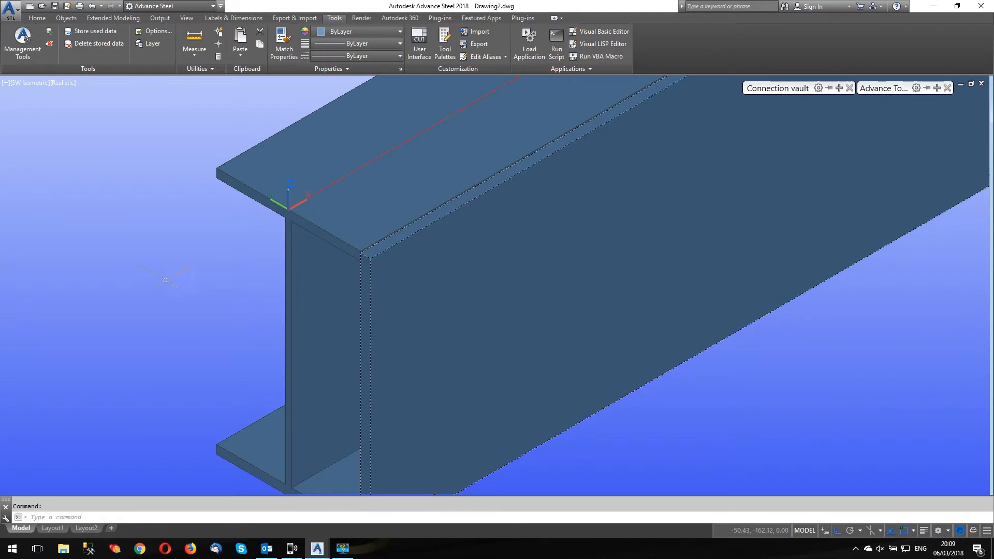
right_click(166, 214)
click(193, 288)
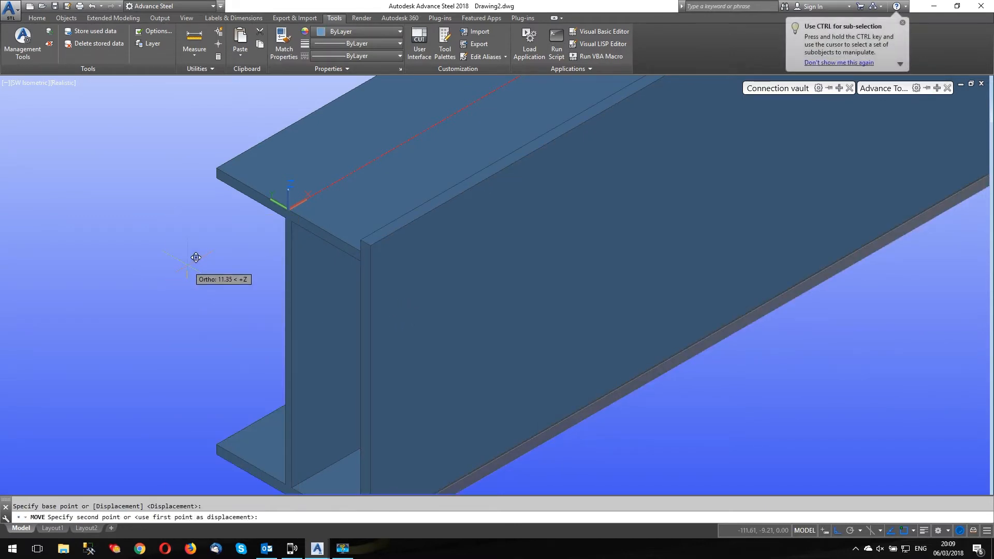
text(.7)
key(Return)
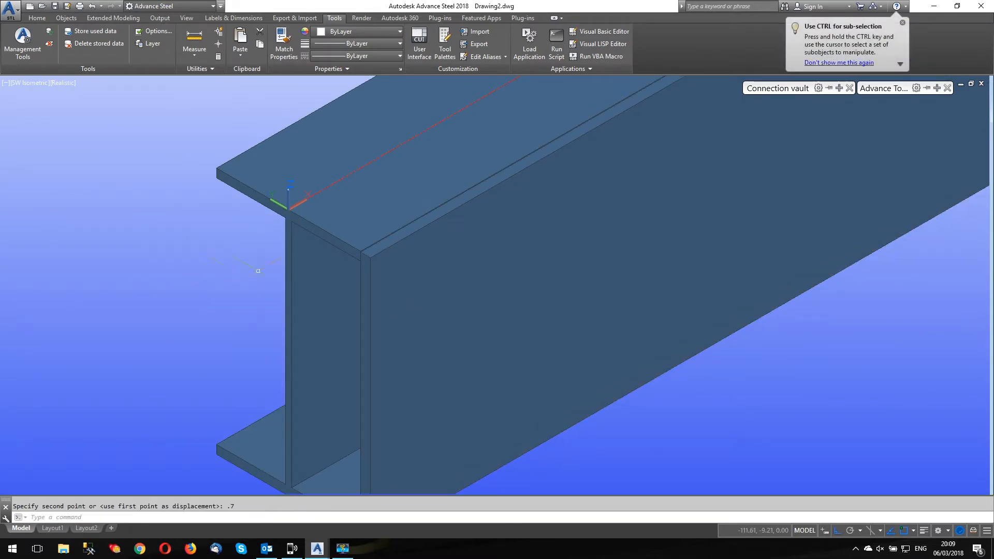
scroll(347, 268, up, 3)
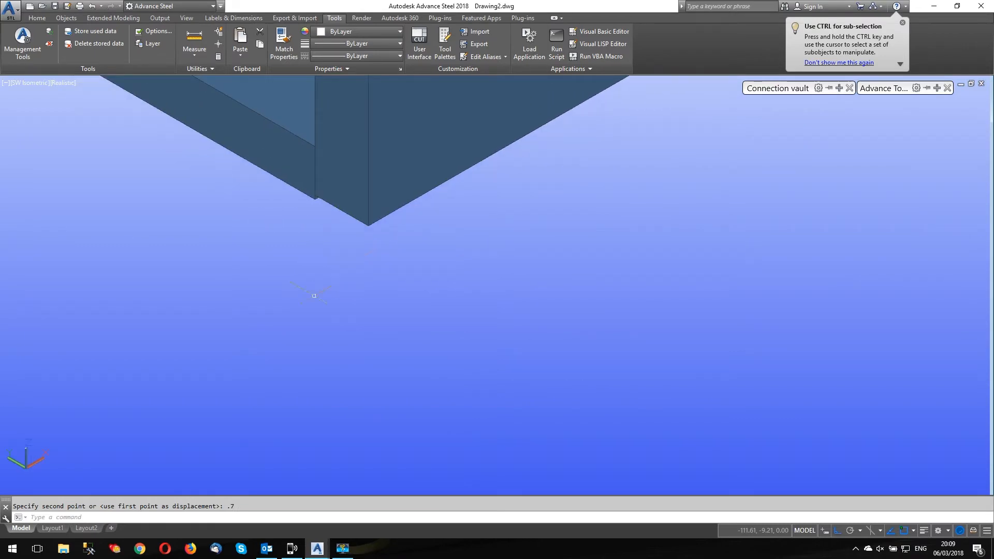
Copy the flat beam from its inner top corner at the near end to the shorter I-beam's outer top flange corner at the joint
scroll(241, 372, down, 3)
key(Escape)
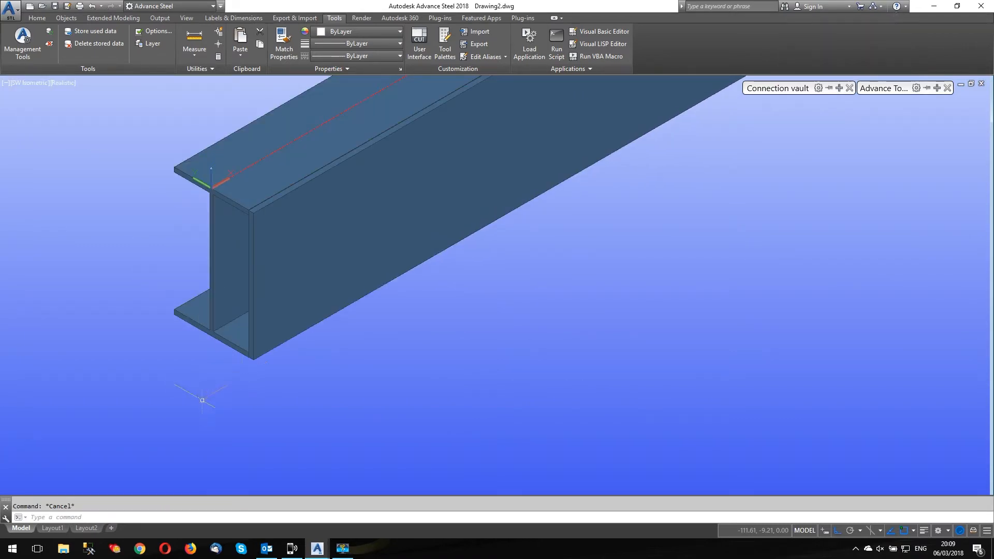
scroll(201, 395, down, 3)
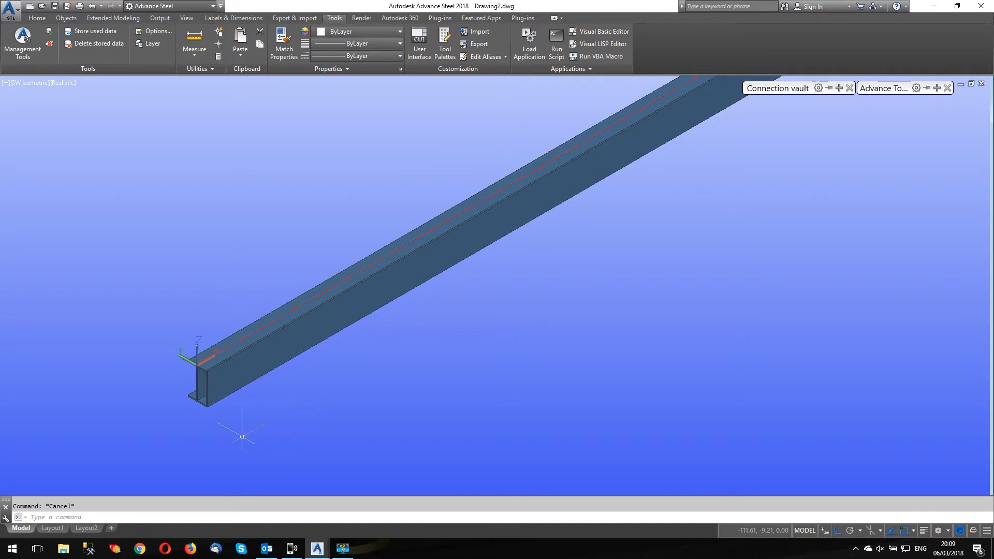
scroll(289, 438, down, 1)
click(278, 328)
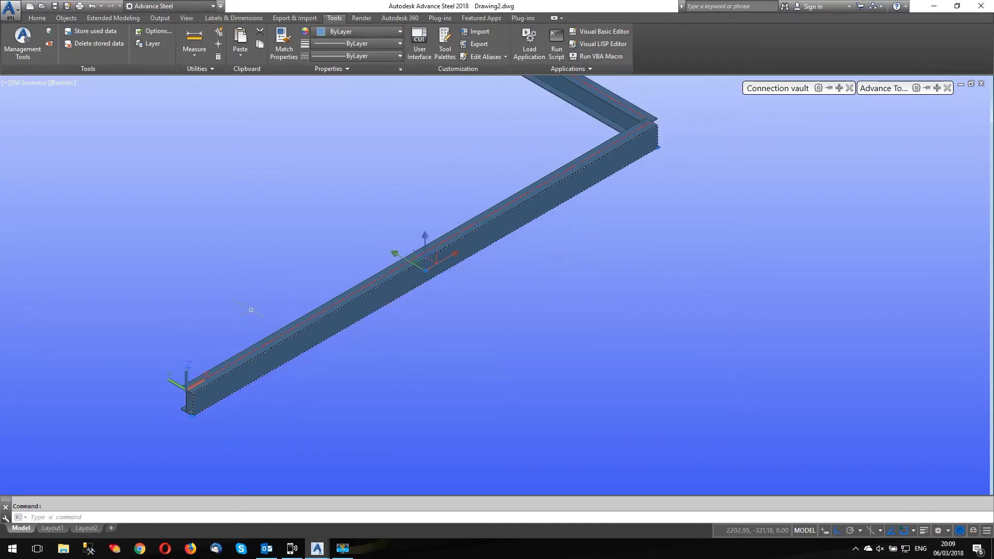
right_click(215, 254)
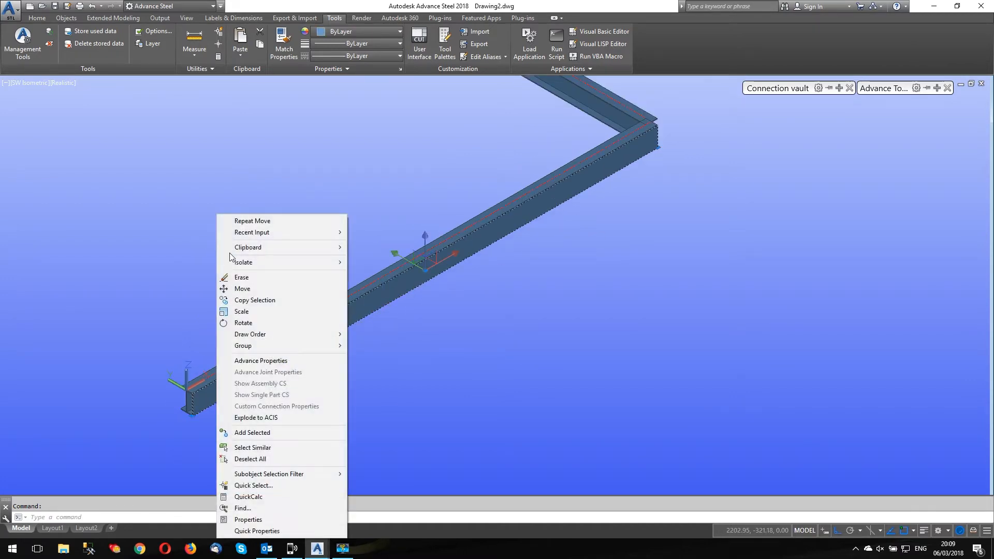
click(250, 300)
scroll(305, 408, up, 5)
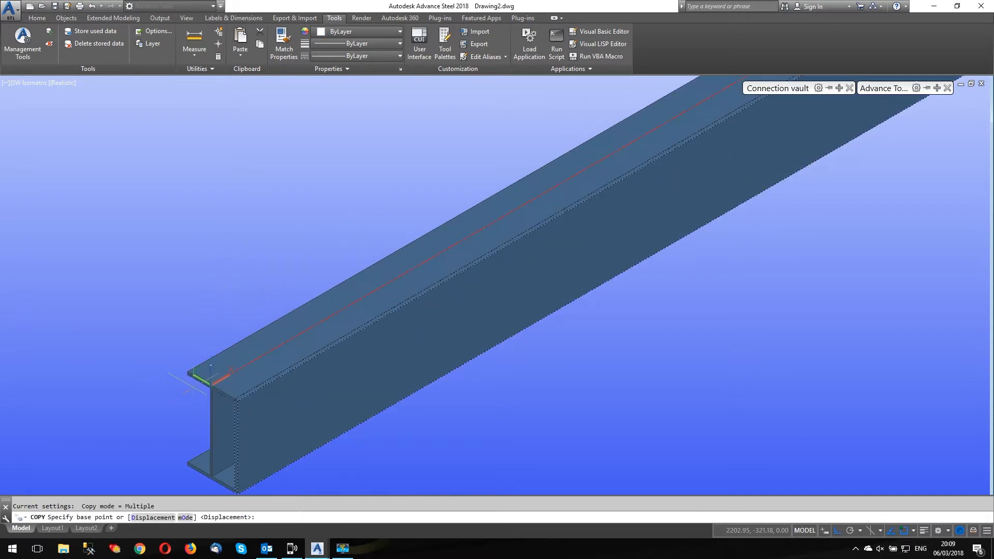
shift+right_click(366, 355)
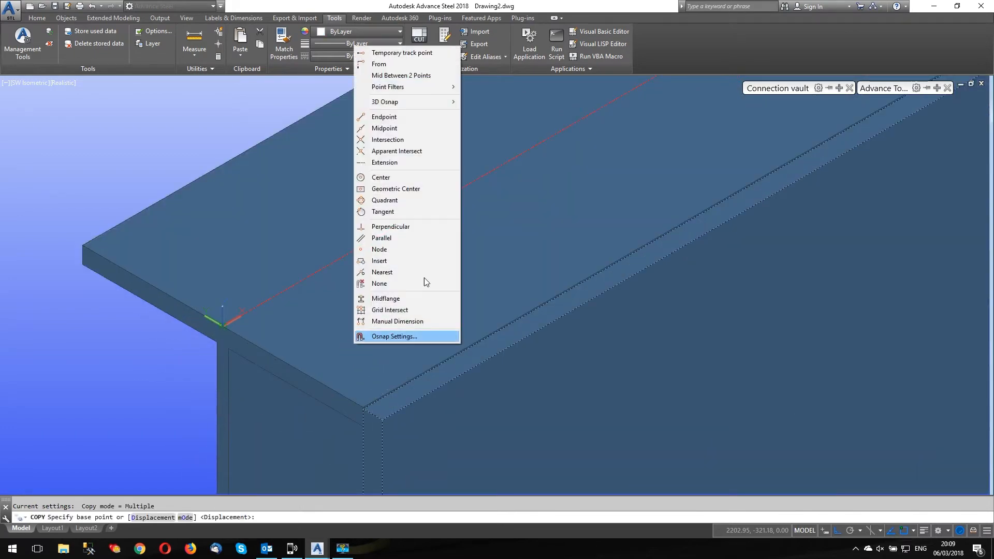
click(396, 118)
click(363, 407)
scroll(100, 405, down, 8)
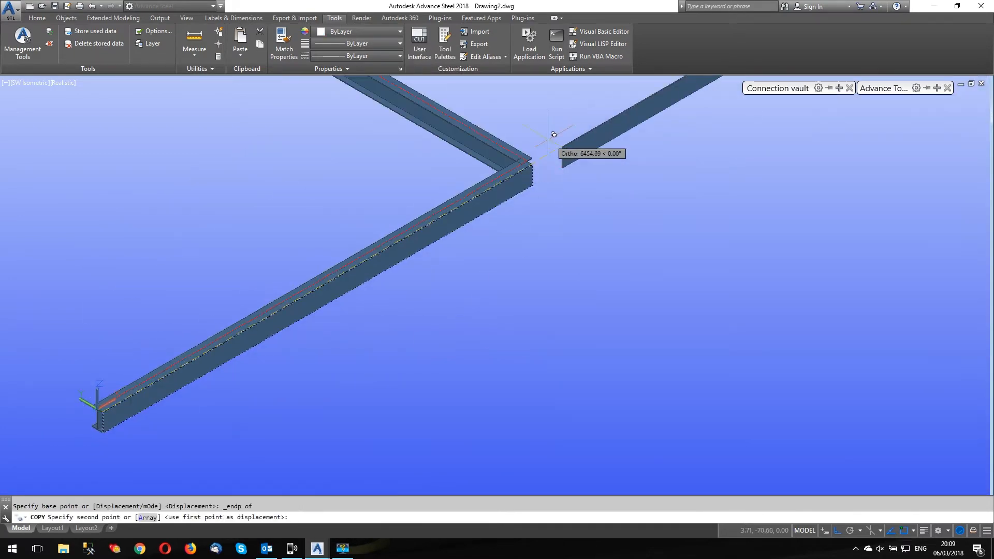
scroll(533, 159, up, 5)
scroll(536, 159, up, 3)
shift+right_click(520, 211)
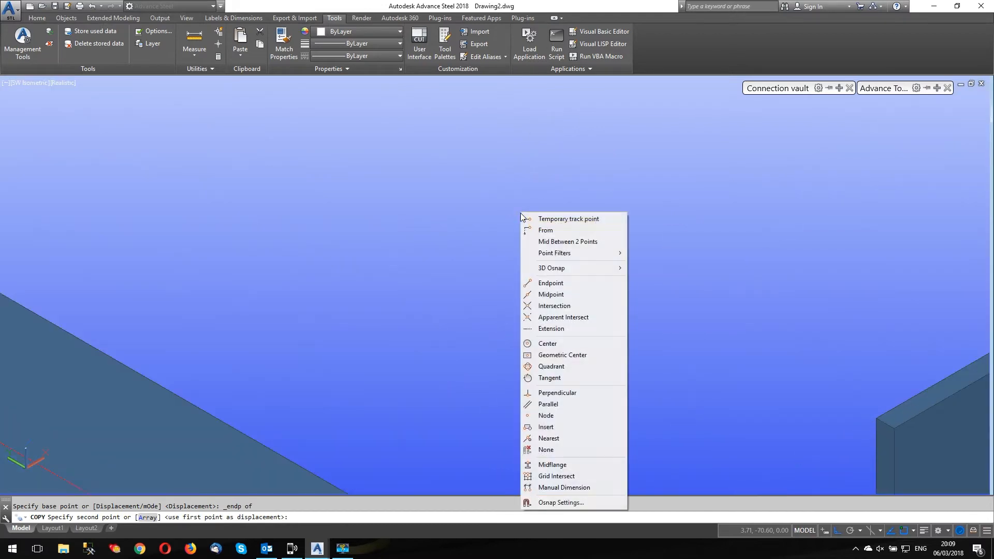
click(549, 282)
click(516, 263)
scroll(510, 308, down, 3)
scroll(483, 362, up, 4)
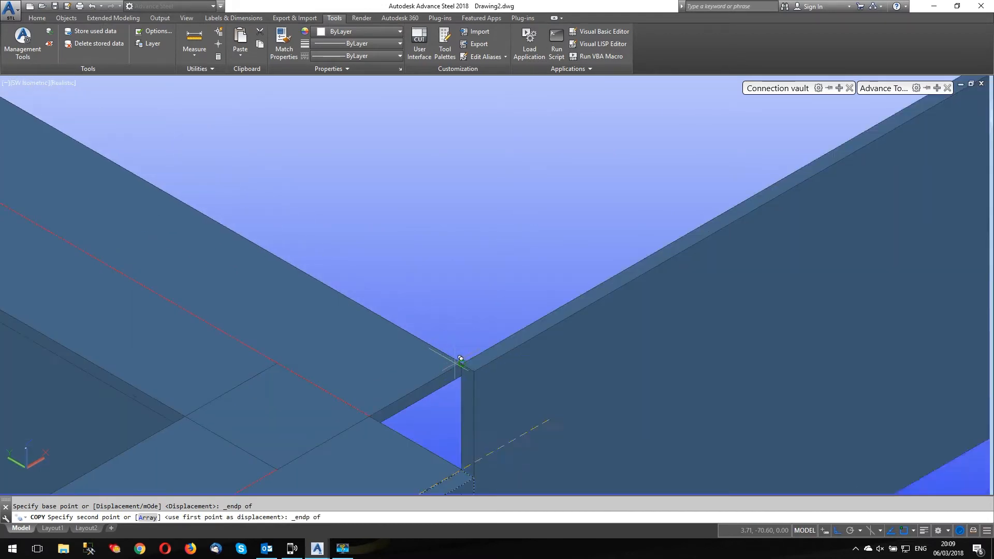
key(Return)
Rotate the copied flat about its inner top corner at the joint so it runs along the shorter I-beam
right_click(511, 300)
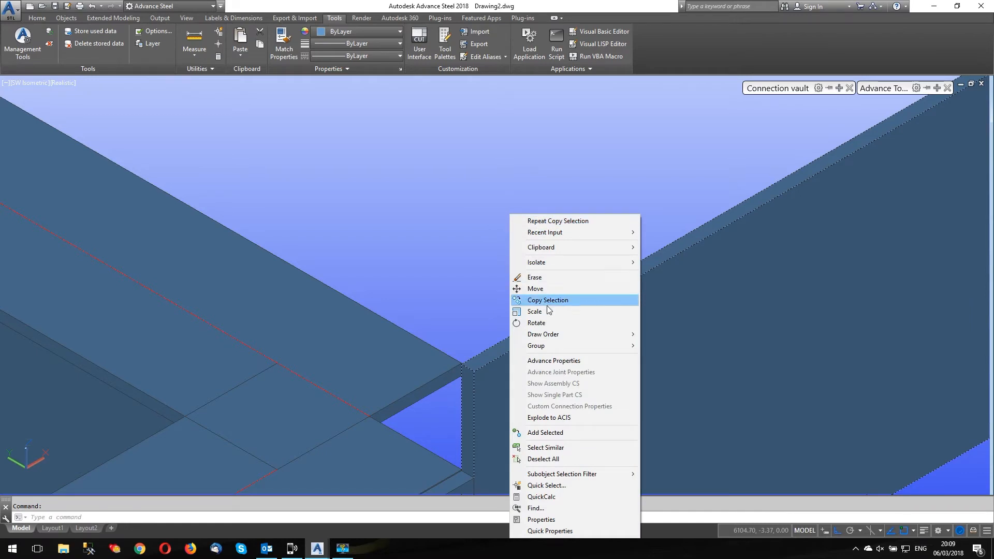
click(536, 323)
shift+right_click(461, 330)
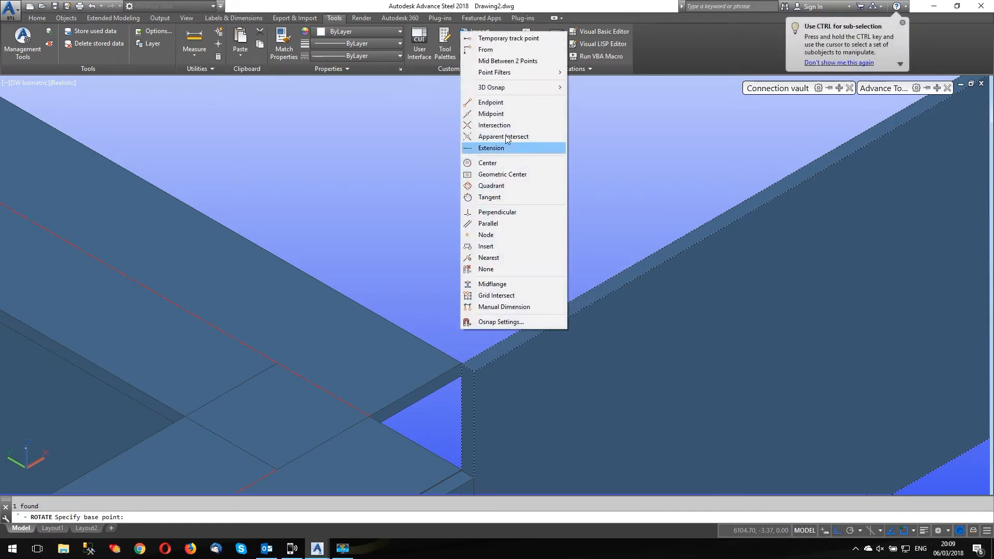
click(492, 103)
click(462, 365)
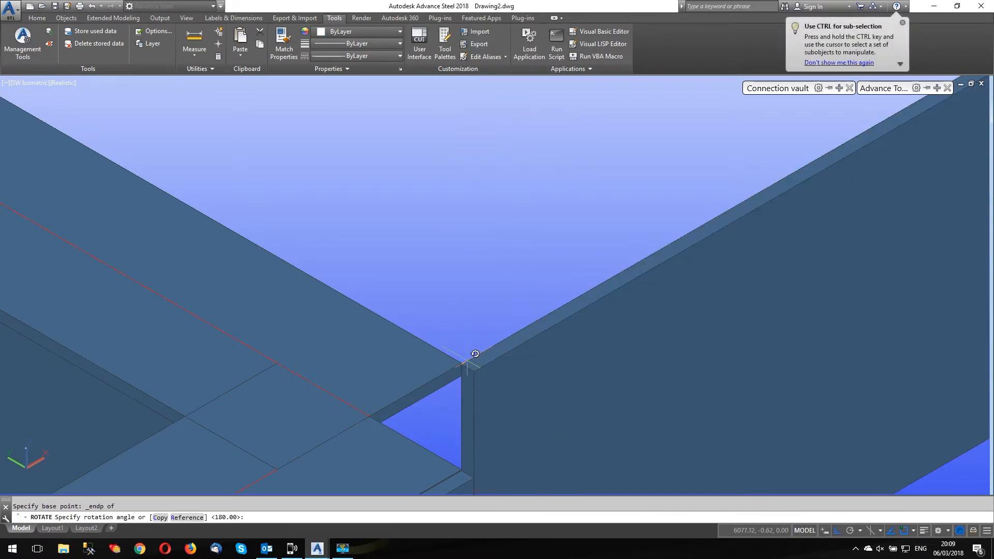
scroll(468, 357, down, 5)
scroll(466, 357, up, 2)
click(191, 277)
key(Escape)
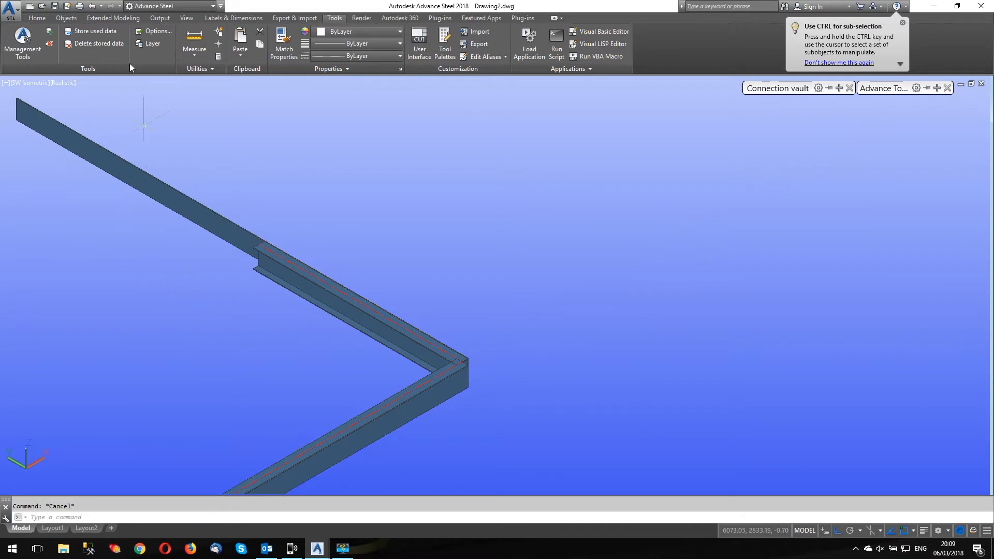
Split the copied flat with a gap of 0 at the shorter I-beam's free end and delete the overhanging piece
click(114, 18)
click(66, 19)
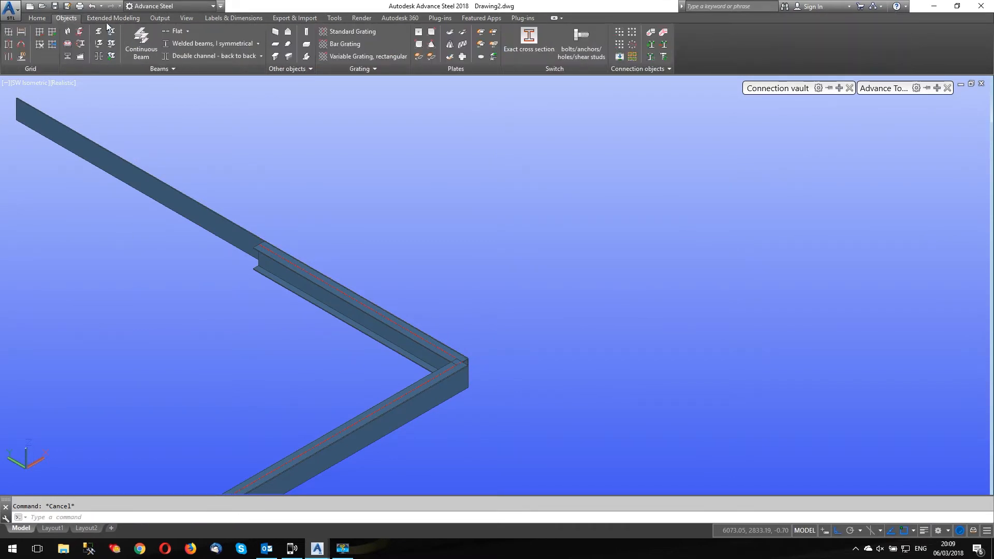
click(111, 32)
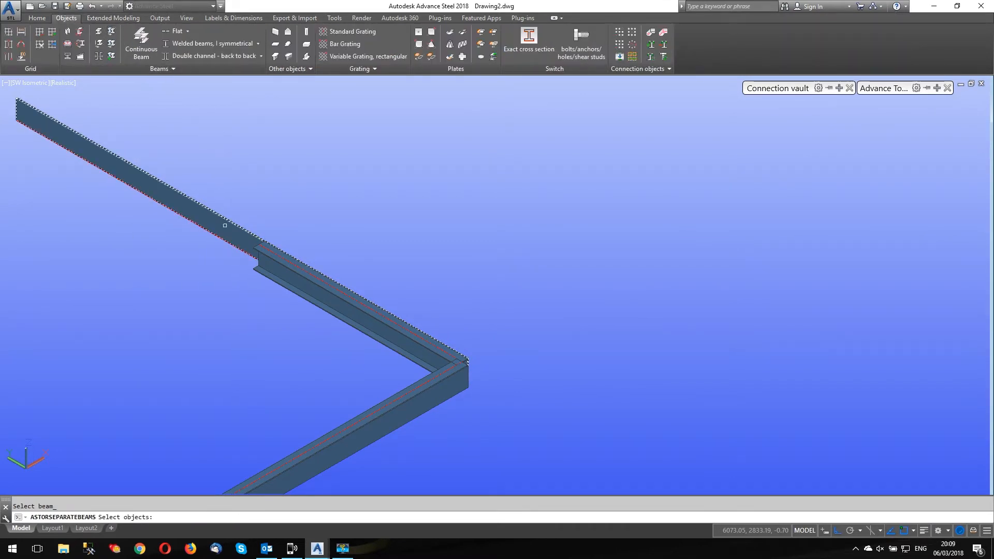
click(225, 225)
key(Return)
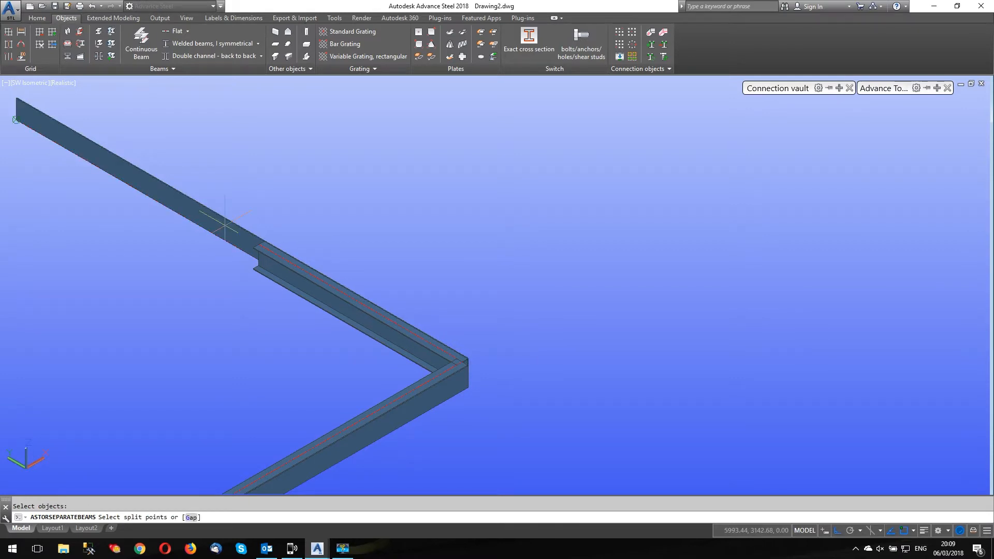
text(G)
key(Return)
text(0)
key(Return)
scroll(259, 254, up, 2)
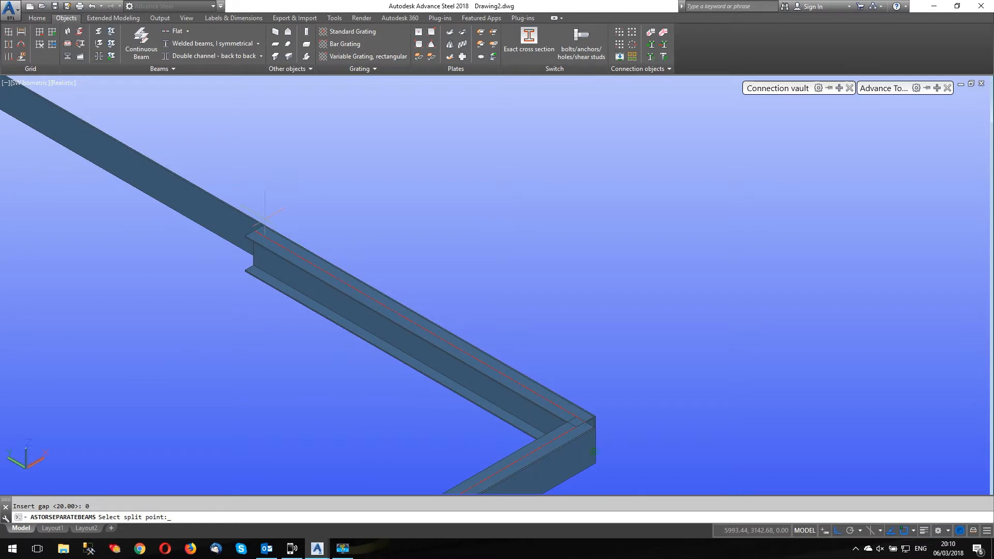
click(261, 226)
key(Delete)
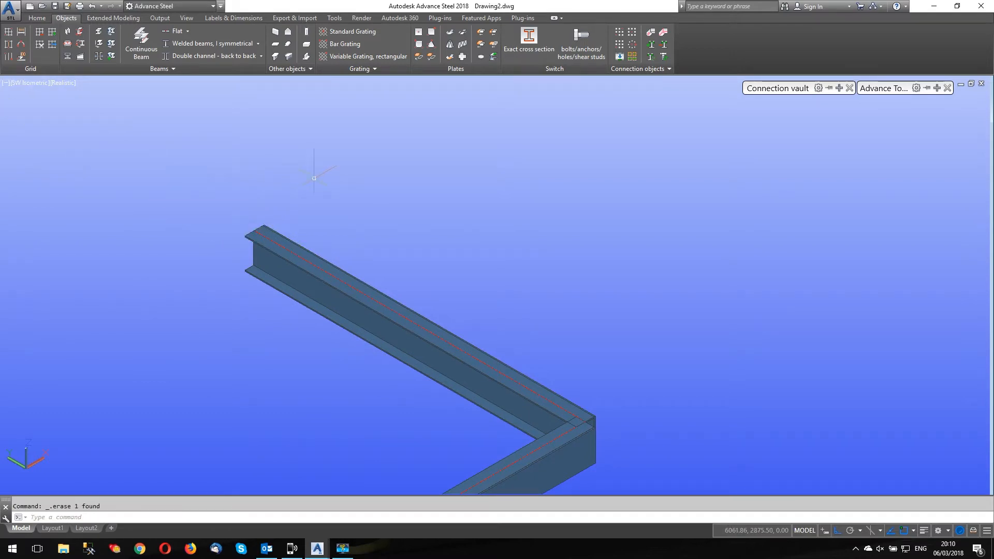
Examine how the two flats and I-beams meet at the corner joint from several view angles
scroll(311, 161, down, 2)
scroll(518, 269, up, 3)
shift+middle_drag(525, 251, 568, 201)
scroll(569, 207, up, 3)
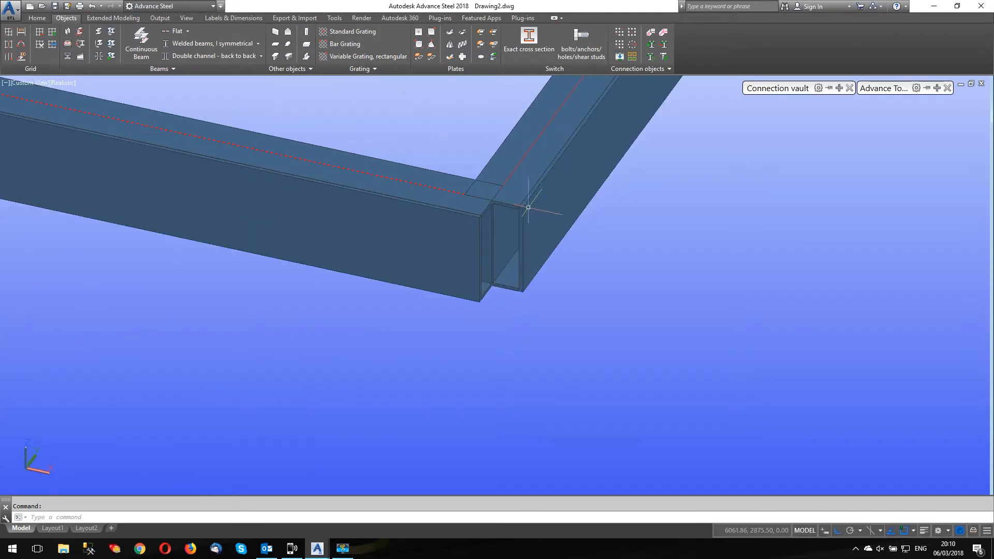
scroll(572, 252, down, 2)
shift+middle_drag(570, 248, 582, 228)
scroll(583, 228, down, 5)
scroll(397, 304, up, 8)
scroll(397, 302, down, 6)
key(Escape)
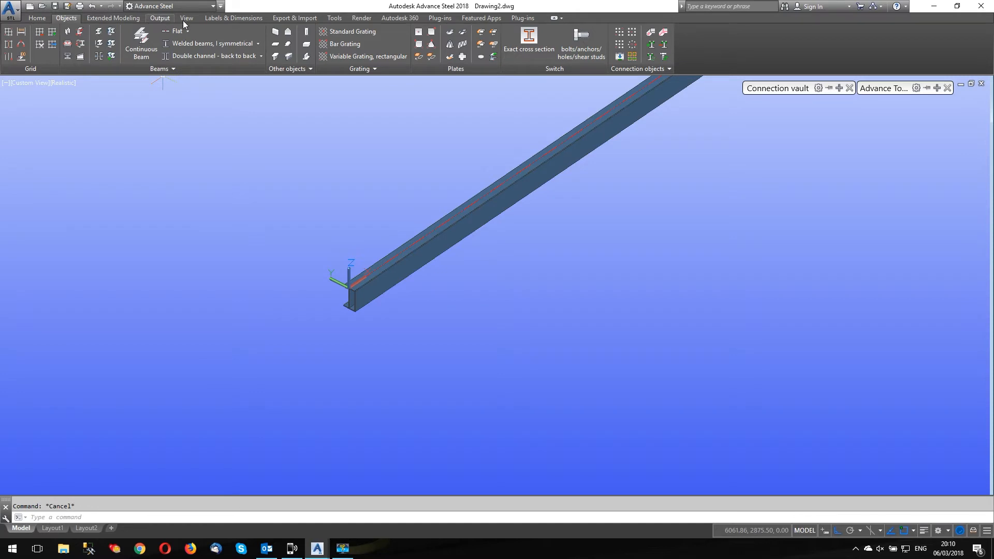
Set the UCS to World and create hand-railing on both flats from the long beam's near end to the short one's free end, without nosing point
click(864, 160)
click(889, 112)
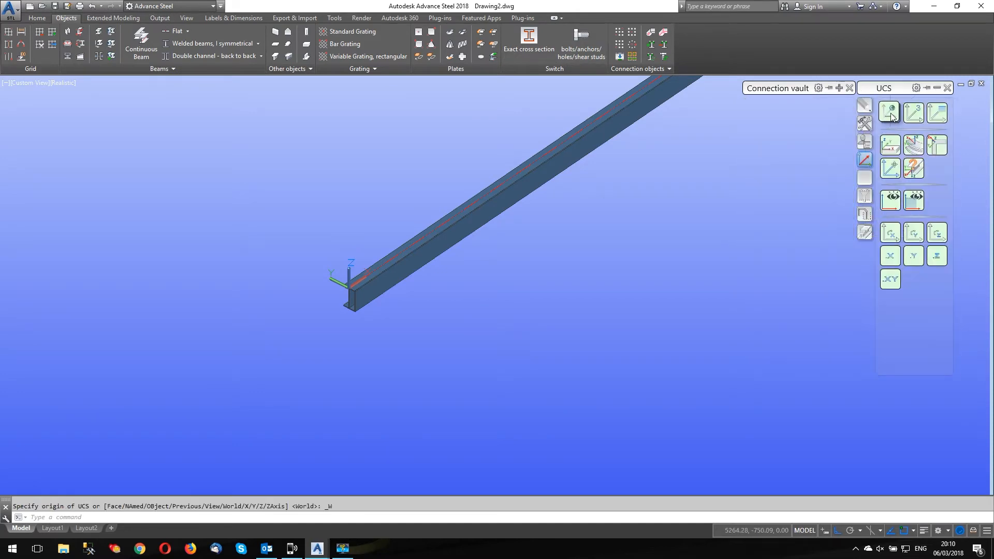
click(96, 18)
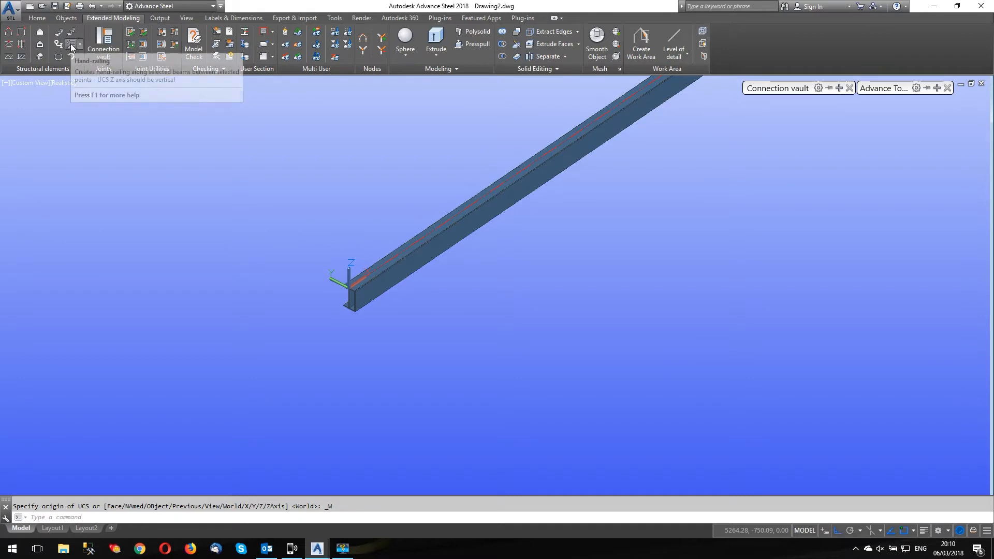
click(71, 47)
click(386, 277)
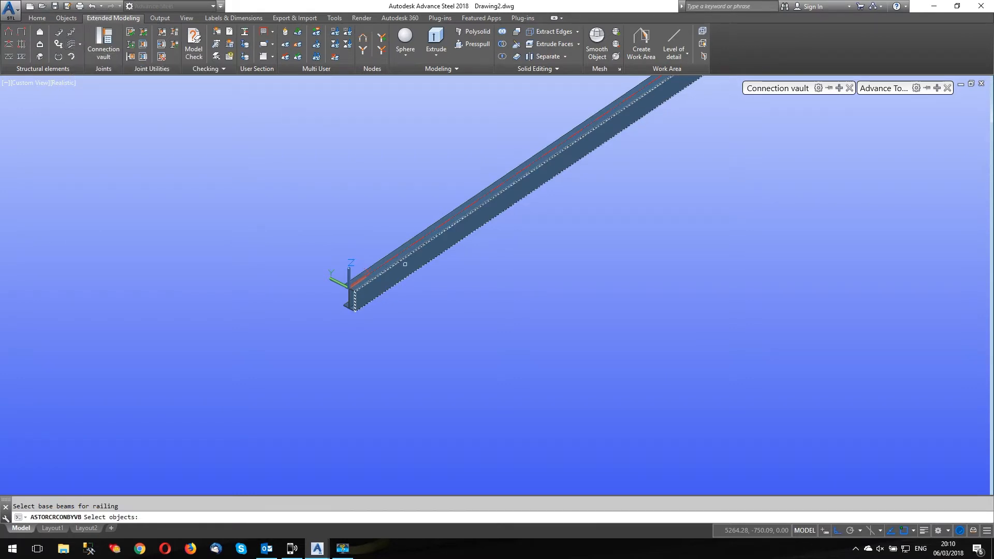
scroll(273, 340, down, 5)
scroll(390, 267, up, 6)
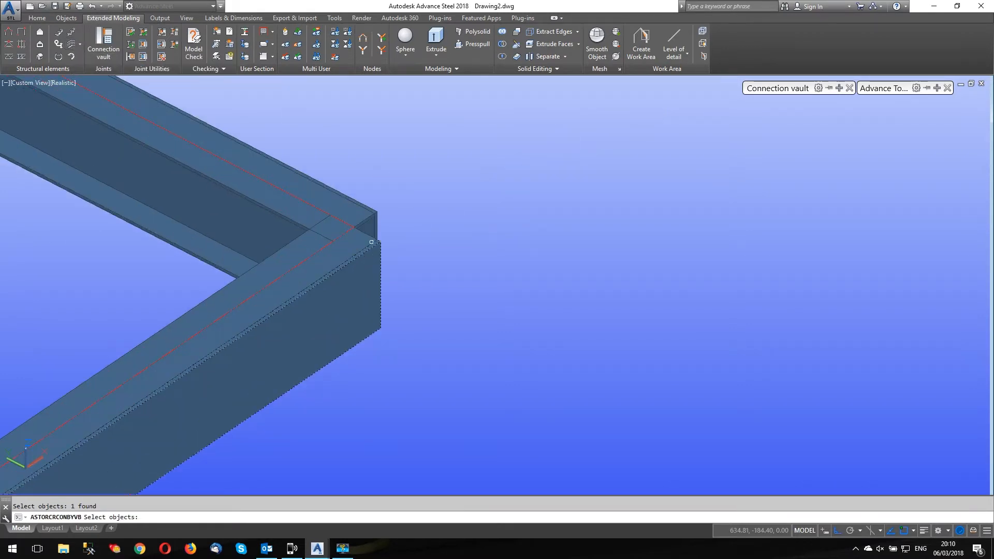
click(372, 224)
scroll(434, 230, down, 4)
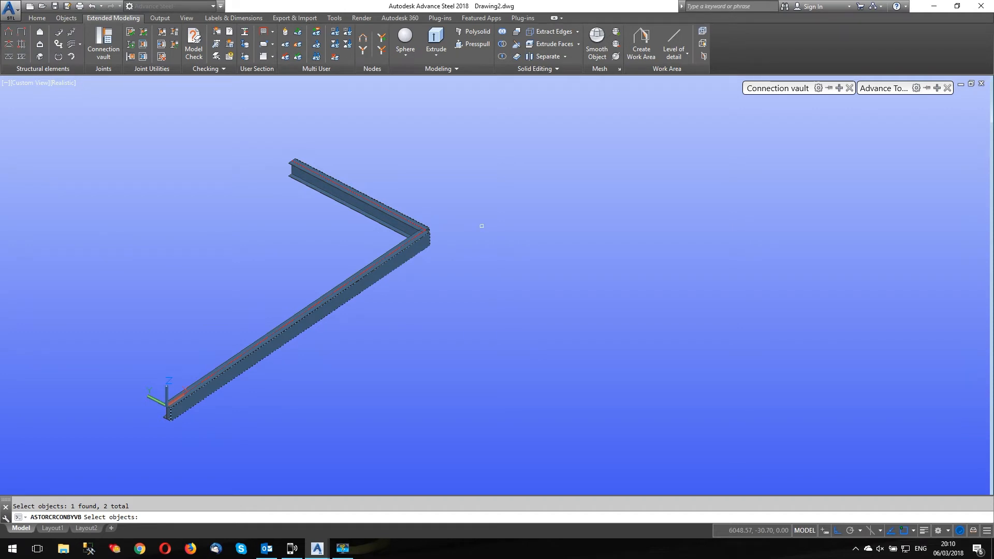
key(Return)
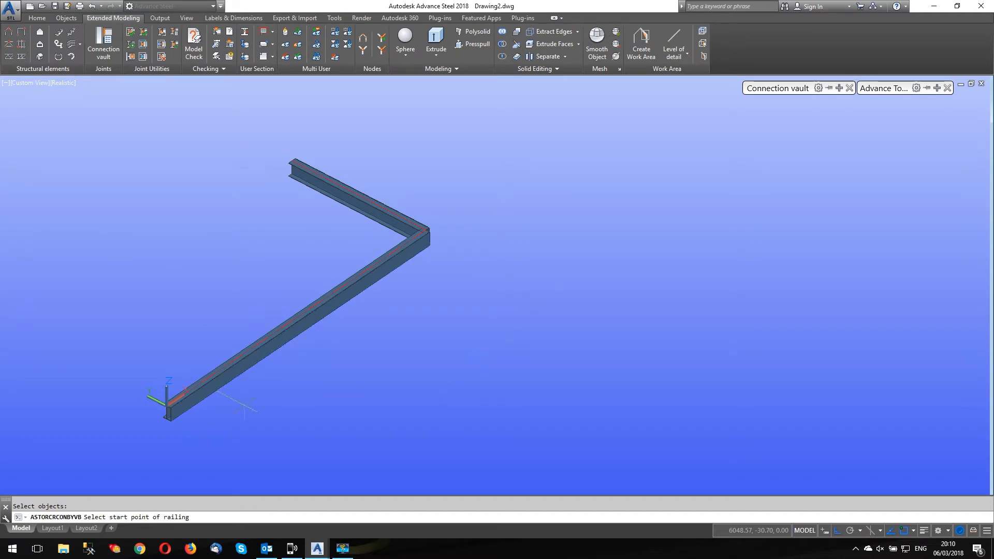
click(172, 406)
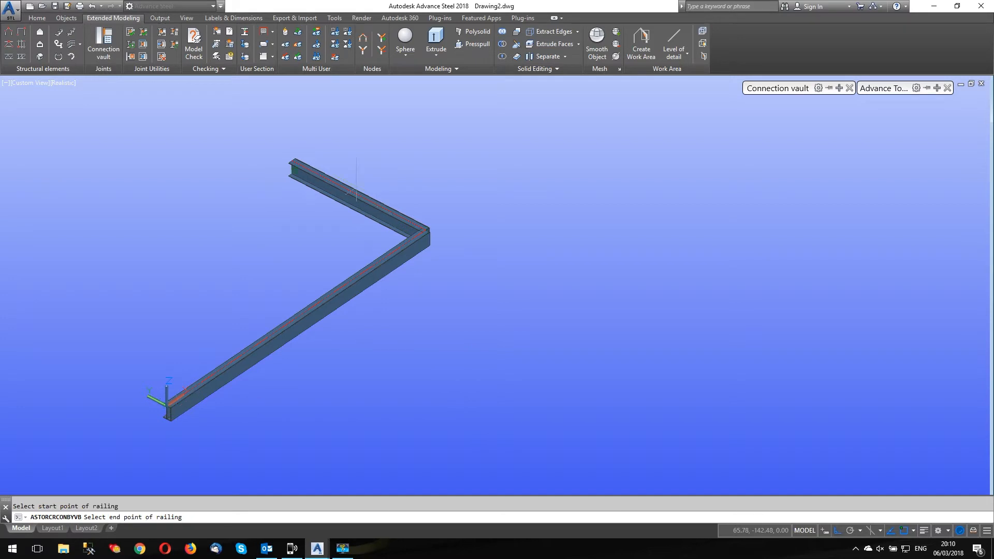
click(292, 160)
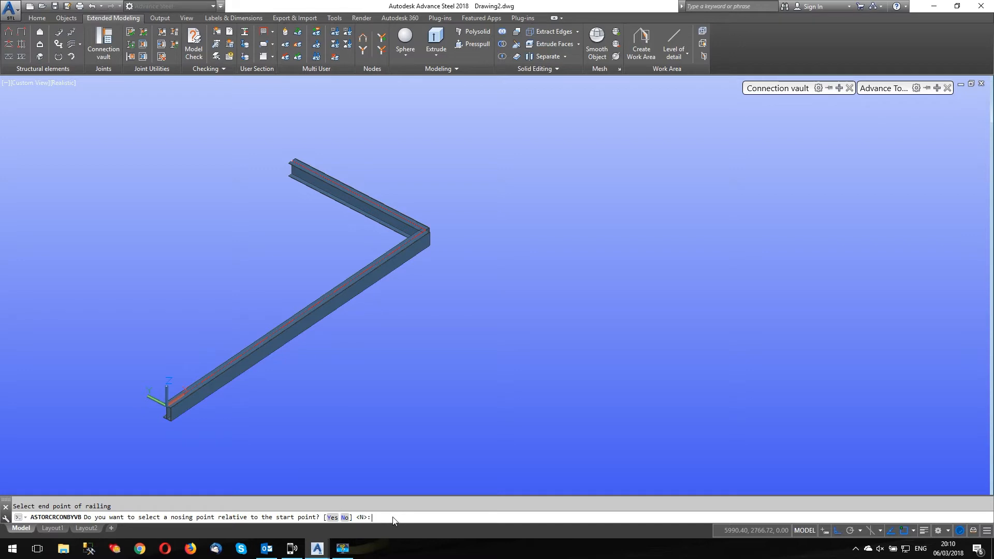
key(Return)
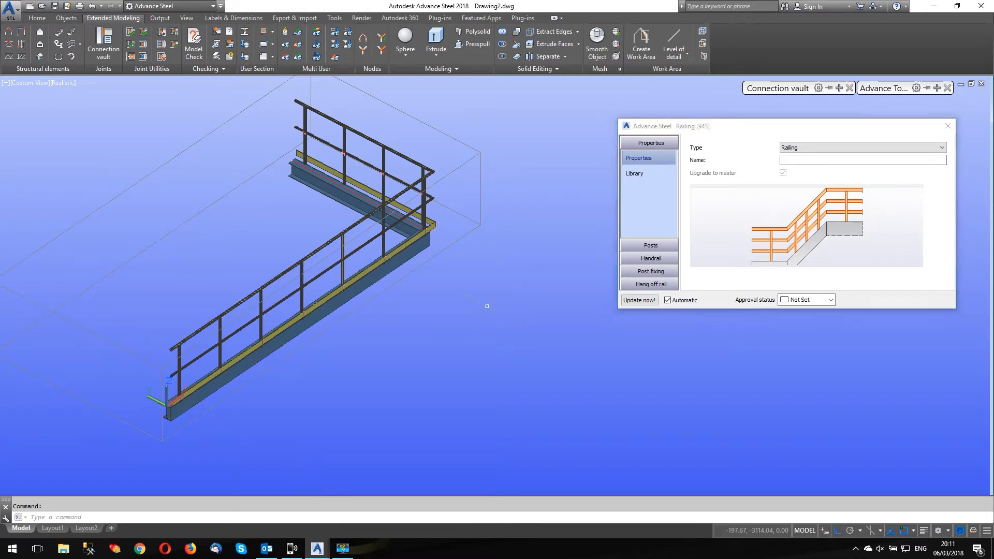
Turn off the kick rail in the railing's kick plate settings
click(654, 259)
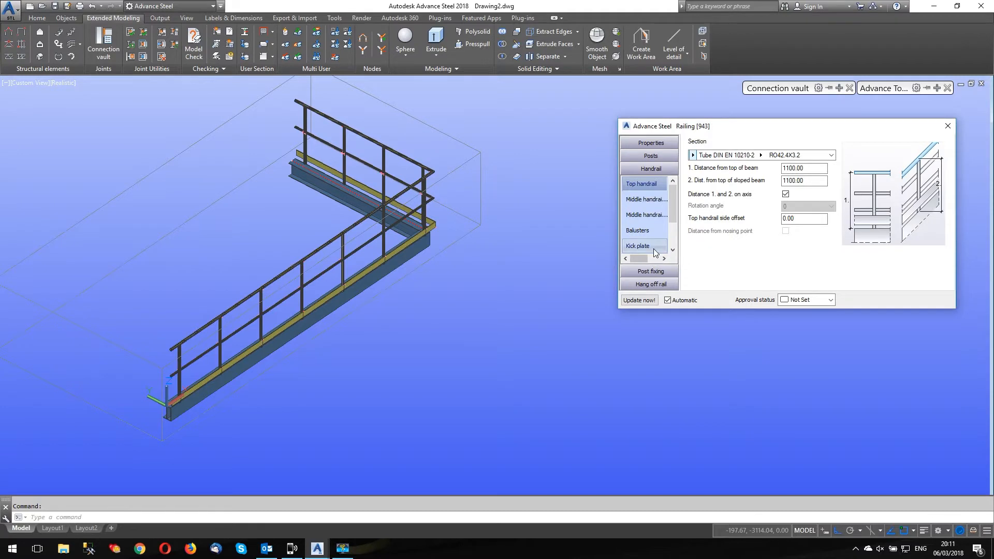
click(639, 245)
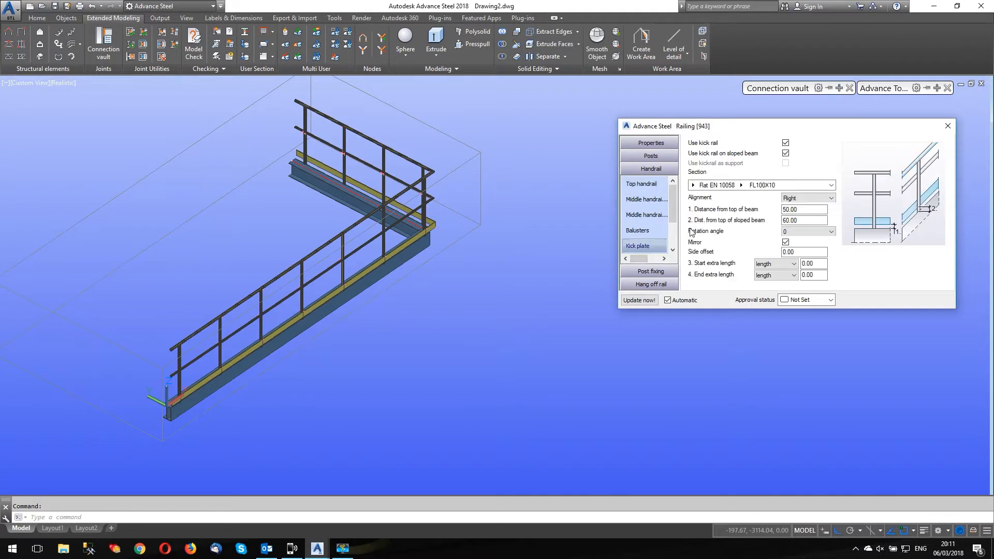
click(785, 143)
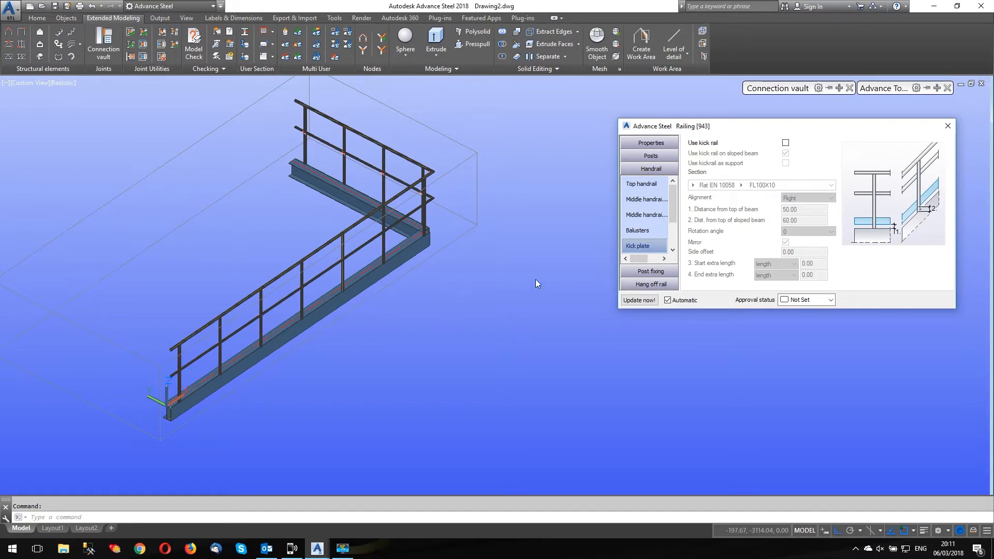
Set the railing's post section to Round EN 10060, size RD38
click(651, 157)
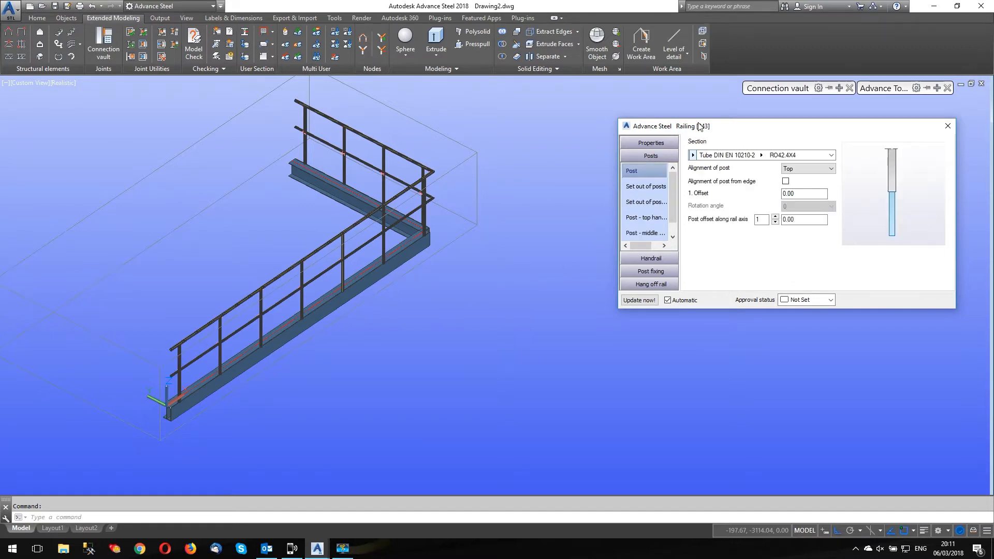
click(693, 155)
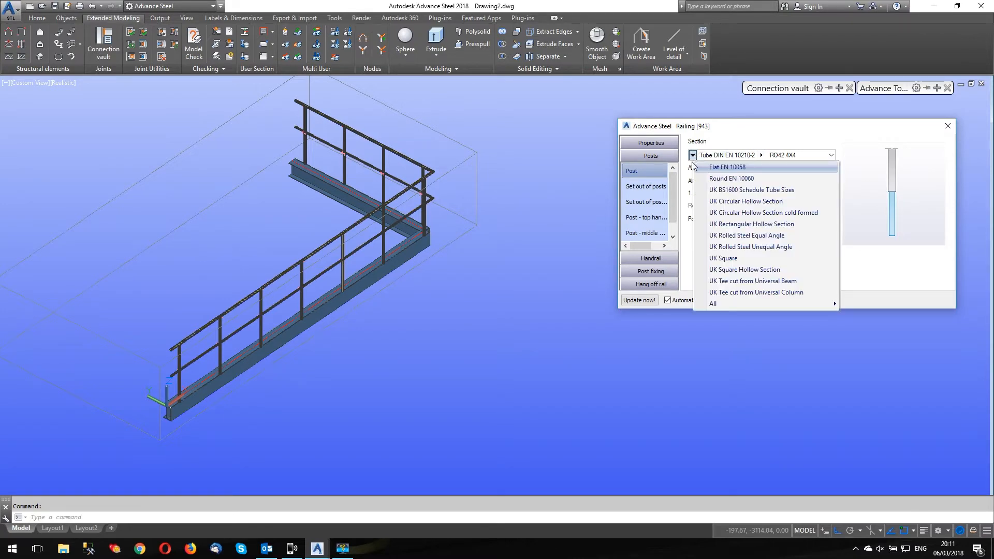
click(727, 179)
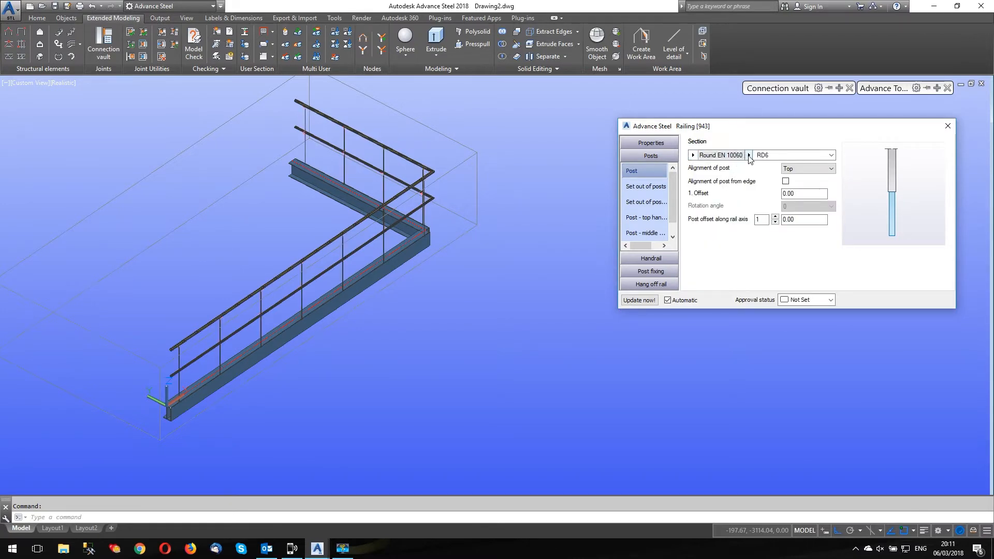
click(749, 154)
mouse_move(773, 212)
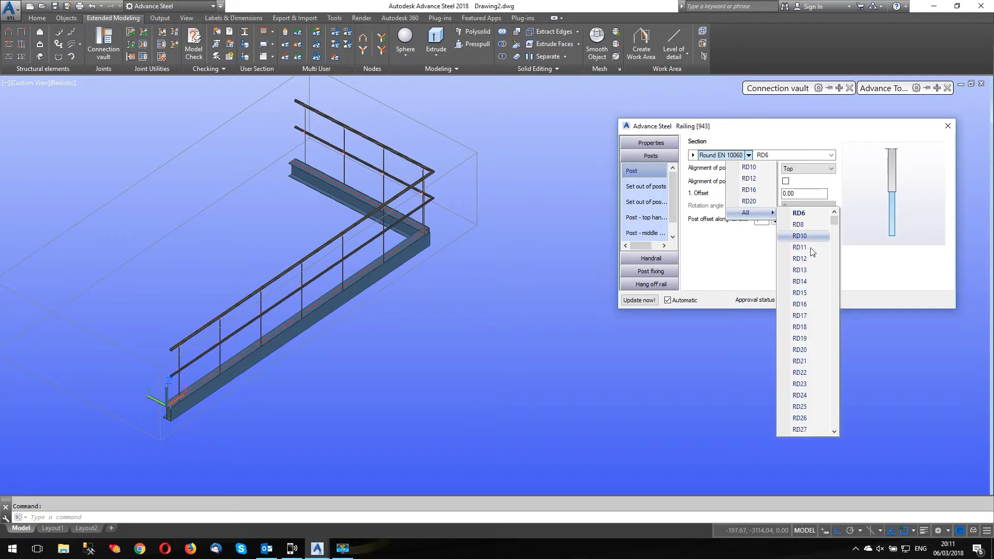
scroll(822, 377, down, 5)
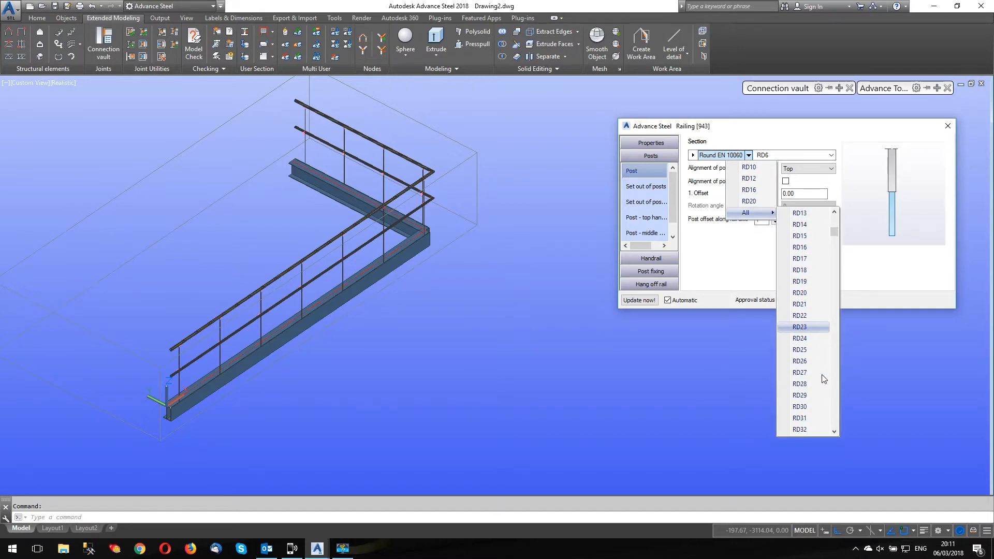
click(803, 395)
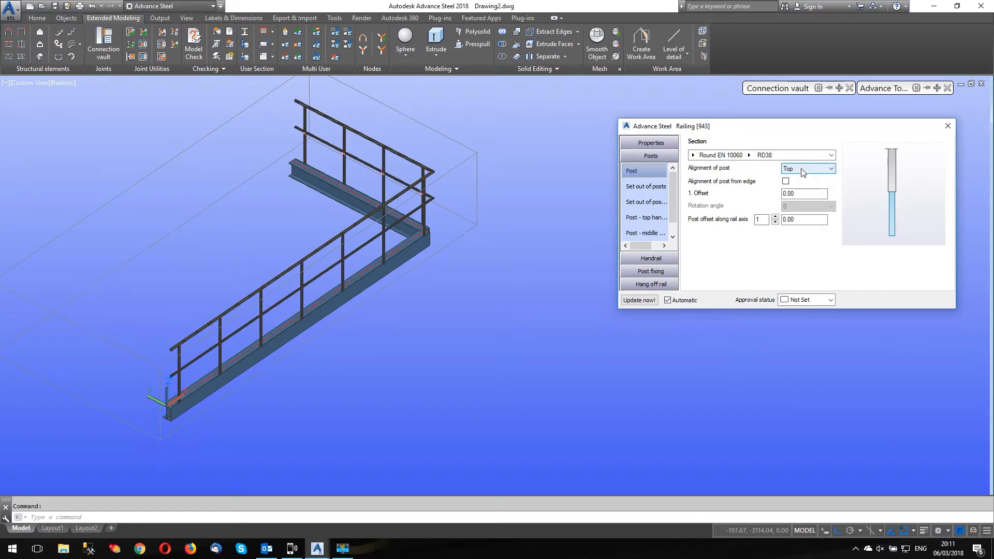
Set the alignment of the railing posts to Right
scroll(438, 165, up, 8)
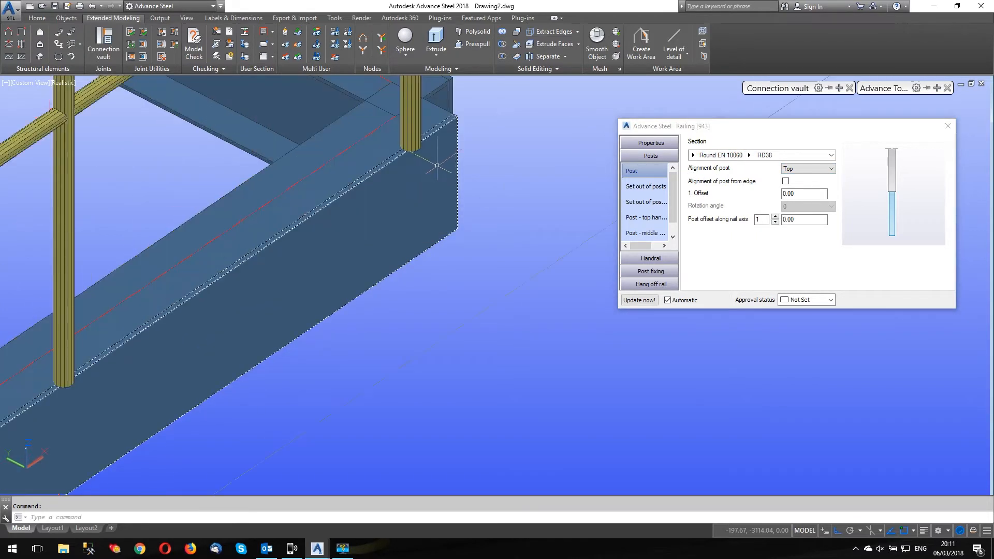
click(799, 172)
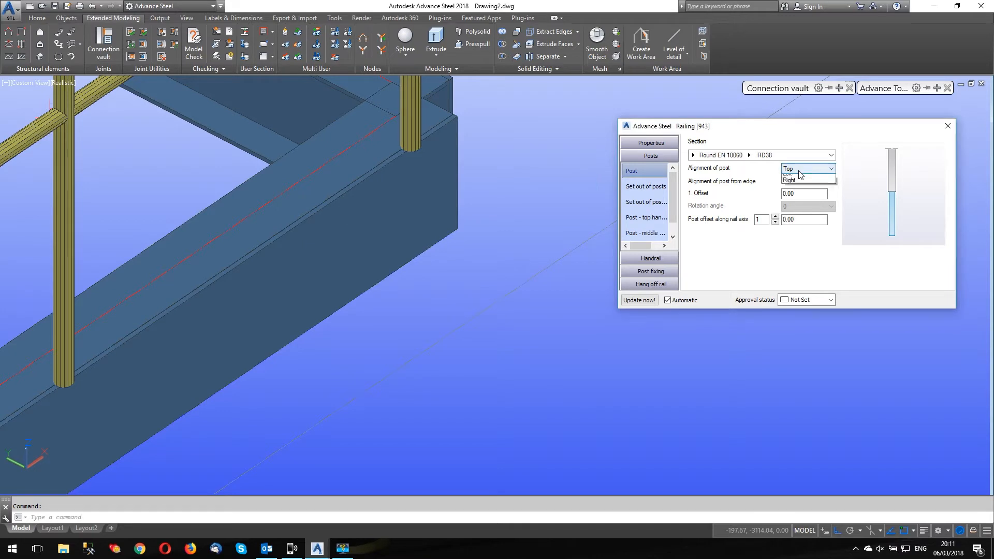
click(797, 174)
click(800, 170)
click(797, 187)
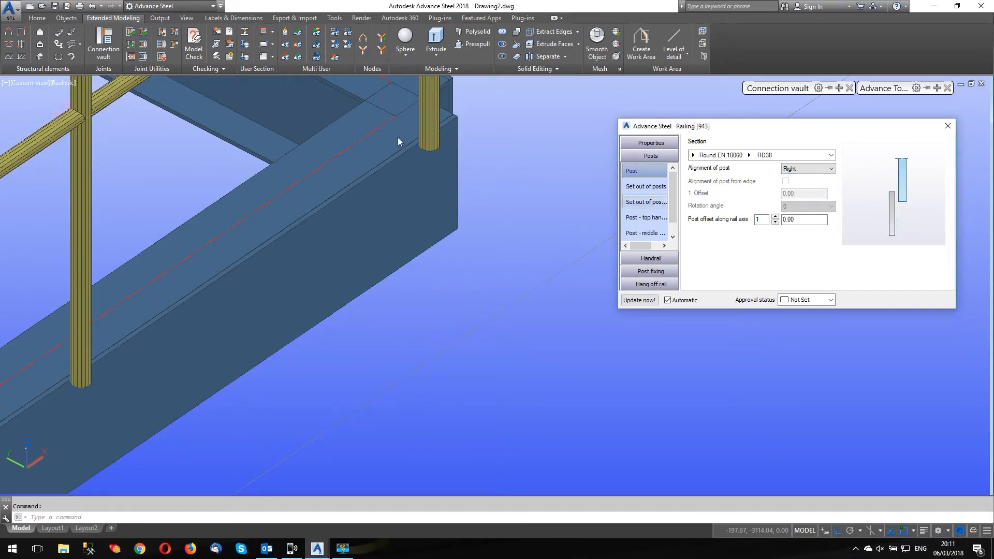
click(799, 169)
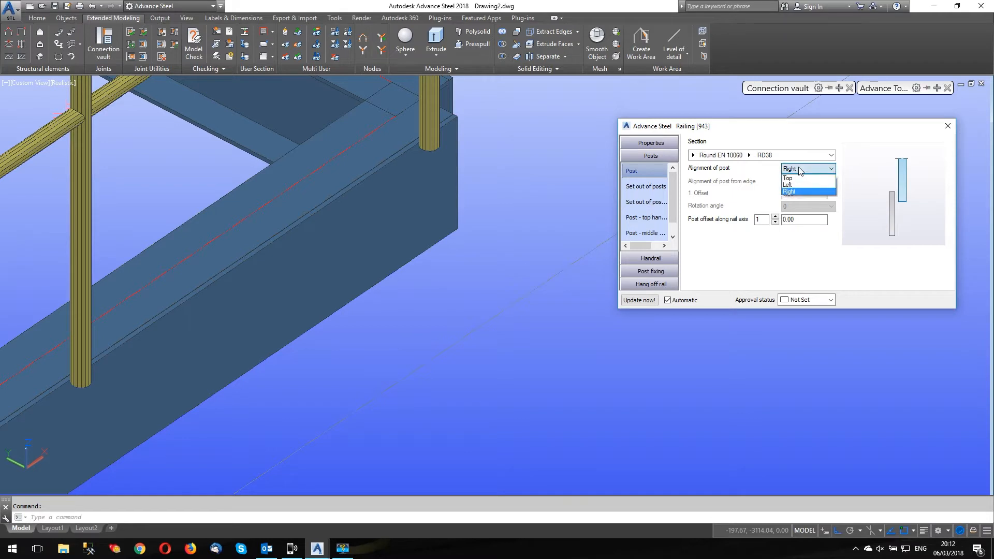
click(791, 192)
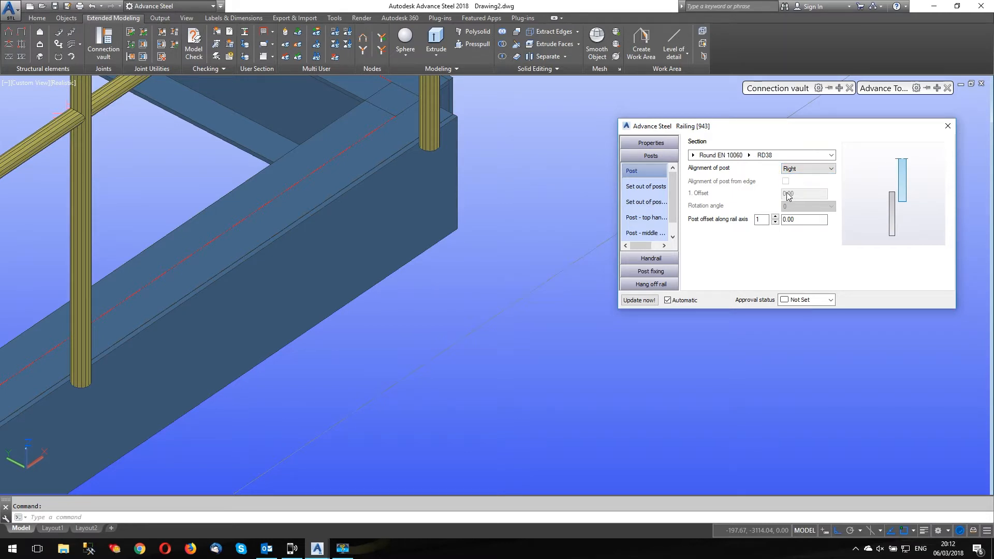
Set the distances from the railing start to the first post and from its end to the last post to 300 each
click(646, 188)
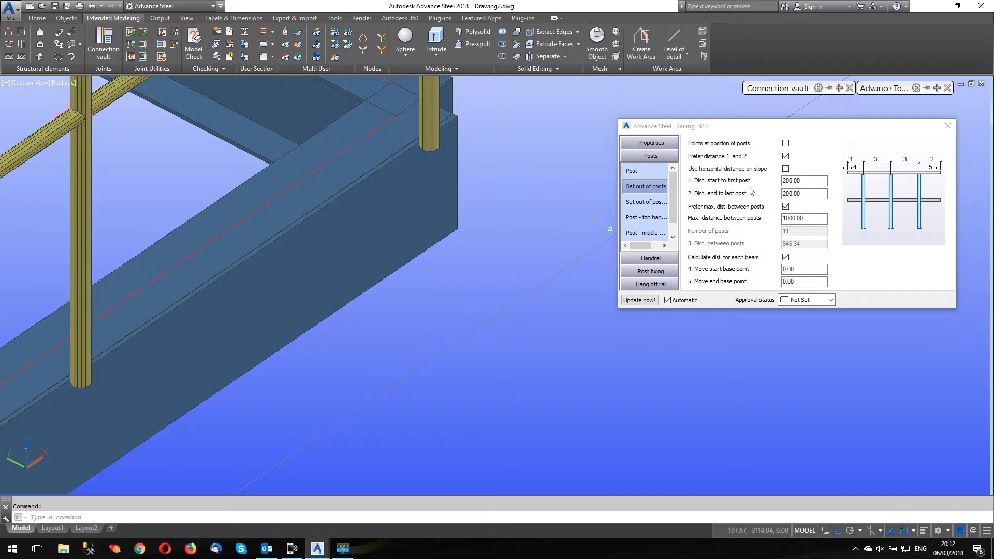
click(558, 195)
scroll(457, 207, down, 6)
click(476, 191)
key(Escape)
scroll(327, 288, up, 4)
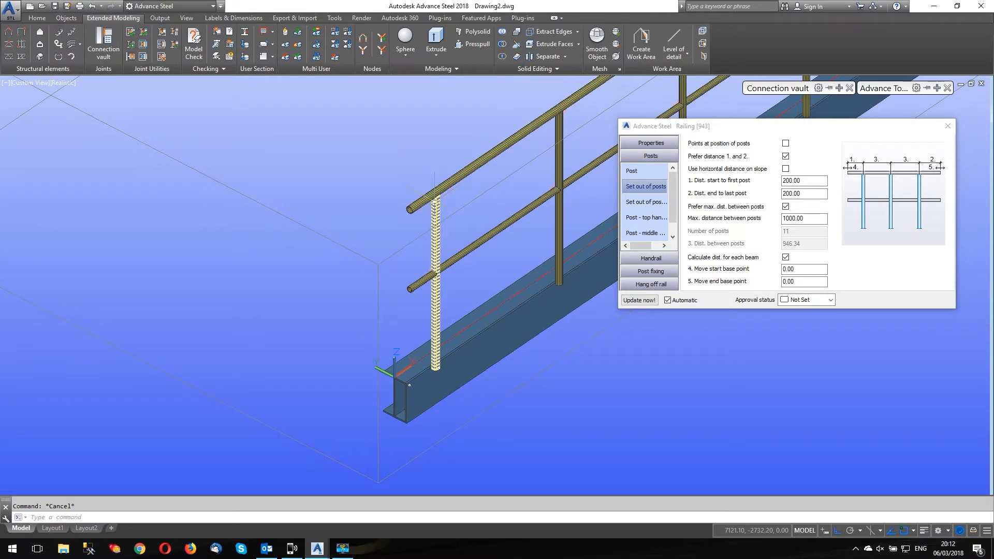
click(753, 191)
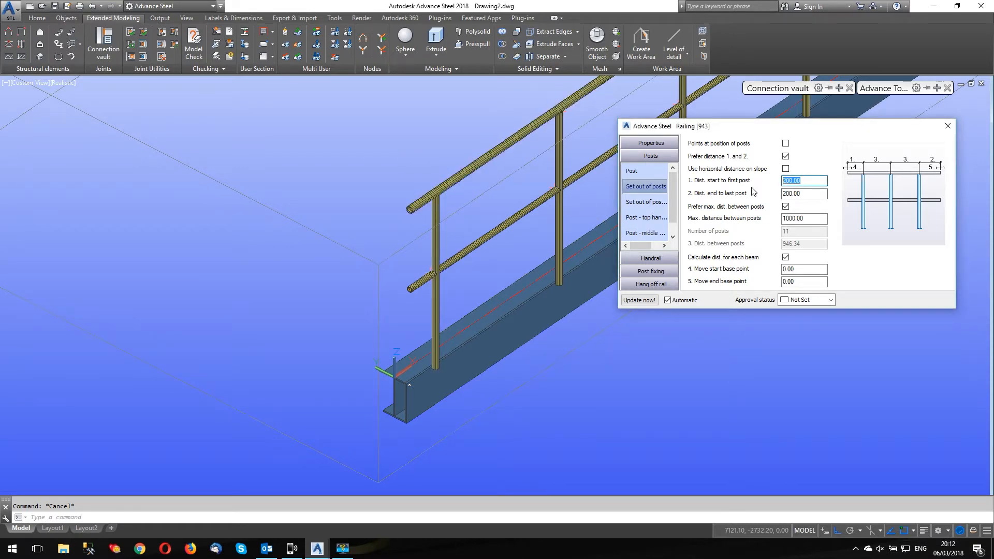
text(300)
key(Tab)
text(300)
key(Return)
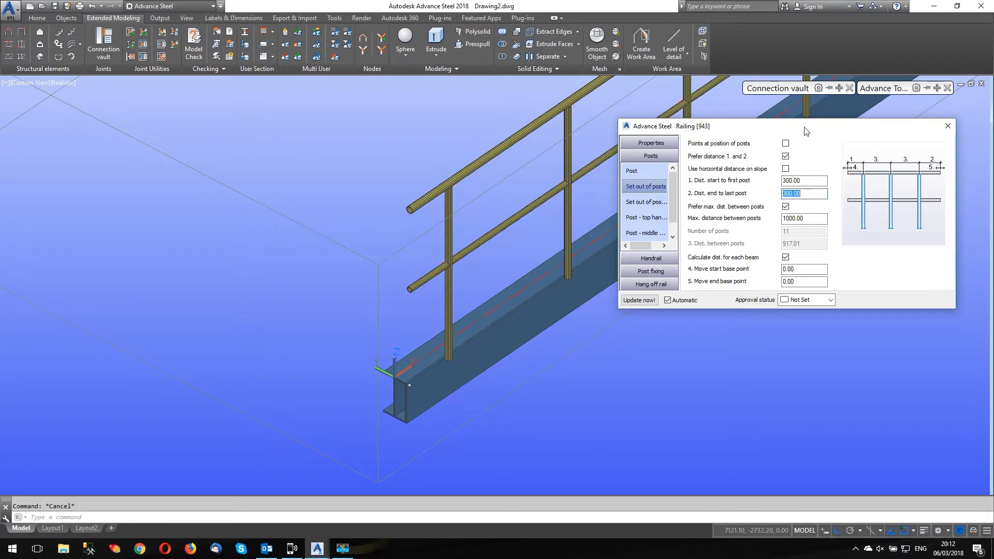
Turn off the post distance calculation for each beam and inspect the post layout around the corner
drag(802, 133, 836, 140)
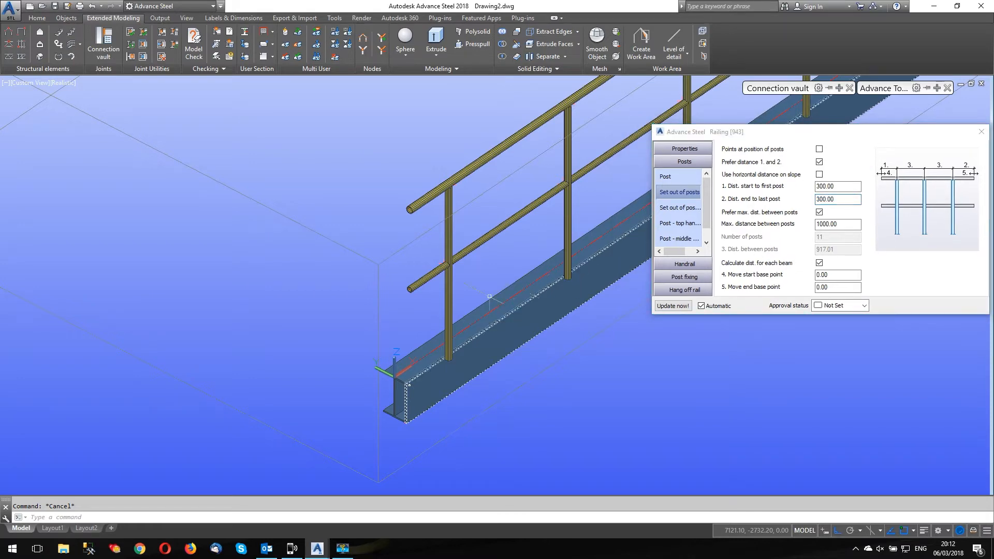
scroll(379, 287, down, 5)
scroll(379, 288, up, 4)
scroll(379, 287, up, 3)
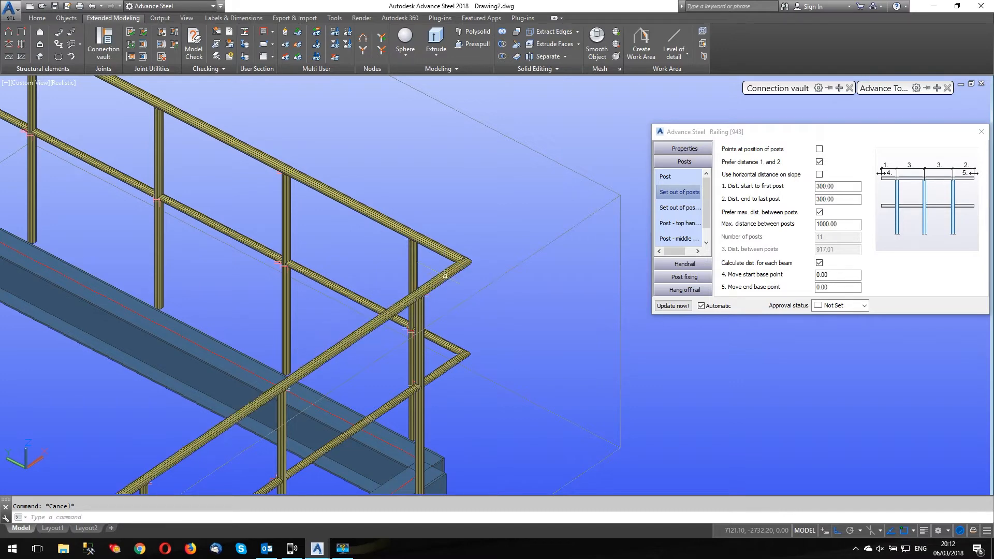
click(819, 262)
scroll(353, 321, down, 5)
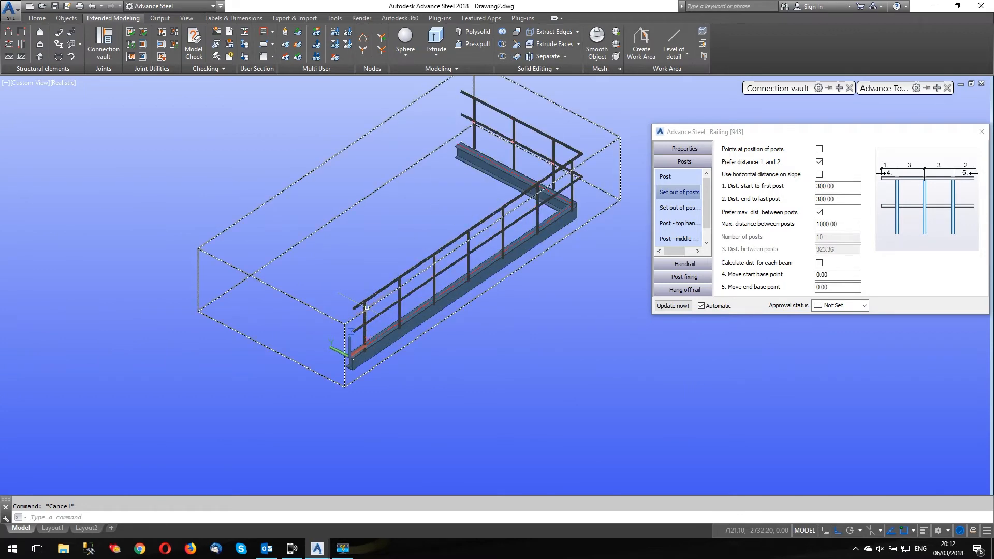
scroll(591, 174, up, 4)
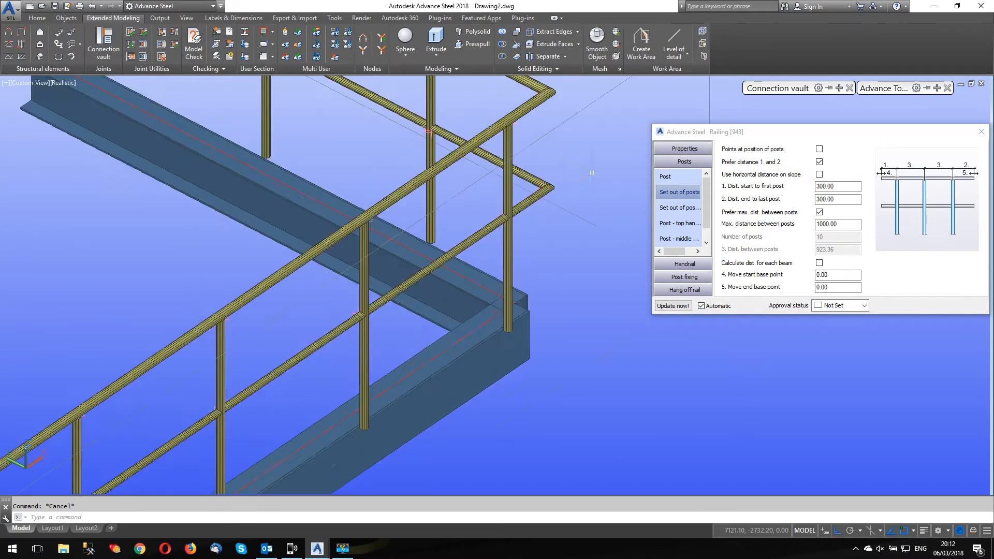
scroll(529, 192, down, 3)
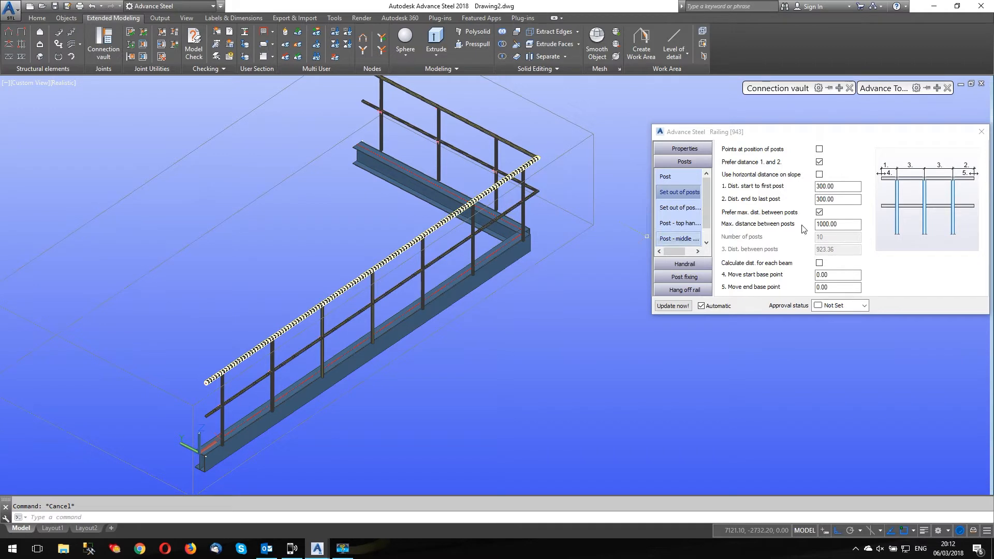
Set the maximum distance between posts to 1500 and turn the distance calculation for each beam back on
double_click(836, 224)
text(15)
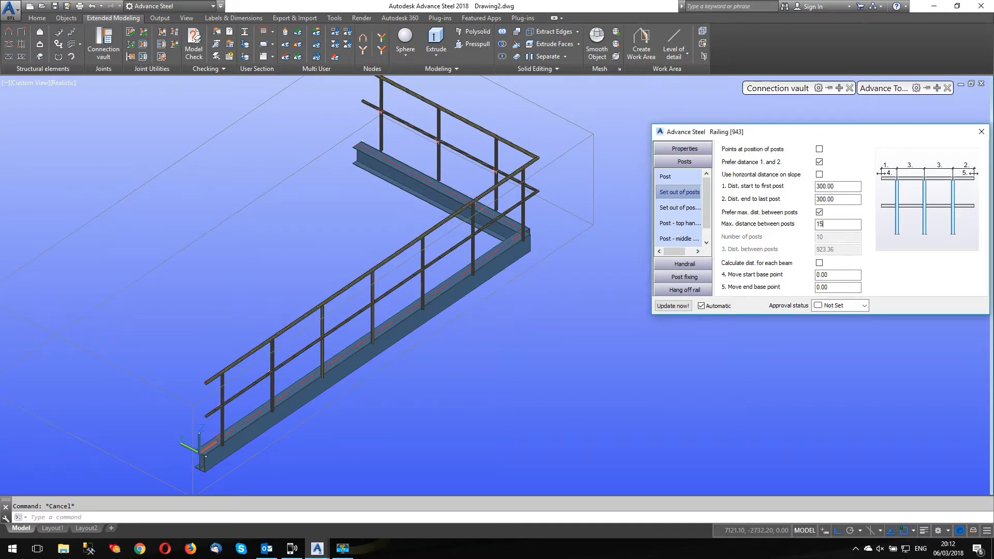
key(Return)
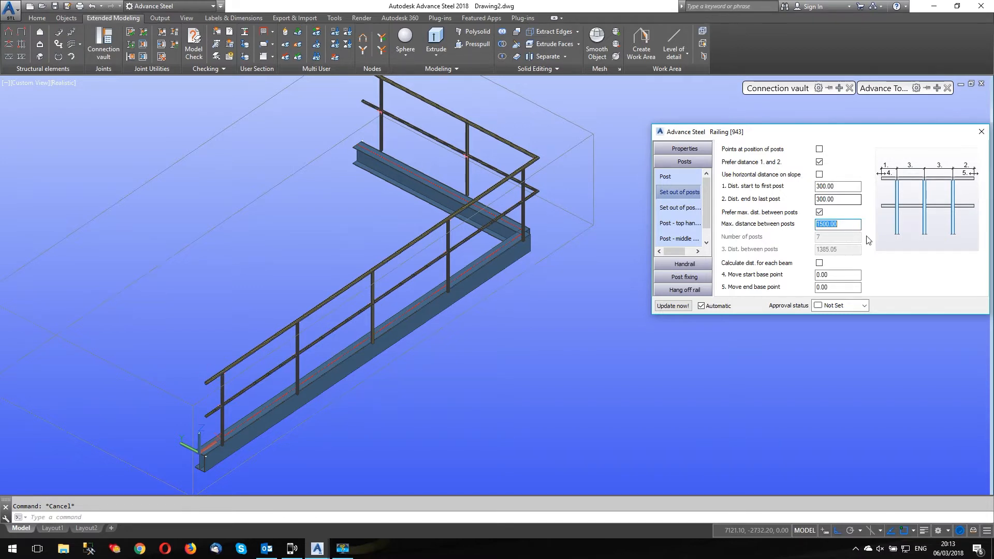
click(819, 264)
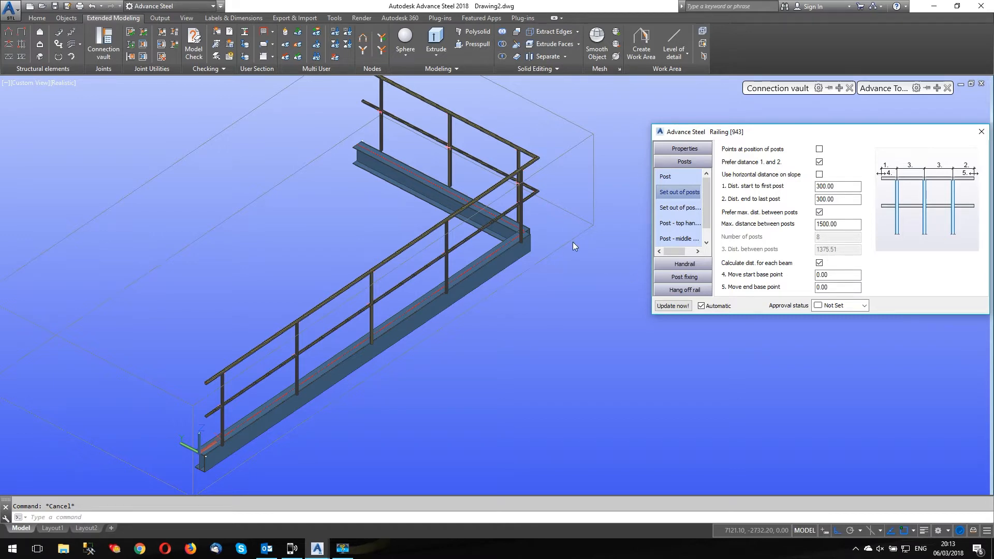
Set the top handrail's section to UK Circular Hollow Section, size CHS42.4x4
click(683, 264)
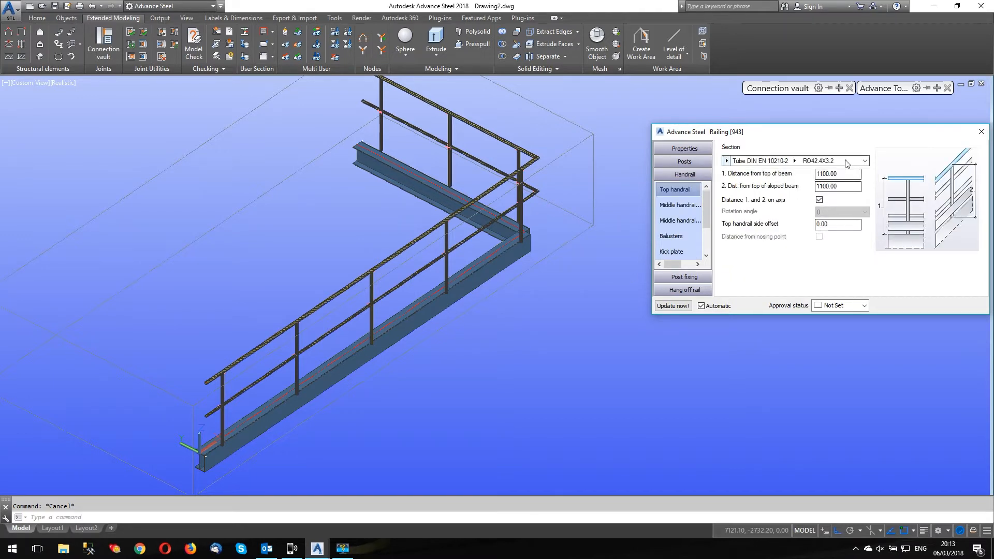
click(728, 161)
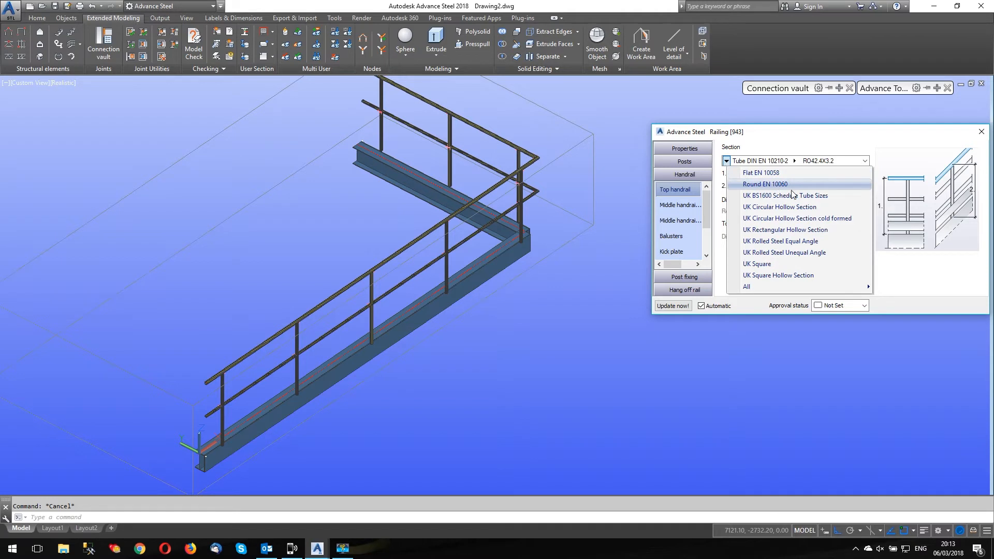
click(780, 208)
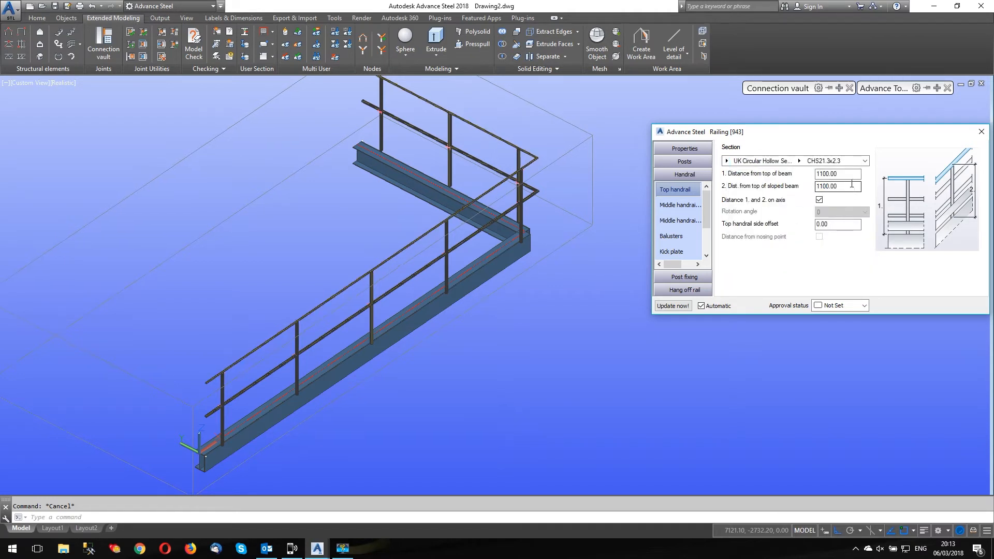
click(800, 162)
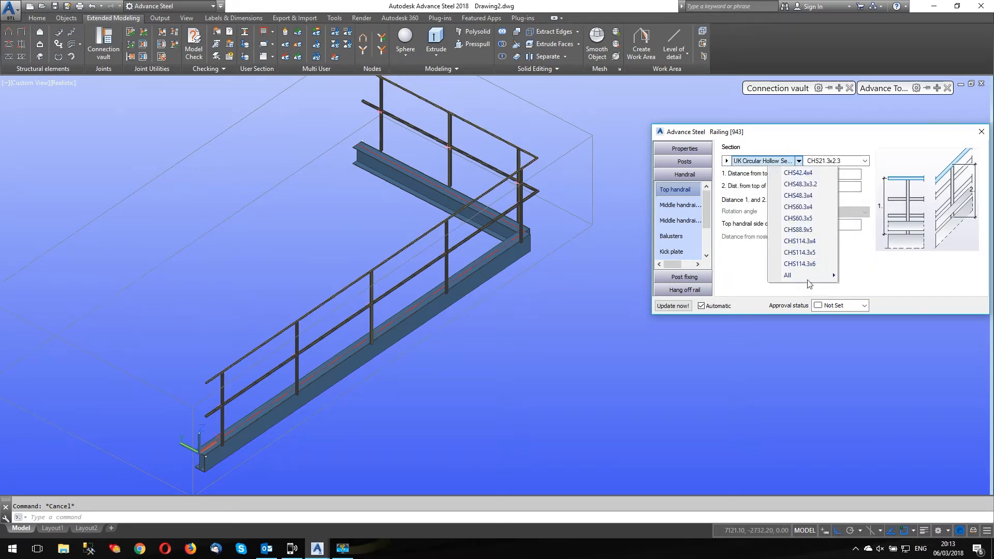
click(805, 174)
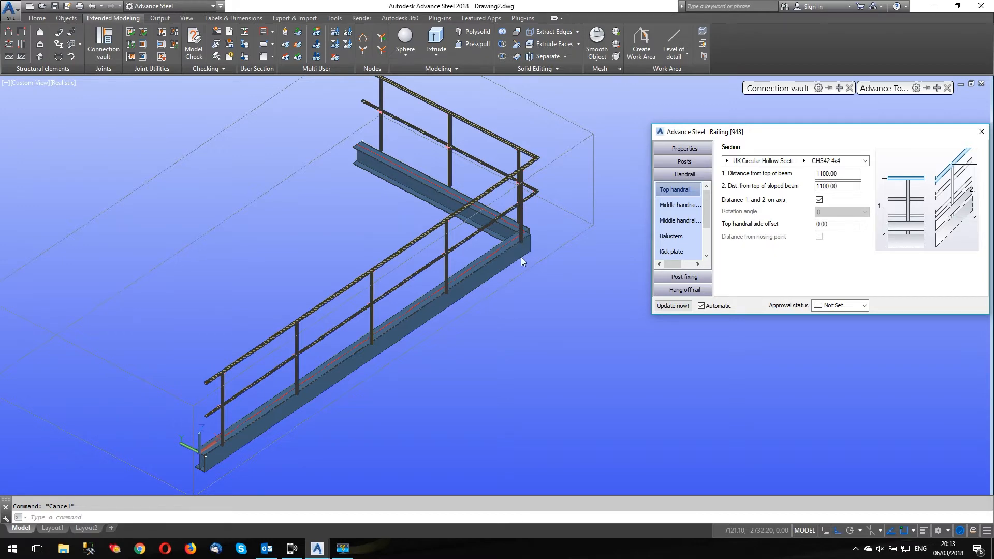
scroll(521, 257, up, 5)
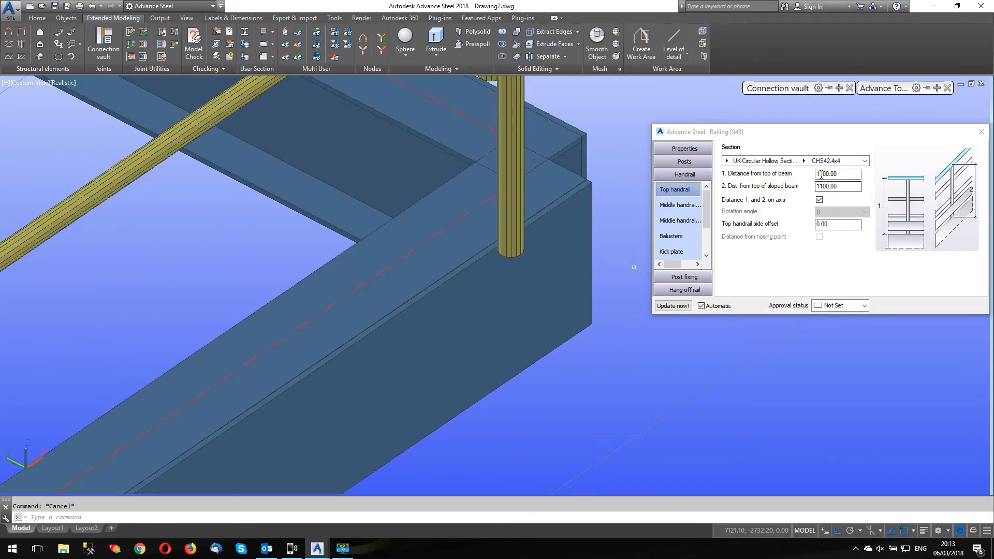
scroll(416, 256, down, 3)
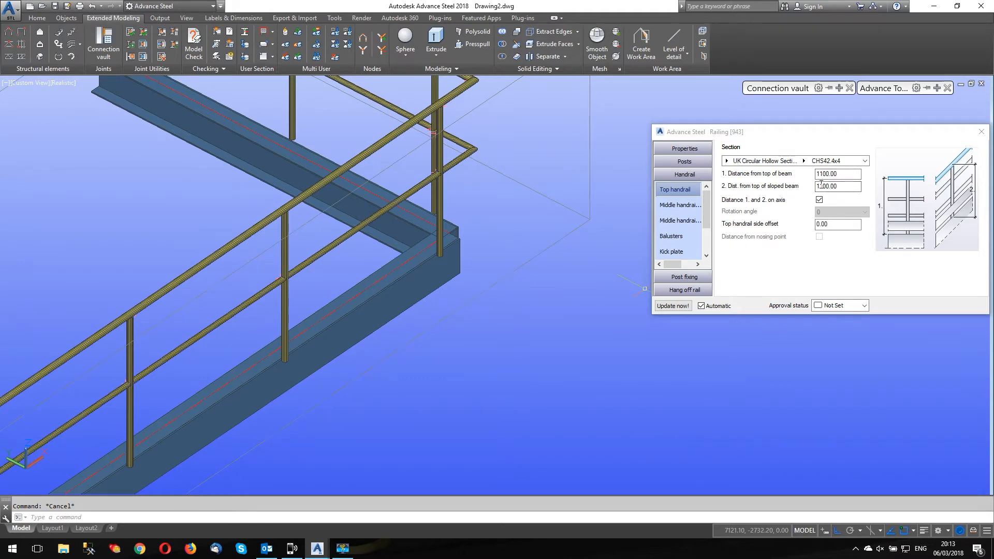
Set the middle handrail's section to UK Circular Hollow Section, size CHS42.4x4
click(680, 206)
click(726, 161)
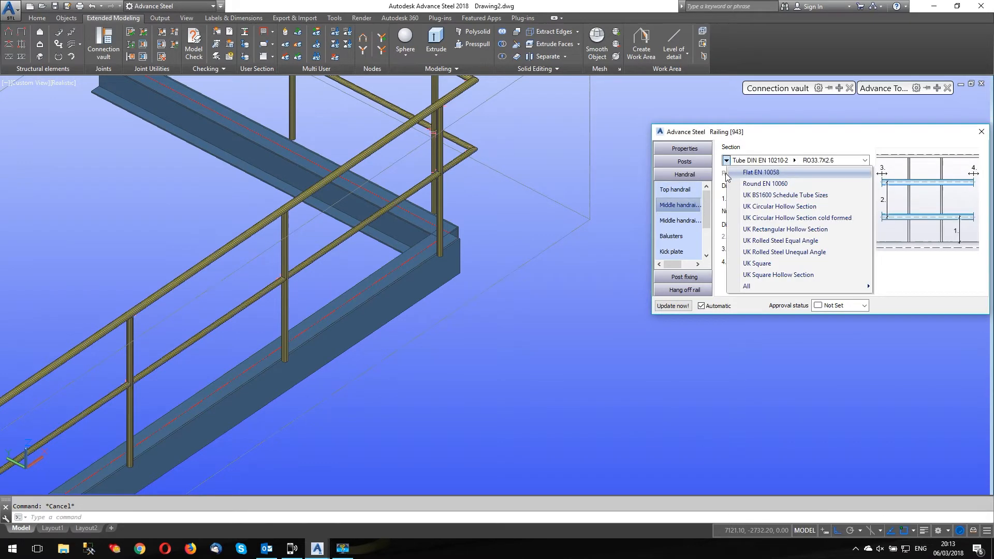
click(770, 206)
click(799, 164)
click(816, 178)
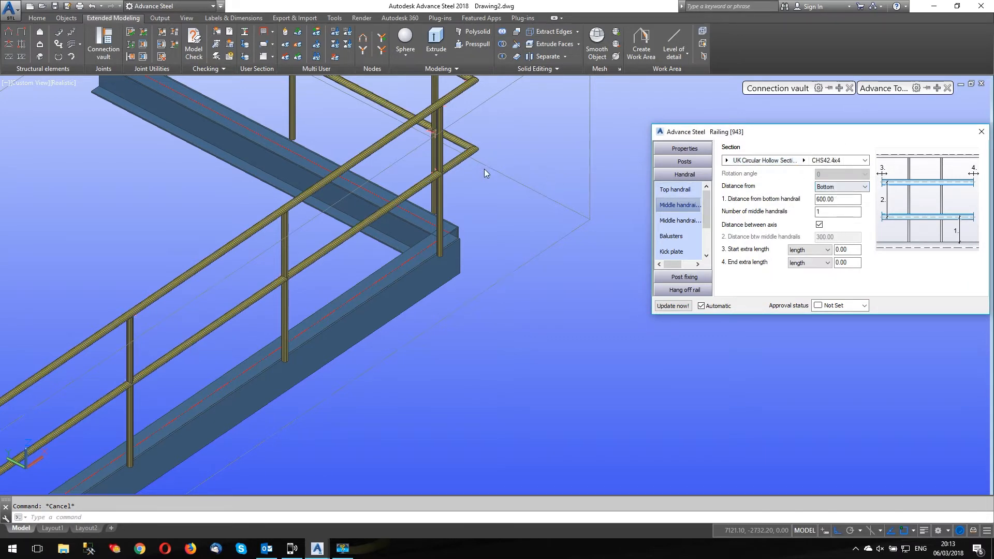
Measure the middle handrail's position from the top and set its distance from the top handrail to 500
click(837, 187)
click(824, 197)
key(Tab)
text(5)
key(Return)
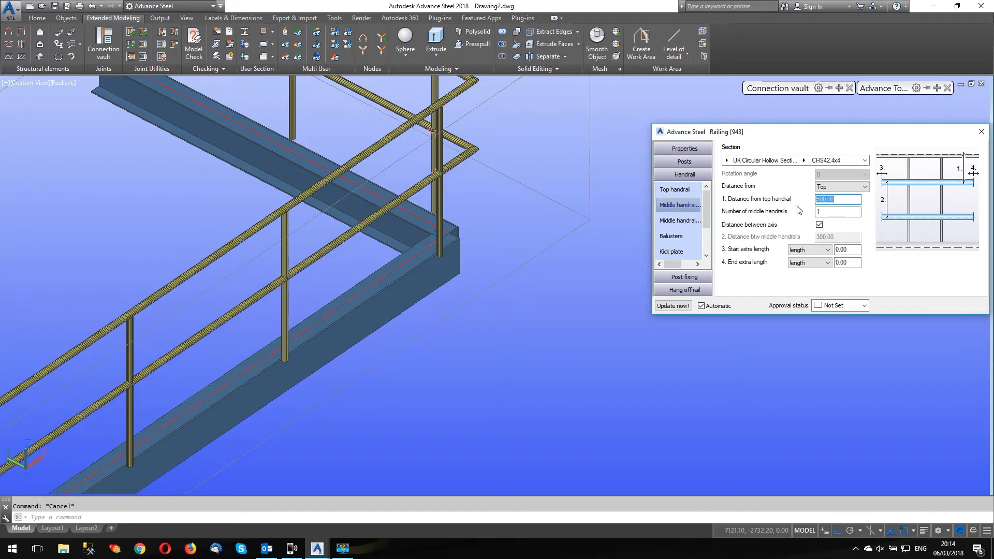
Set the connection type between adjoining handrails to Radius
click(683, 221)
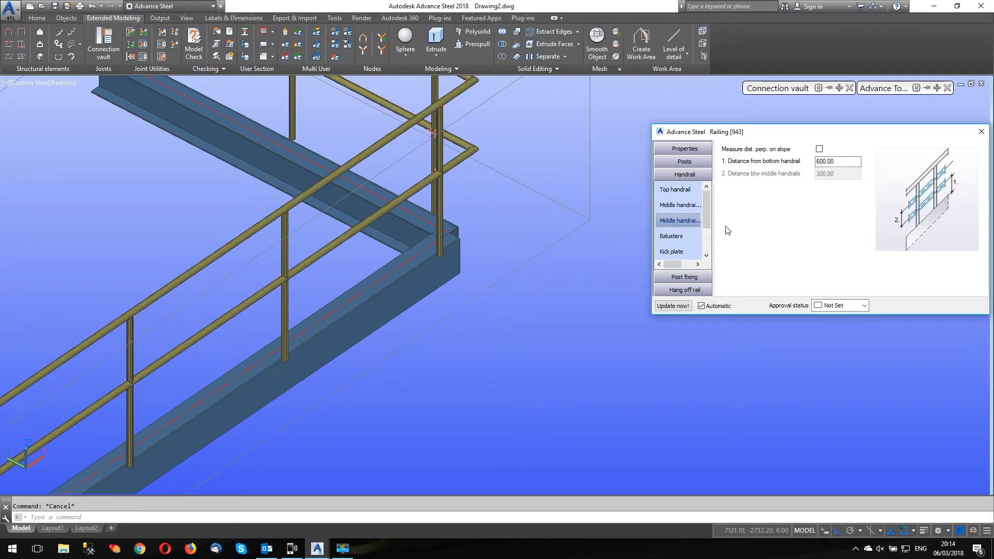
scroll(708, 225, down, 1)
scroll(705, 251, down, 1)
click(680, 236)
click(836, 149)
click(834, 164)
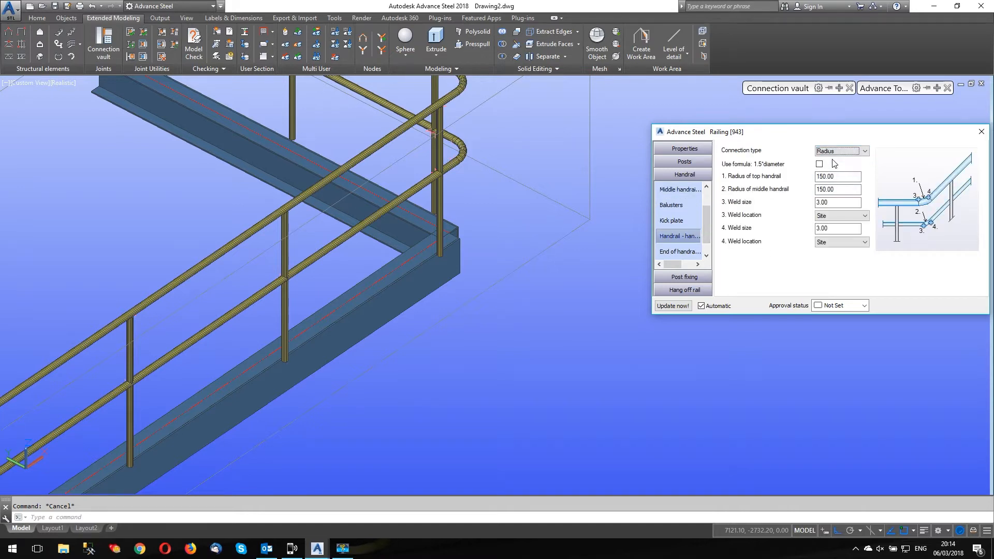
Set the bend radius of both the top and the middle handrail to 90
double_click(831, 176)
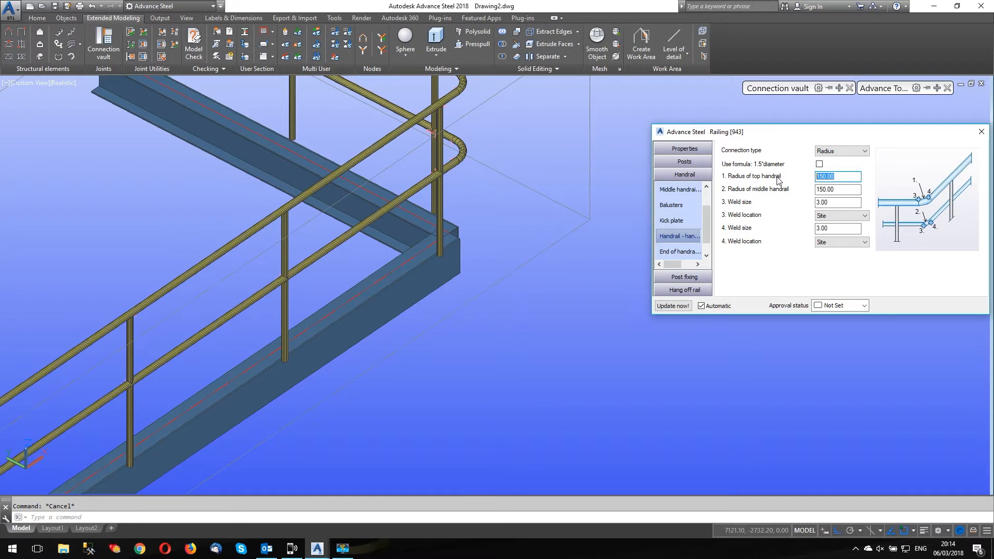
text(90.00)
key(Tab)
text(90.00)
key(Return)
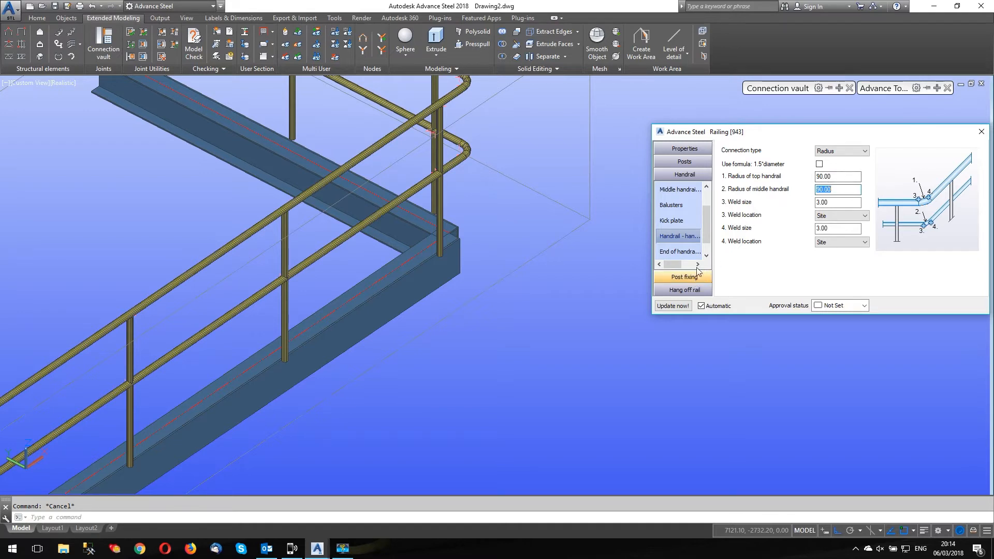
Examine the free ends of the handrails and the connection settings between the posts and the top handrail
drag(706, 224, 706, 238)
scroll(573, 238, down, 5)
scroll(458, 233, up, 6)
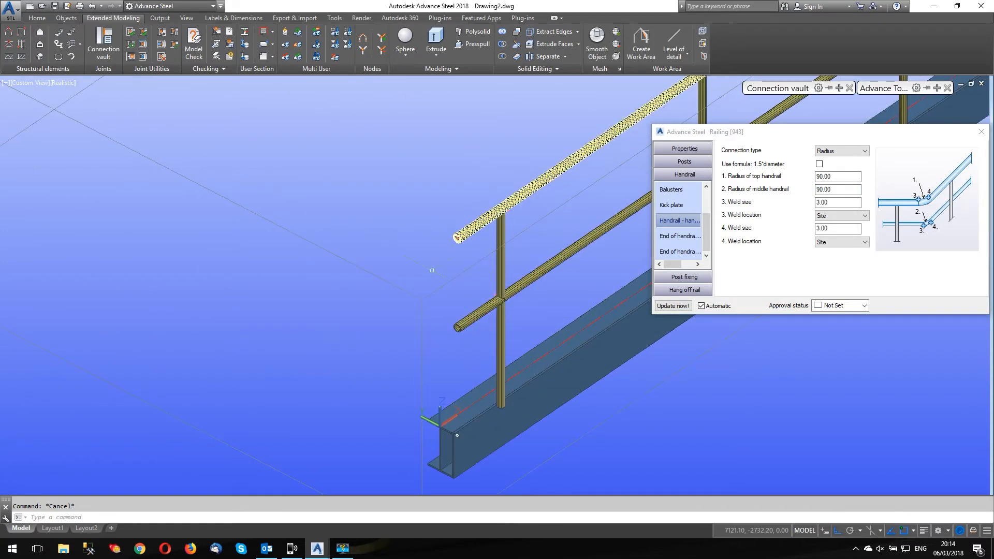
scroll(256, 267, down, 4)
scroll(492, 289, down, 6)
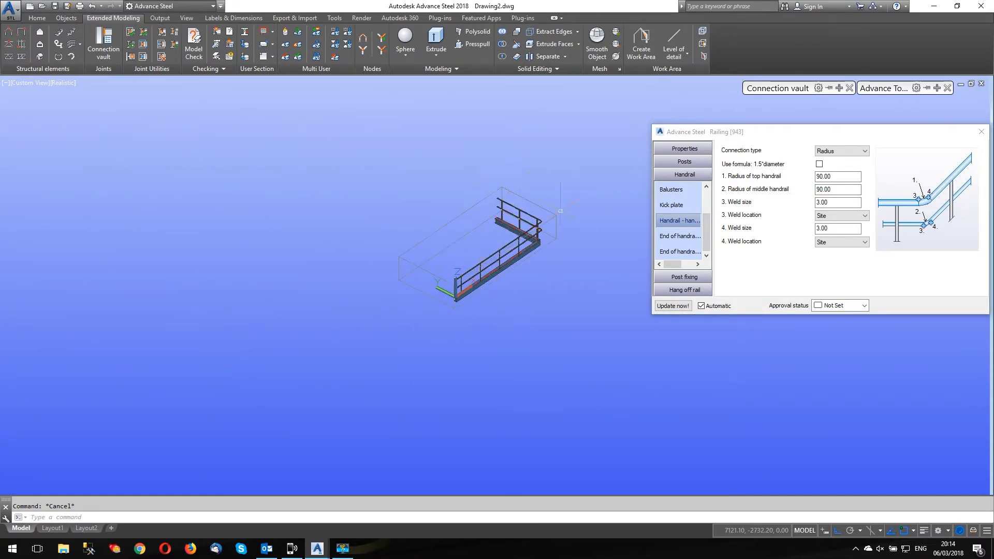
scroll(557, 251, up, 3)
click(701, 227)
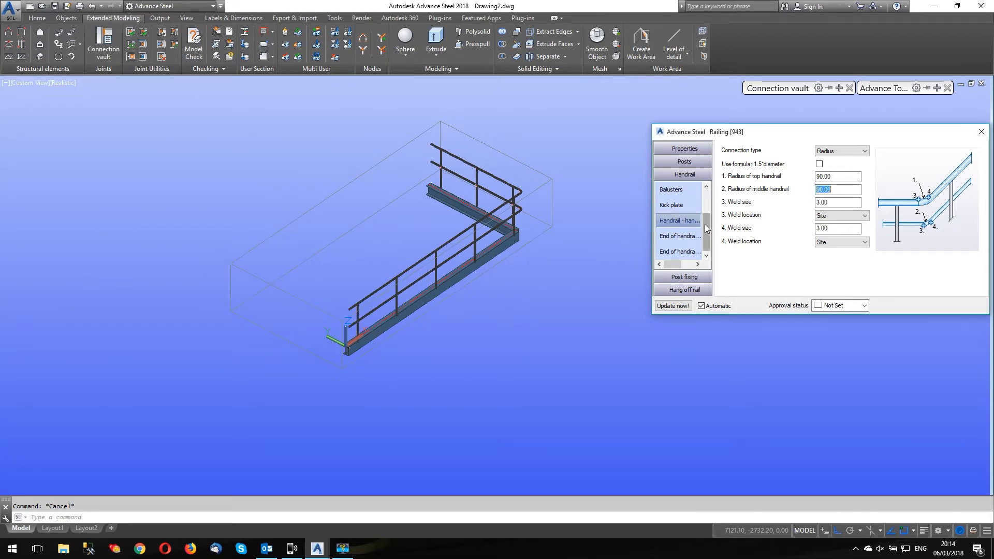
click(689, 162)
scroll(710, 206, down, 1)
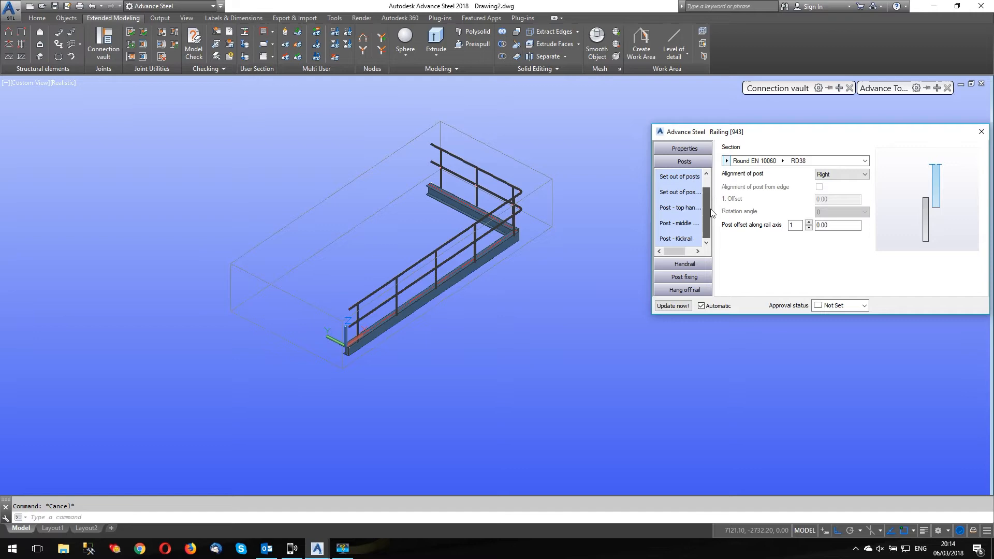
click(680, 207)
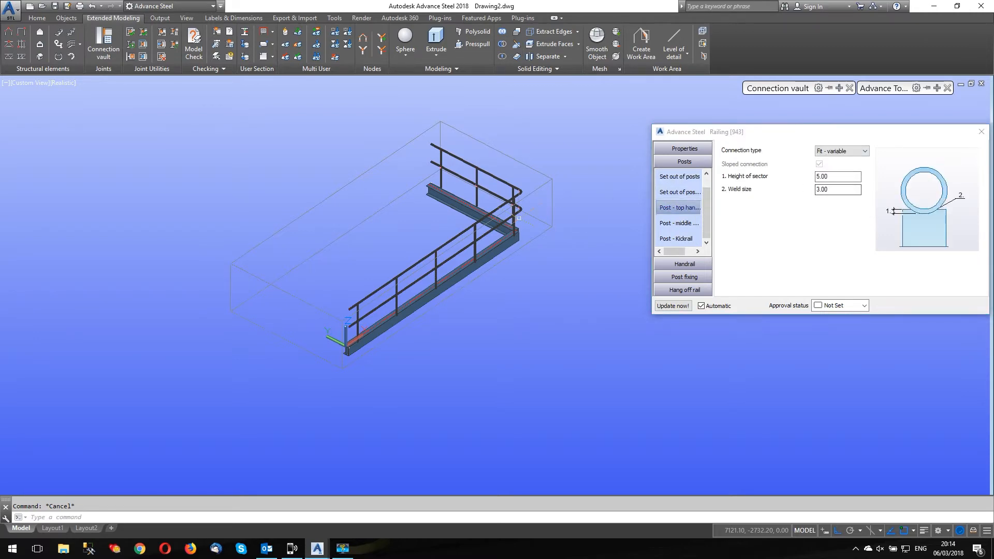
scroll(462, 412, up, 6)
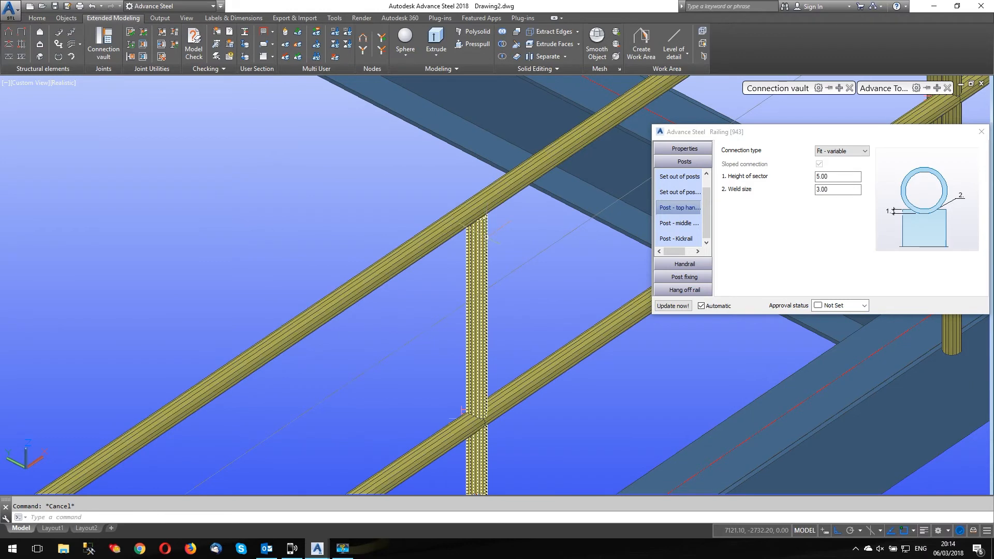
Set the connection type between the posts and the middle handrail to Continuous
click(680, 223)
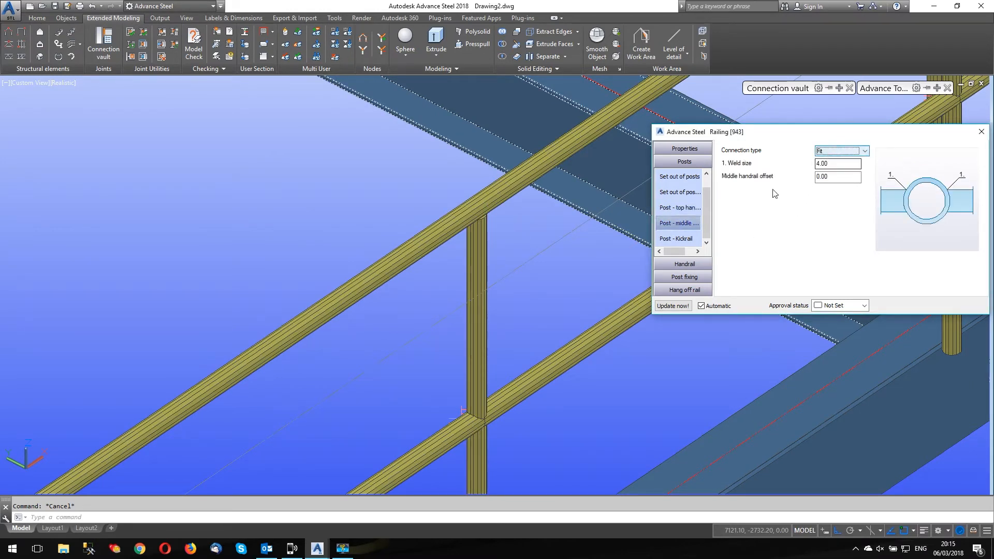
scroll(373, 349, down, 5)
scroll(372, 350, up, 5)
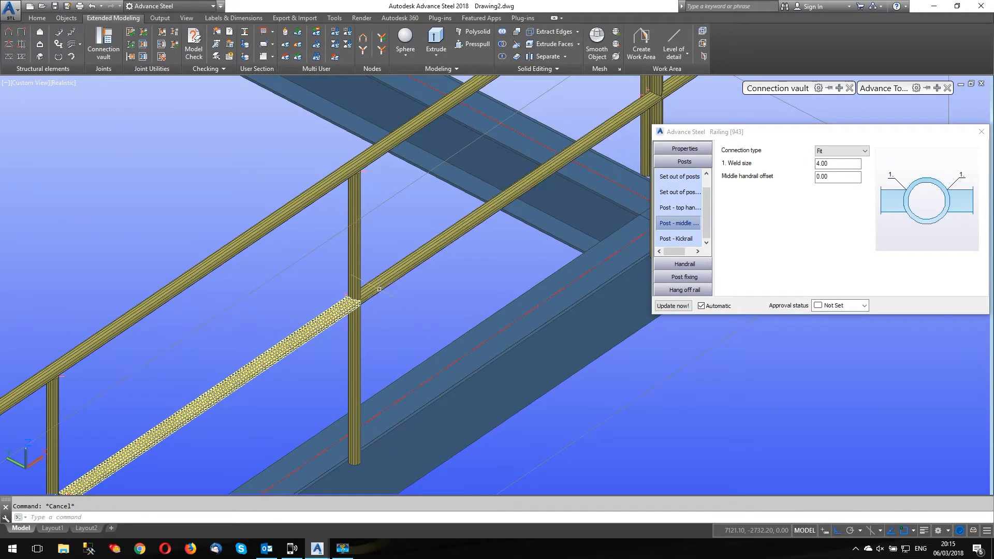
click(834, 150)
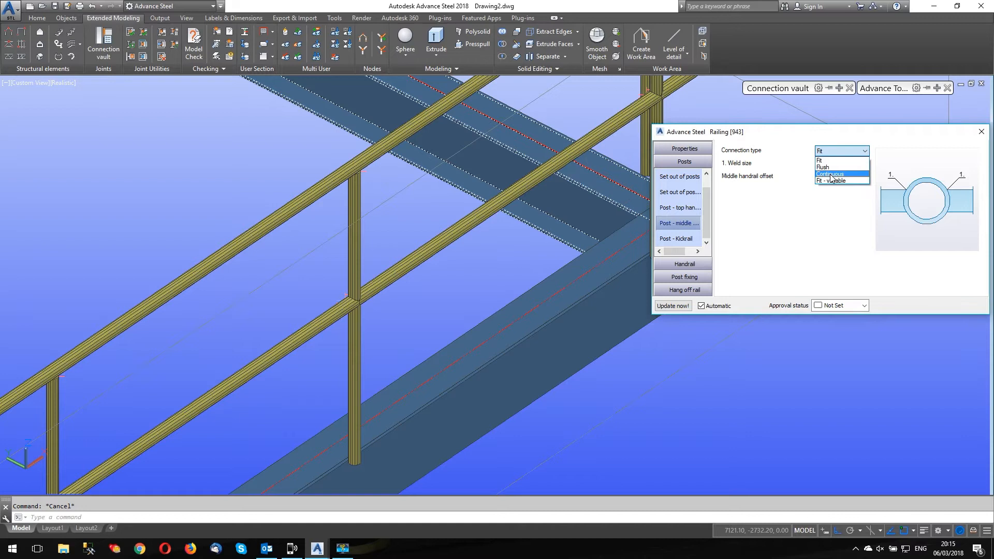
click(831, 176)
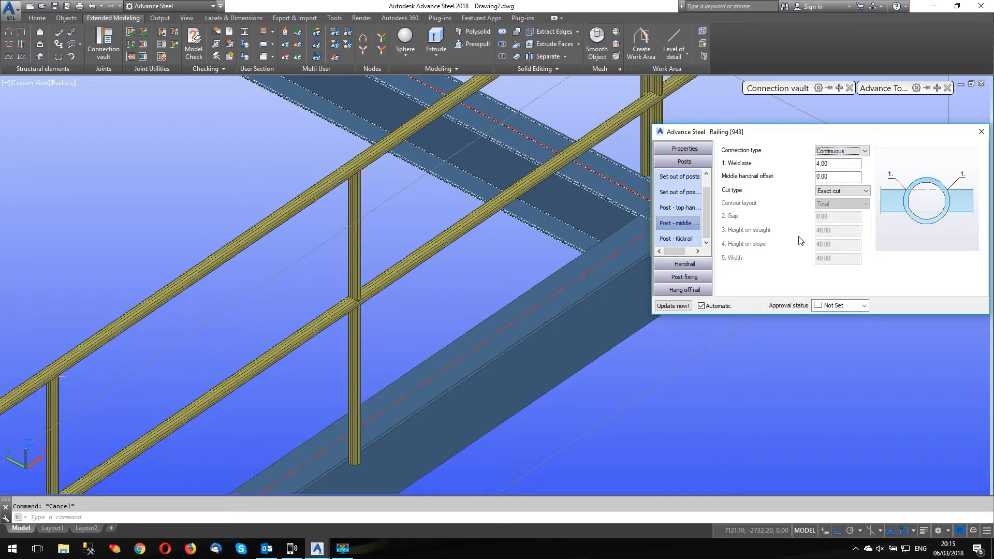
Fix the railing posts to the beams with the Plate with bolts connection type
scroll(435, 257, down, 2)
click(688, 279)
click(844, 148)
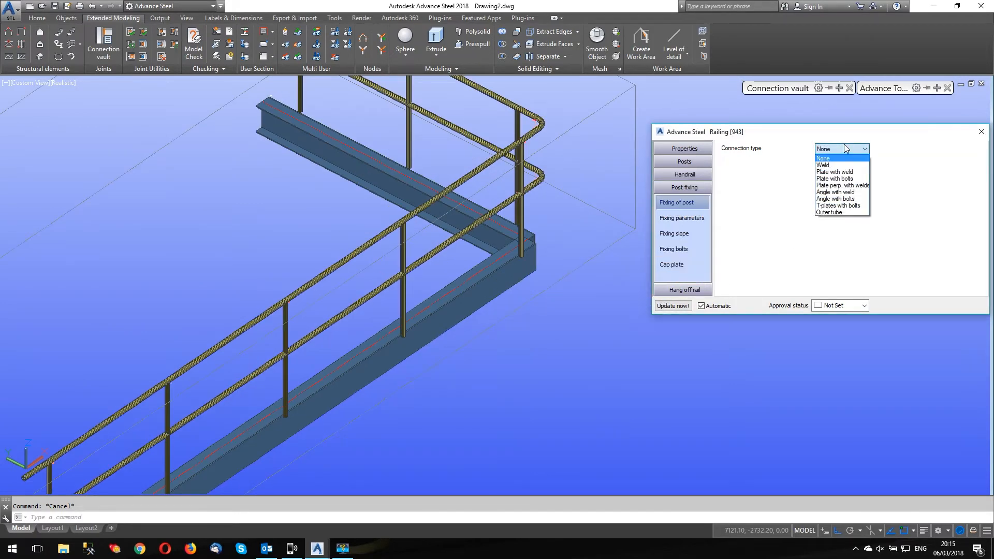
click(844, 179)
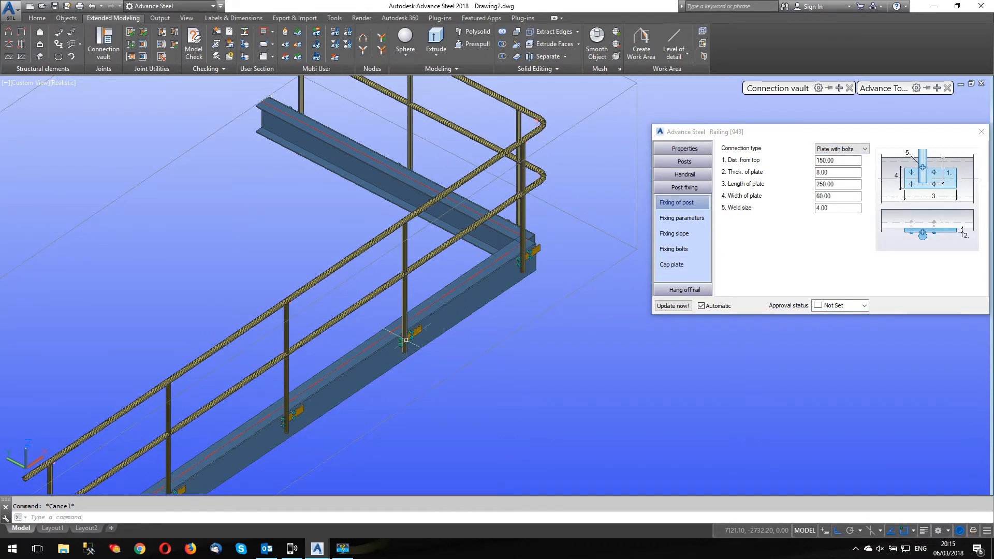
Switch to the front view and reopen the railing's post fixing settings from one of the fixing plates
click(32, 85)
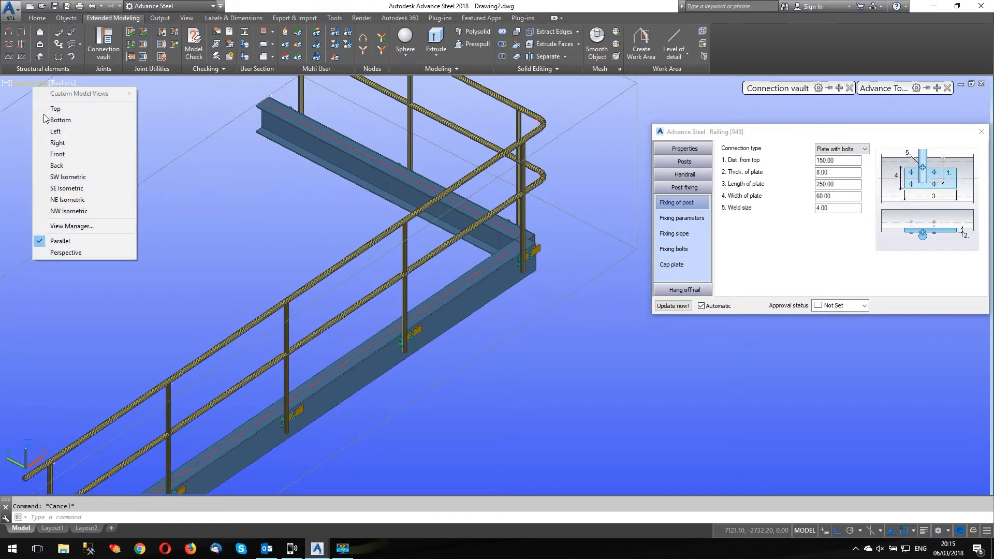
click(68, 154)
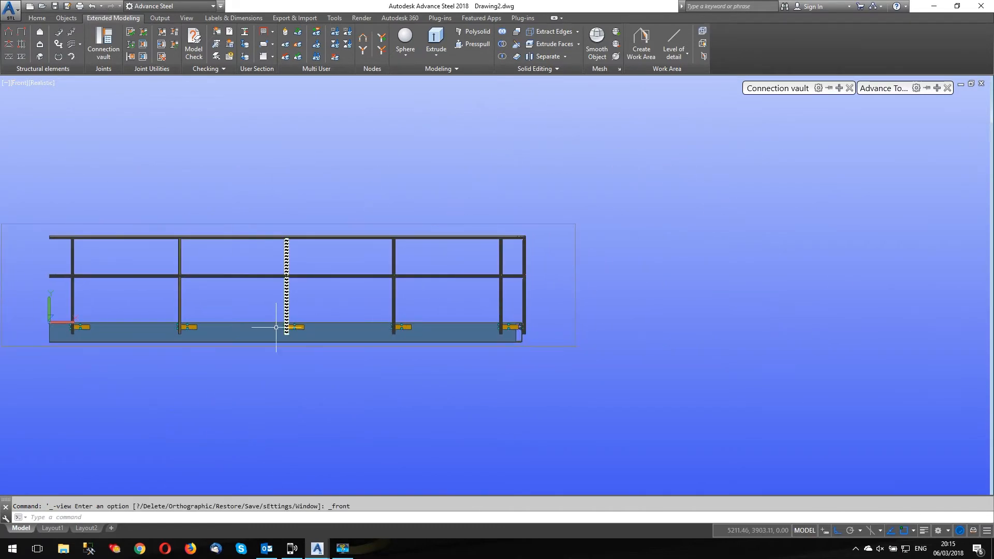
scroll(287, 332, up, 5)
scroll(340, 296, up, 5)
click(371, 271)
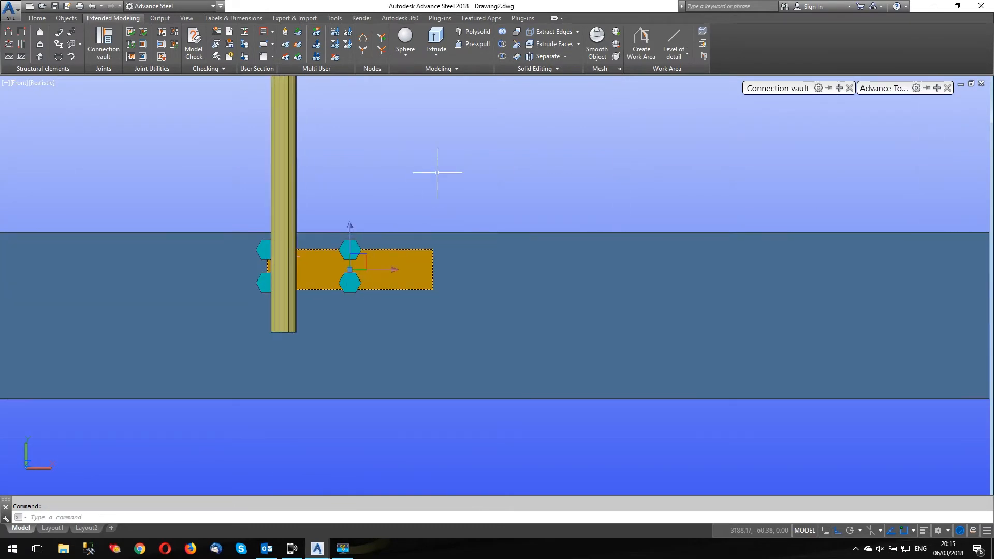
right_click(447, 164)
click(504, 320)
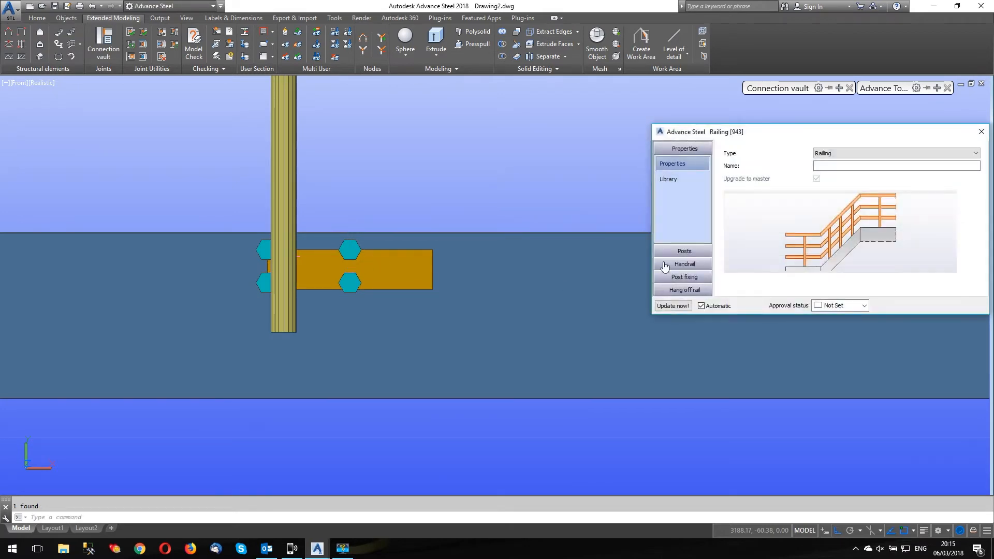
click(685, 277)
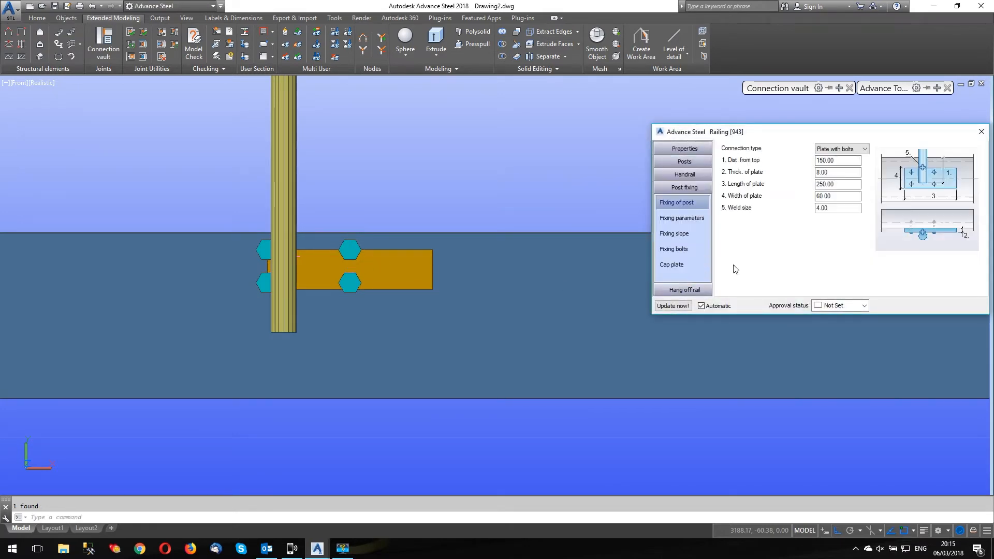
Set the post fixing plates to 15 thick, 150 long and 65 wide
click(829, 160)
key(Tab)
text(1)
click(843, 185)
drag(824, 192, 791, 197)
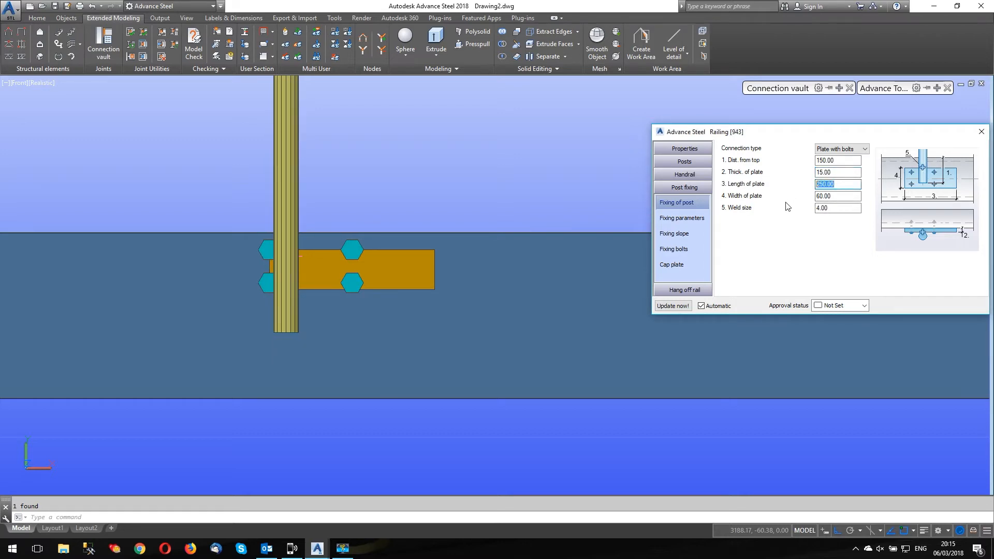
text(150)
key(Tab)
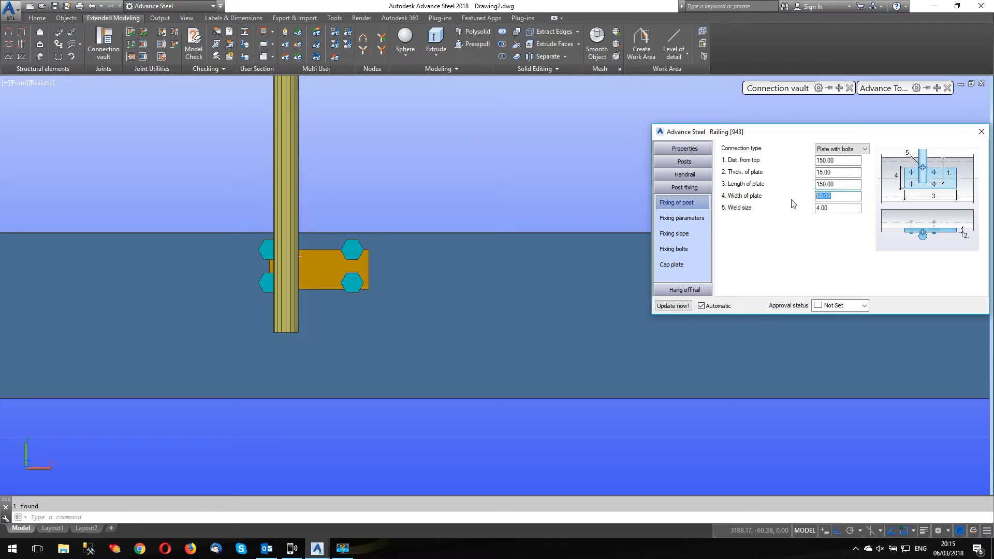
text(65)
key(Return)
Set the fixing plate's edge distance to 75 and its offset in X to 75
click(680, 219)
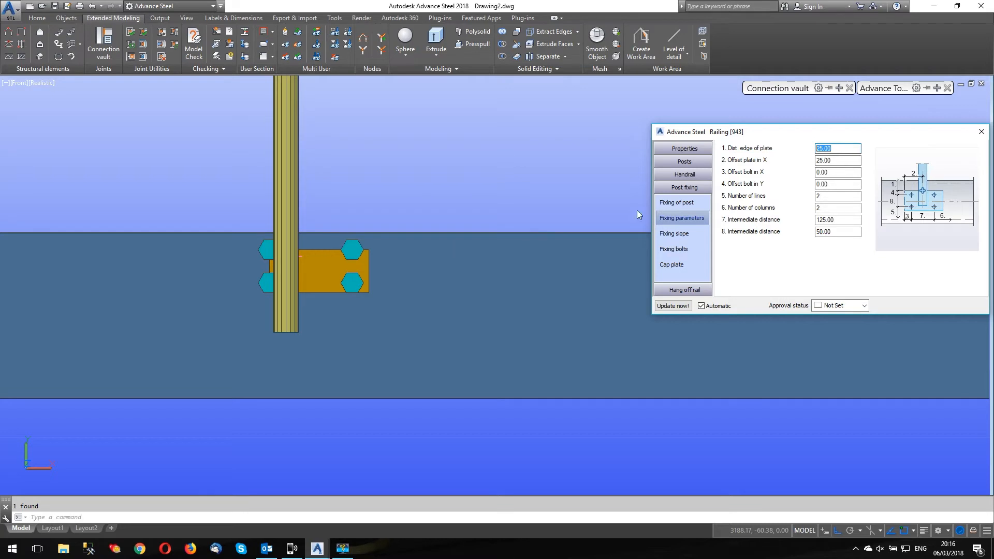
text(75)
key(Return)
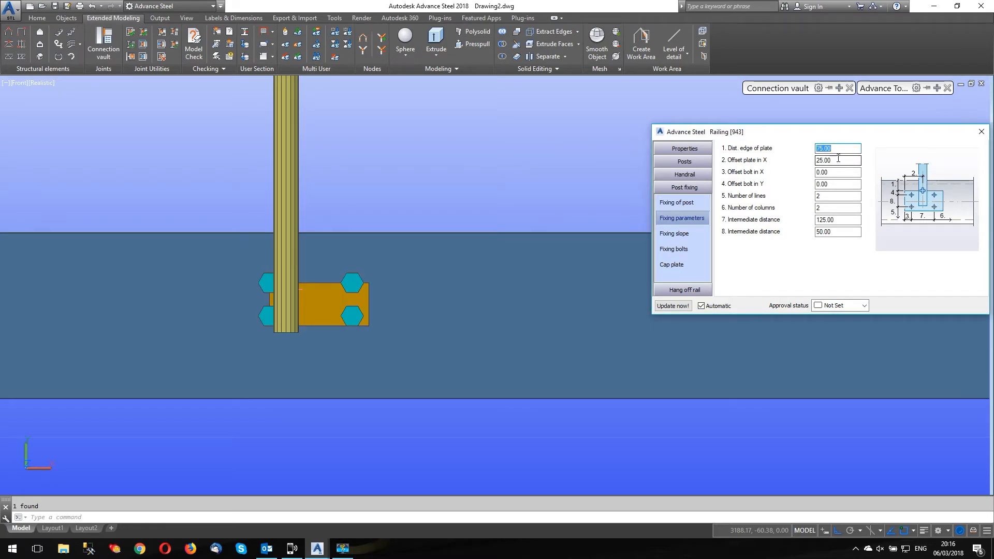
key(Tab)
text(75)
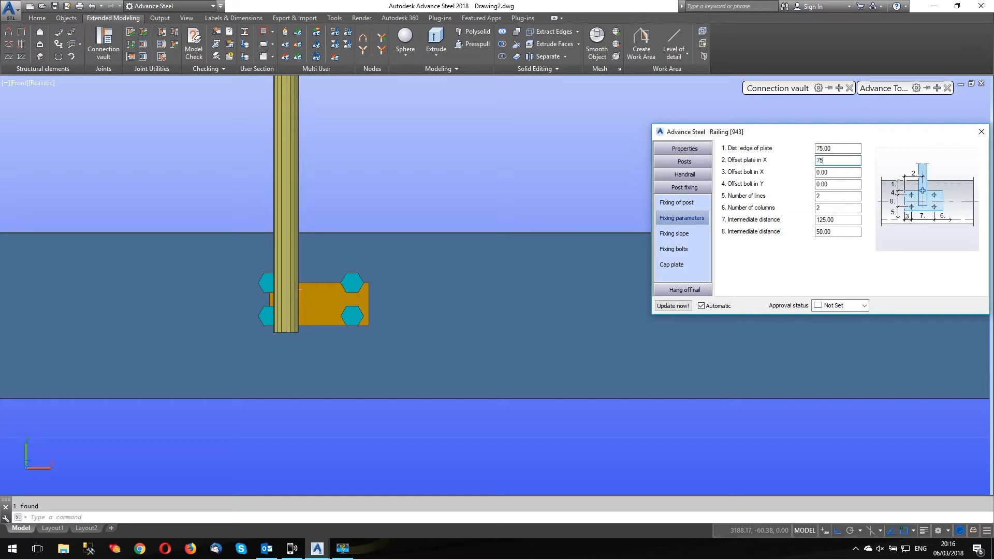
key(Return)
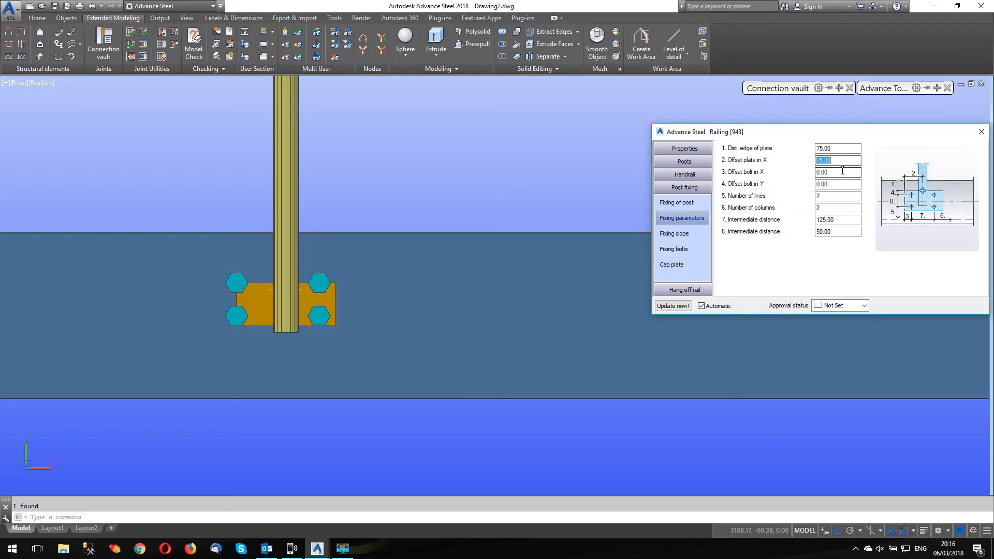
Reduce the fixing bolts to one line and set the intermediate distance between the columns to 100
double_click(838, 195)
text(1)
key(Tab)
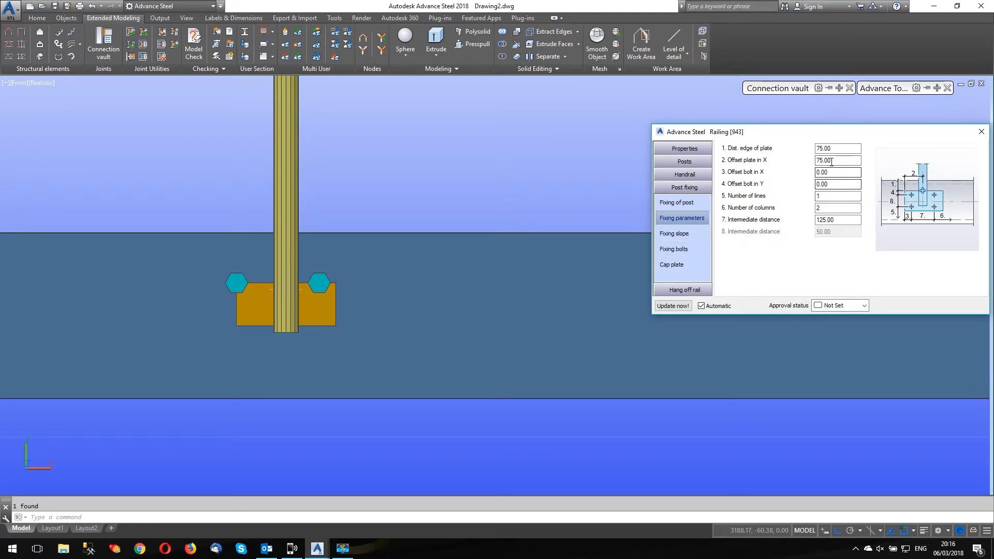
double_click(833, 219)
key(Return)
Offset the fixing bolts by 25 in X and 32.5 in Y
key(shift+Tab)
key(shift+Tab)
key(shift+Tab)
key(shift+Tab)
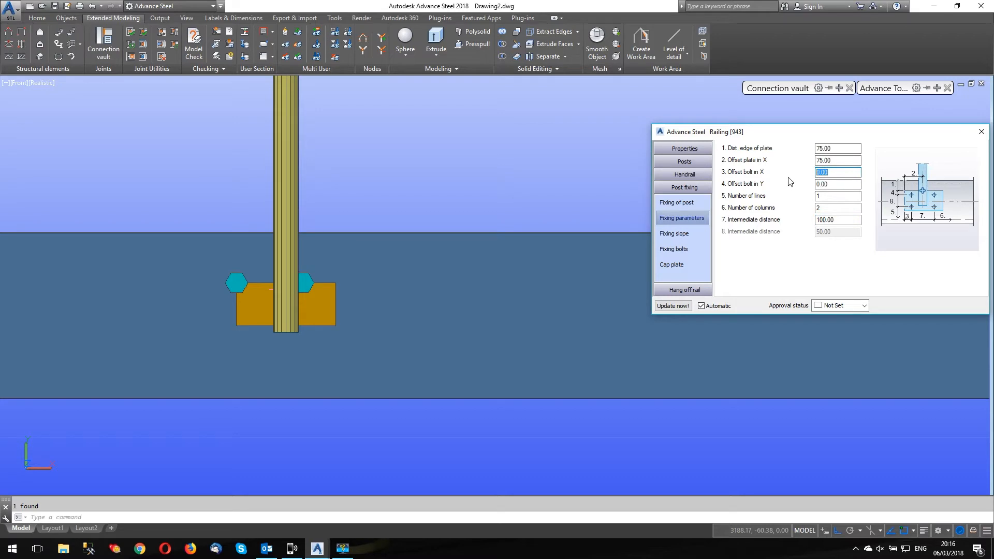
text(25)
key(Return)
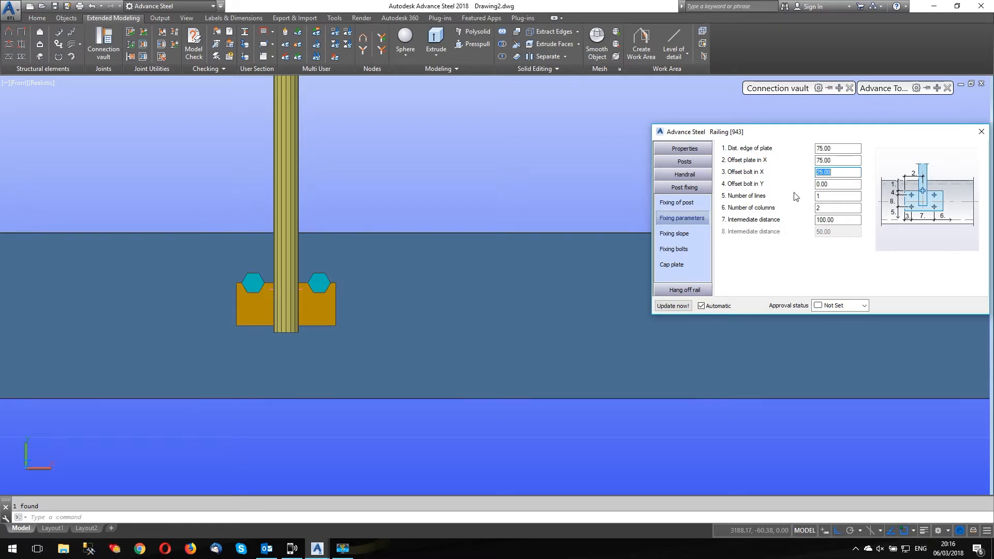
key(Tab)
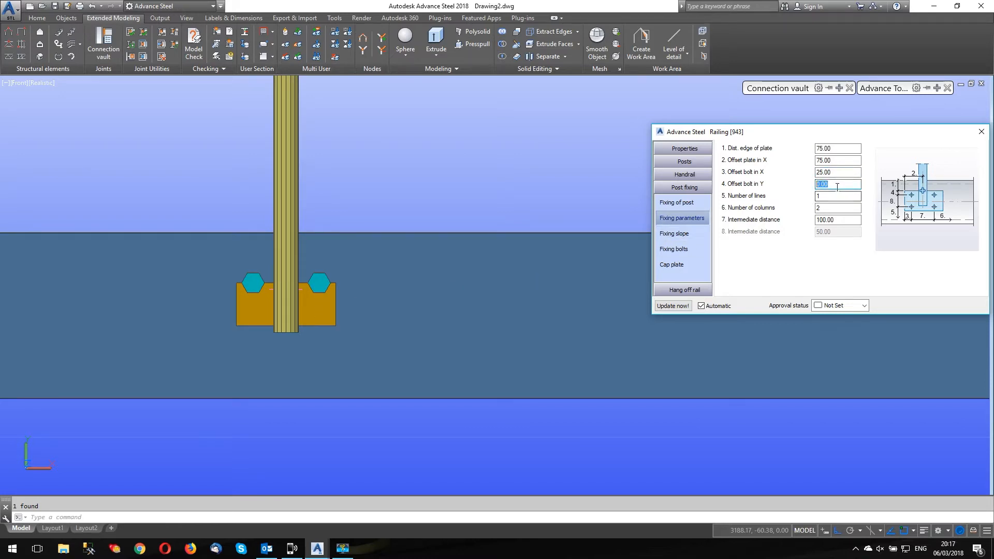
key(Return)
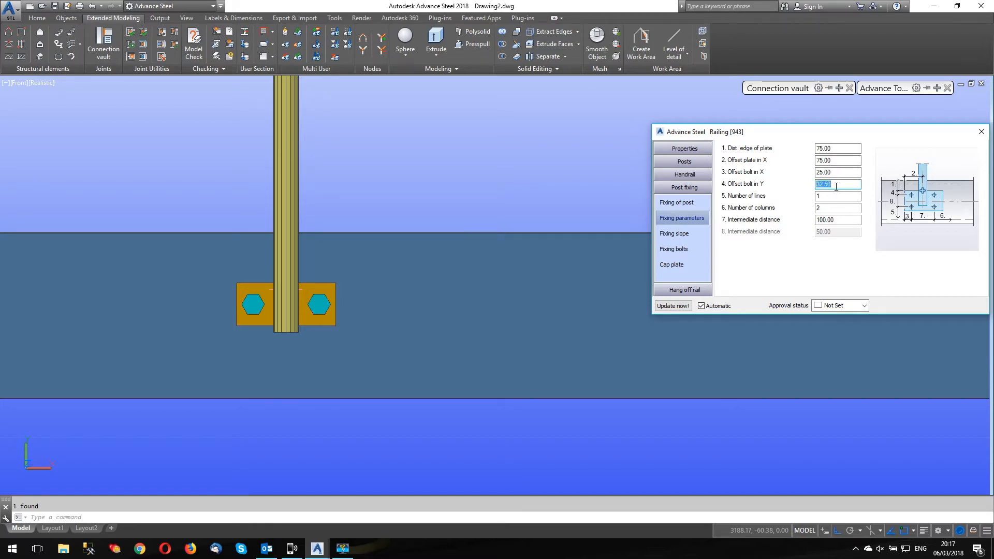
Set the diameter of the fixing bolts to 16 mm
click(679, 249)
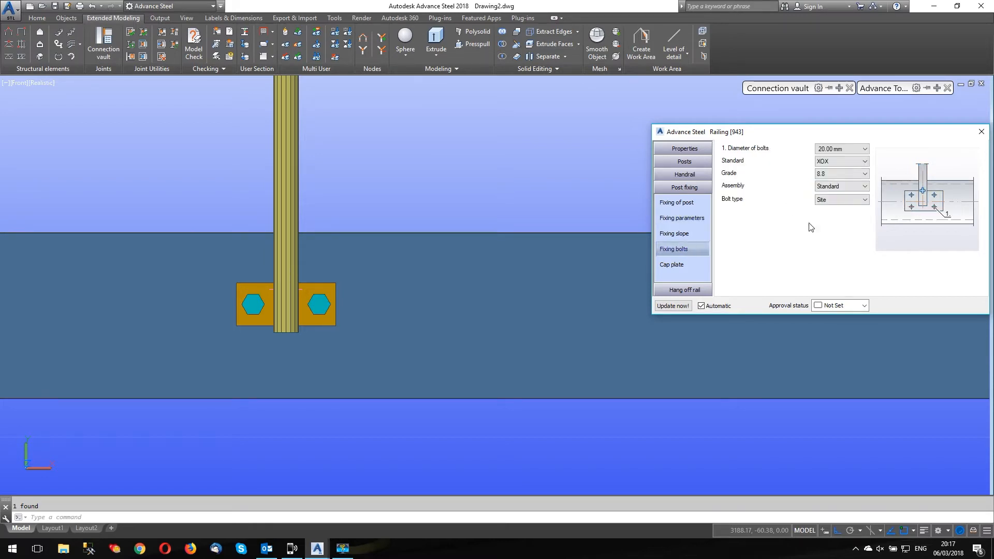
click(846, 149)
click(835, 197)
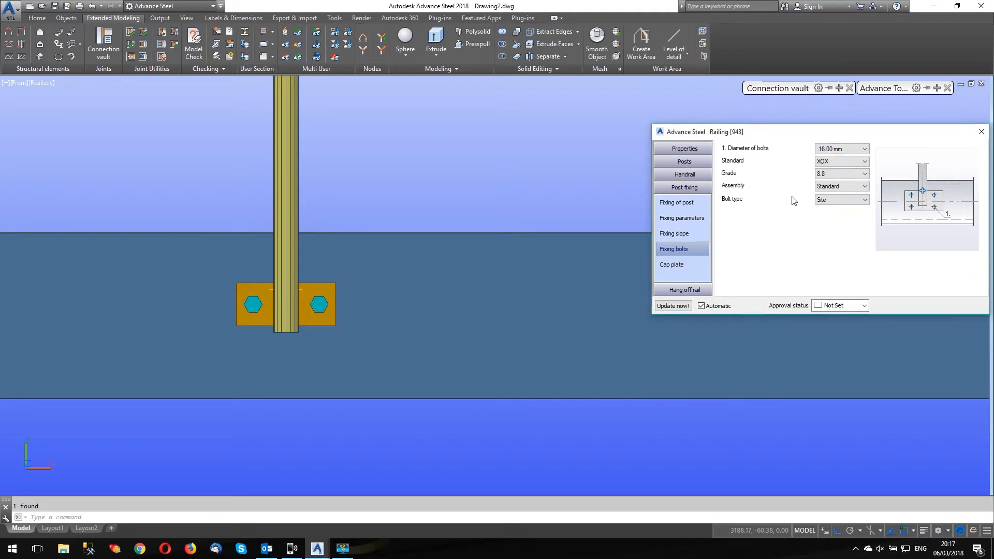
Set the post fixing's distance from the top to 140, then refine it to 137
click(678, 203)
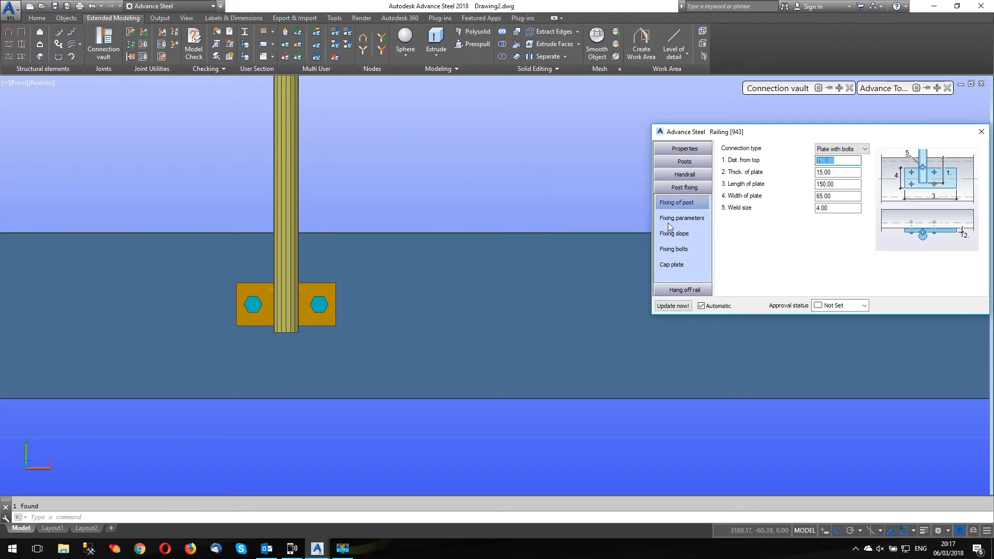
text(140)
key(Return)
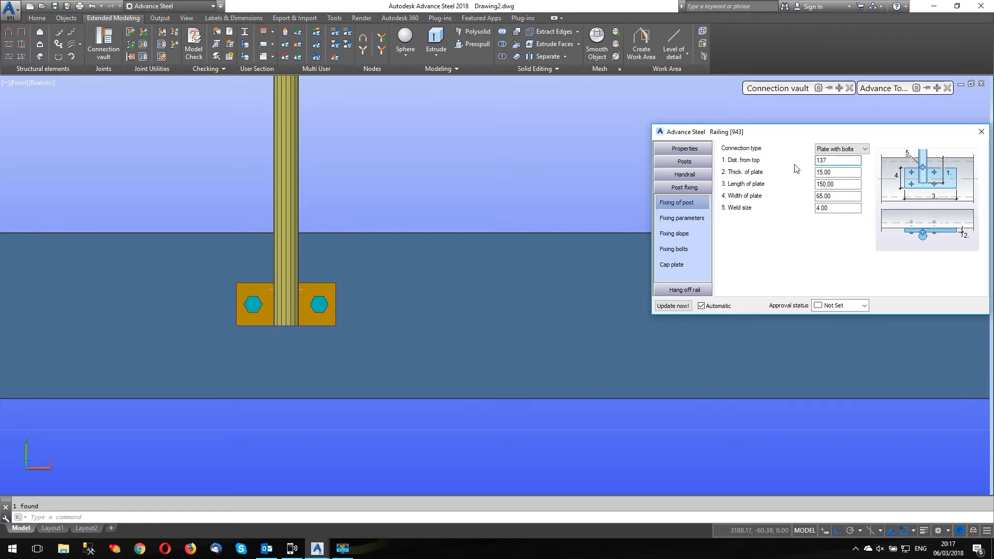
Add a cap plate to the posts, adjust its thickness, and set the post fixing's distance from the top to 140
click(673, 263)
click(819, 149)
double_click(838, 162)
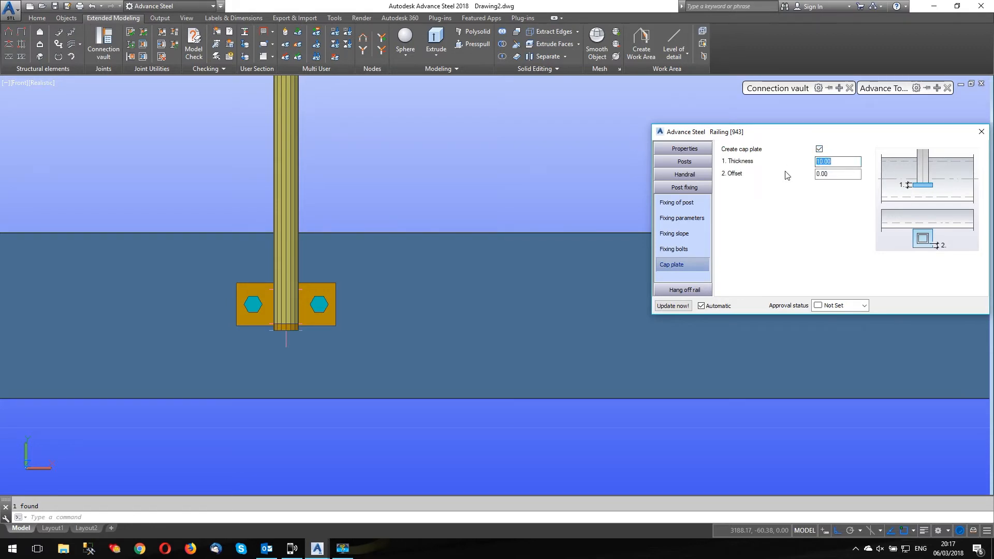
key(Return)
click(676, 202)
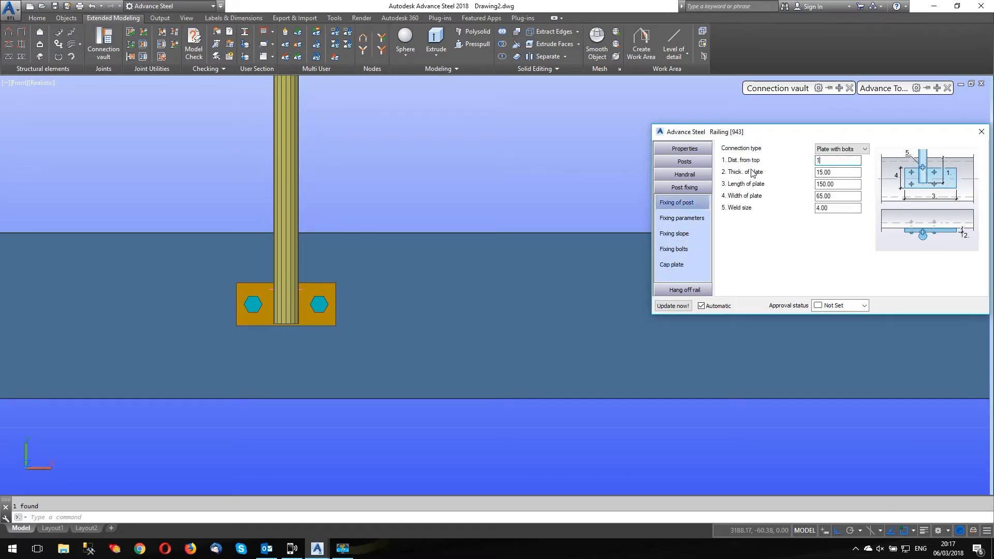
key(Return)
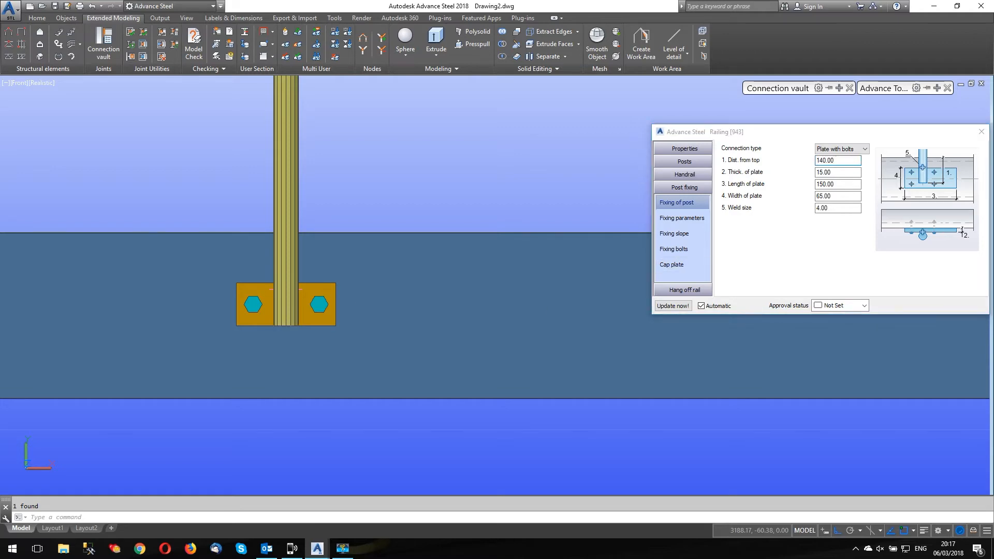
Inspect the railing and its post fixings along both beams in 3D, and close the railing settings
scroll(422, 344, down, 6)
middle_drag(422, 282, 485, 237)
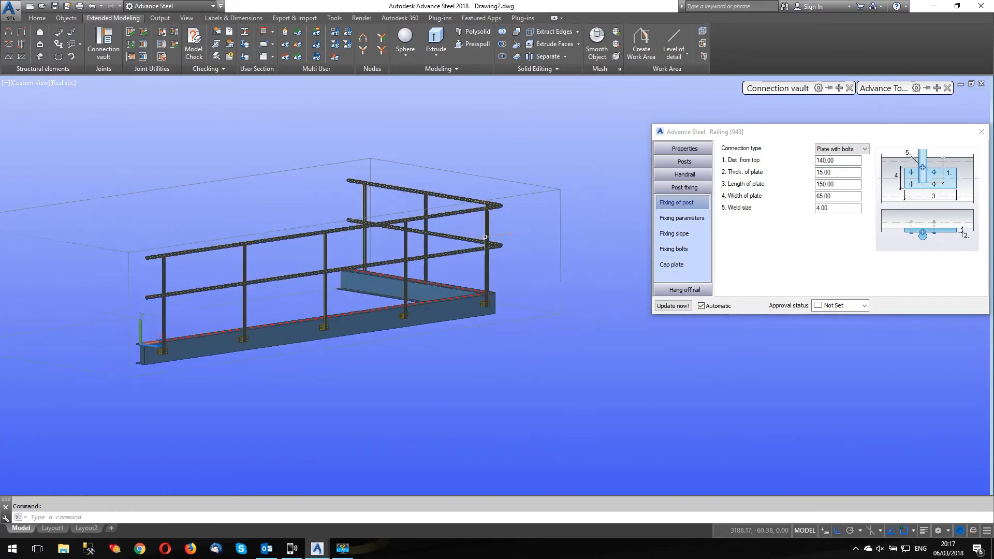
scroll(544, 225, up, 3)
shift+middle_drag(543, 226, 526, 235)
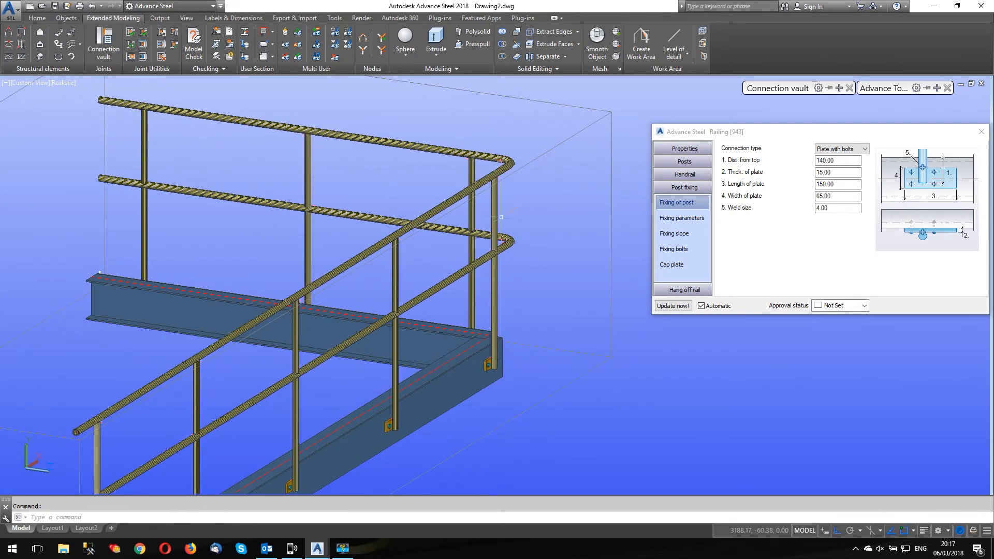
scroll(526, 235, down, 2)
scroll(280, 445, up, 4)
scroll(316, 431, down, 2)
scroll(321, 342, up, 3)
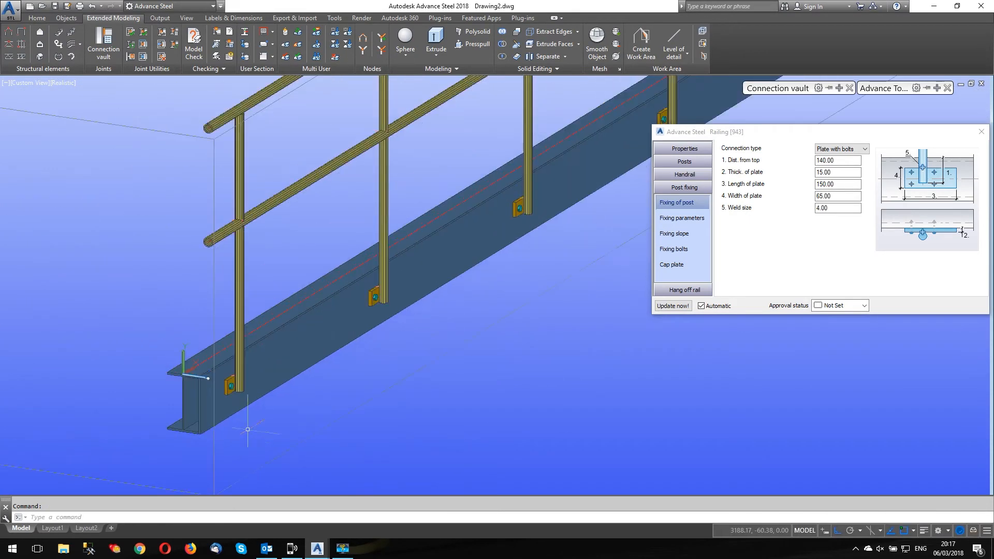
scroll(538, 207, down, 2)
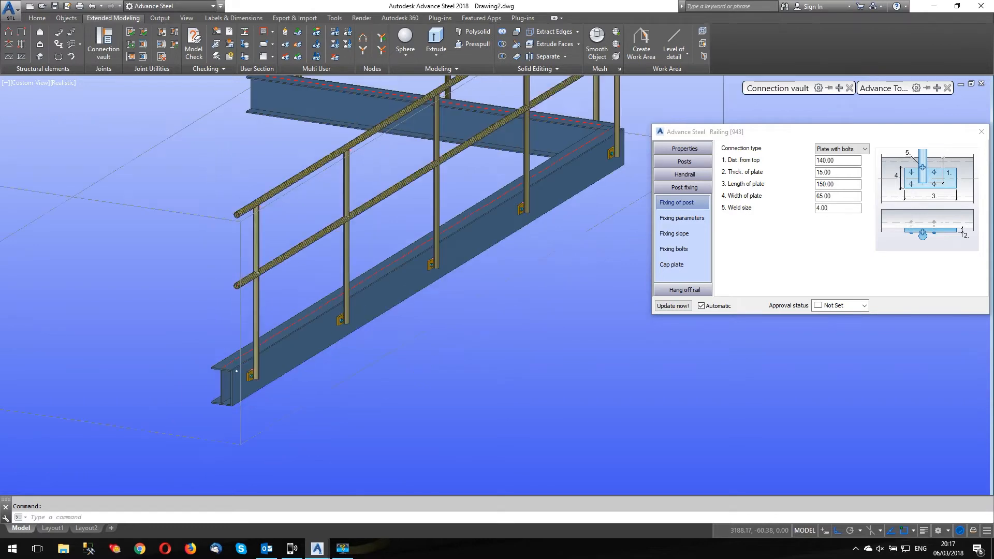
key(Escape)
click(956, 138)
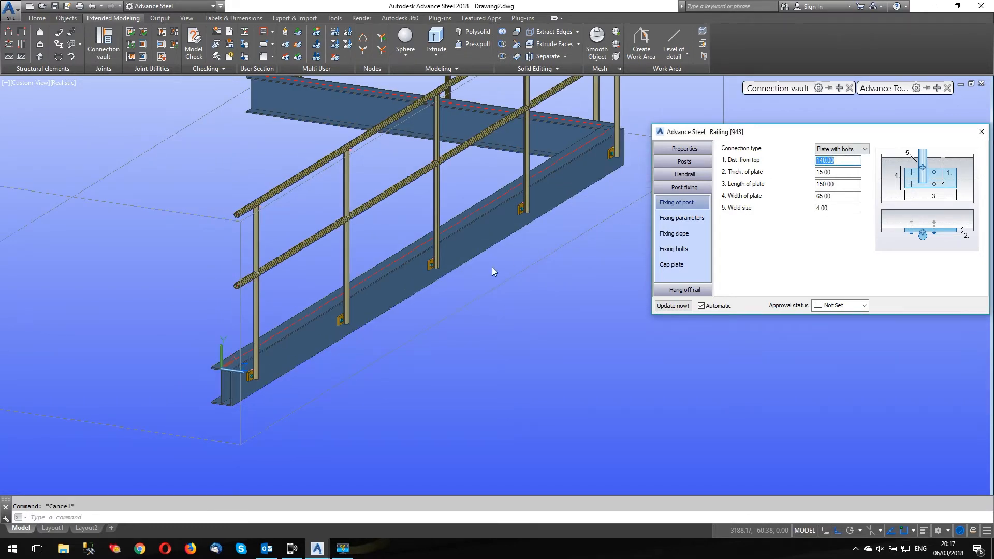
key(Escape)
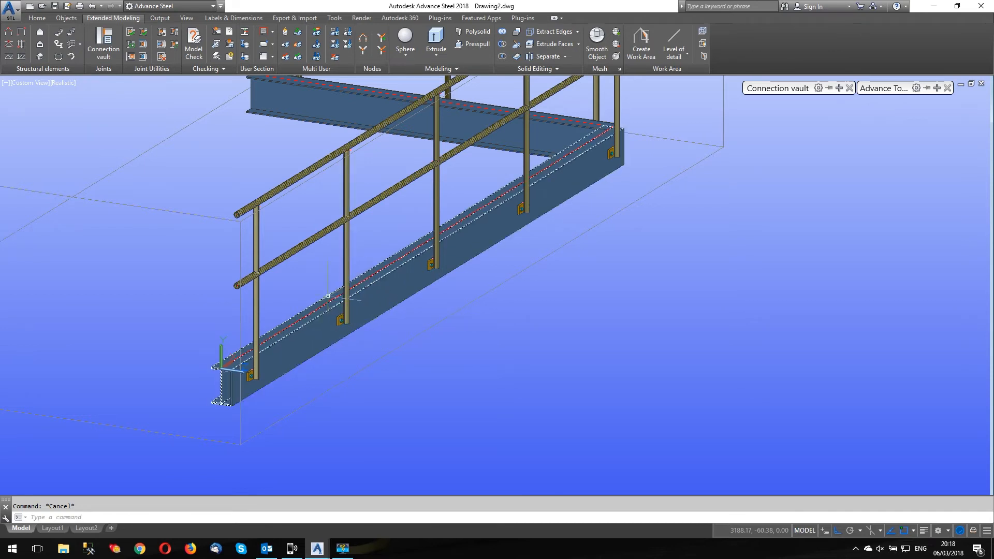
Delete the connection box around the railing and reset the UCS to World
scroll(321, 293, down, 3)
scroll(256, 269, up, 3)
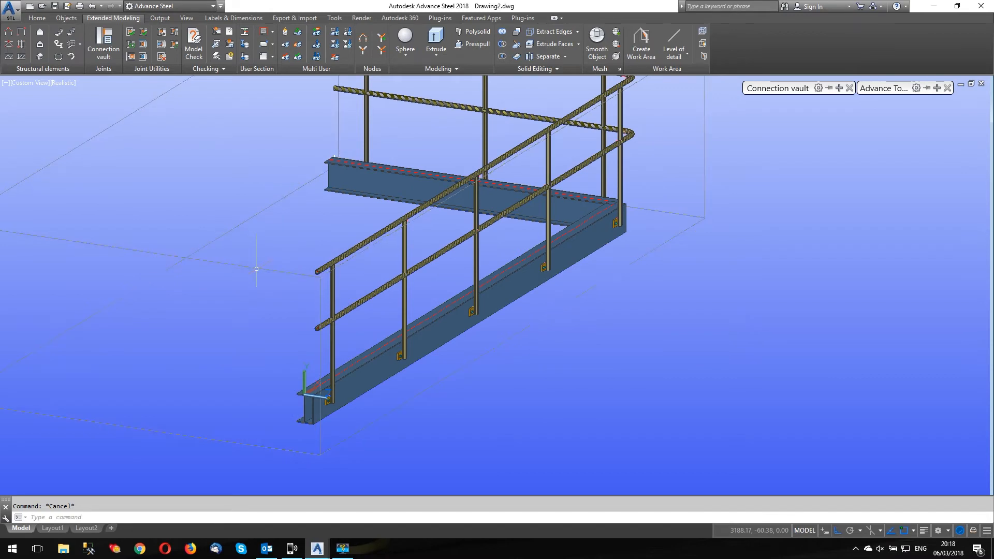
click(257, 268)
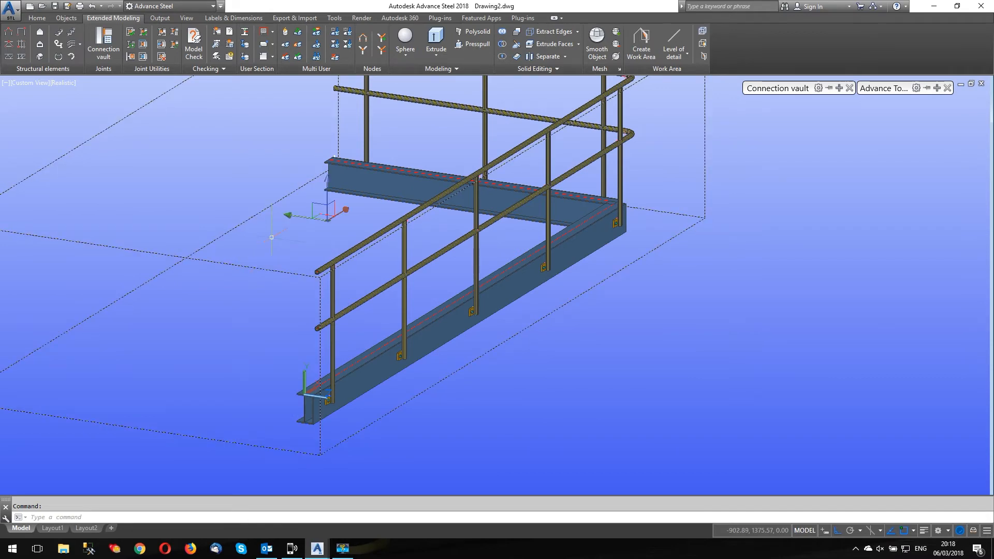
key(Delete)
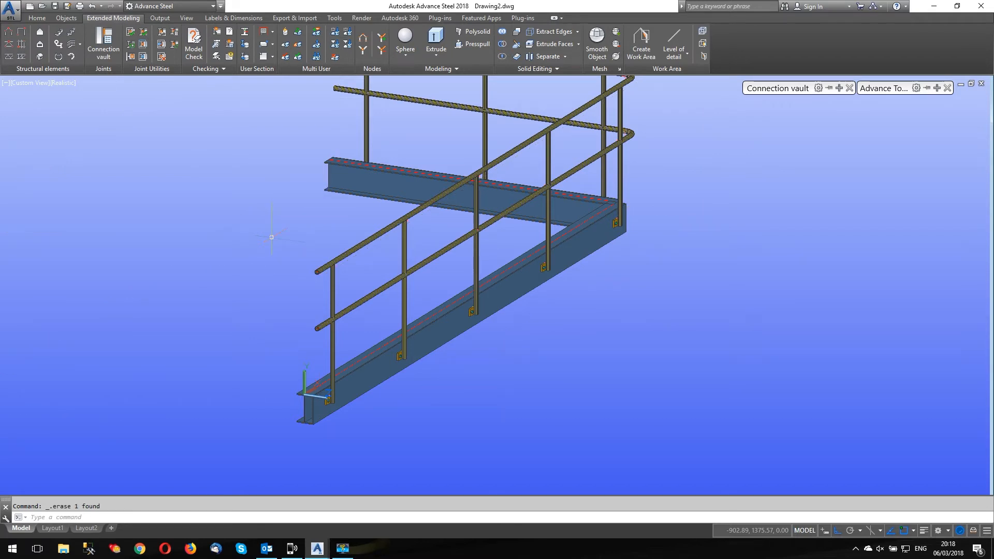
mouse_move(885, 89)
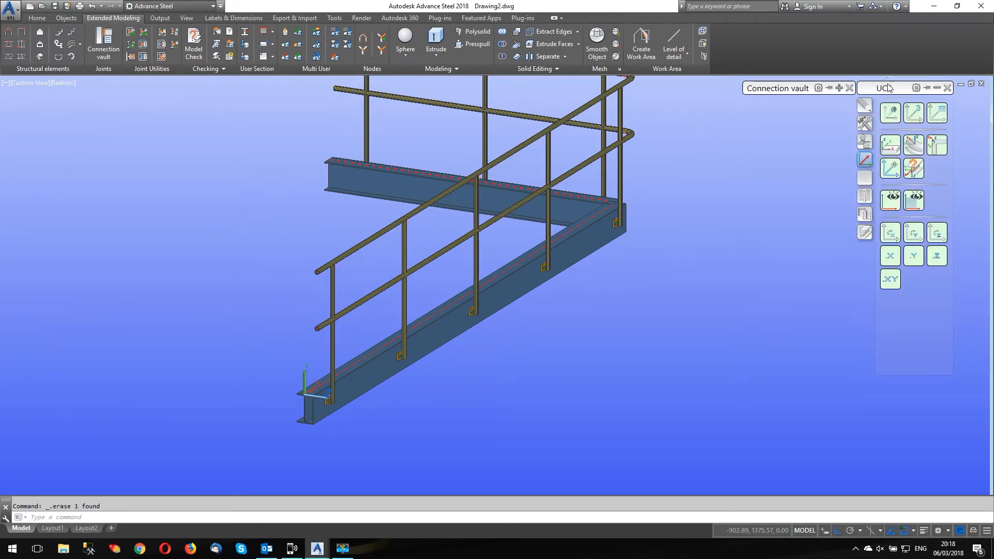
click(890, 112)
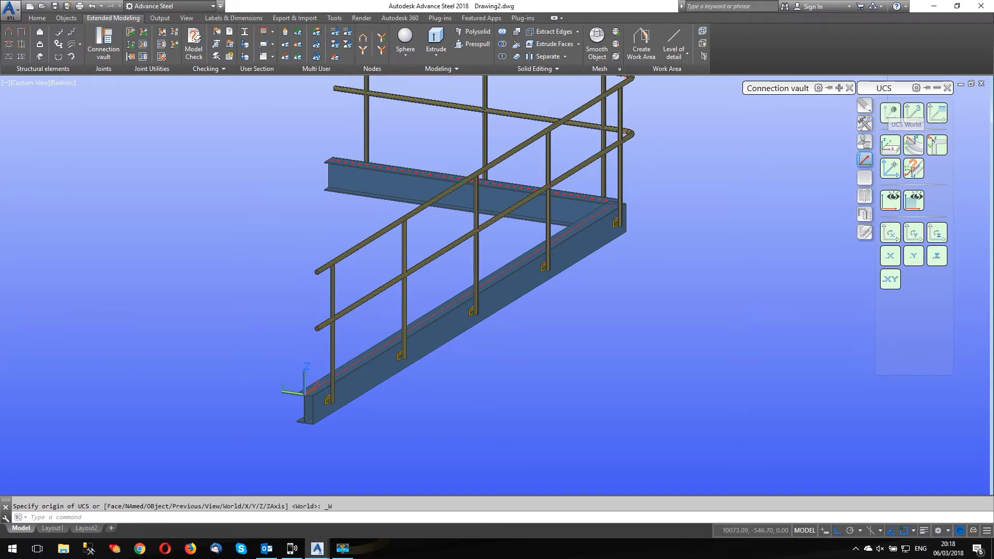
Split the long beam's side plate on both sides of the first post fixing
scroll(330, 425, up, 5)
key(Escape)
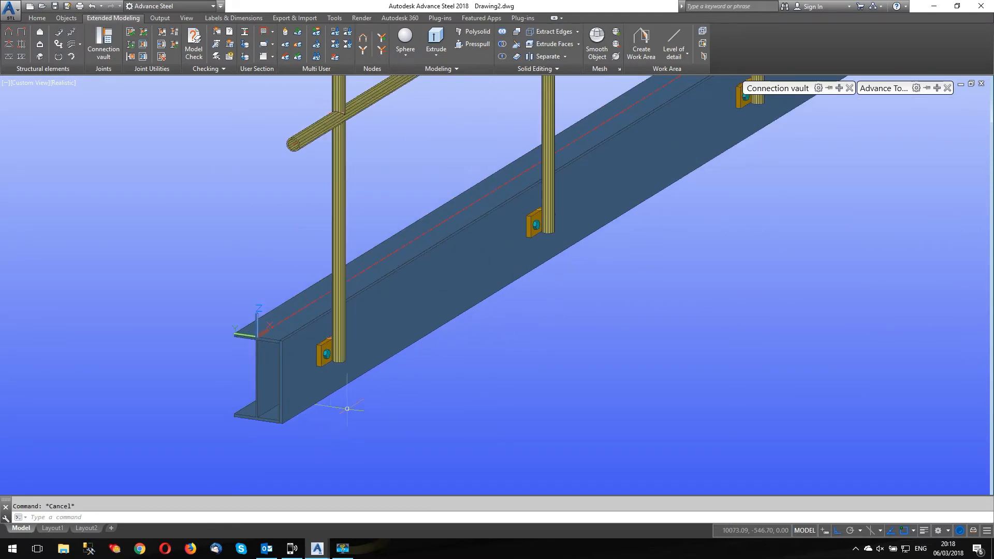
scroll(342, 403, up, 2)
key(Escape)
scroll(331, 406, down, 6)
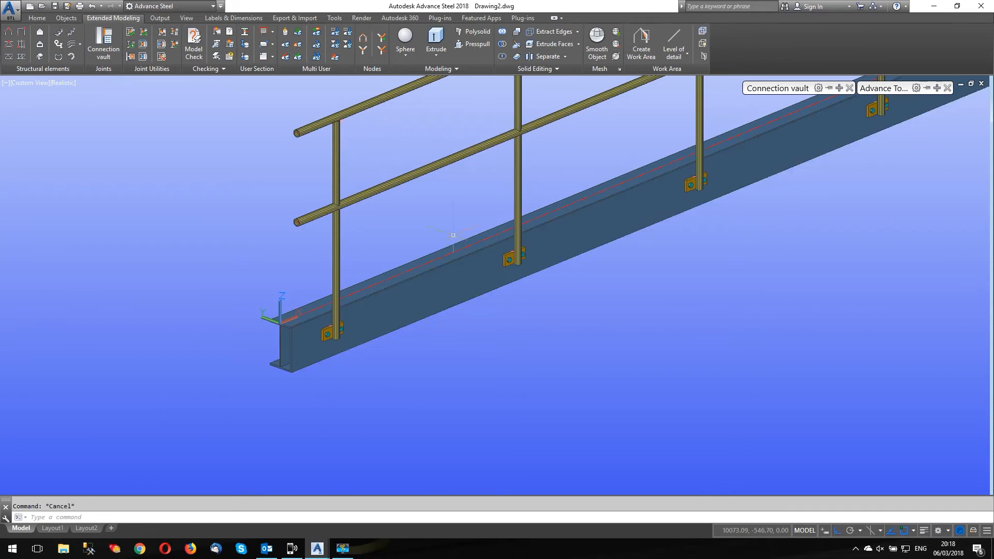
click(157, 19)
click(75, 17)
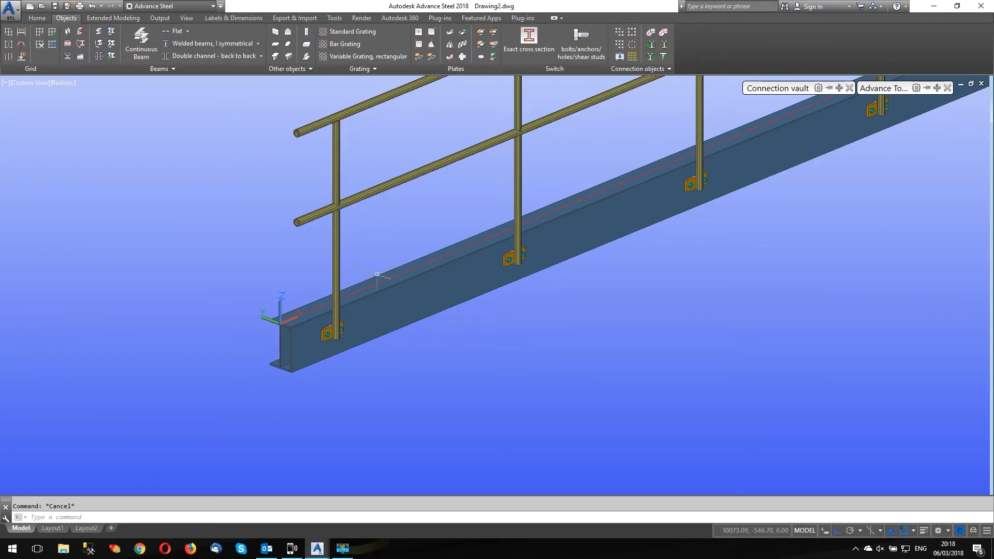
click(111, 36)
click(360, 324)
key(Return)
scroll(358, 326, up, 2)
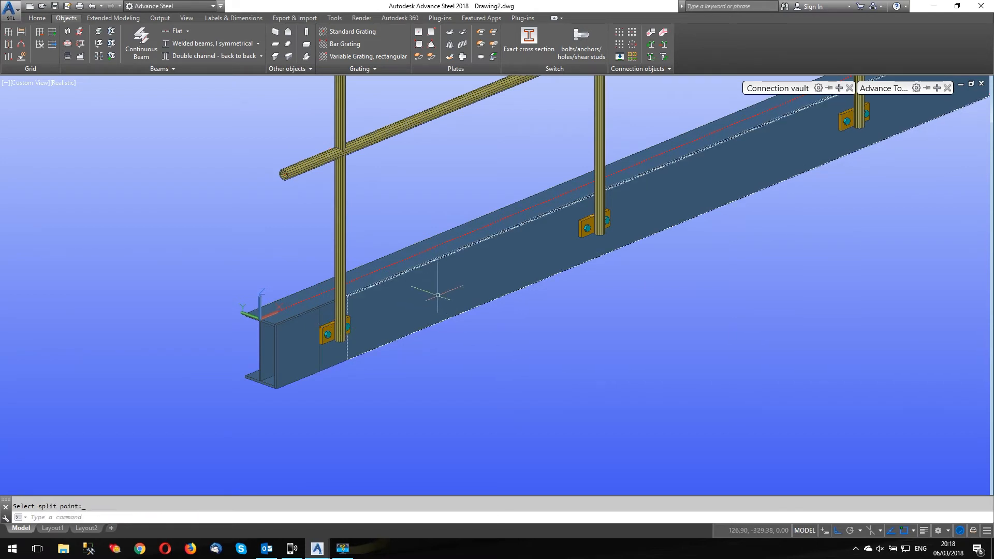
click(347, 328)
Split the long beam's side plate on both sides of the second post fixing
key(Return)
click(569, 223)
key(Return)
click(579, 220)
click(610, 230)
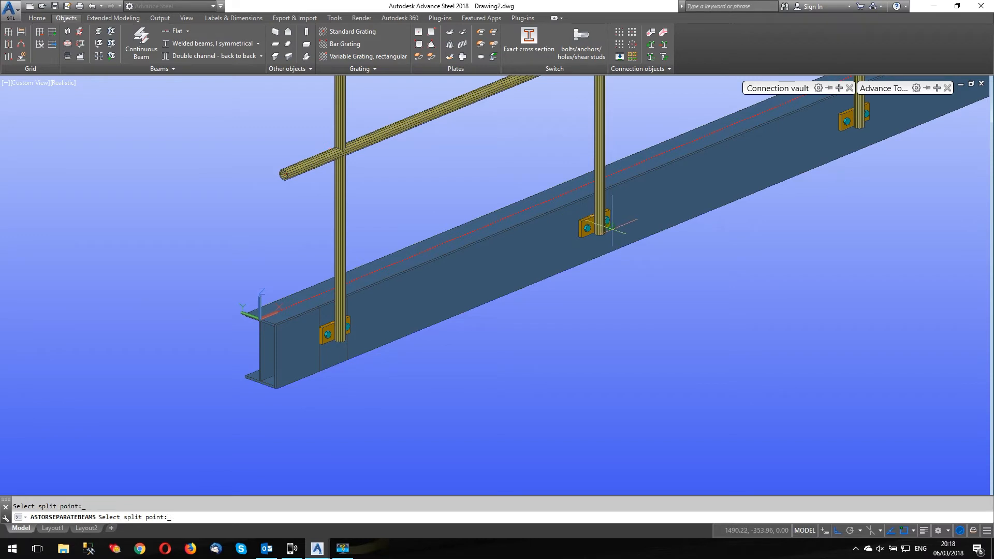
key(Return)
Split the long beam's side plate on both sides of the third post fixing
scroll(391, 275, down, 4)
scroll(619, 219, up, 5)
key(Return)
click(509, 182)
key(Return)
click(505, 180)
scroll(217, 294, down, 4)
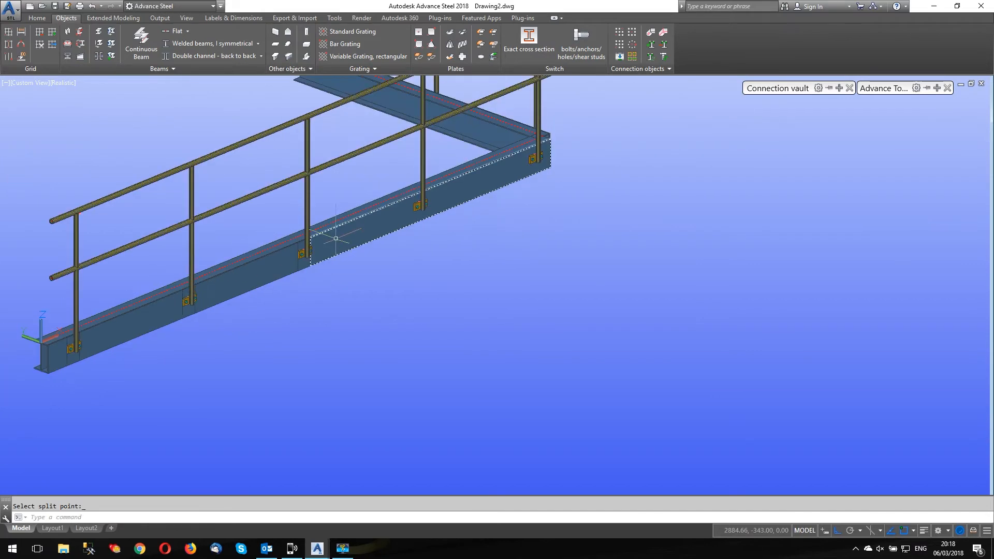
Split the long beam's side plate on both sides of the fourth post fixing
scroll(421, 207, up, 4)
key(Return)
click(460, 188)
key(Return)
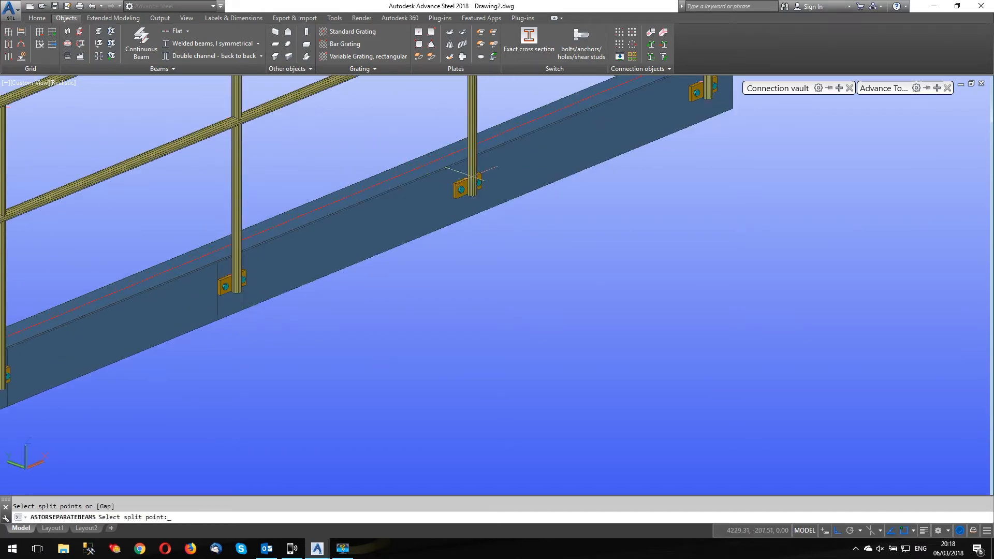
scroll(351, 261, down, 3)
Split the long beam's side plate on both sides of the last post fixing near the corner
scroll(487, 206, up, 5)
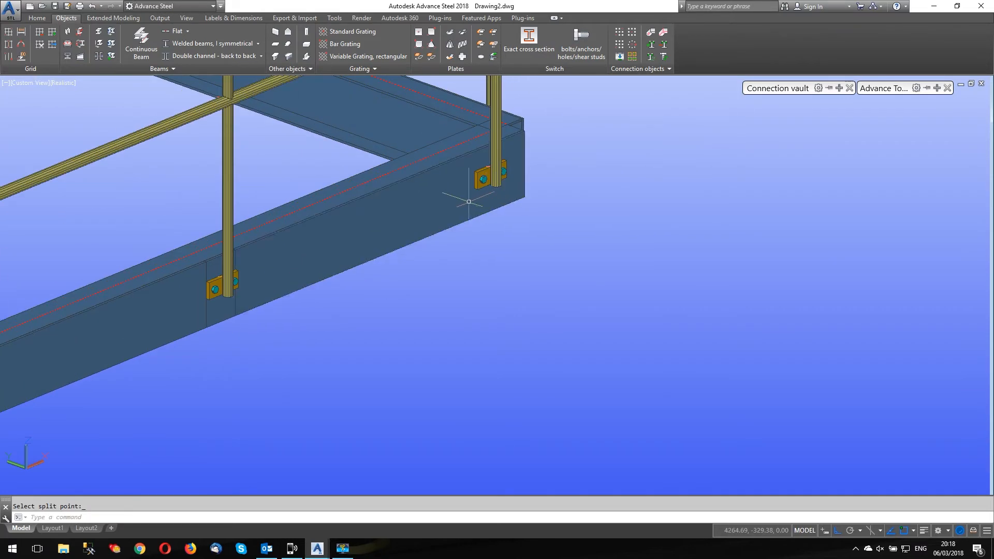
key(Return)
click(469, 168)
key(Return)
click(506, 176)
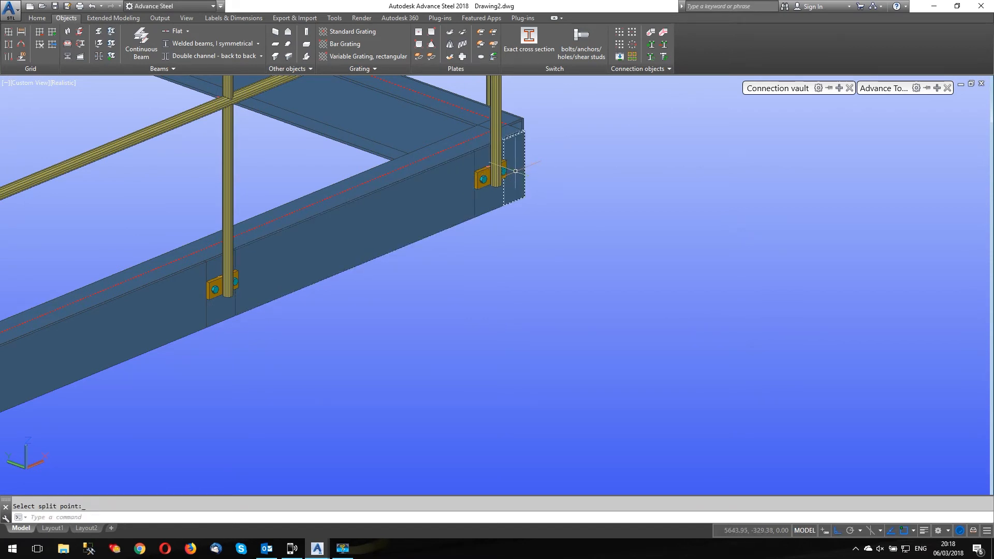
Delete the long beam's side plate pieces between and beyond the post fixings, keeping the short plates behind the posts
scroll(445, 207, down, 2)
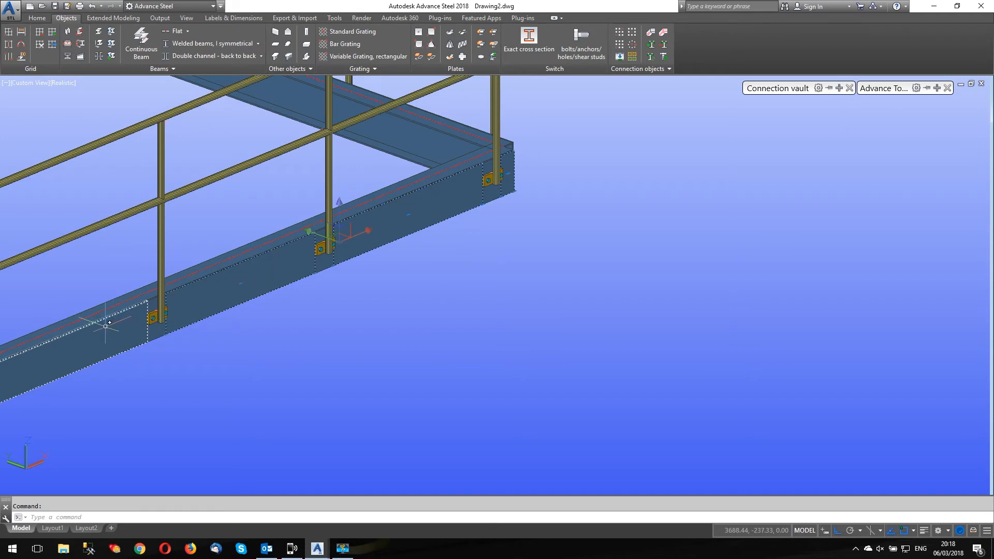
scroll(231, 309, down, 4)
click(229, 313)
key(Delete)
Split the short beam's side plate on both sides of the post fixing nearest the corner
scroll(471, 241, up, 5)
mouse_move(487, 228)
shift+middle_down()
mouse_move(426, 236)
mouse_move(357, 197)
shift+middle_up()
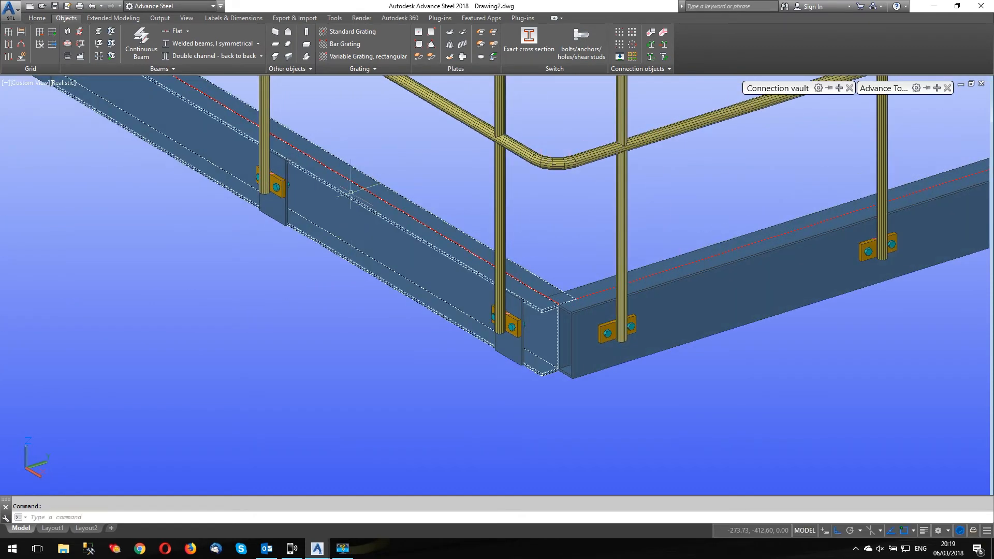
scroll(663, 346, up, 3)
key(Escape)
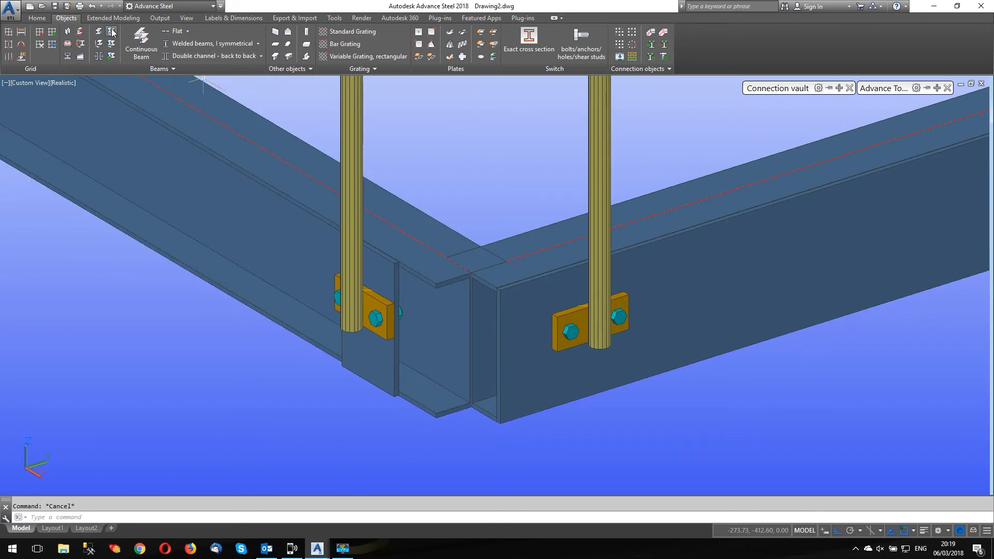
click(112, 31)
click(533, 290)
key(Return)
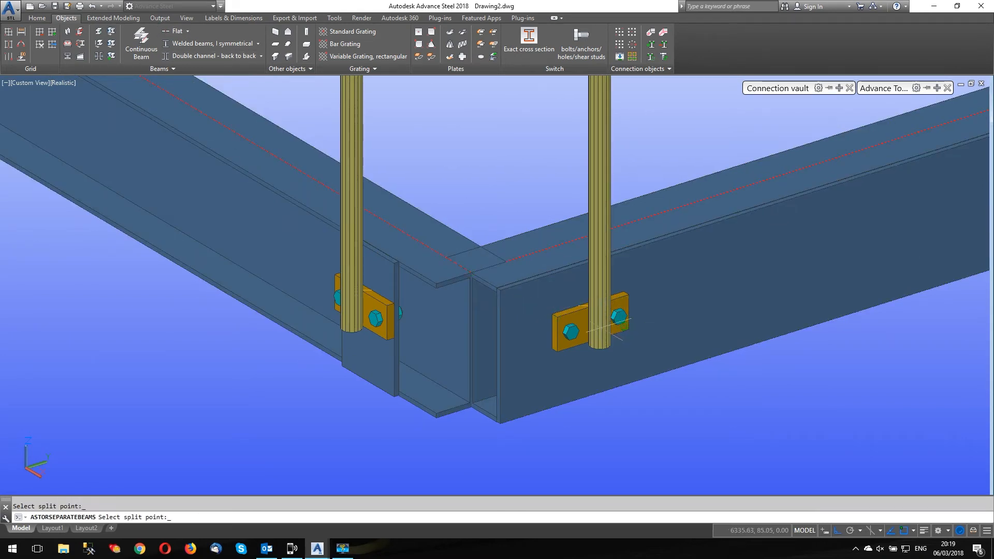
Split the short beam's side plate on both sides of the middle and end post fixings
scroll(343, 320, down, 5)
click(343, 320)
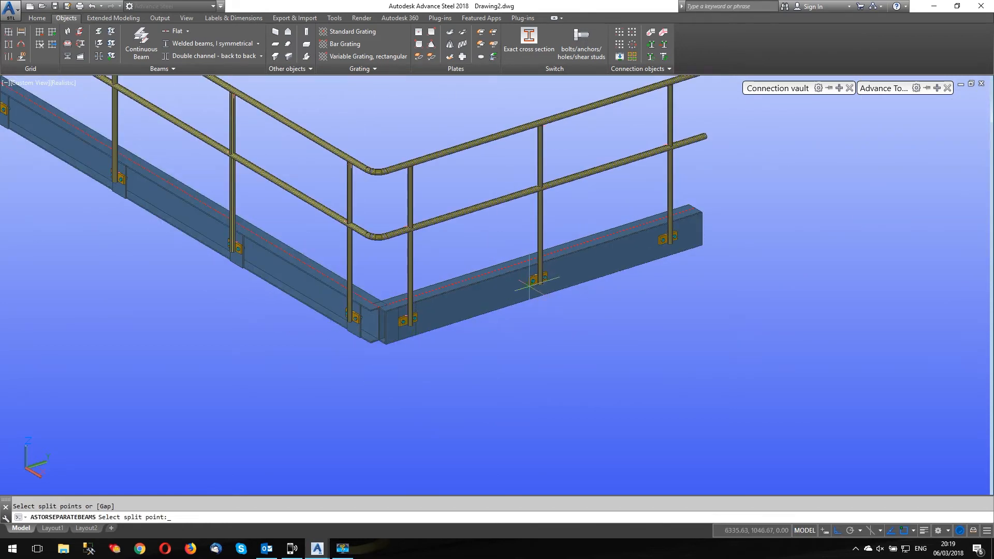
click(545, 274)
click(652, 243)
key(Return)
click(675, 238)
key(Return)
Delete the short beam's side plate pieces between and beyond the post fixings, keeping the three short plates
click(684, 232)
click(572, 278)
click(495, 297)
click(388, 322)
key(Delete)
key(Escape)
Weld the three remaining plates on the short beam, placing the weld point at the lower edge of the corner post's plate
click(652, 31)
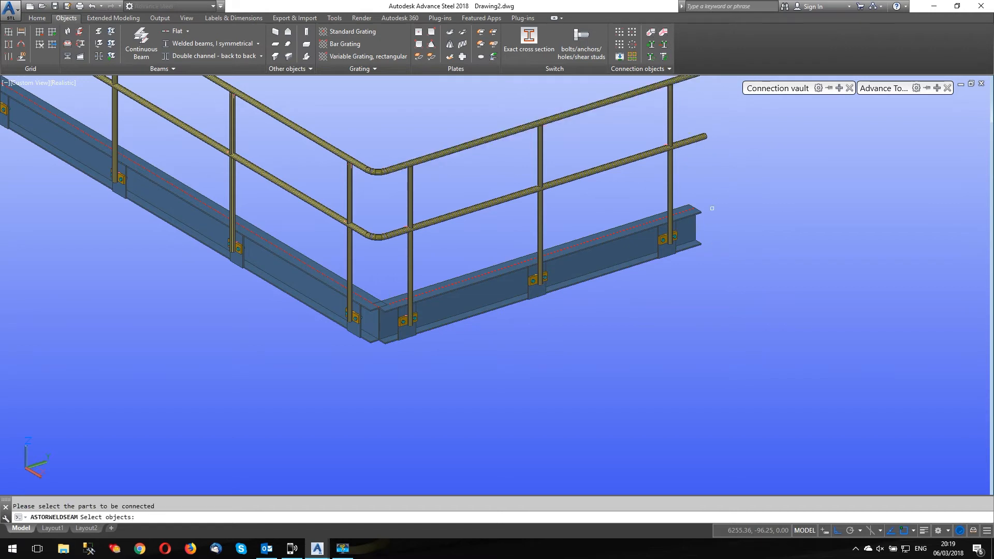
click(664, 249)
click(537, 292)
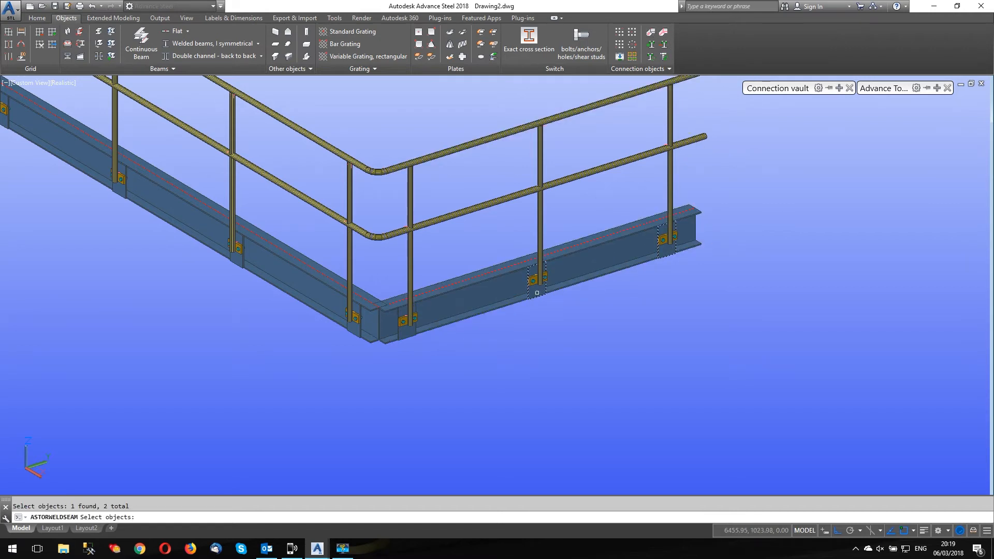
click(414, 330)
key(Return)
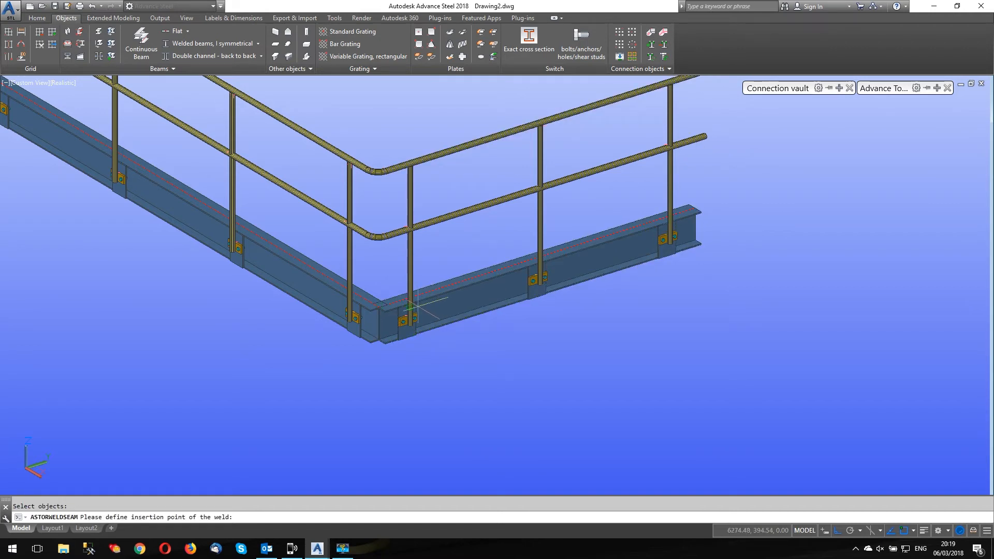
scroll(417, 309, up, 2)
click(416, 348)
key(Escape)
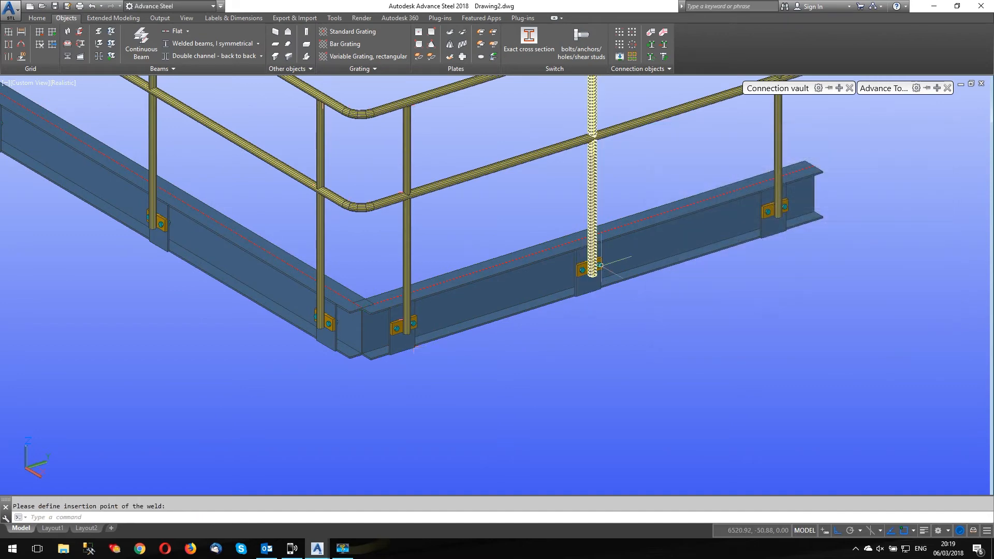
Weld the long beam's short side plates to the beam, placing the weld point at the free-end post's plate
scroll(627, 263, down, 2)
shift+middle_drag(522, 328, 596, 326)
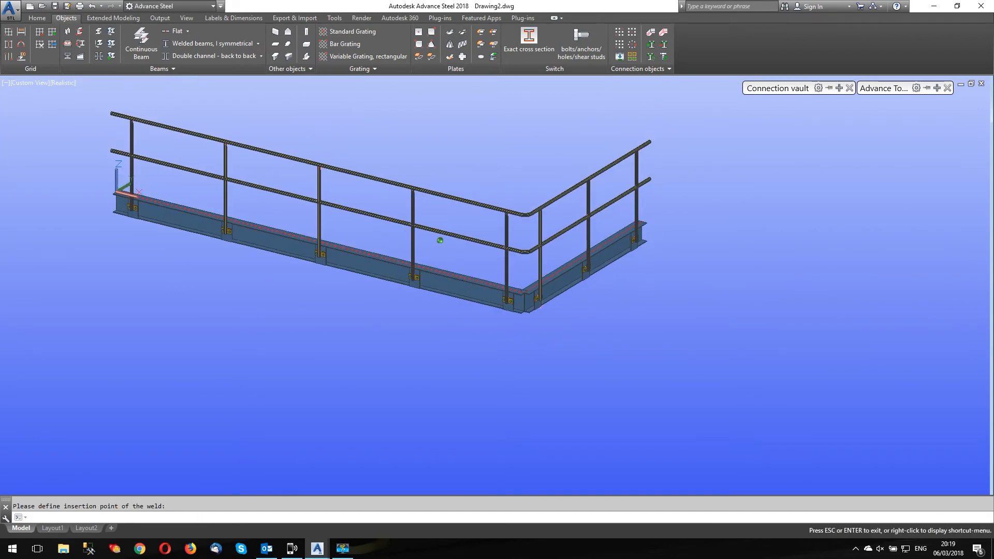
click(651, 32)
click(498, 307)
click(504, 309)
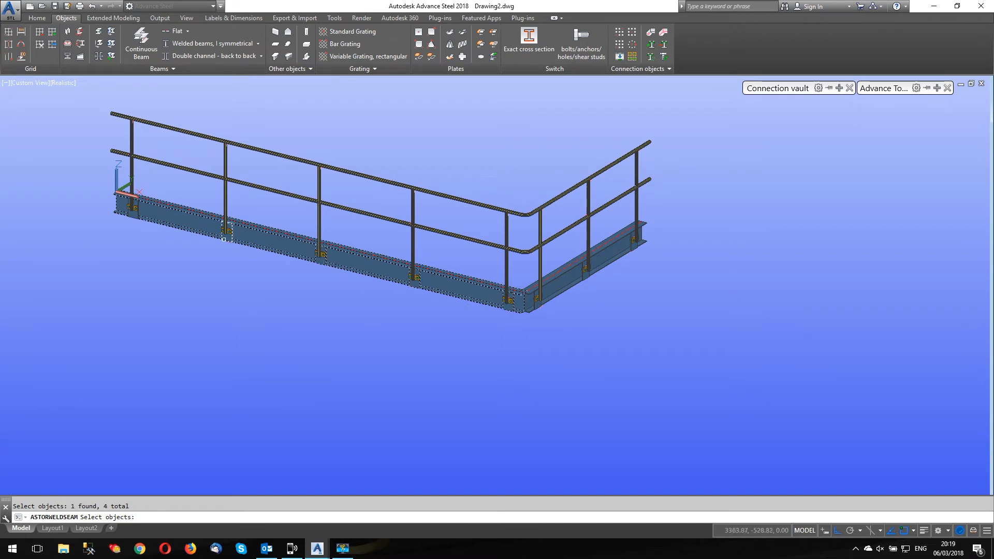
key(Return)
scroll(130, 217, up, 5)
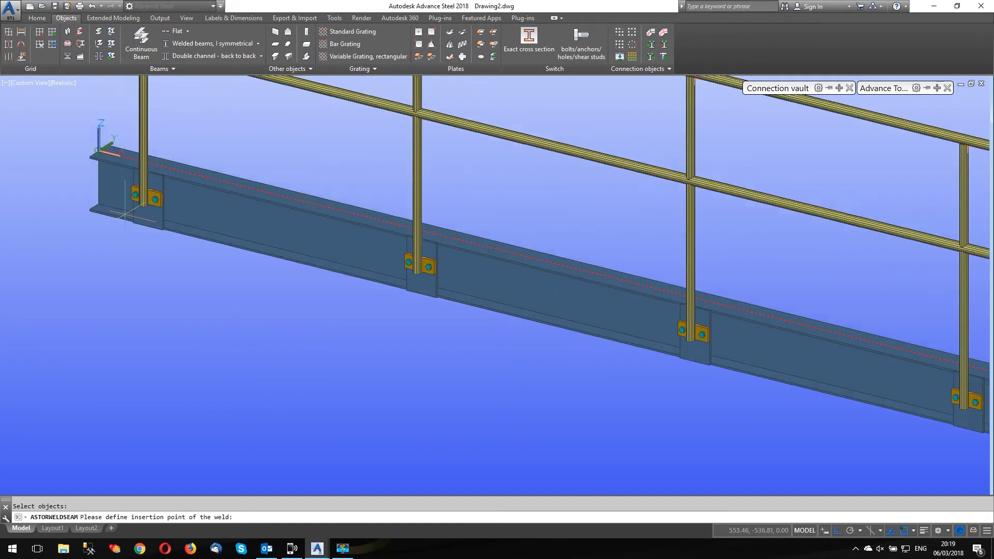
click(179, 201)
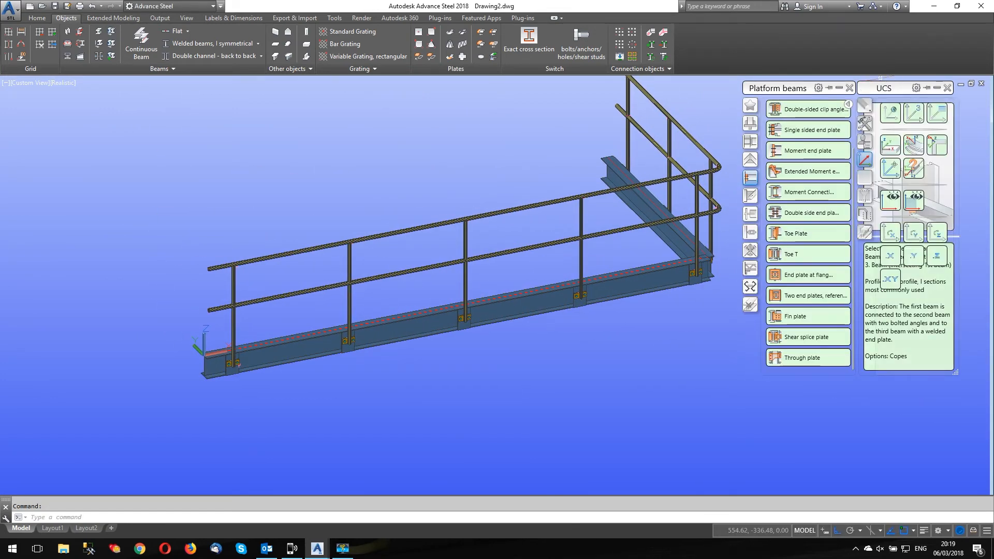
Reset the UCS to World and check the handrail's corner bends
click(891, 112)
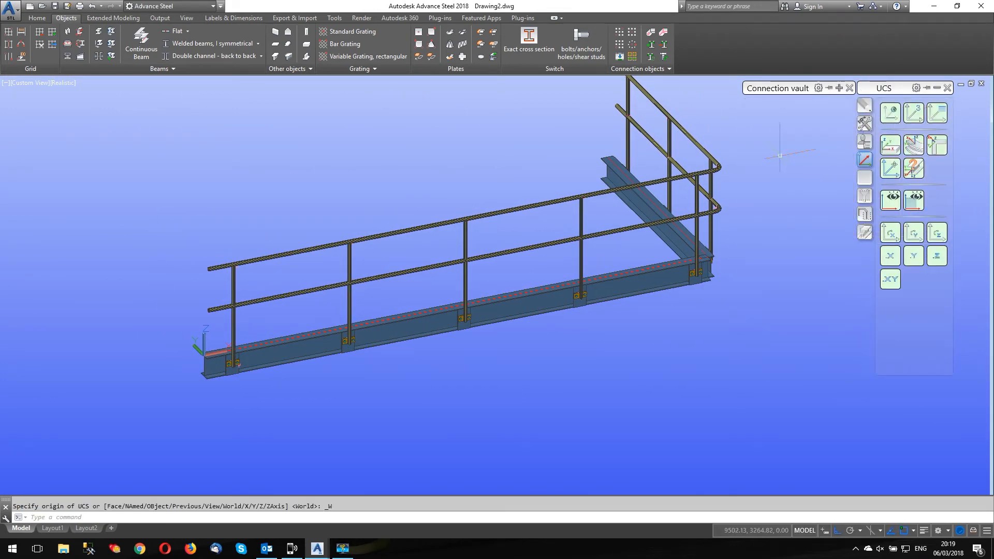
scroll(780, 154, down, 2)
scroll(745, 153, up, 8)
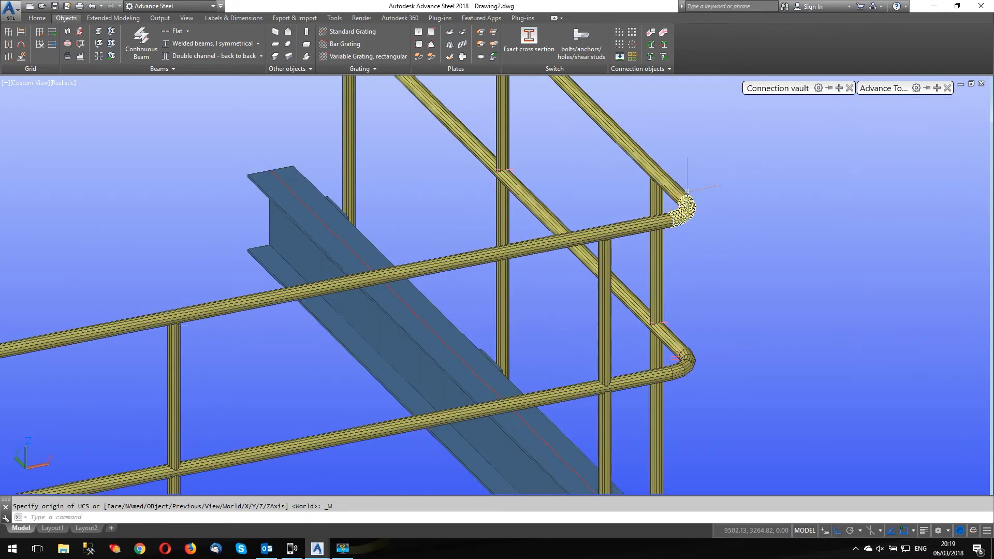
key(Escape)
scroll(456, 234, down, 2)
scroll(456, 233, down, 2)
scroll(595, 166, down, 4)
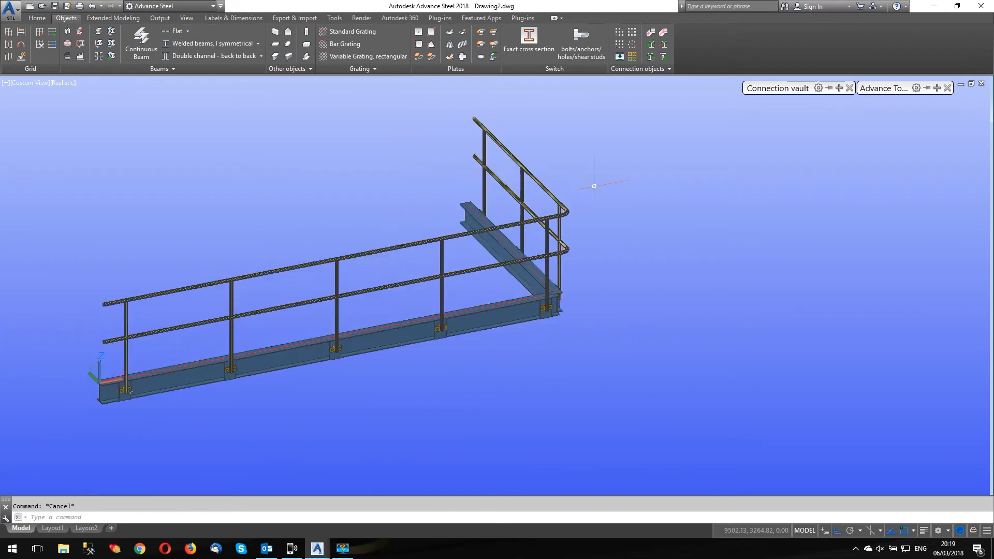
Try to delete the welds at the post-to-rail joints along both handrail runs
scroll(319, 347, up, 8)
click(298, 170)
click(336, 277)
click(479, 128)
click(515, 233)
scroll(392, 218, down, 2)
click(486, 164)
click(537, 216)
click(573, 150)
click(593, 205)
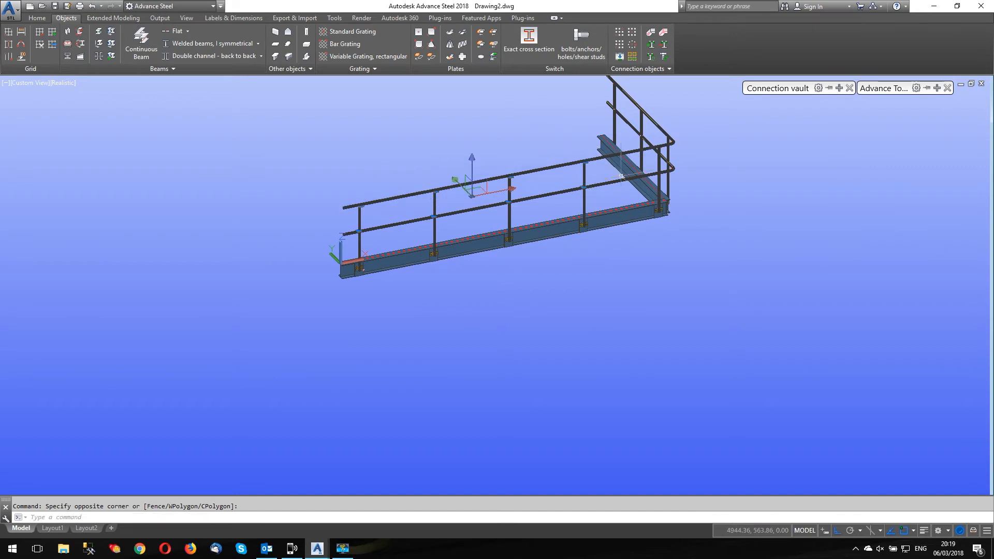
scroll(666, 116, up, 3)
click(586, 143)
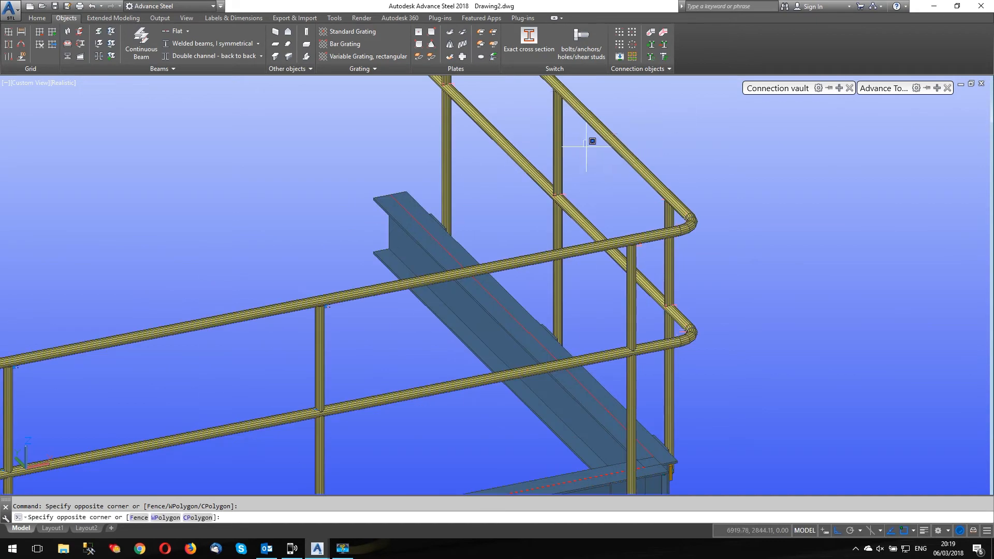
click(732, 366)
scroll(562, 295, down, 2)
click(555, 186)
click(595, 287)
click(492, 141)
click(534, 223)
key(Delete)
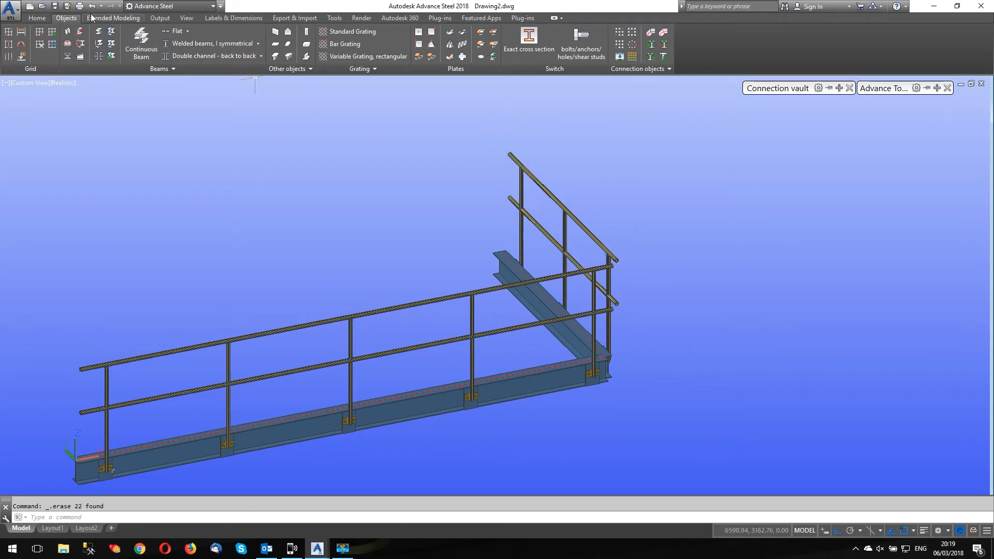
key(Escape)
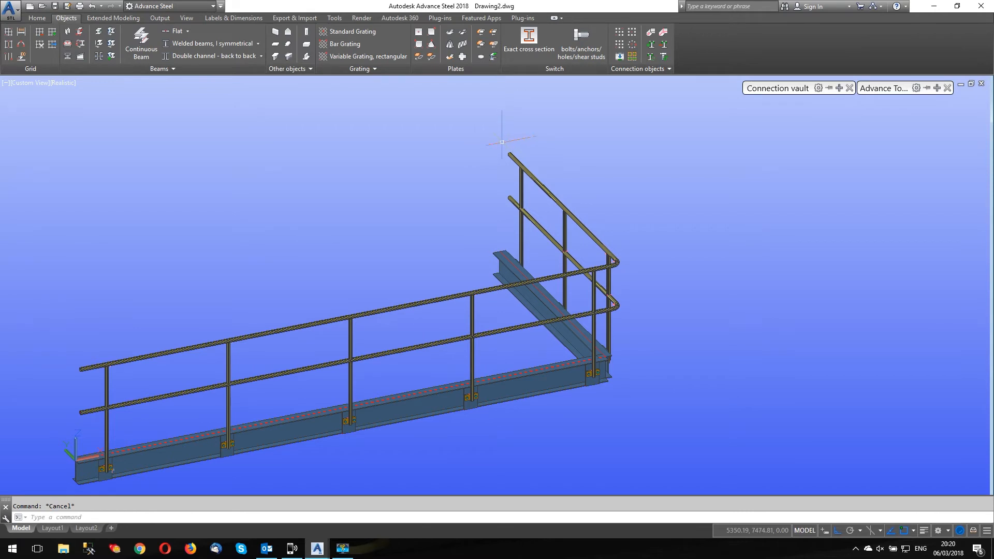
Delete the welds at the post-to-rail joints on both handrail runs, keeping the corner bends
click(501, 142)
click(605, 251)
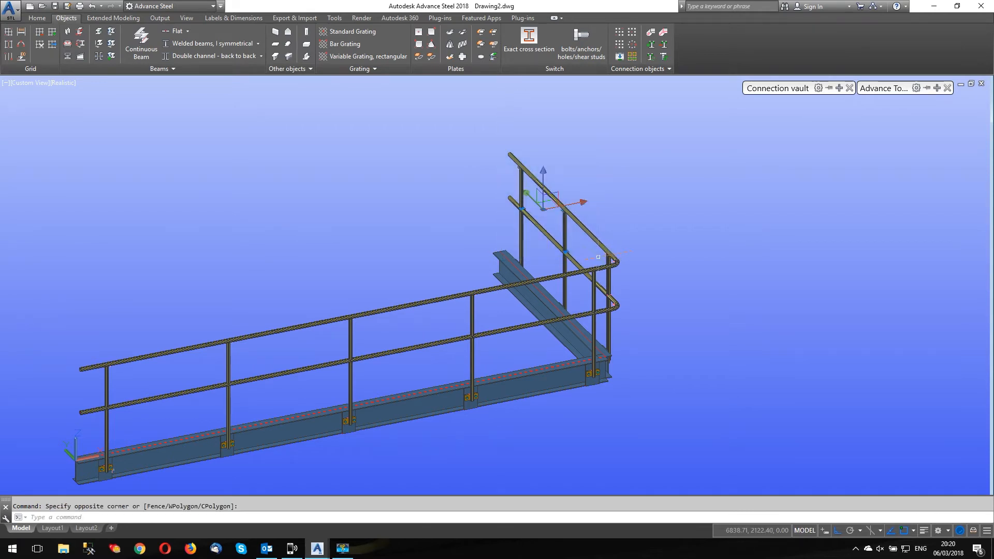
click(579, 213)
click(649, 327)
scroll(606, 285, up, 5)
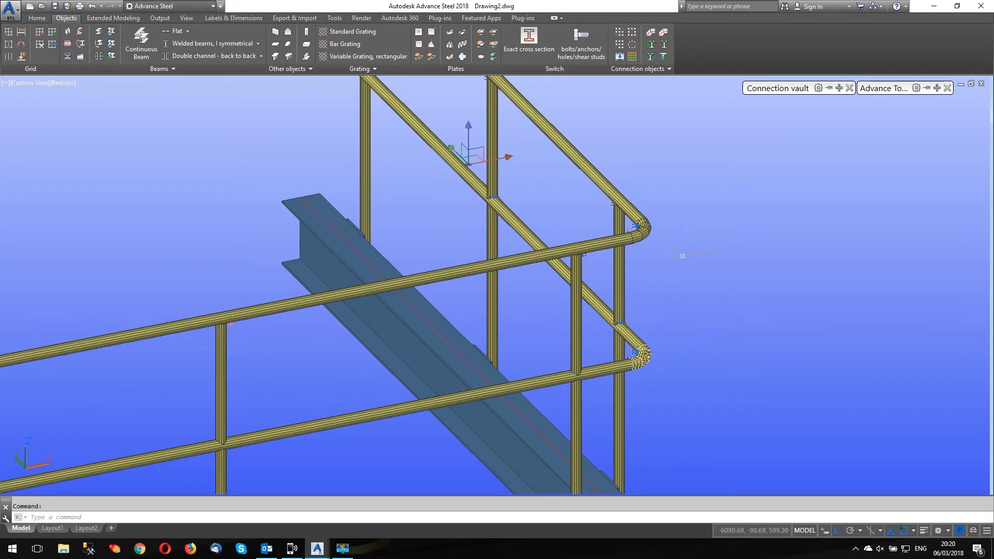
scroll(659, 320, down, 3)
click(362, 271)
scroll(445, 297, down, 5)
click(320, 296)
click(361, 355)
click(238, 313)
click(270, 368)
click(176, 409)
scroll(148, 356, up, 5)
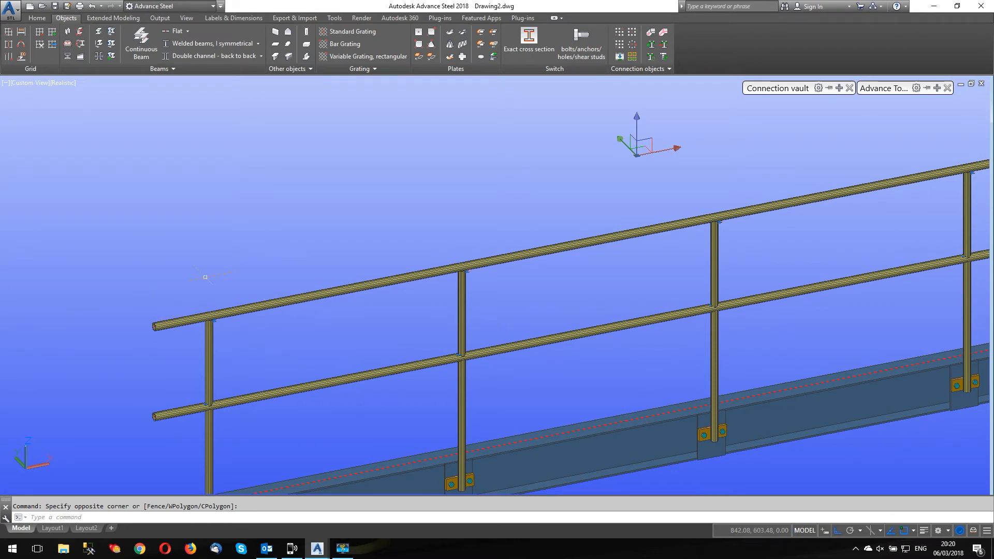
scroll(383, 186, down, 5)
scroll(383, 185, up, 3)
key(Delete)
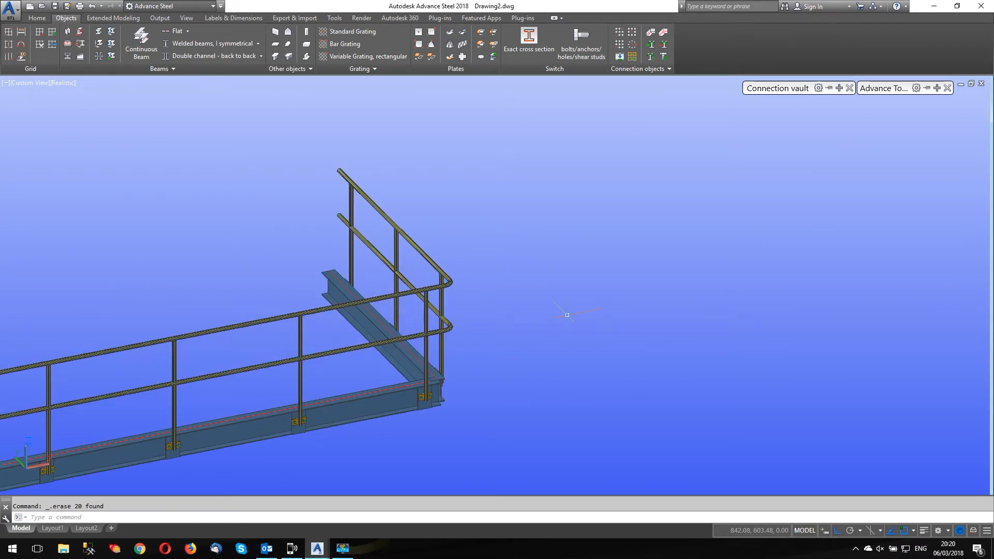
scroll(647, 291, down, 2)
key(Escape)
Move the UCS origin to the top rail's centreline above the long run's free-end post
scroll(273, 401, down, 1)
scroll(165, 453, up, 2)
mouse_move(239, 394)
shift+middle_down()
mouse_move(273, 407)
mouse_move(254, 399)
shift+middle_up()
mouse_move(892, 106)
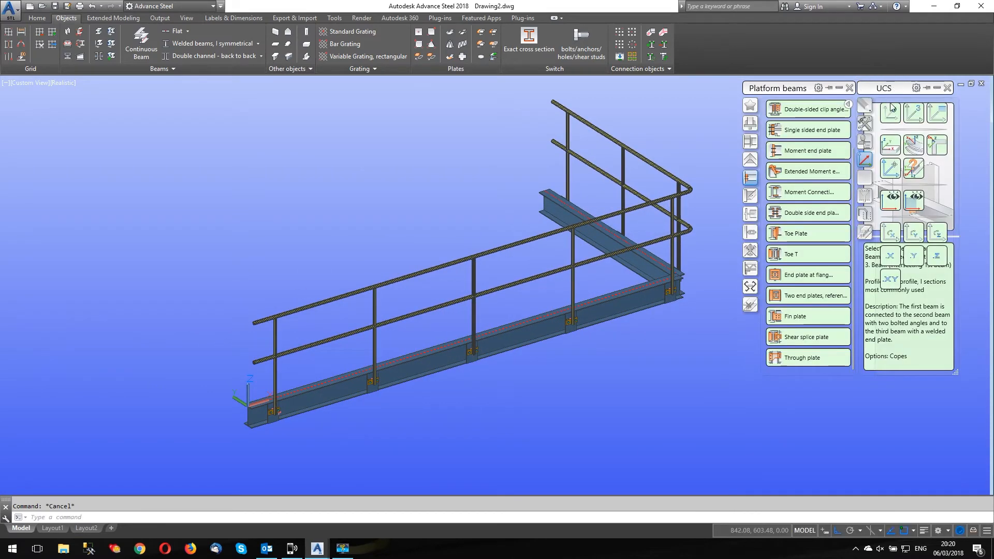
click(891, 168)
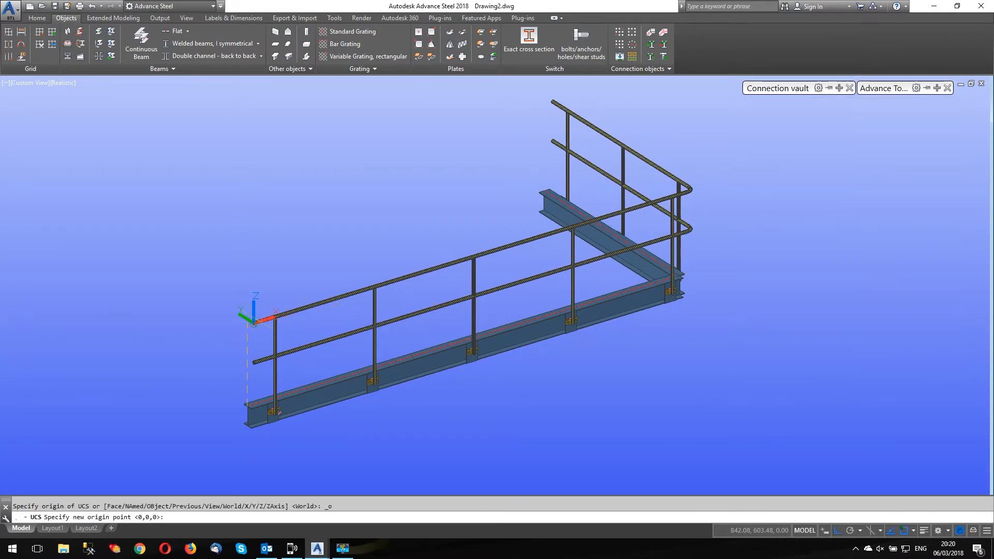
click(275, 315)
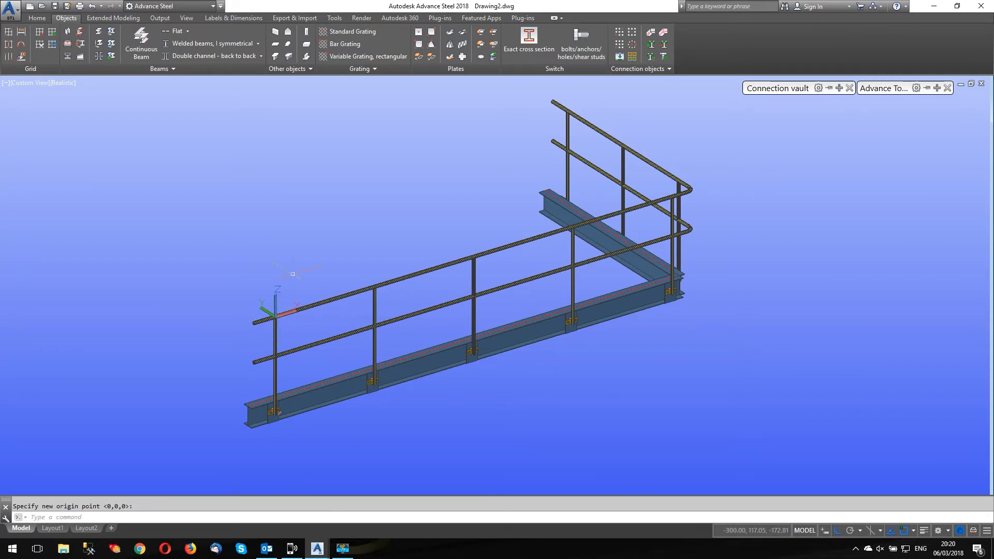
Switch the viewport to the 2D Wireframe visual style and check the origin at the end post's top
scroll(276, 320, up, 8)
key(Escape)
click(64, 83)
click(101, 108)
scroll(294, 305, up, 5)
shift+middle_drag(293, 304, 291, 278)
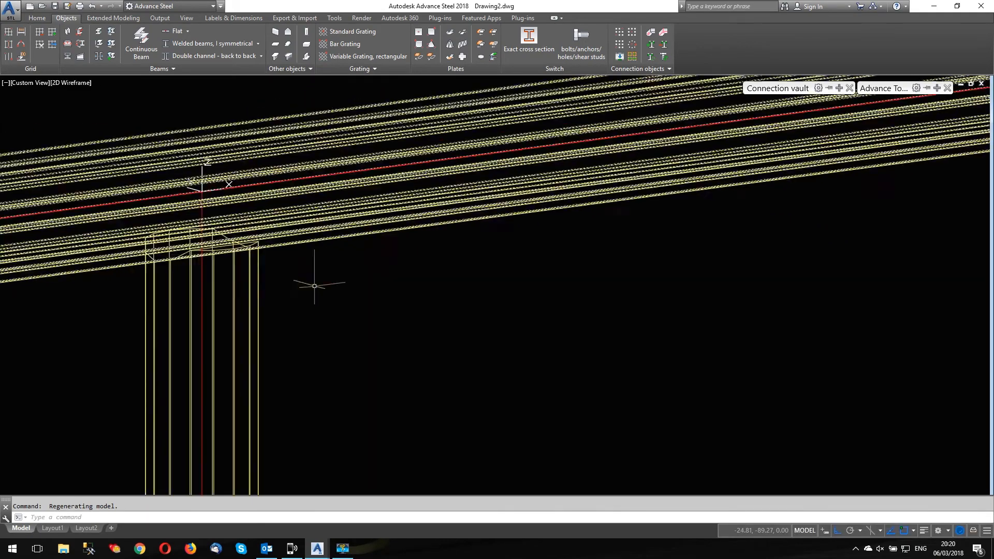
scroll(262, 256, down, 6)
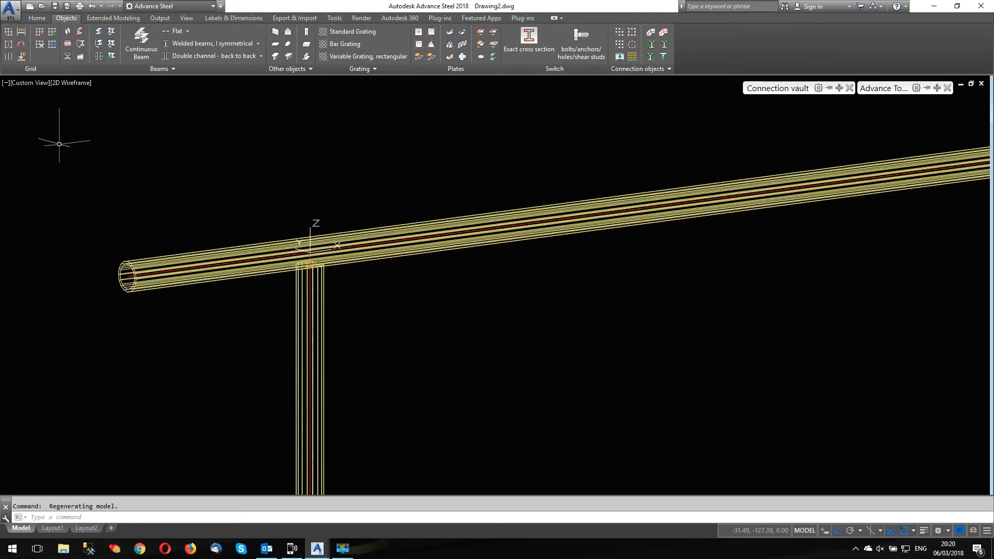
shift+middle_drag(55, 122, 118, 240)
scroll(118, 237, down, 2)
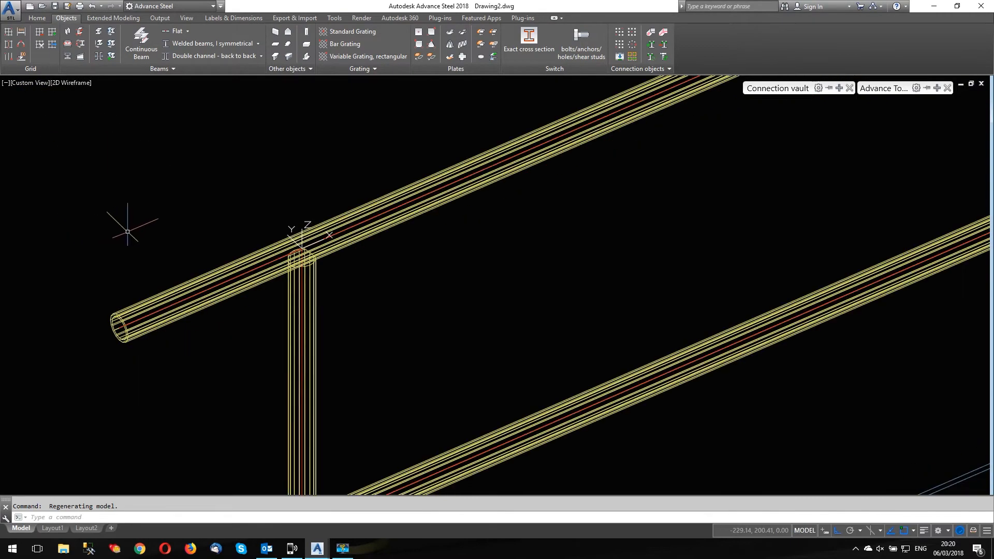
scroll(404, 310, down, 1)
Insert a special part with its central point at the UCS origin on top of the end post
mouse_move(905, 90)
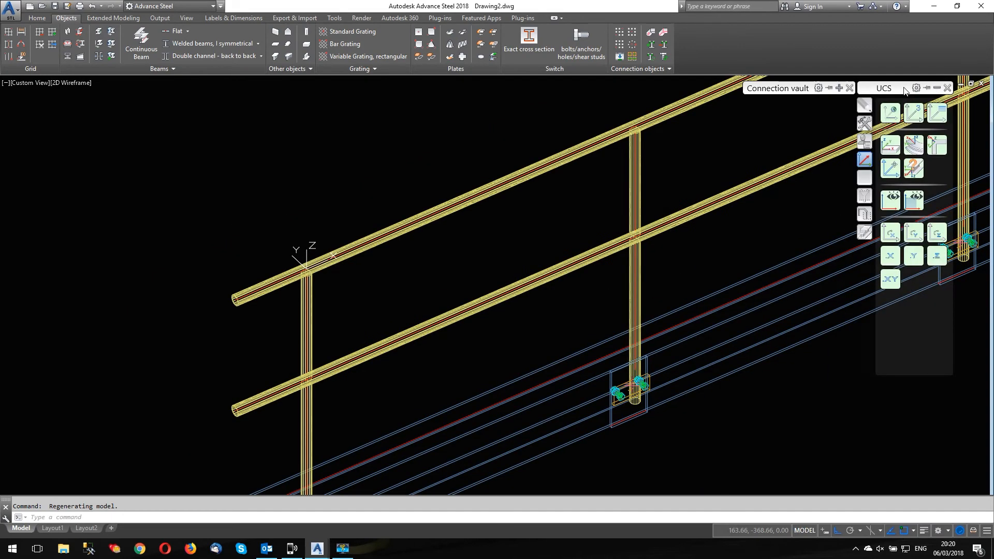
click(864, 123)
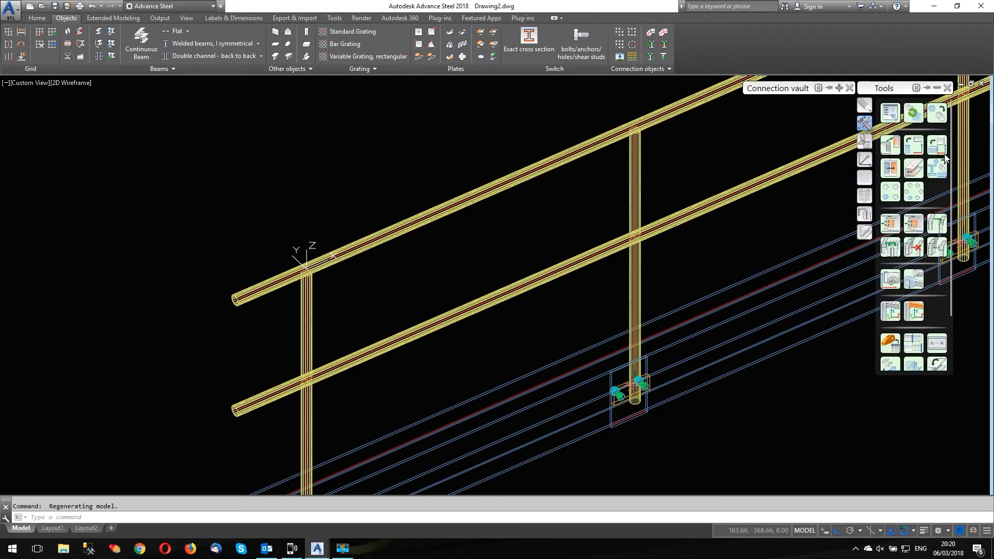
click(890, 342)
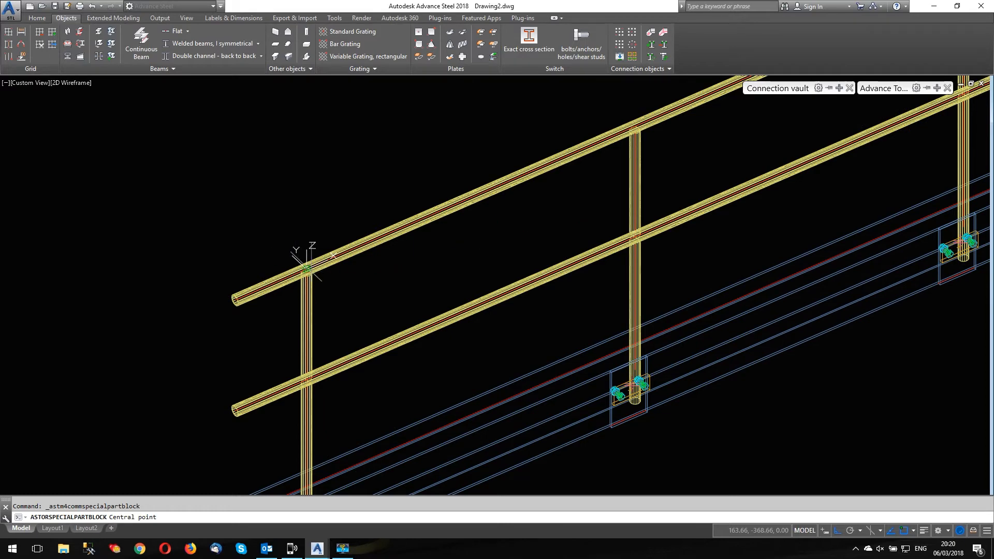
click(307, 268)
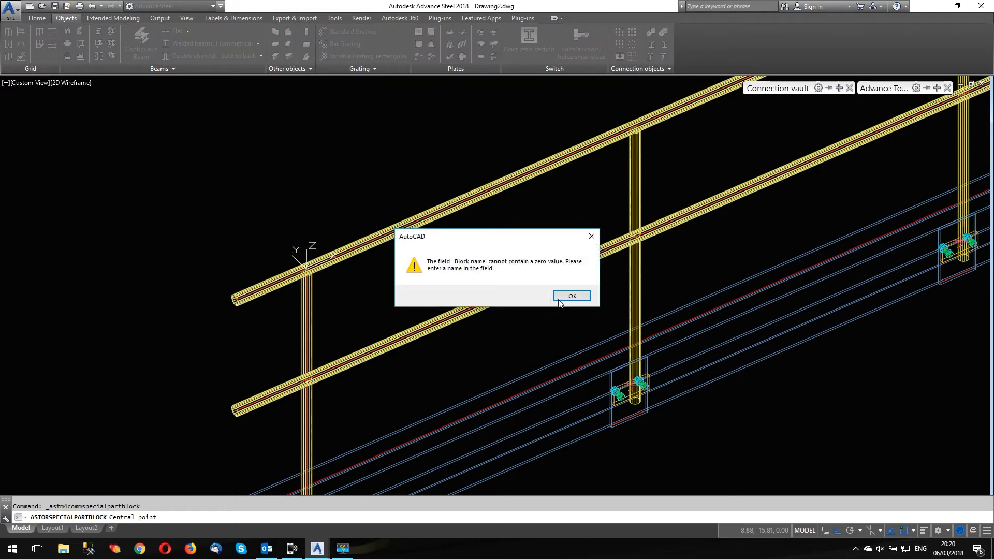
click(560, 300)
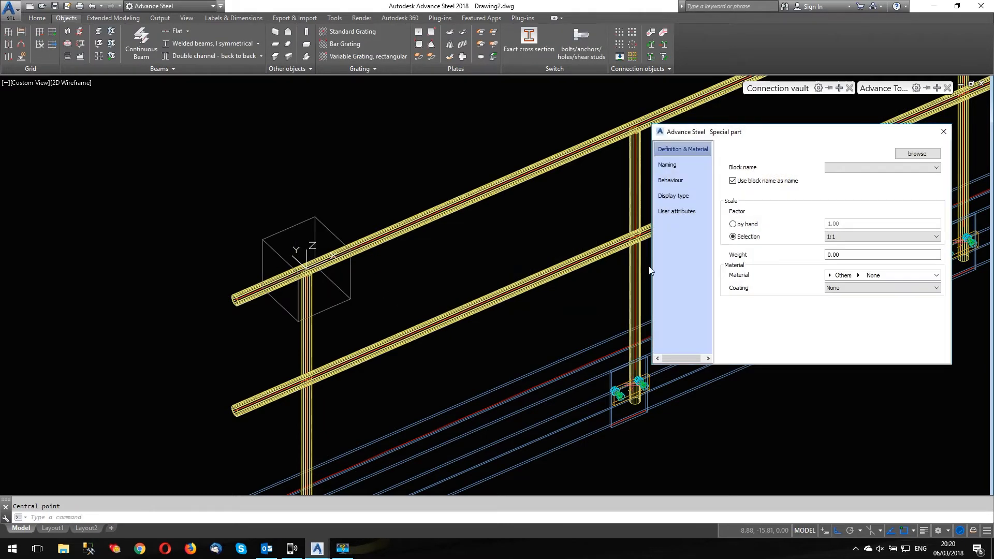
Load Demo.dwg from the Fencing symbols folder as the special part's block, overwriting the existing block definition
click(916, 154)
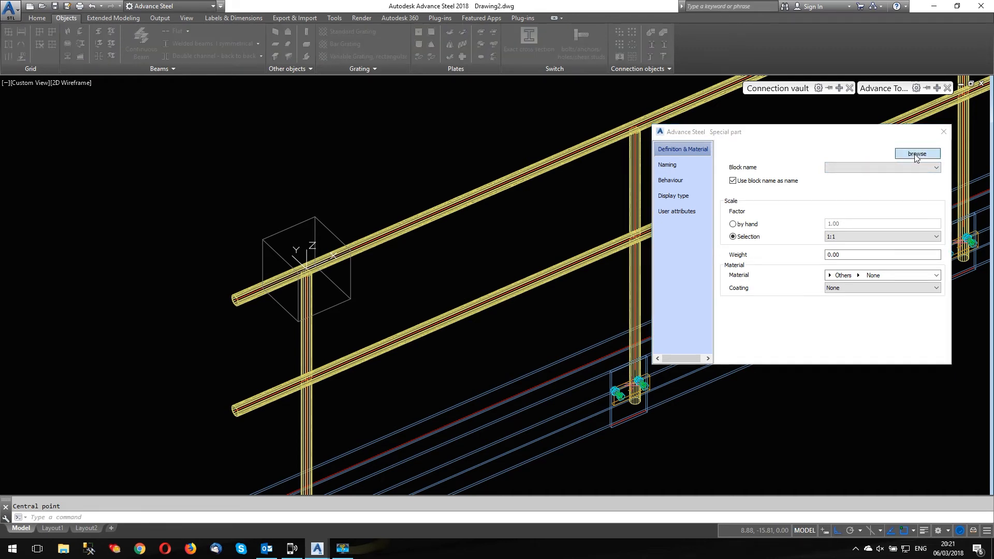
scroll(471, 278, down, 2)
scroll(471, 278, down, 4)
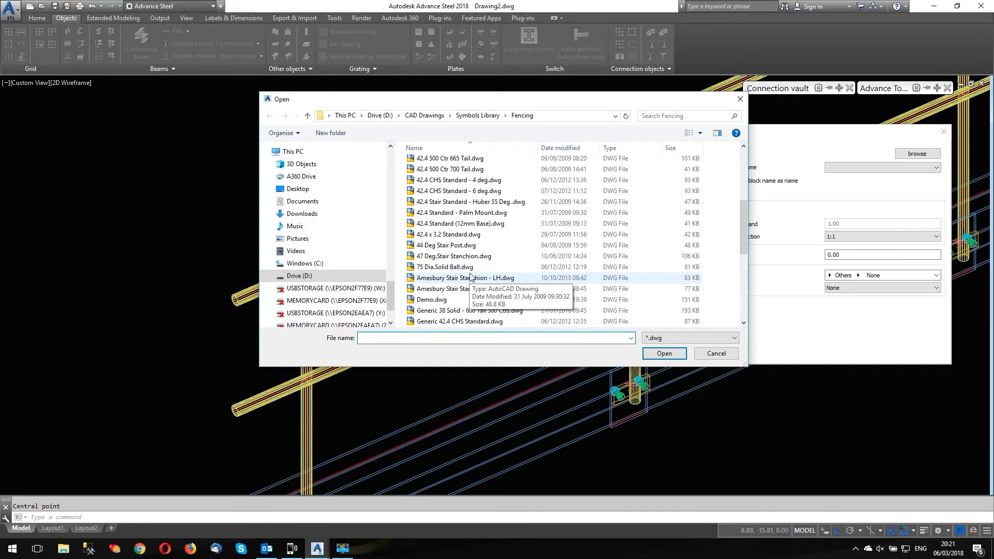
click(434, 235)
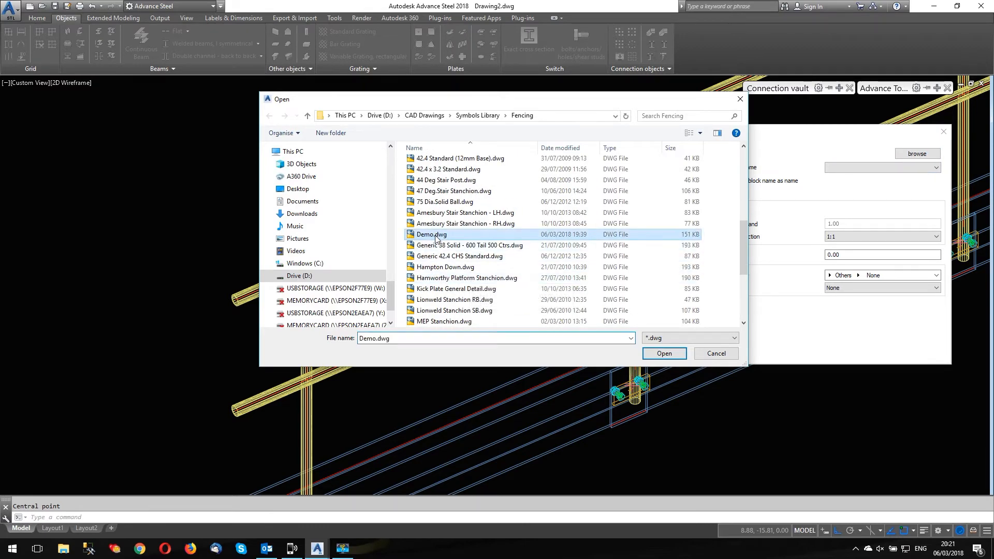
click(665, 353)
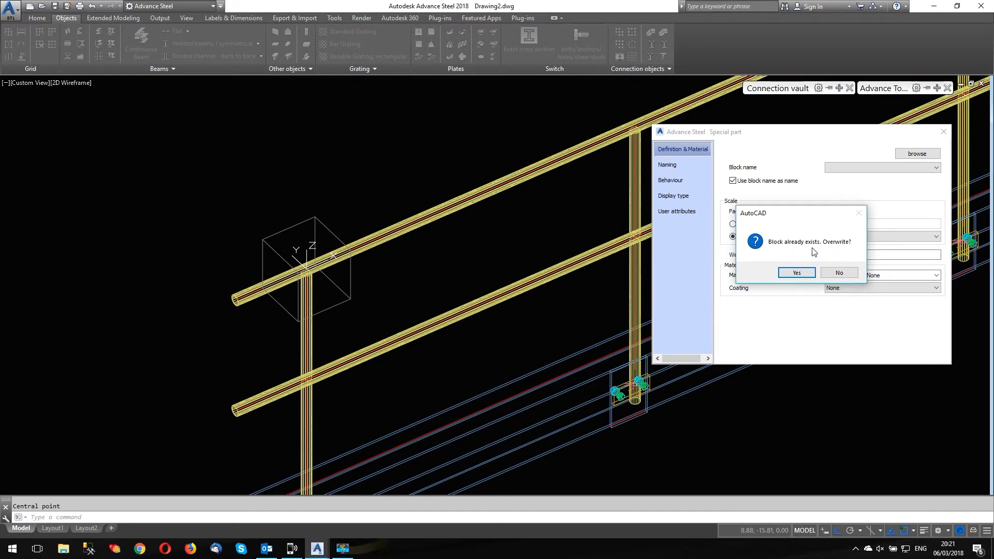
click(799, 273)
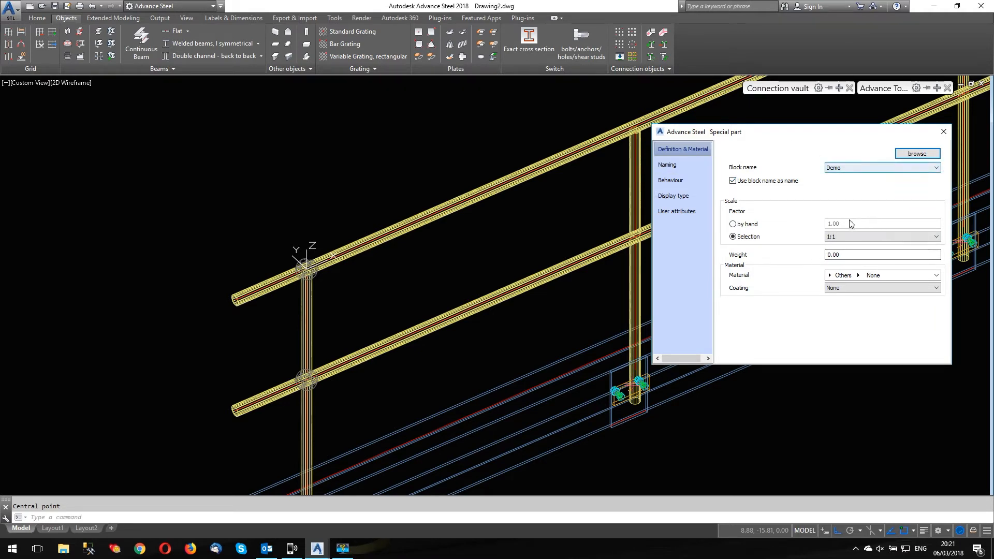
Check the Demo block's fit on the end post and set the special part's weight to 15
scroll(342, 307, up, 8)
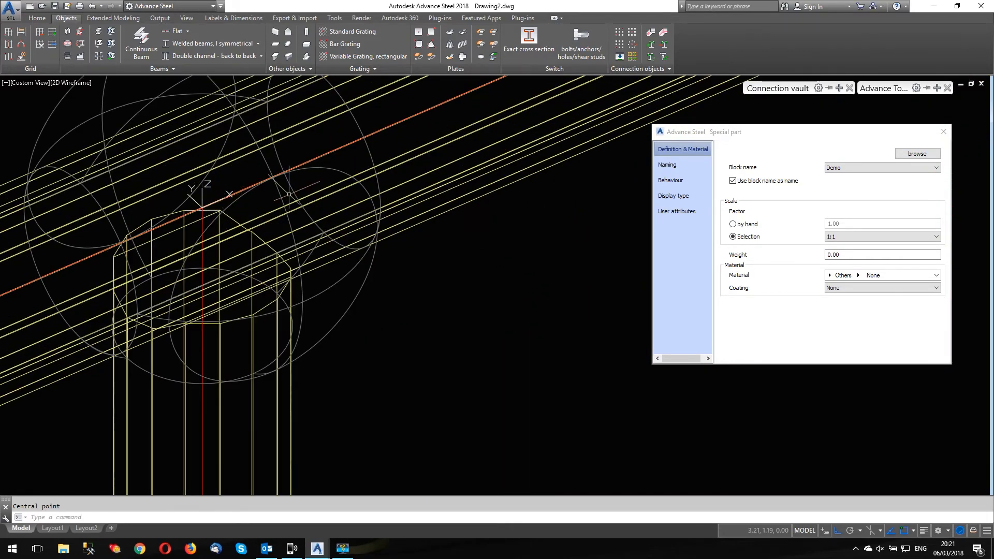
scroll(294, 188, down, 6)
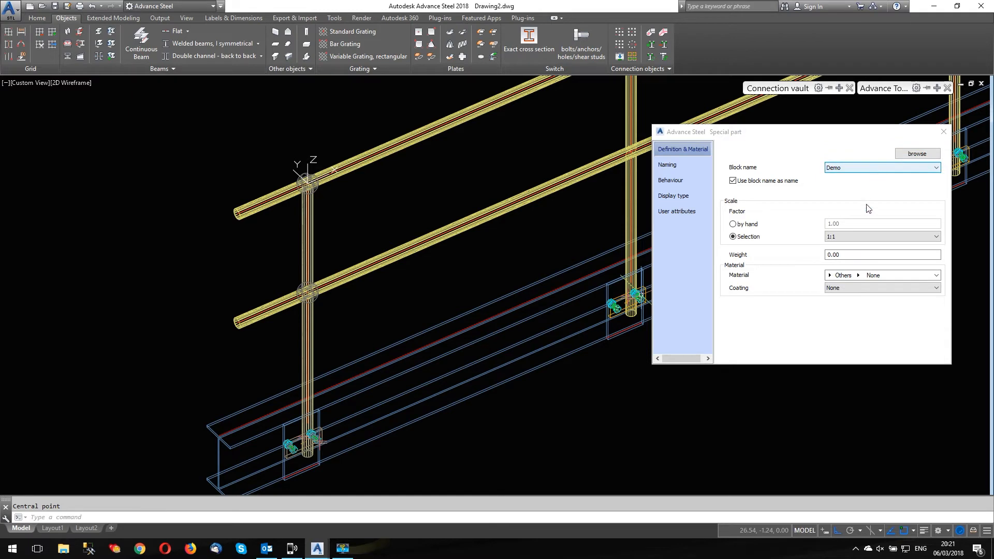
double_click(878, 254)
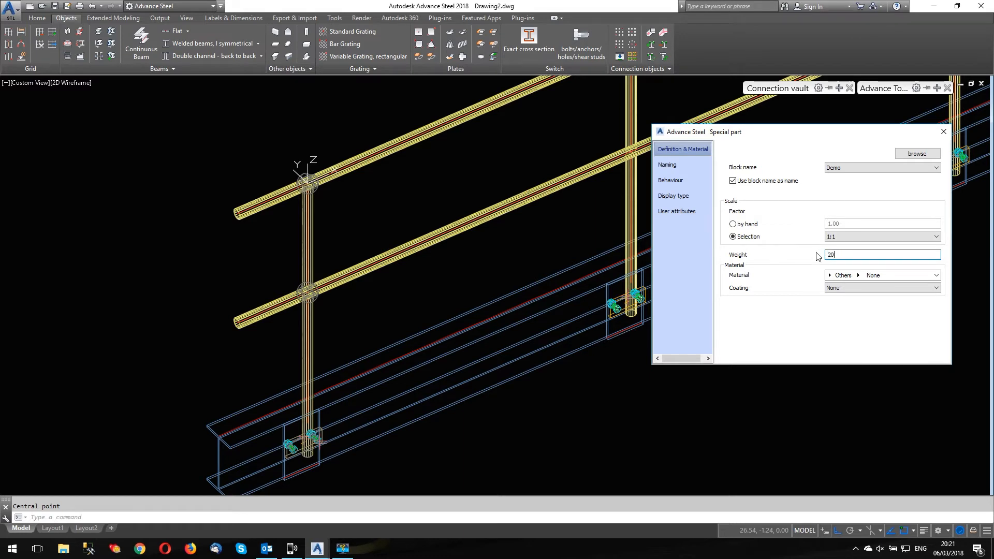
text(15)
click(840, 291)
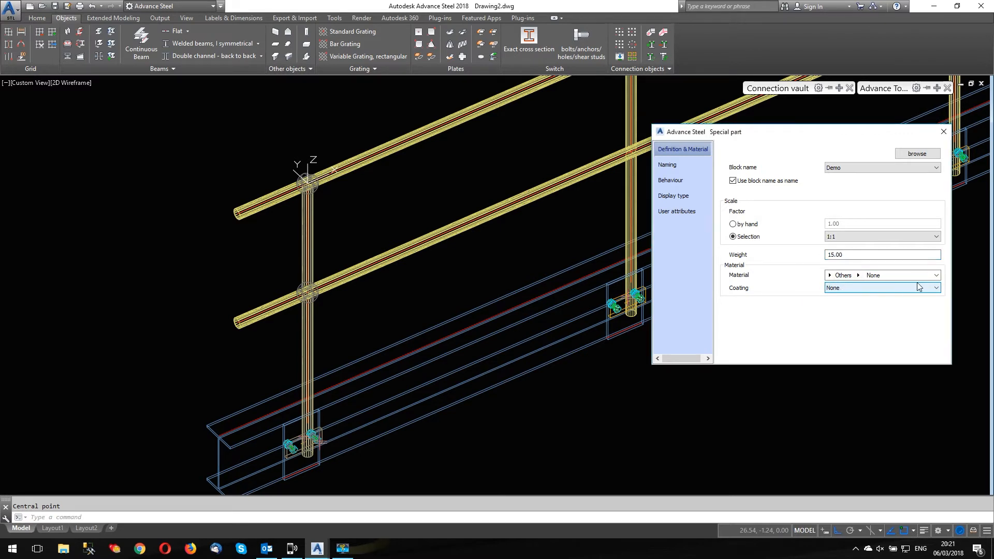
Set the special part's coating to Galvanised and its model role to Railing Post
click(937, 289)
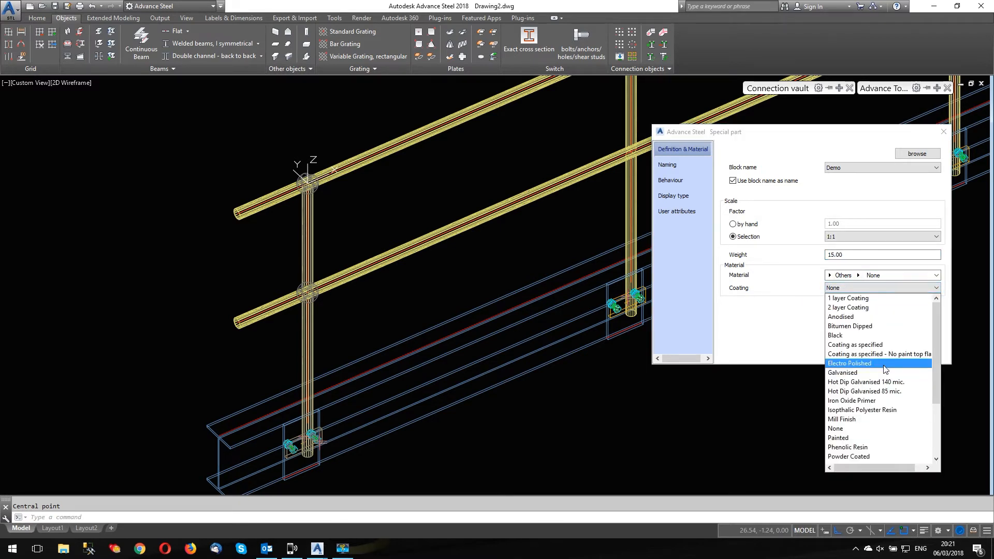
click(849, 374)
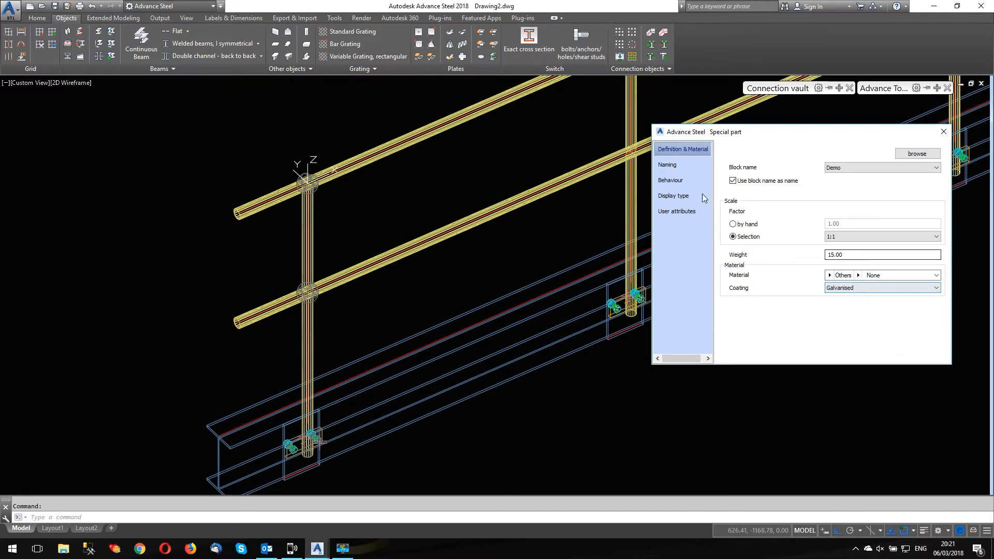
click(668, 164)
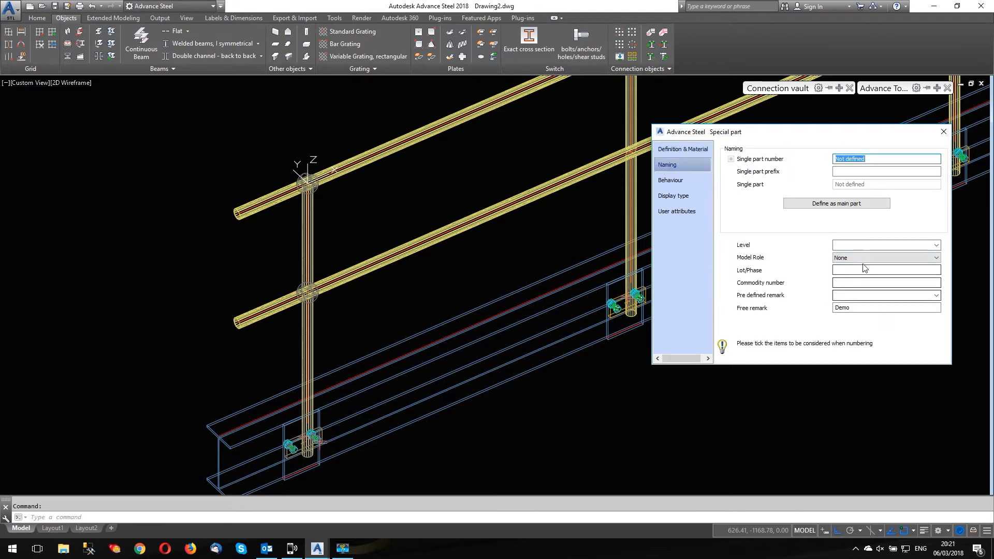
click(923, 258)
drag(940, 281, 925, 385)
click(852, 305)
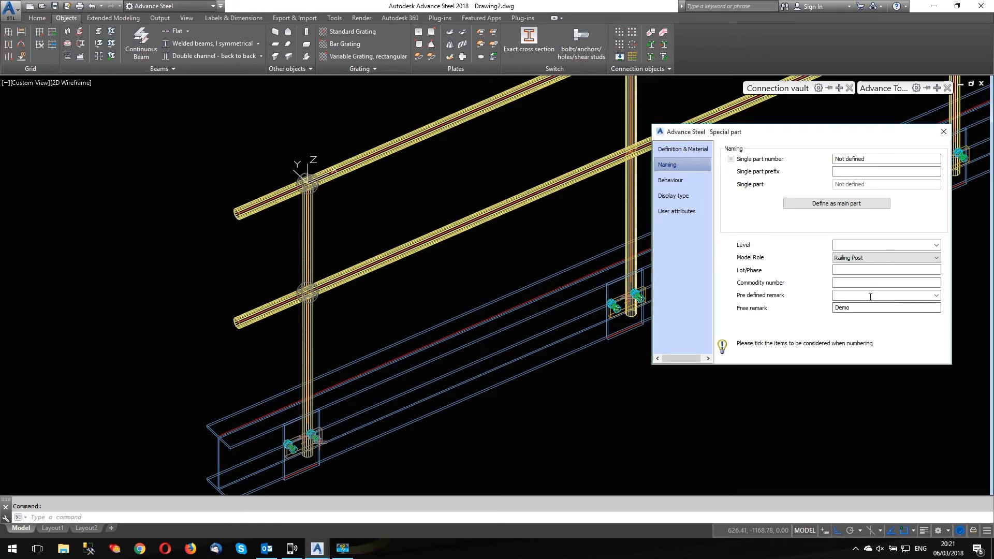
Enter "38mm Dia. Solid Stanchion" as the special part's commodity number and close its properties
double_click(859, 308)
click(842, 283)
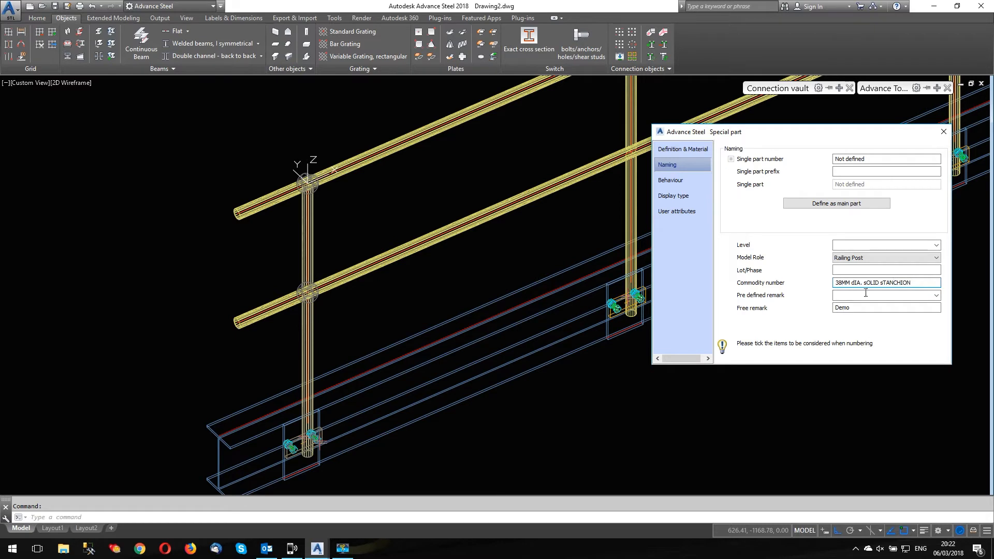
drag(923, 283, 782, 269)
key(Caps_Lock)
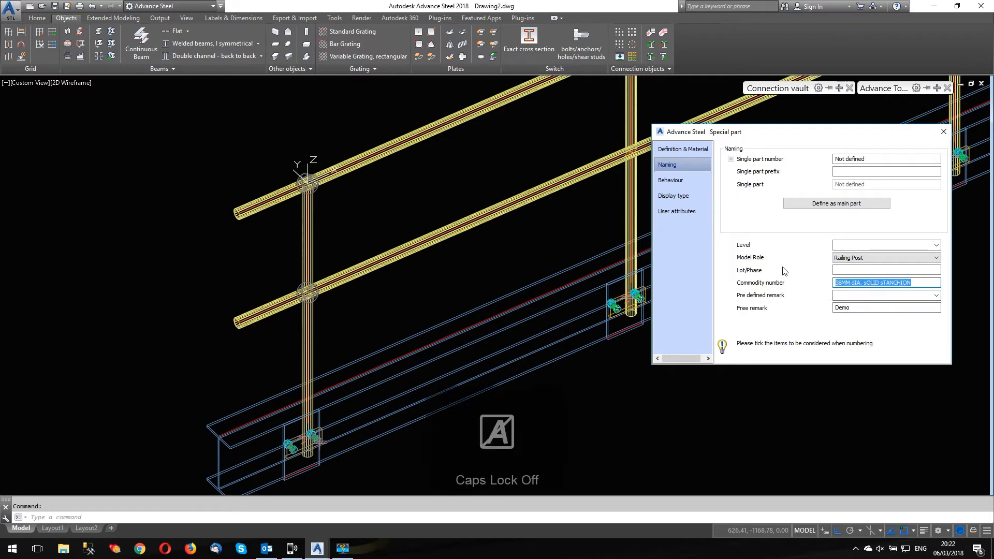
text(38mm Dia)
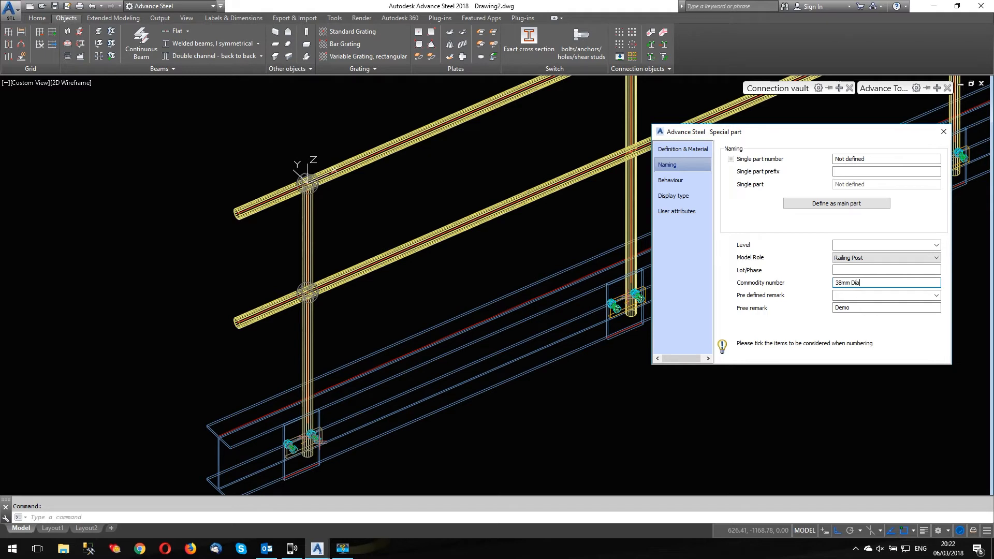
text(. Solid Stanchion)
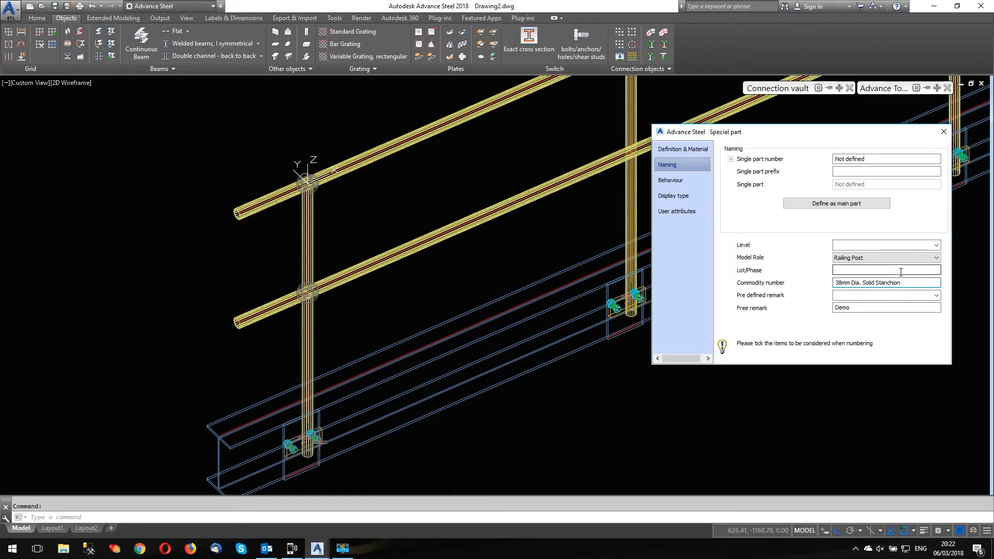
click(943, 133)
Inspect how the inserted stanchion's ball sits at the top of the end post, leaving nothing selected
scroll(310, 171, up, 2)
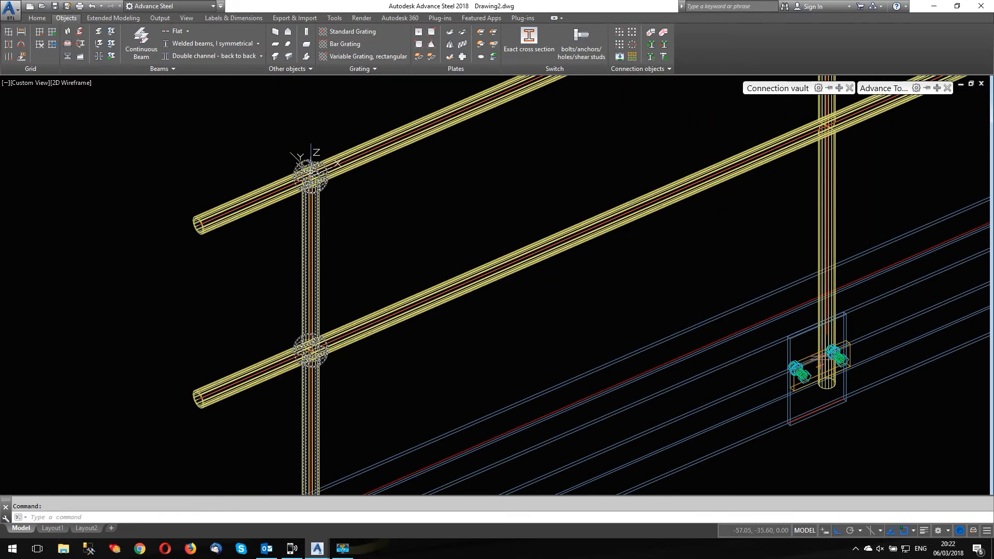
scroll(311, 177, up, 3)
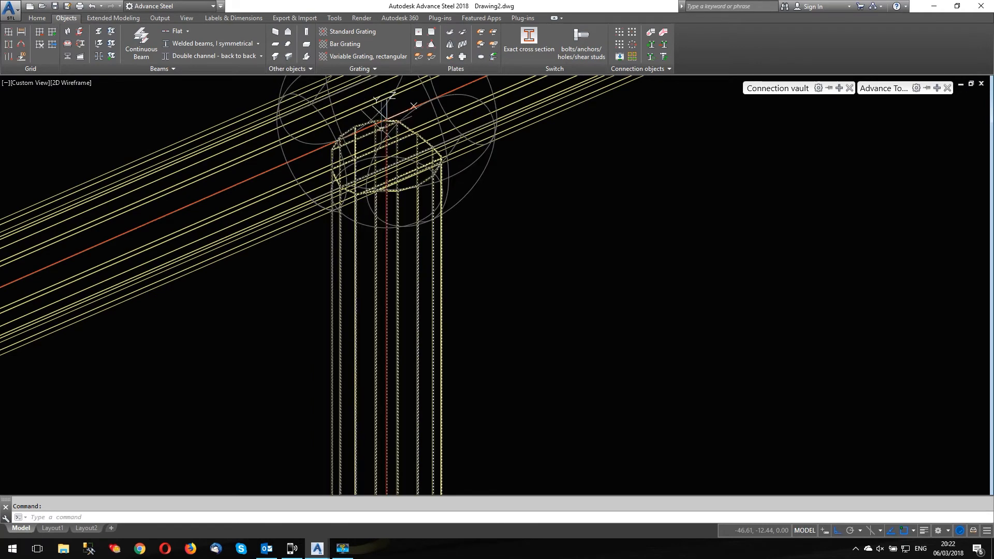
scroll(381, 128, down, 5)
key(Escape)
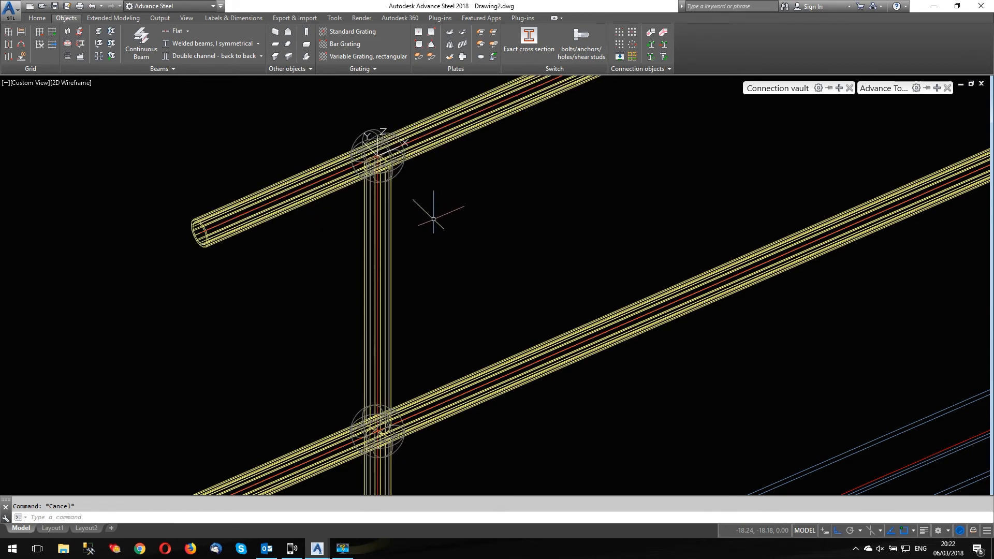
Switch to the Demo.dwg drawing and examine the stanchion's top ball and the UCS origin at its centre
mouse_move(317, 549)
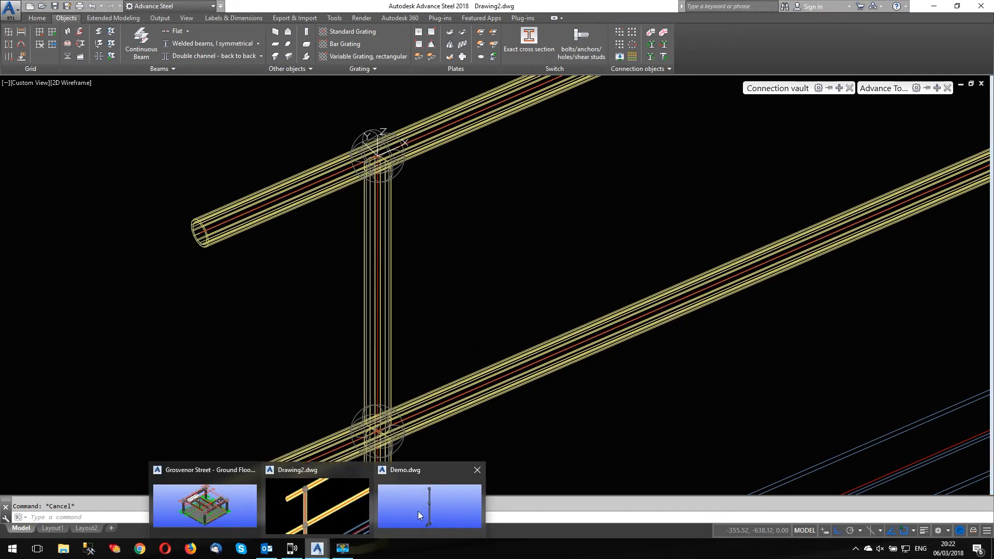
click(418, 511)
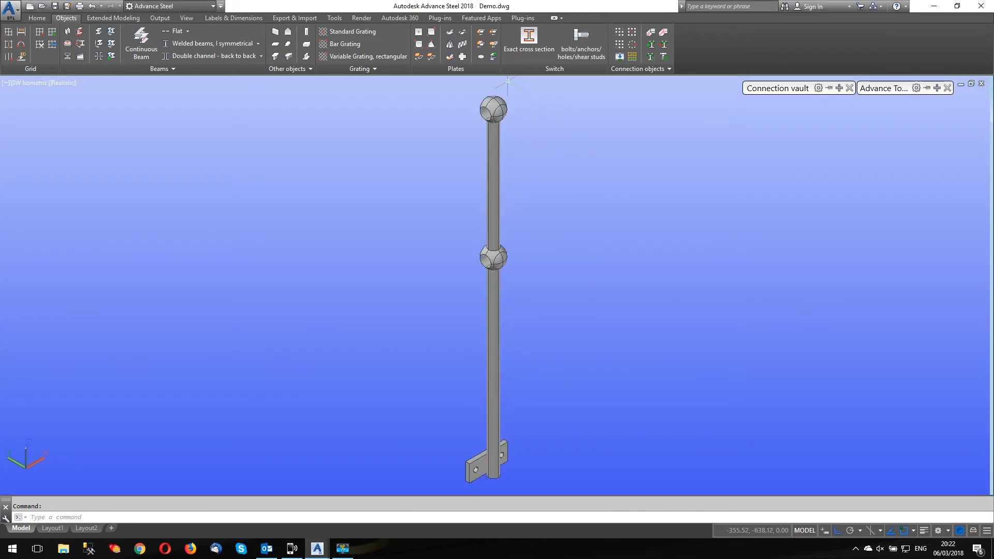
scroll(508, 82, up, 8)
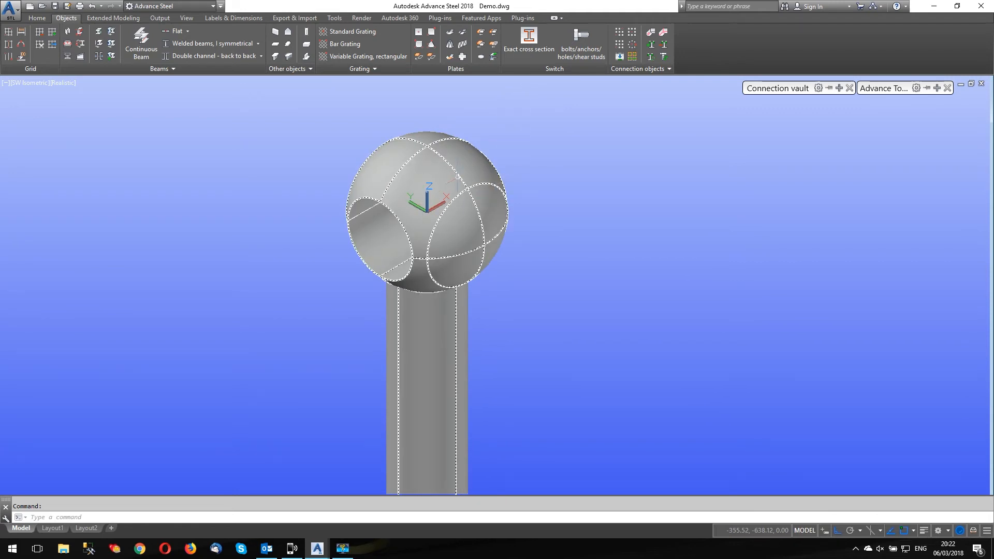
shift+middle_drag(444, 189, 504, 153)
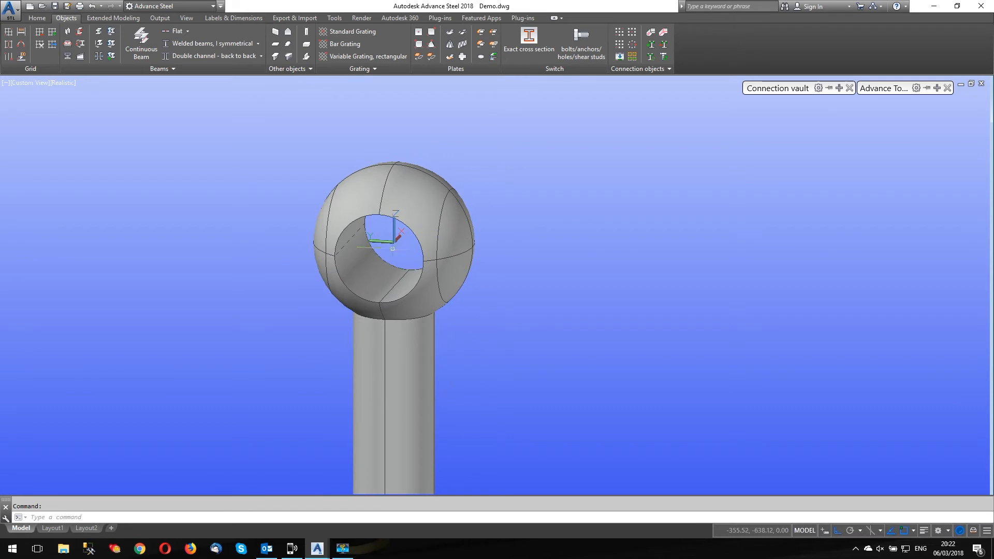
mouse_move(894, 89)
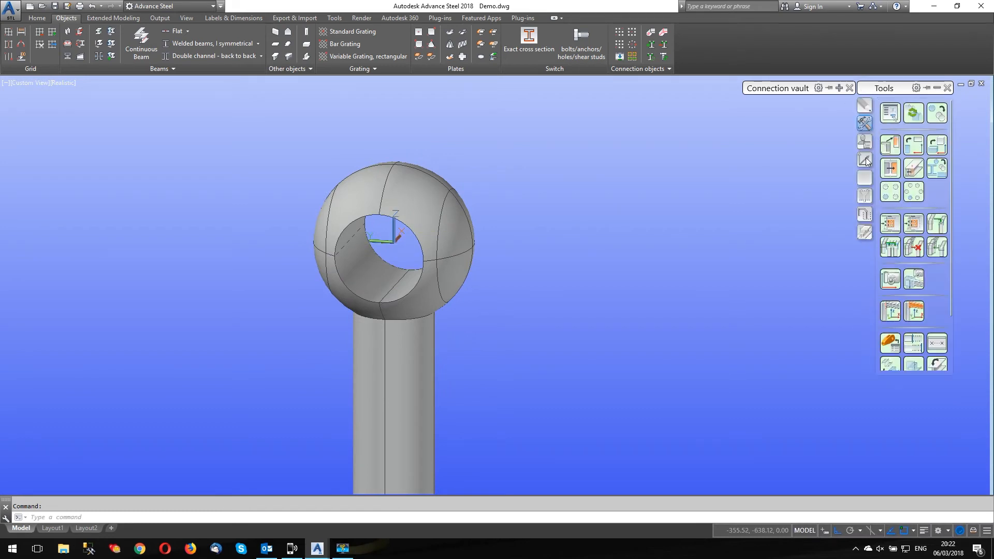
click(864, 161)
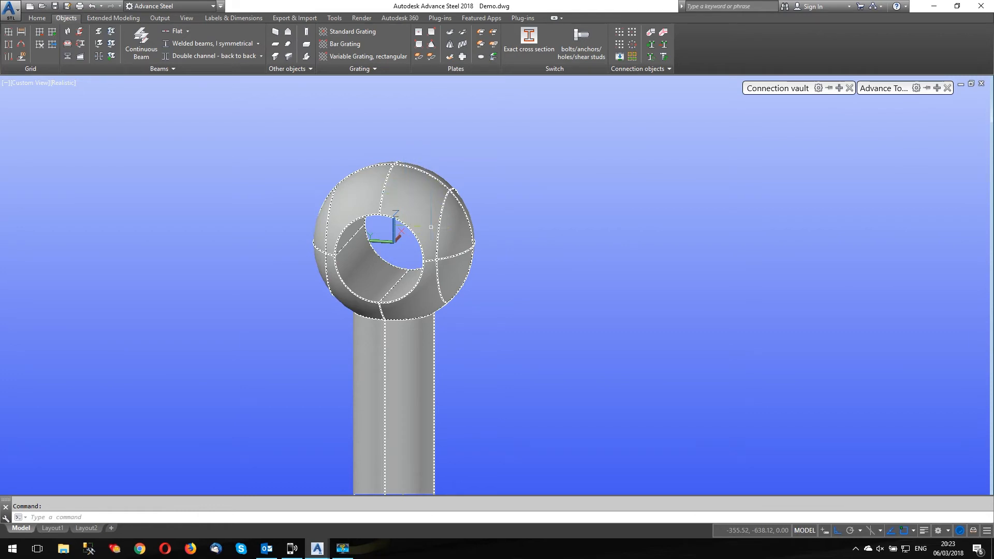
shift+middle_drag(394, 241, 499, 248)
scroll(516, 236, down, 5)
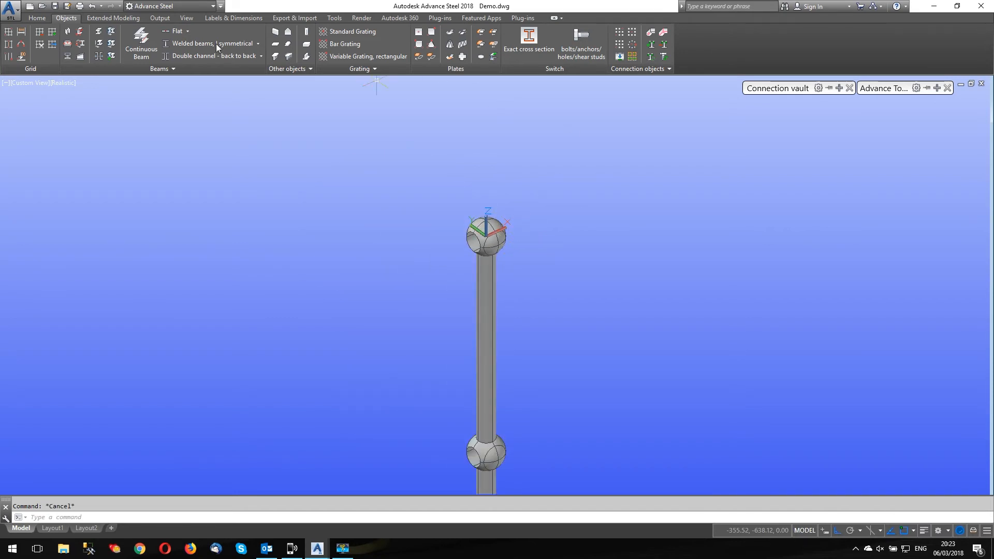
Review the layer list of Demo.dwg and run Purge to clean unused items out of the drawing
click(48, 19)
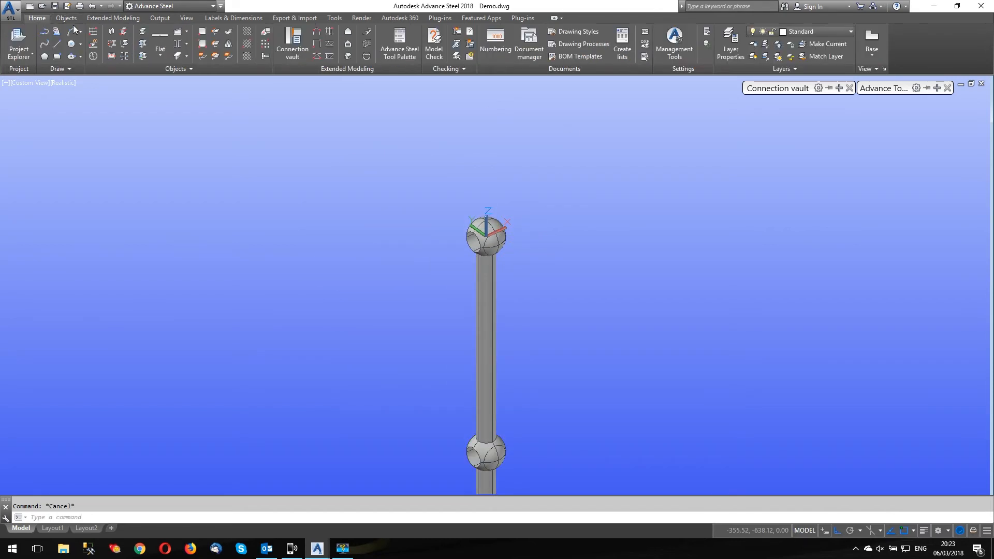
click(842, 33)
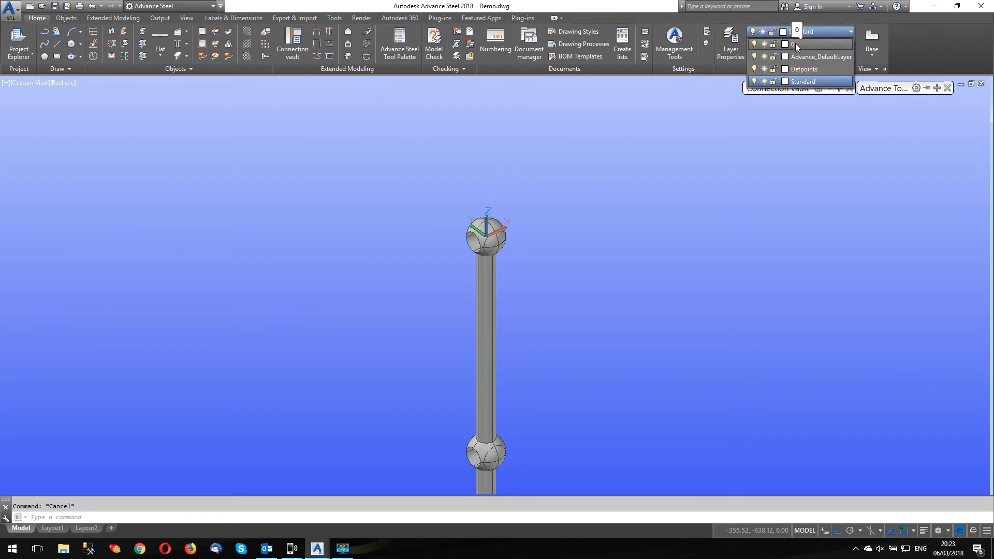
click(606, 206)
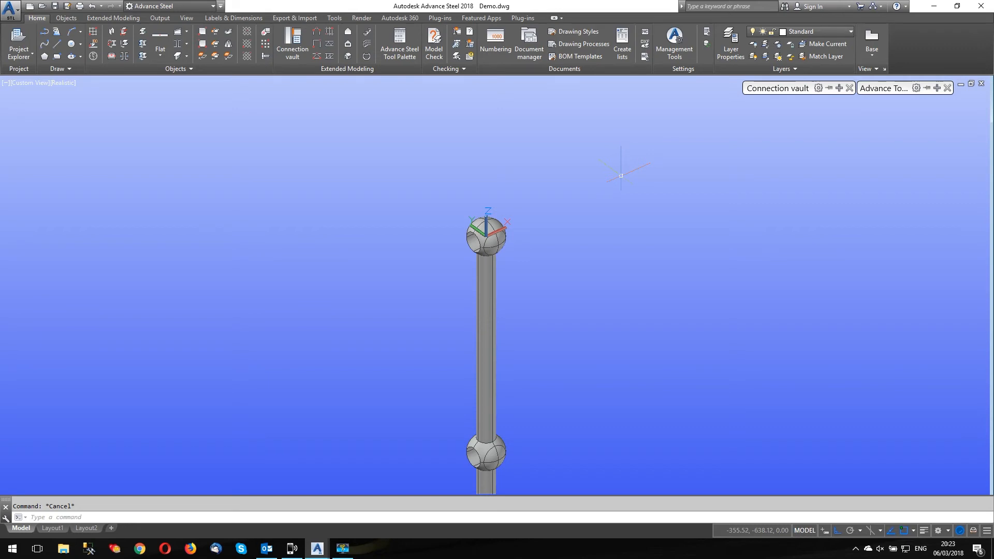
text(e)
key(Return)
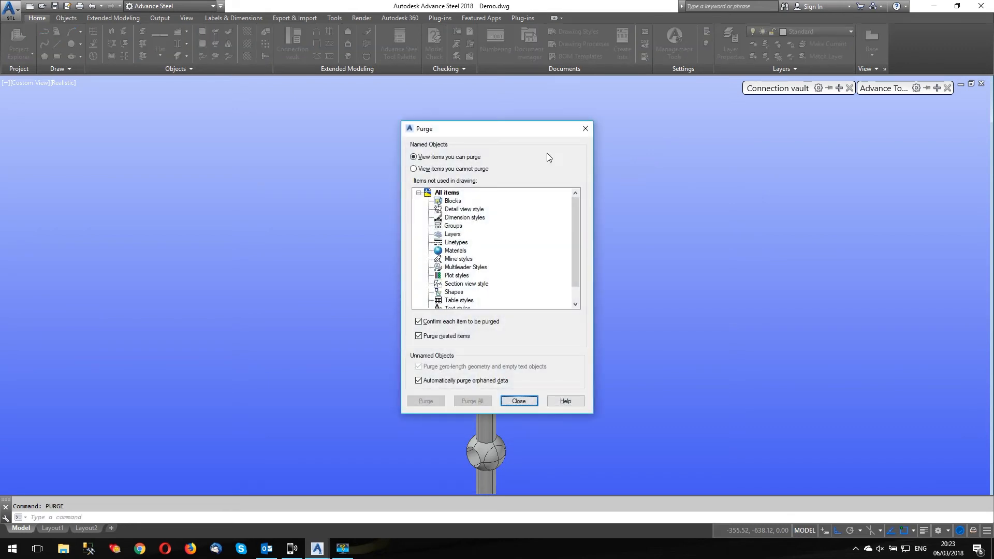
drag(497, 137, 441, 134)
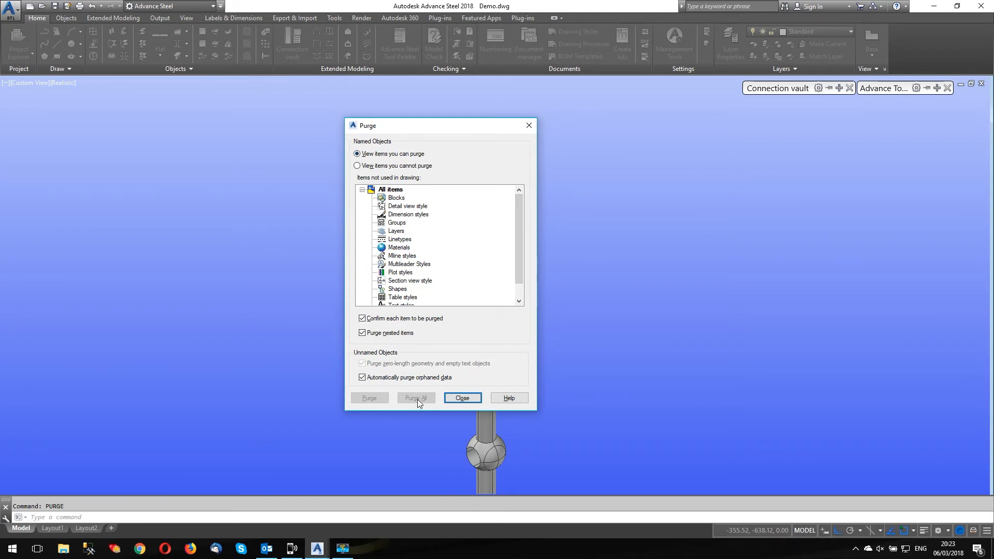
click(462, 398)
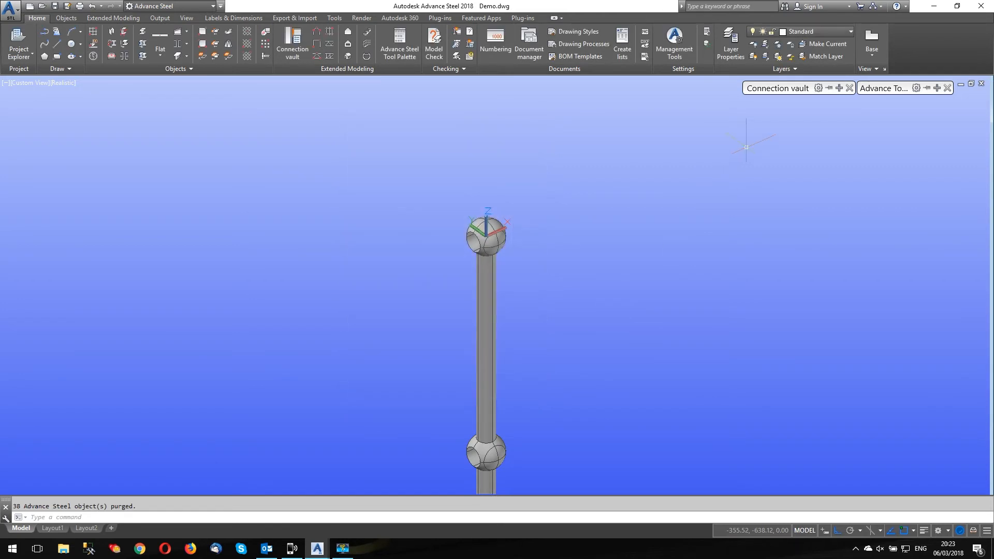
Recheck the layer list and examine the whole stanchion as a single object, leaving it unselected
click(834, 30)
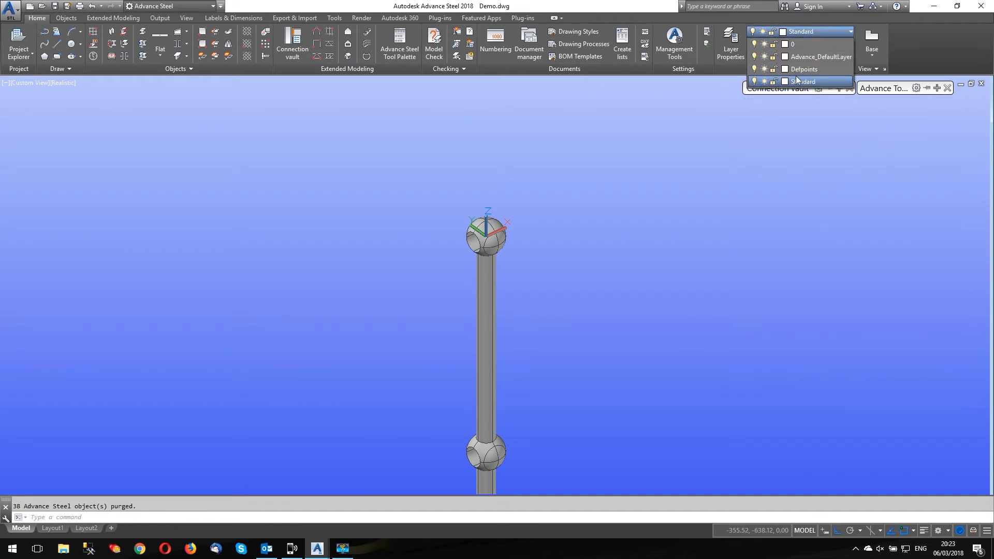
click(704, 135)
key(Escape)
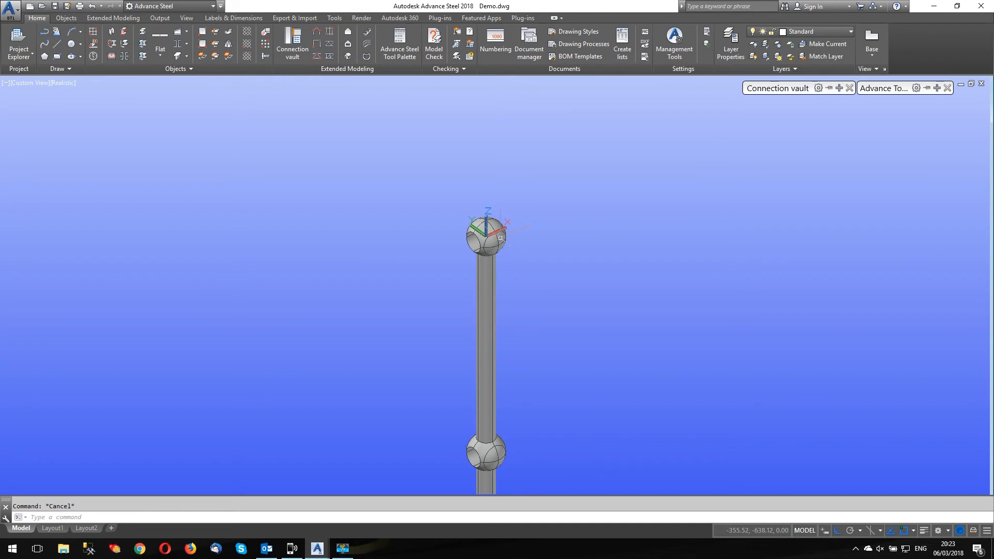
scroll(570, 214, down, 4)
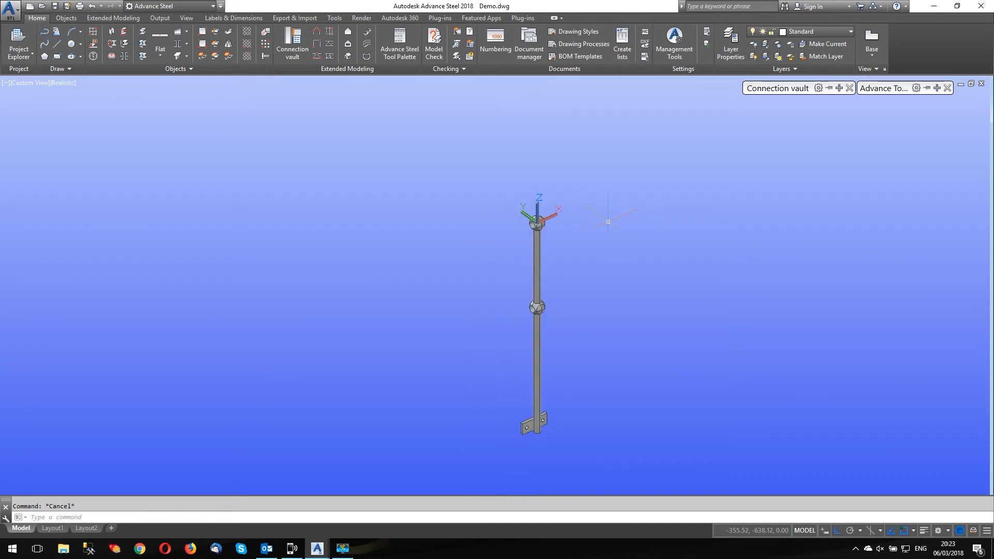
middle_click(608, 221)
middle_click(608, 221)
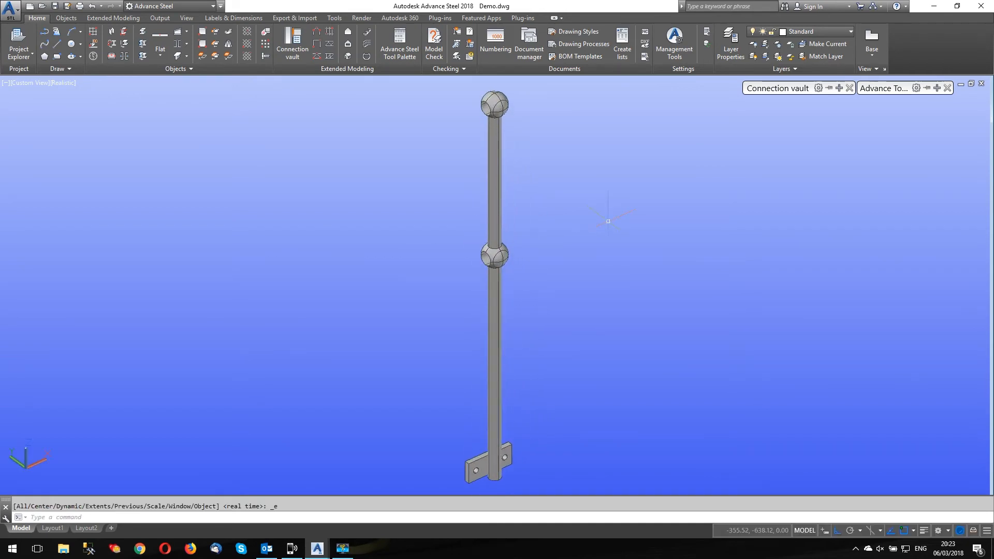
click(508, 106)
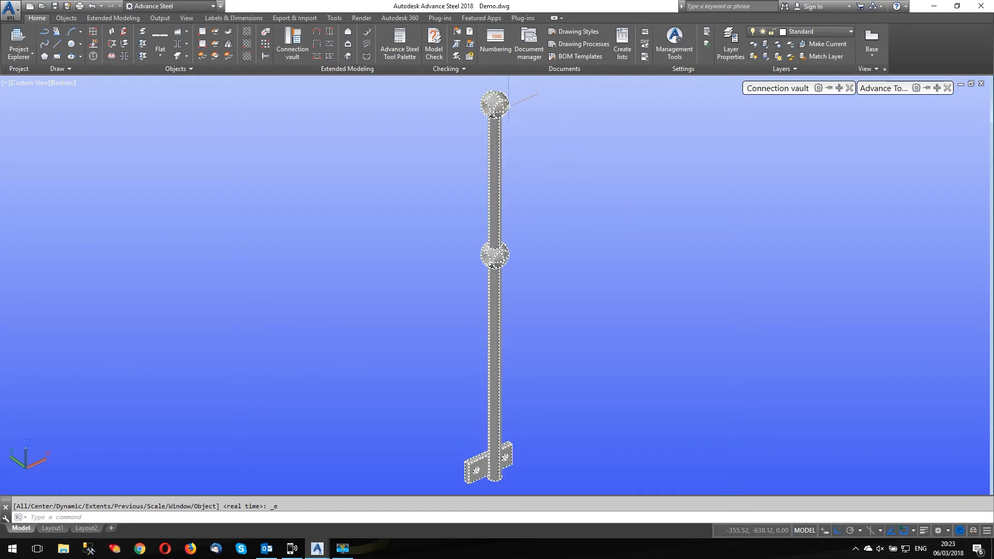
key(Escape)
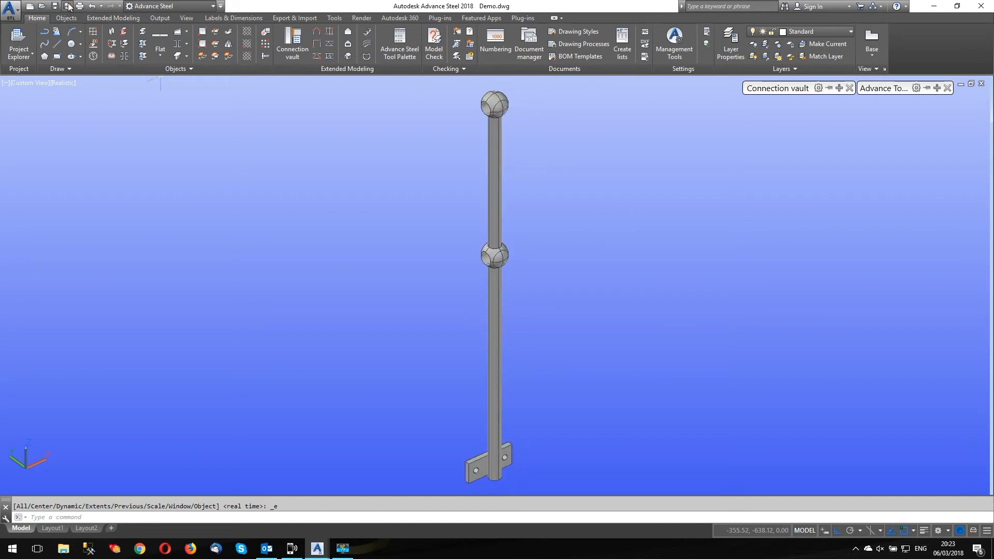
Check the Symbols Library folder path used for saving Demo.dwg, and leave without saving
click(67, 5)
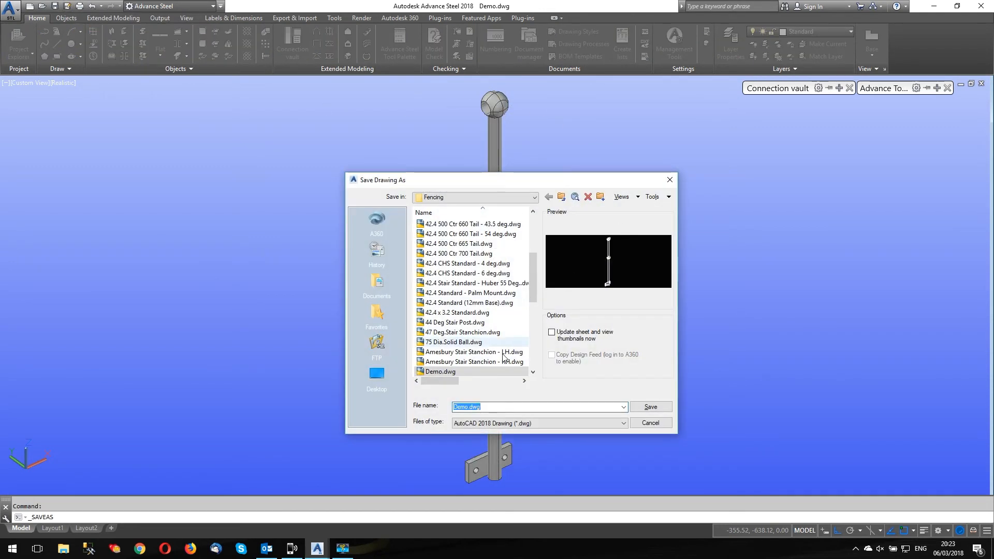
click(471, 197)
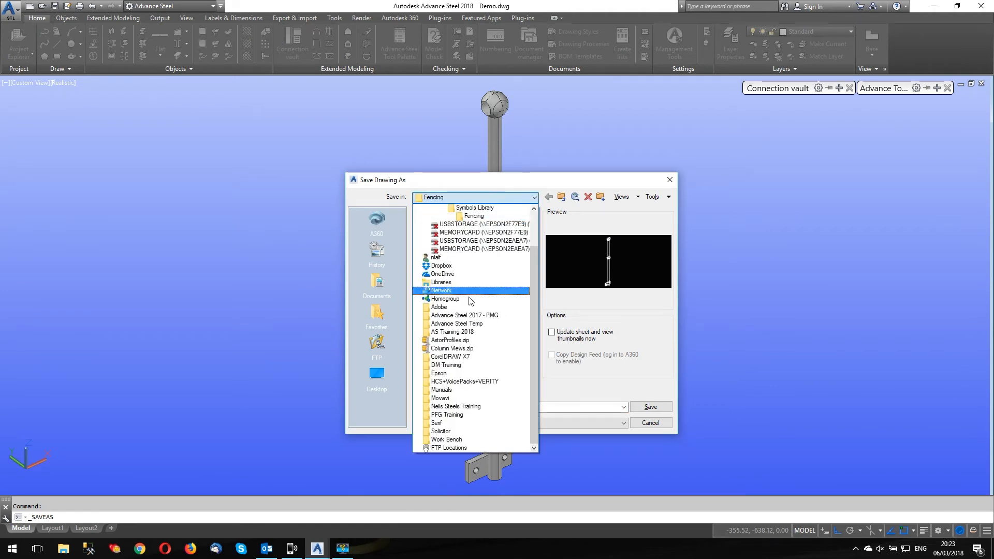
scroll(471, 290, up, 1)
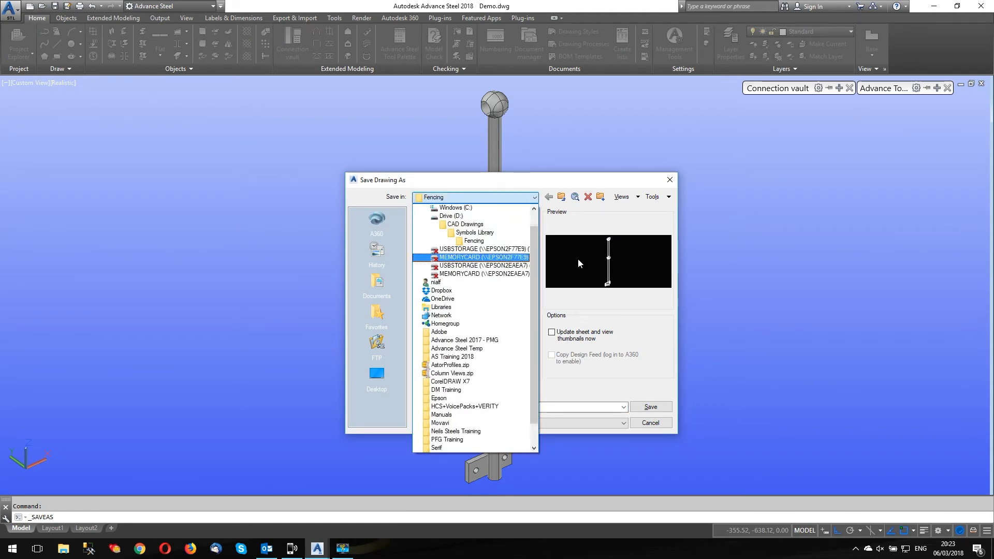
click(603, 222)
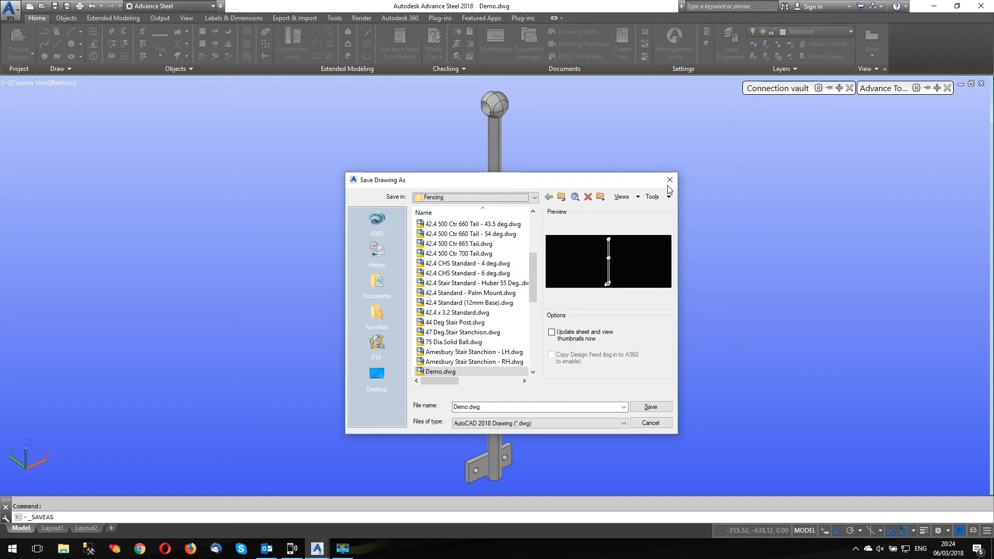
click(670, 179)
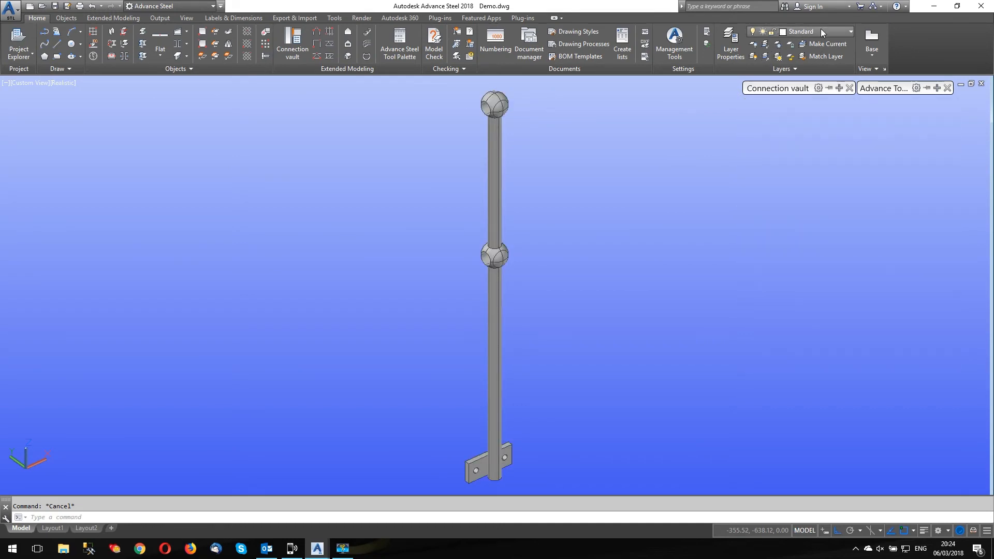
Switch back to Drawing2.dwg and delete the original tube post that overlaps the first Demo block stanchion
click(508, 98)
key(Escape)
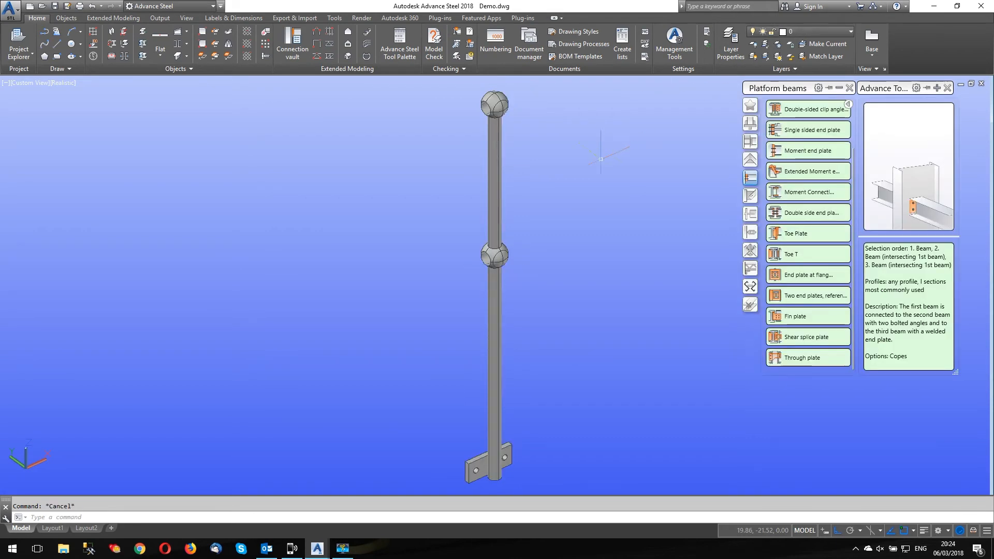
mouse_move(314, 550)
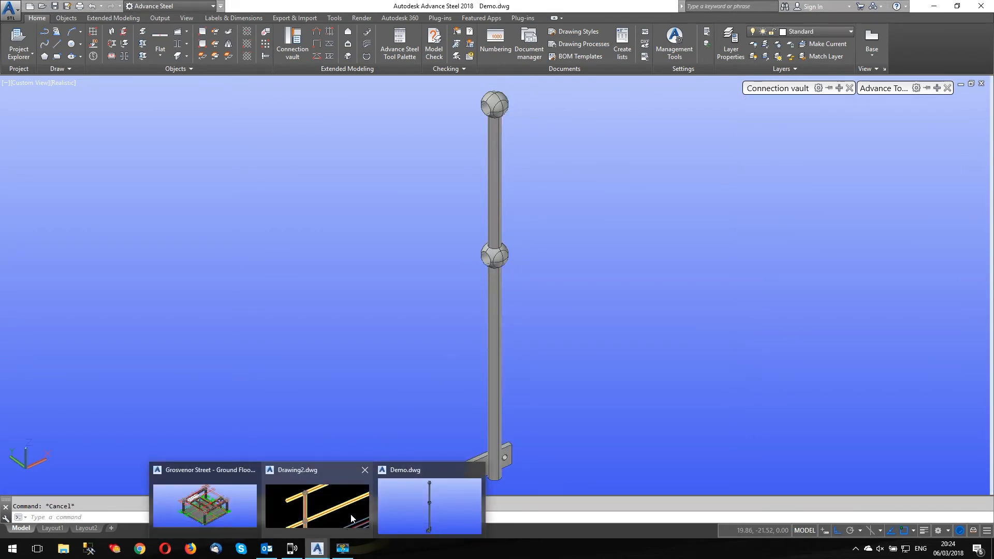
click(339, 515)
scroll(410, 182, down, 2)
scroll(388, 240, up, 6)
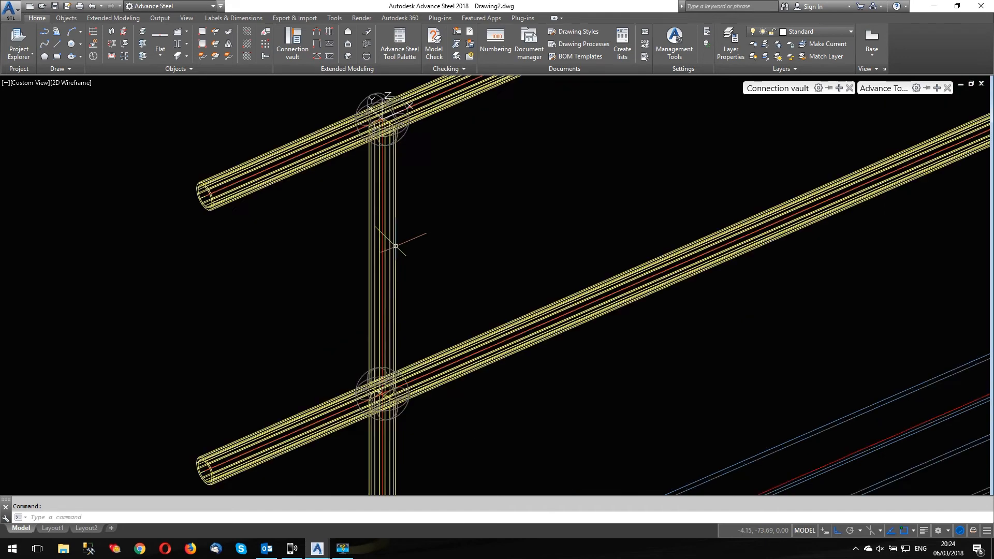
click(322, 254)
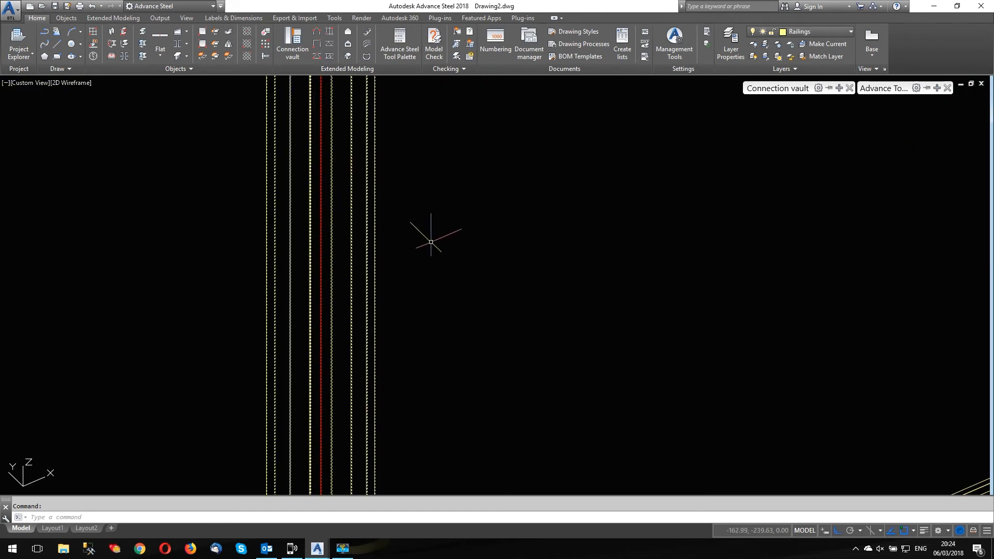
key(Delete)
scroll(402, 196, down, 5)
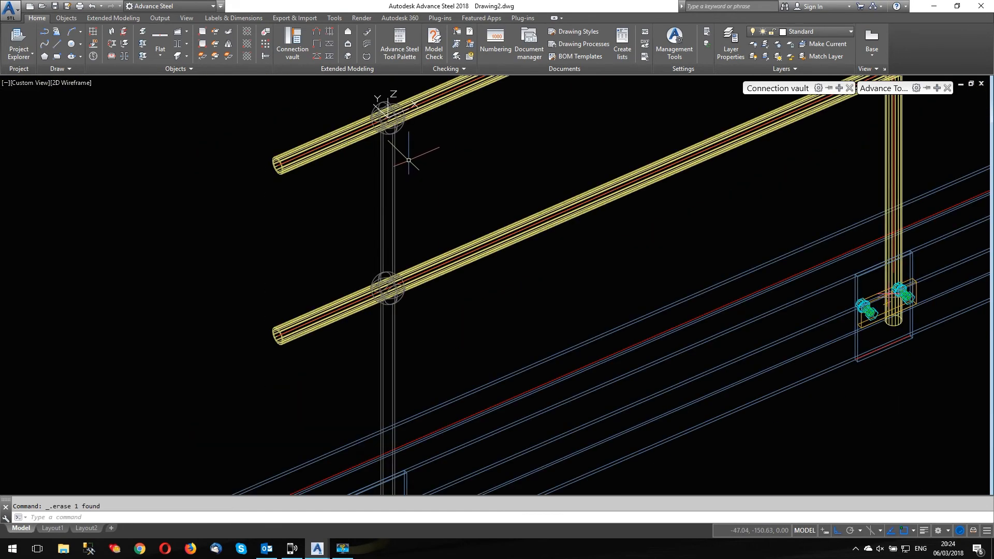
Delete the original base plate and its welds at the foot of the first stanchion, keeping the bolts
scroll(410, 257, up, 6)
key(Escape)
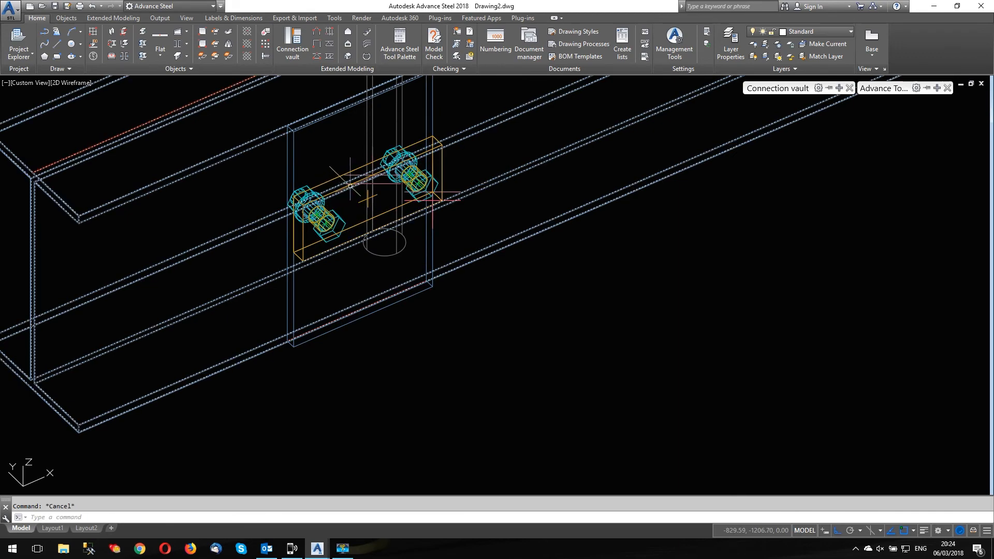
click(451, 197)
click(451, 201)
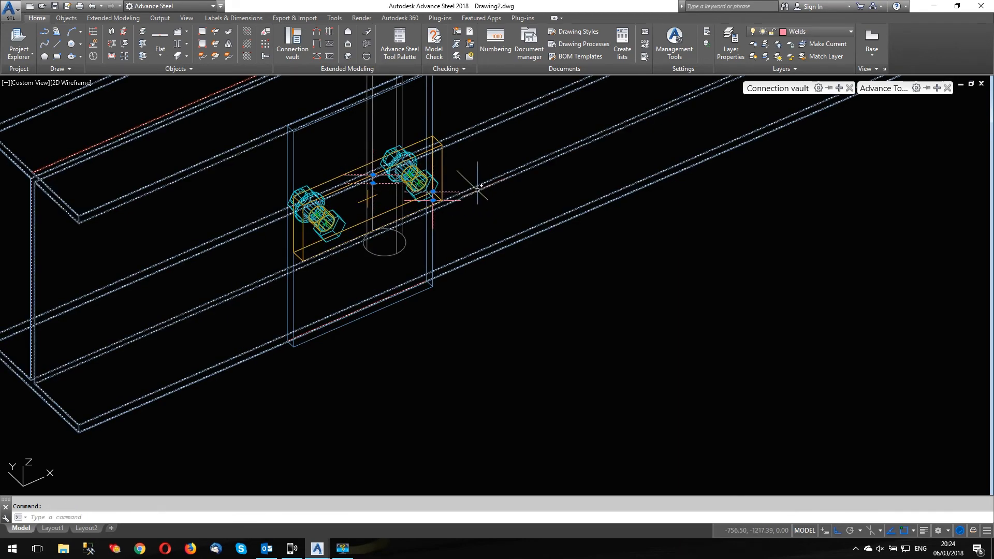
click(444, 162)
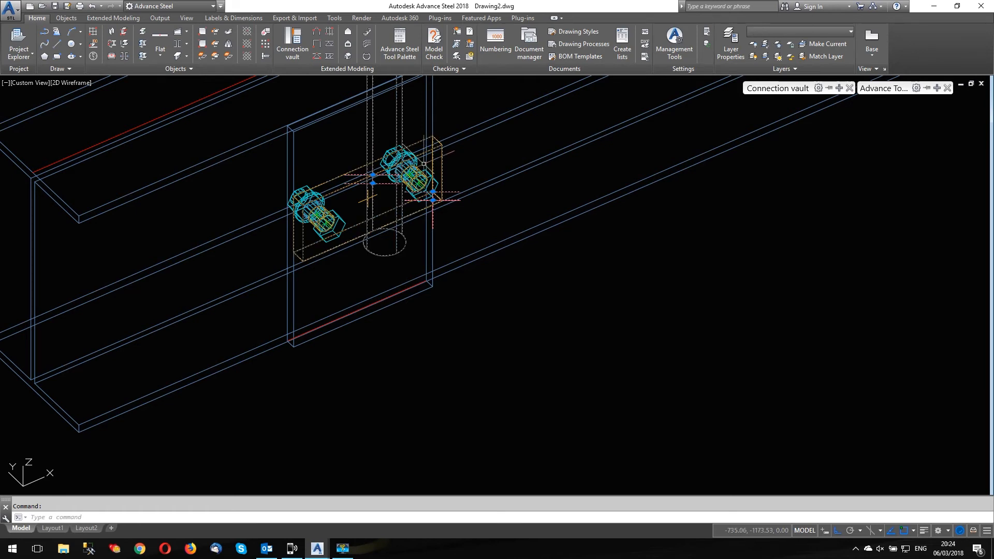
key(Caps_Lock)
key(Escape)
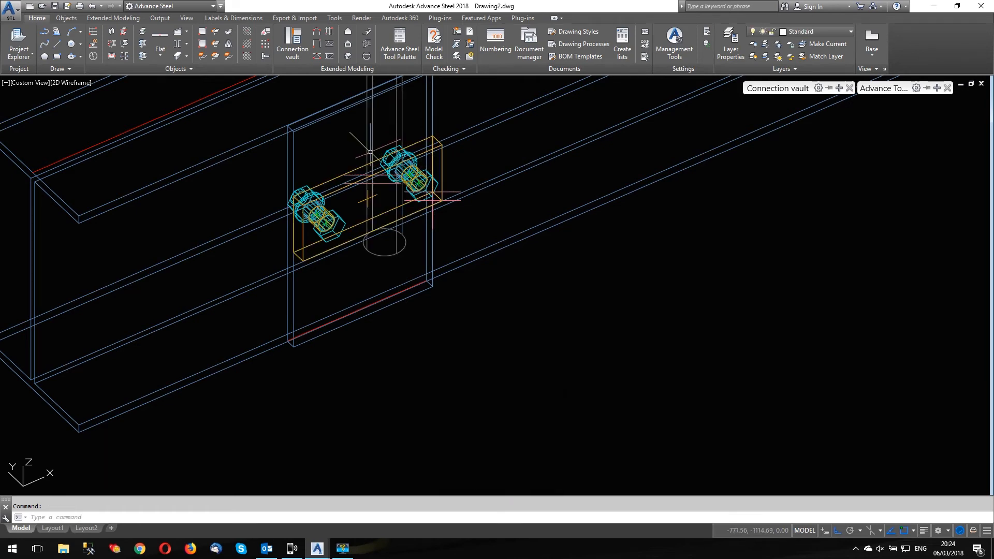
click(355, 171)
click(342, 177)
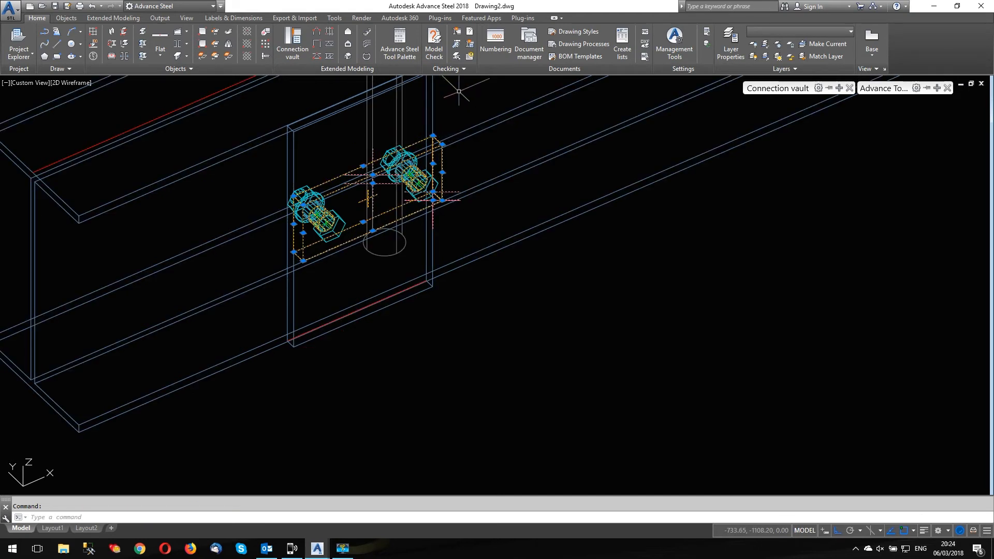
key(Delete)
Display the railing model in the Realistic visual style, viewed from the outer side of the first stanchion's foot
shift+middle_drag(459, 224, 518, 224)
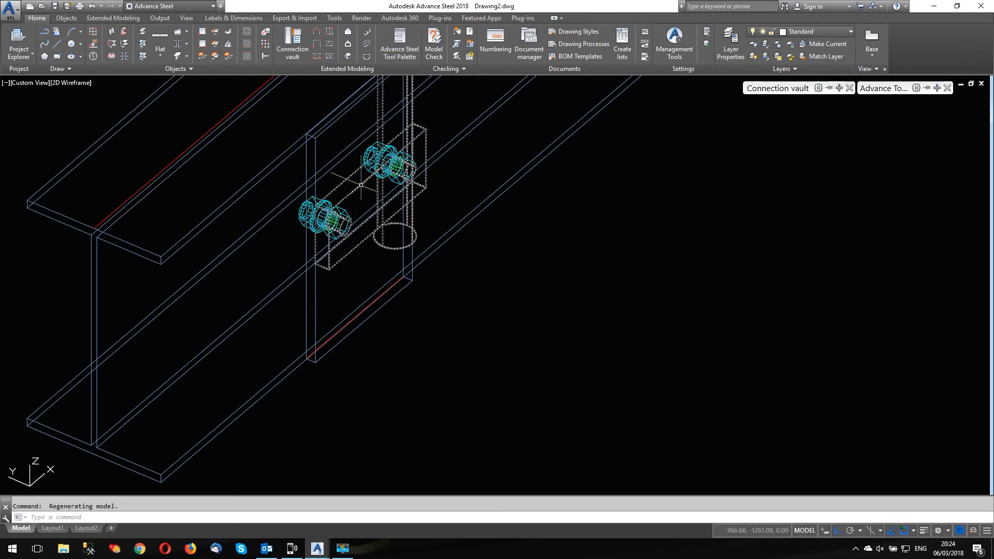
key(Escape)
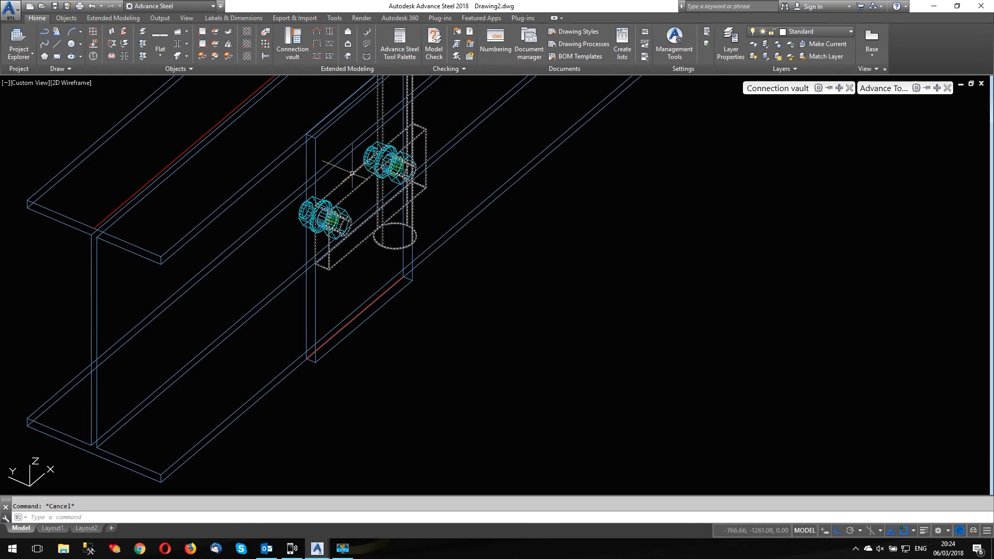
click(66, 18)
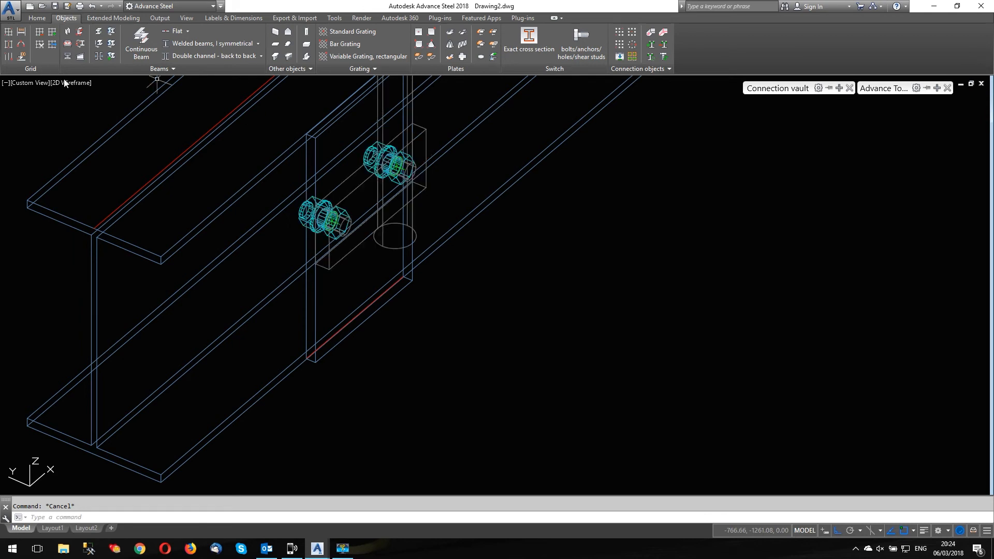
click(77, 82)
click(108, 139)
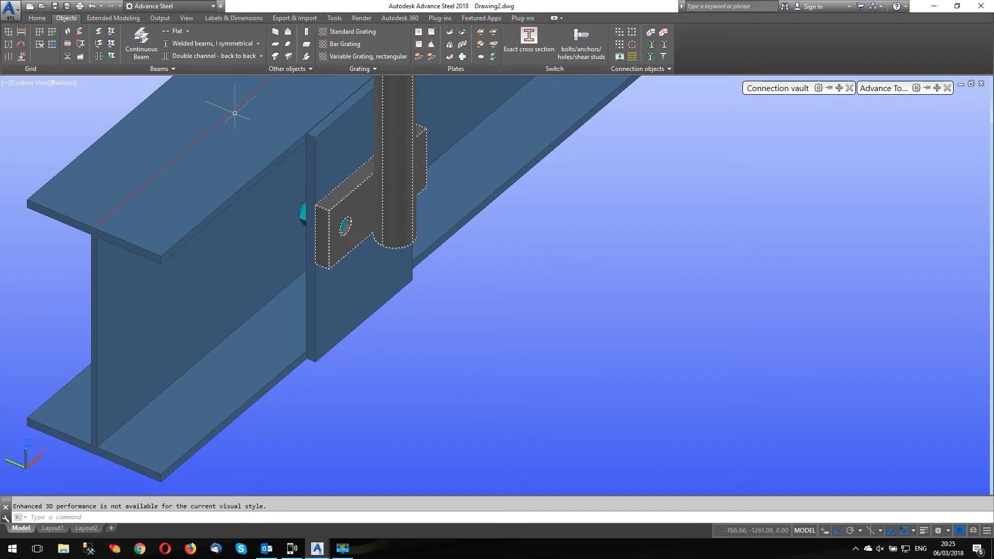
Add the first stanchion to the bolt connection at its foot with Add objects to connection
key(Escape)
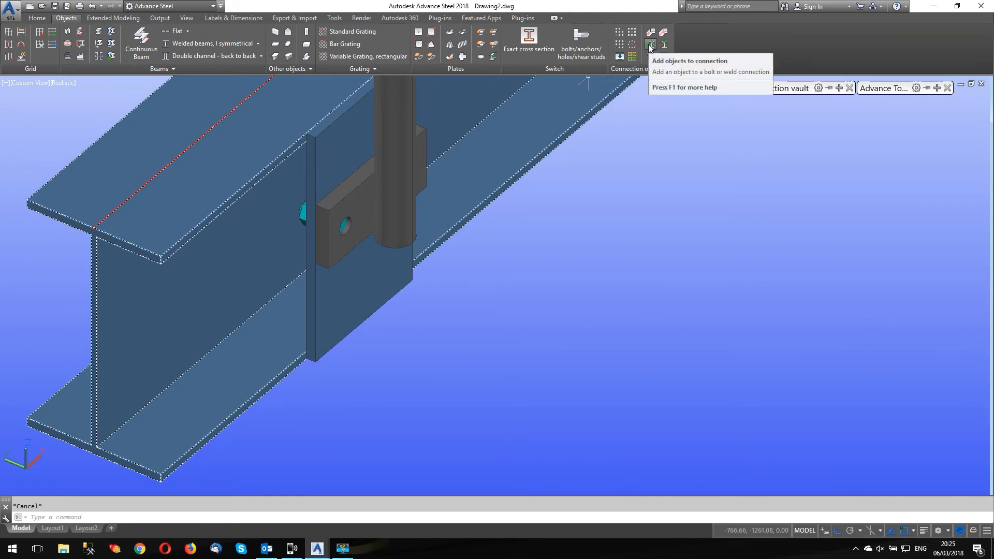
click(650, 47)
click(301, 216)
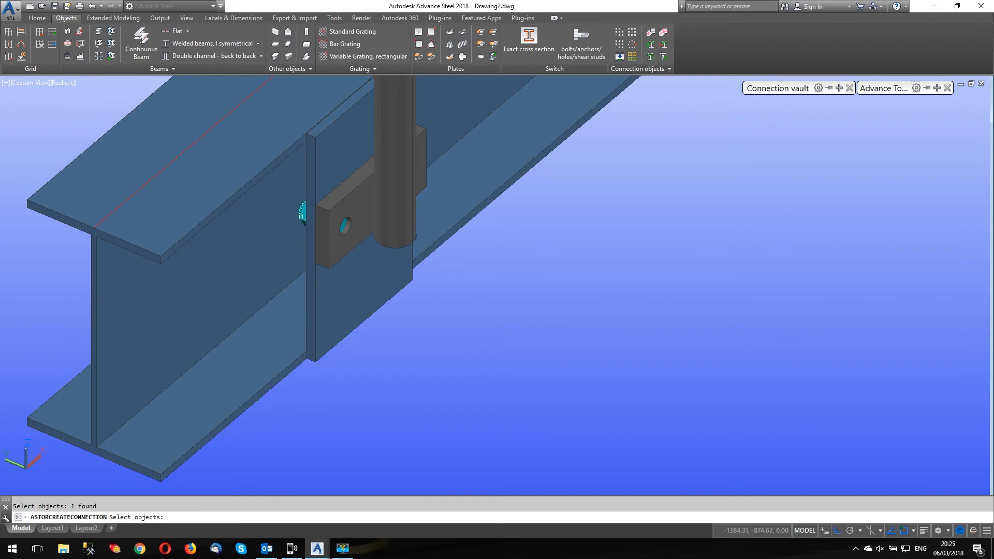
key(Return)
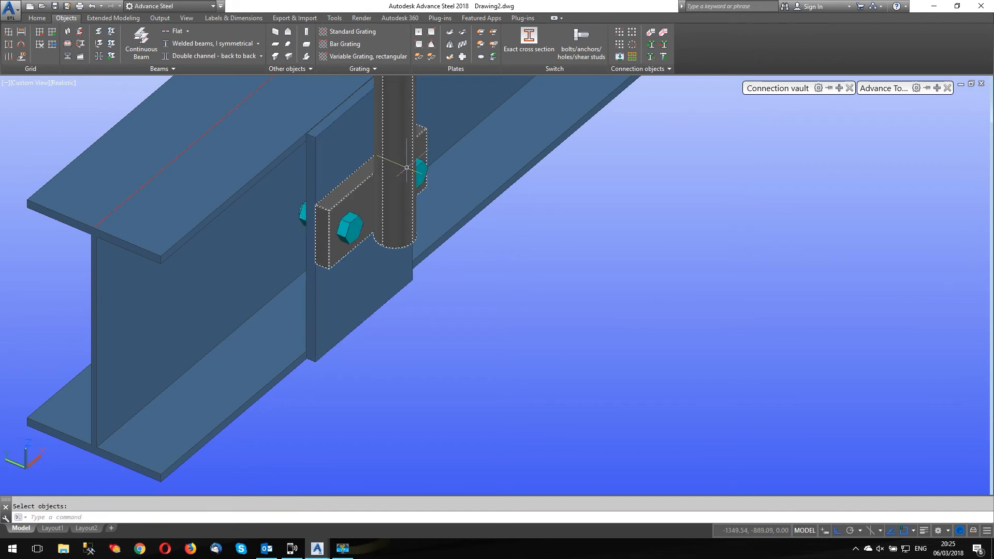
Delete the base plate, welds and bolts at the foot of the second post on the long beam
scroll(269, 310, down, 4)
scroll(176, 319, down, 3)
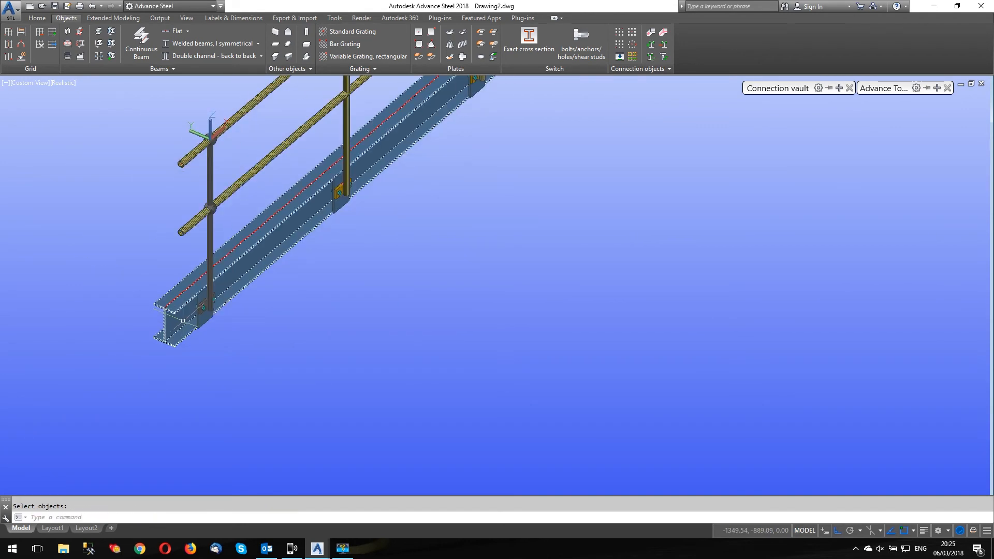
scroll(278, 90, up, 5)
key(Escape)
click(278, 90)
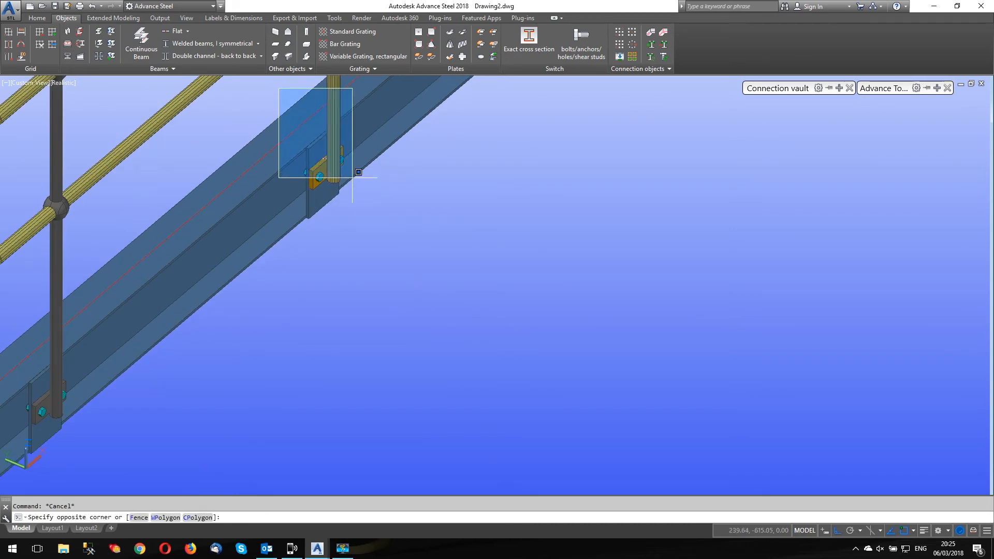
click(352, 184)
key(Delete)
scroll(263, 224, down, 3)
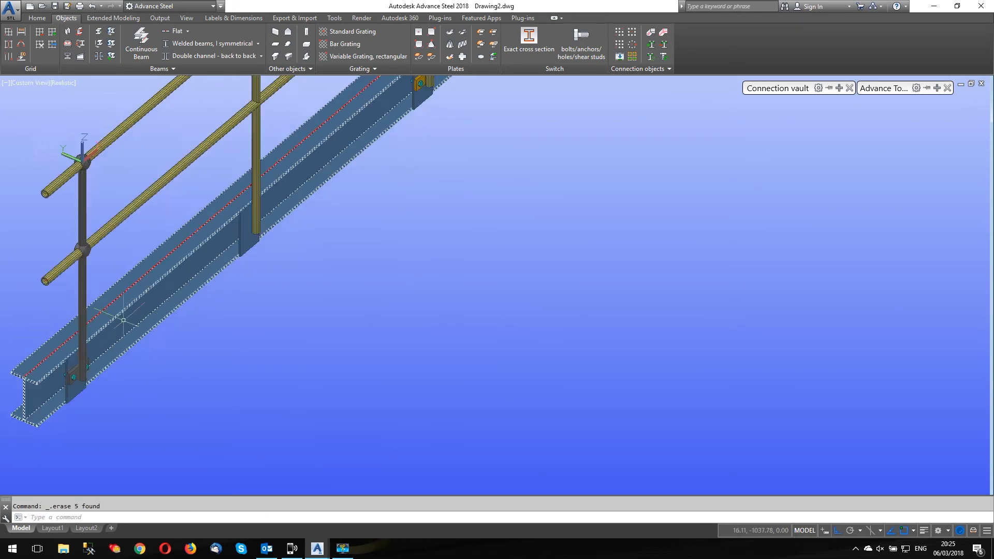
Delete the base plates, welds and bolts at the feet of the third and fourth posts on the long beam
scroll(311, 166, up, 3)
click(298, 115)
click(354, 185)
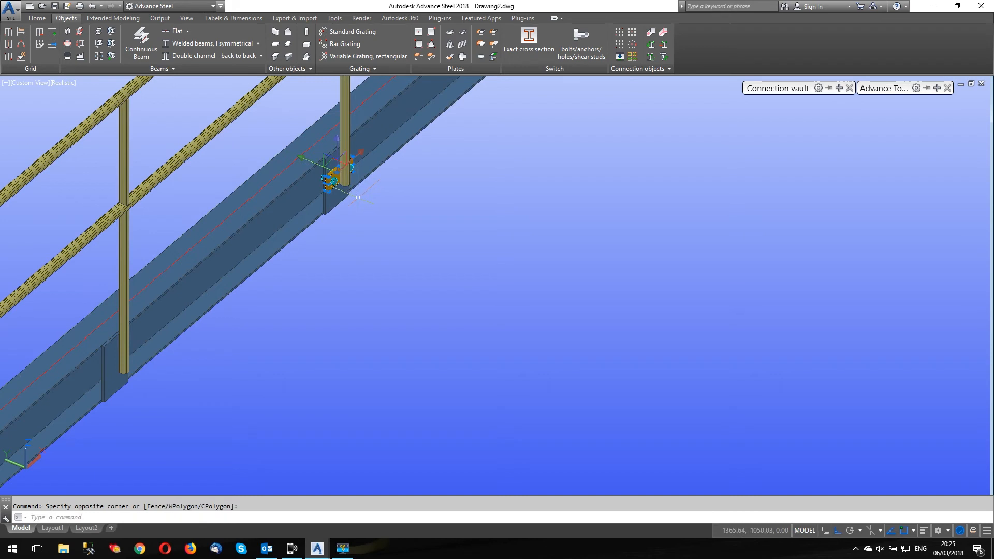
scroll(352, 171, down, 5)
scroll(354, 141, up, 3)
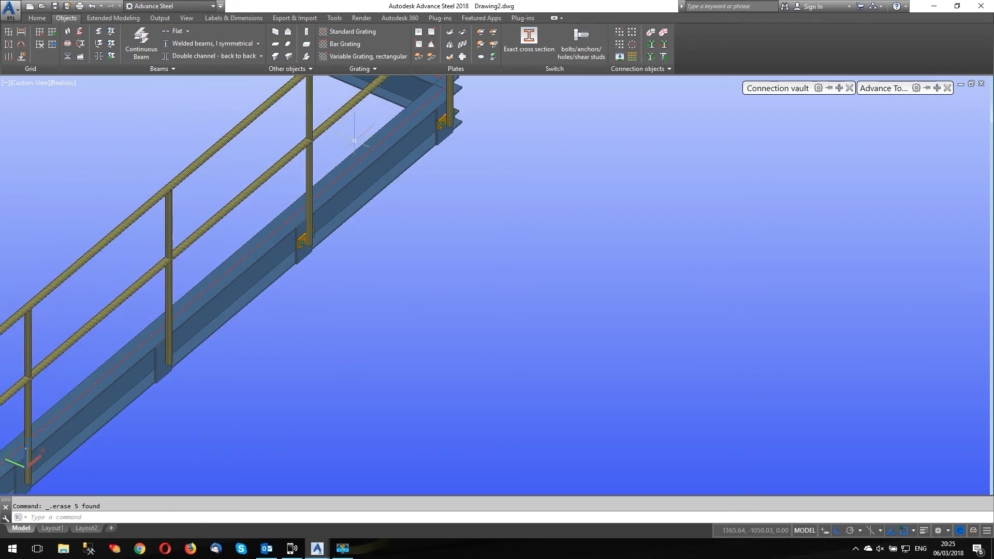
click(282, 199)
click(321, 247)
key(Delete)
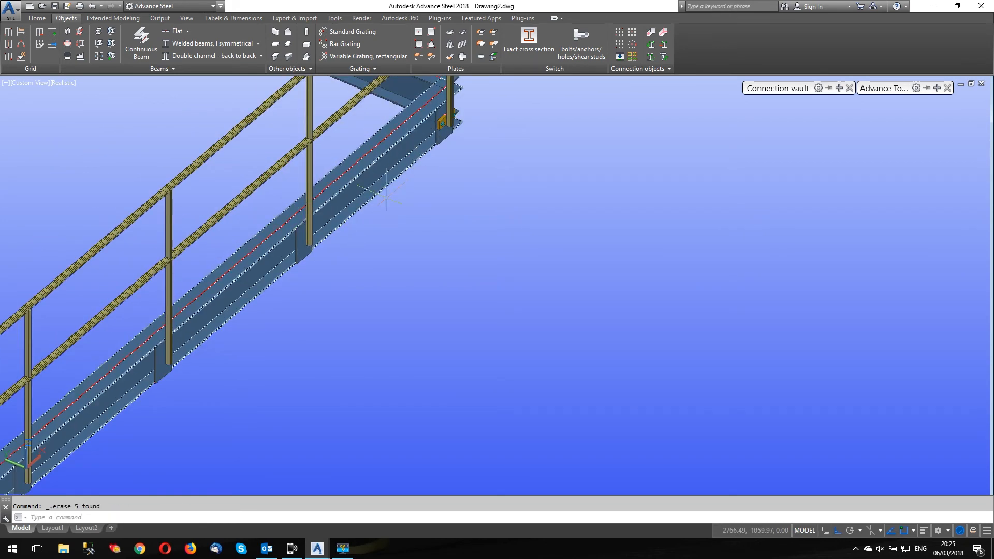
Delete the base plate and bolts at the last post of the long beam, next to the corner
scroll(438, 123, down, 4)
scroll(382, 129, up, 3)
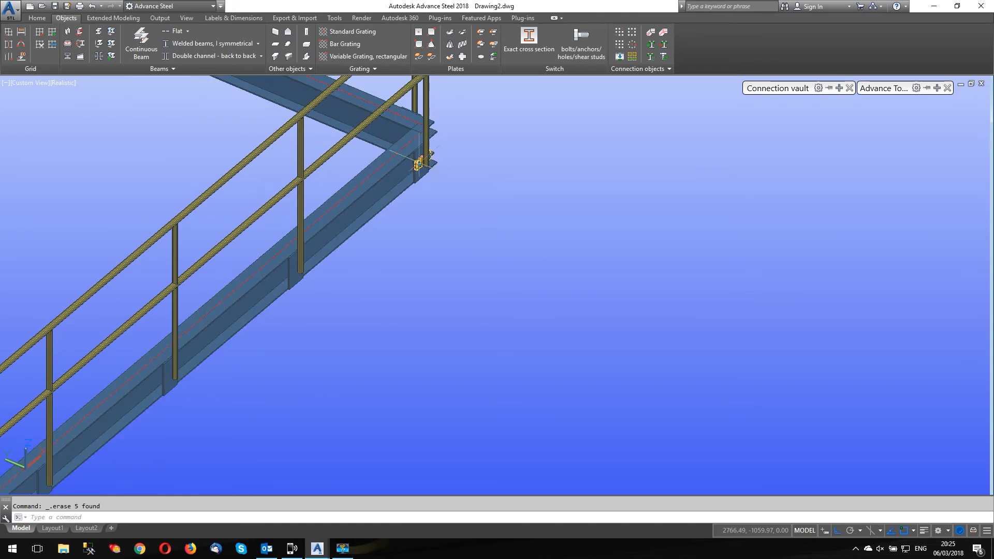
scroll(375, 152, up, 4)
key(Escape)
scroll(429, 146, down, 2)
scroll(414, 140, up, 3)
click(405, 137)
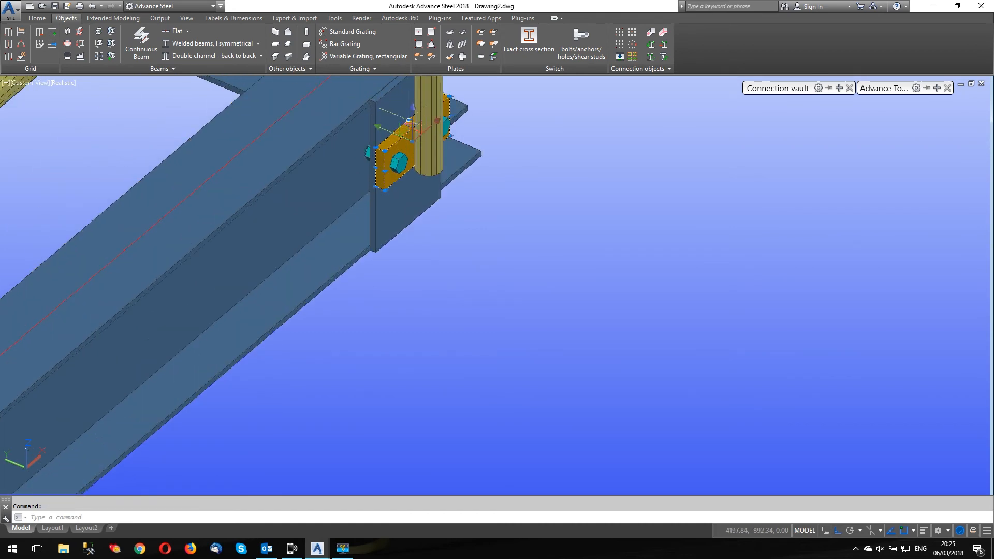
key(Delete)
scroll(352, 217, down, 3)
click(370, 213)
key(Delete)
scroll(417, 219, up, 2)
Delete the base plates, welds and bolts of the corner post and the middle post on the second beam
shift+middle_drag(439, 216, 361, 201)
scroll(360, 200, down, 2)
scroll(337, 161, up, 3)
key(Escape)
click(353, 158)
click(421, 230)
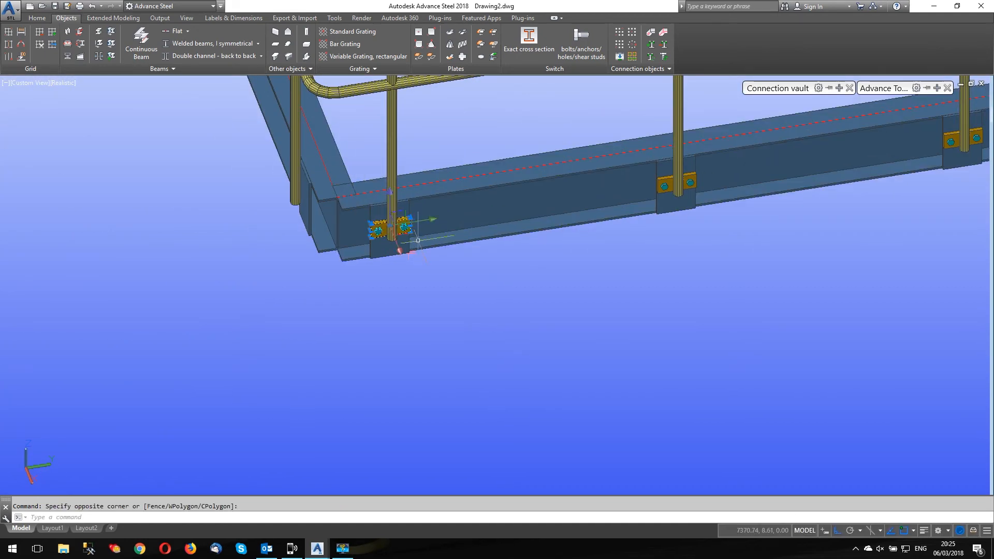
key(Delete)
click(628, 122)
click(713, 223)
key(Delete)
Delete the base plate, welds and bolts at the end post of the second beam
scroll(460, 193, down, 5)
scroll(511, 156, up, 6)
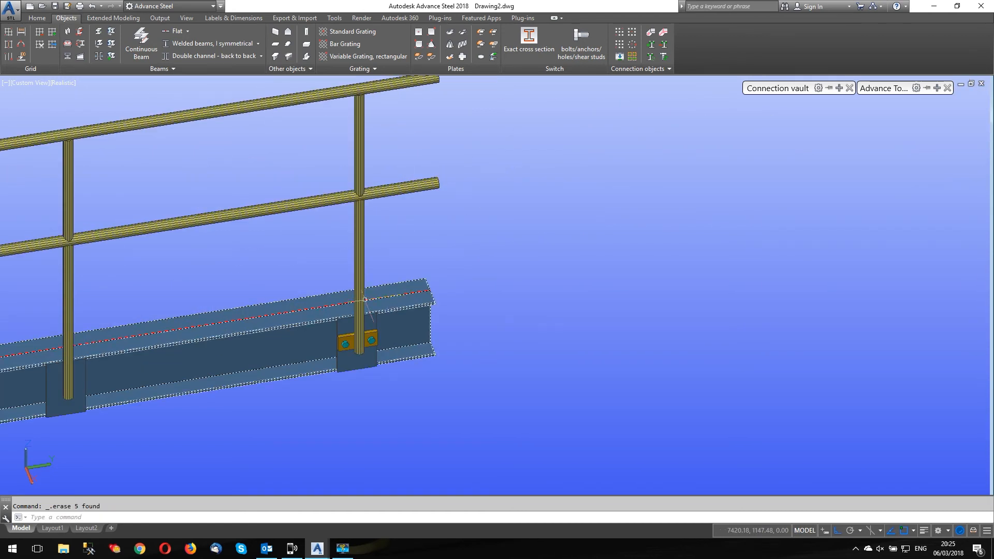
click(307, 281)
click(392, 357)
key(Delete)
scroll(586, 224, down, 2)
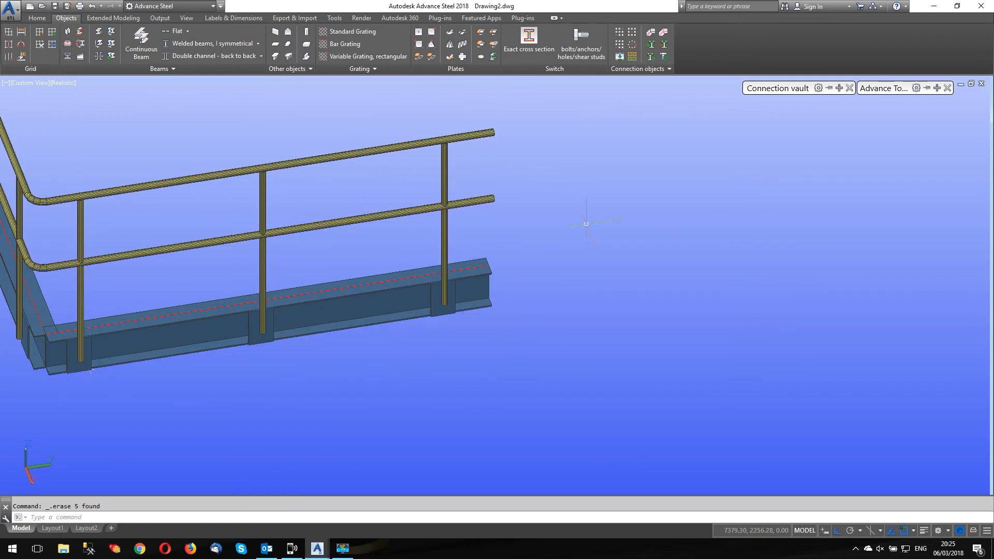
Copy the stanchion and its bolts from the long beam's first post to its other four posts with Transform and Connect, using the top ball's centre
shift+middle_drag(534, 268, 680, 242)
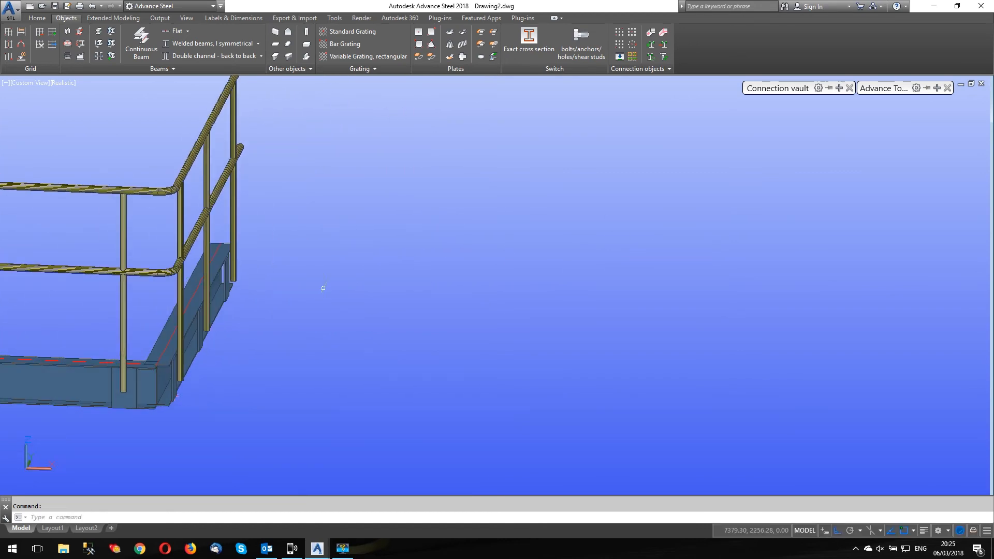
scroll(323, 287, down, 2)
shift+middle_drag(323, 288, 452, 297)
scroll(453, 296, down, 2)
scroll(313, 355, up, 3)
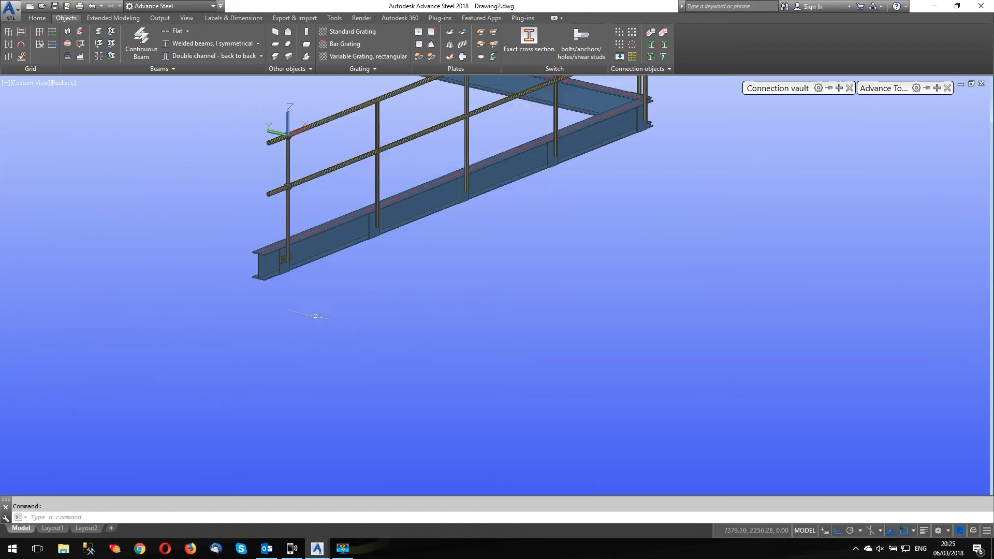
scroll(288, 226, up, 3)
key(Escape)
click(392, 231)
mouse_move(883, 88)
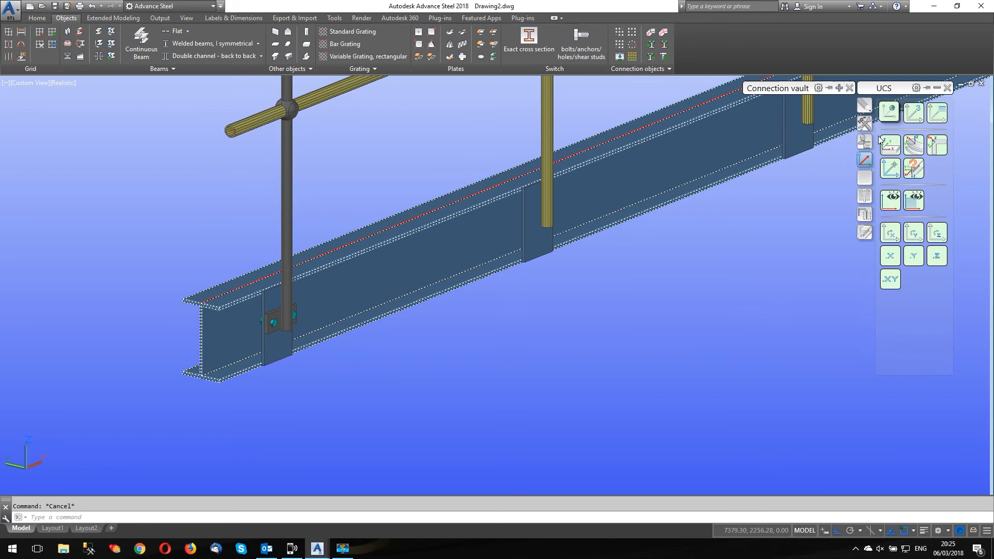
click(890, 167)
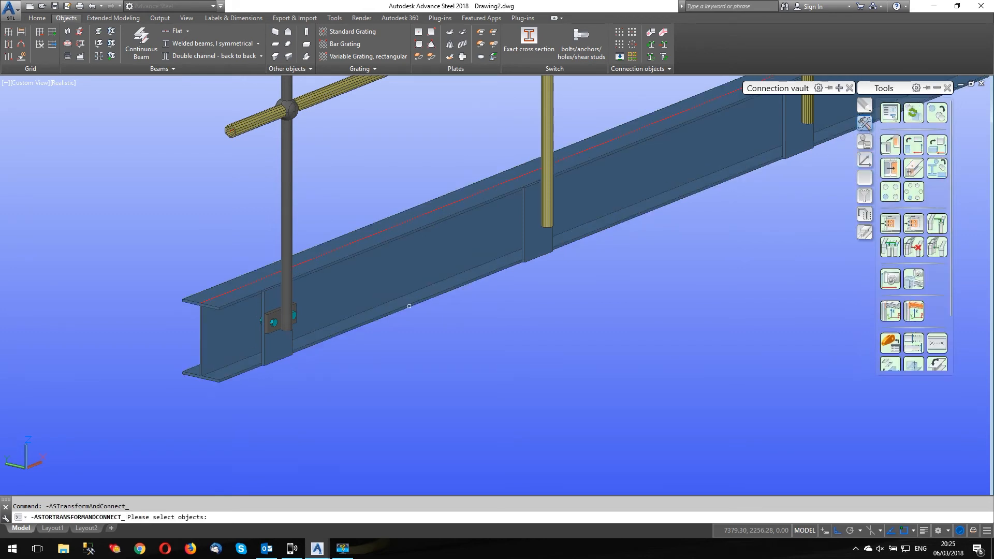
scroll(275, 318, up, 3)
click(275, 318)
scroll(264, 365, down, 6)
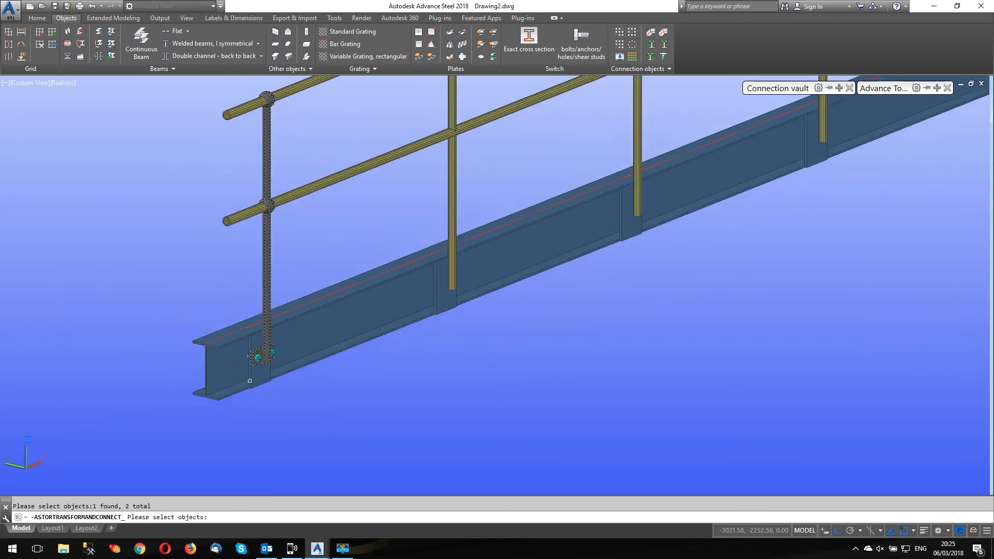
key(Return)
scroll(263, 214, up, 4)
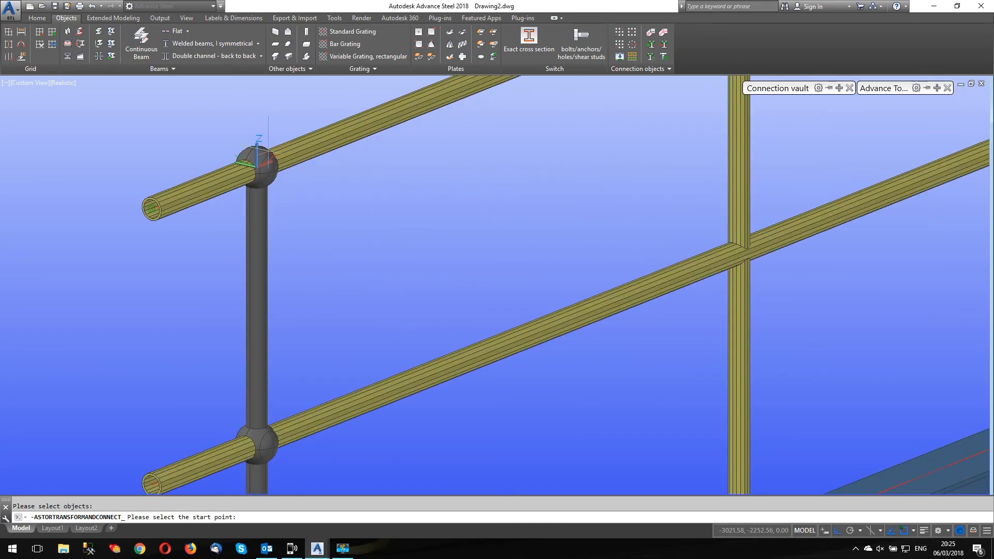
shift+right_click(264, 109)
click(303, 240)
click(255, 166)
scroll(206, 256, down, 4)
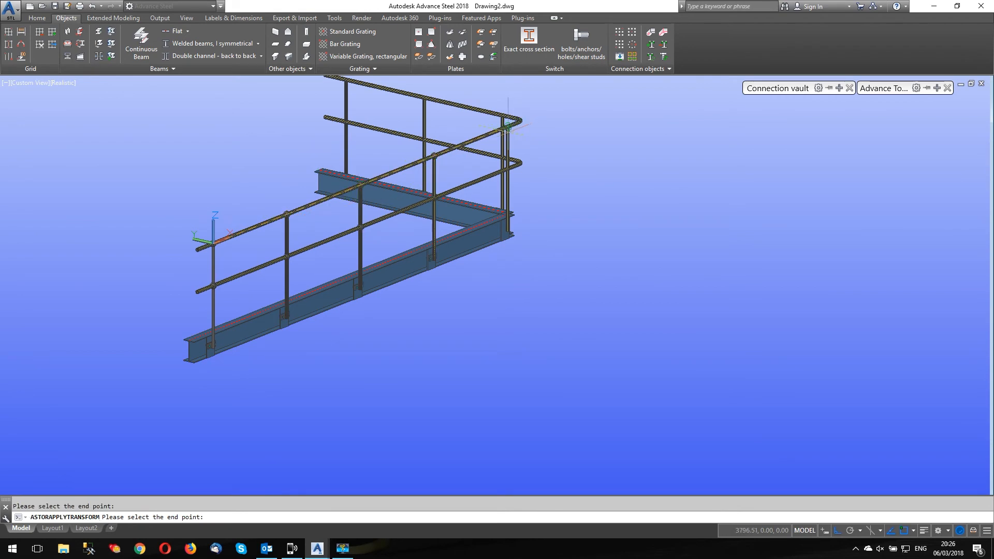
key(Escape)
Delete the four original tube posts that overlap the copied stanchions along the long beam
scroll(517, 137, up, 5)
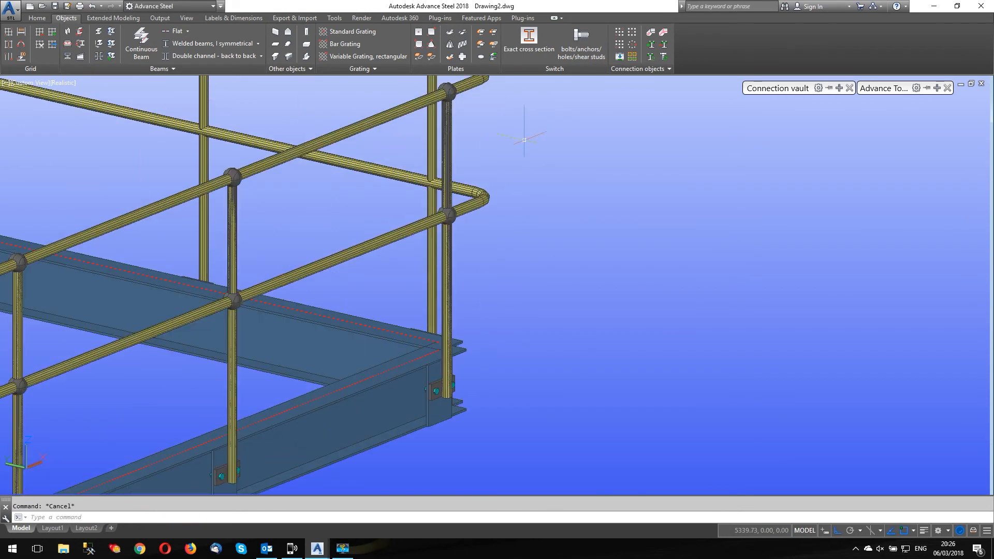
click(448, 276)
key(Escape)
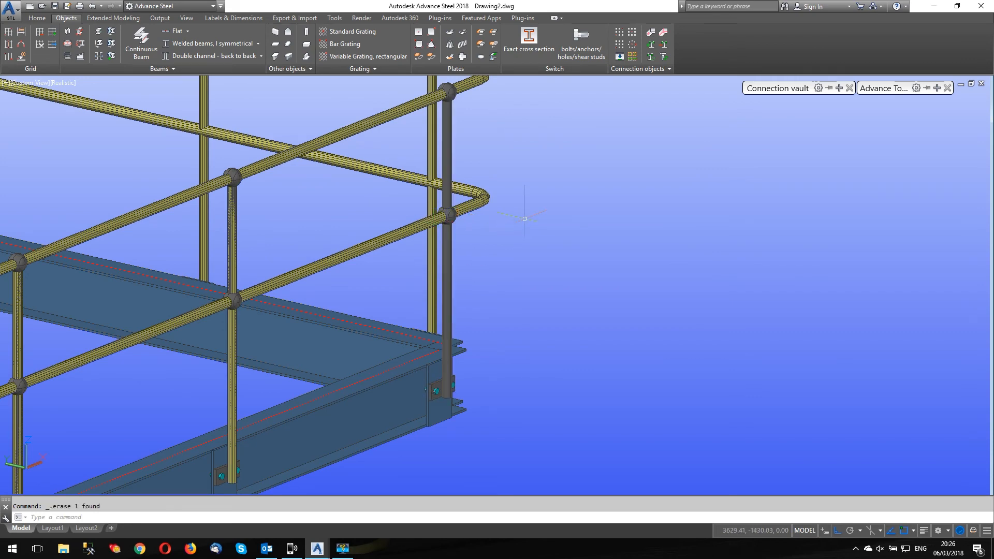
click(235, 337)
key(Delete)
scroll(238, 338, down, 5)
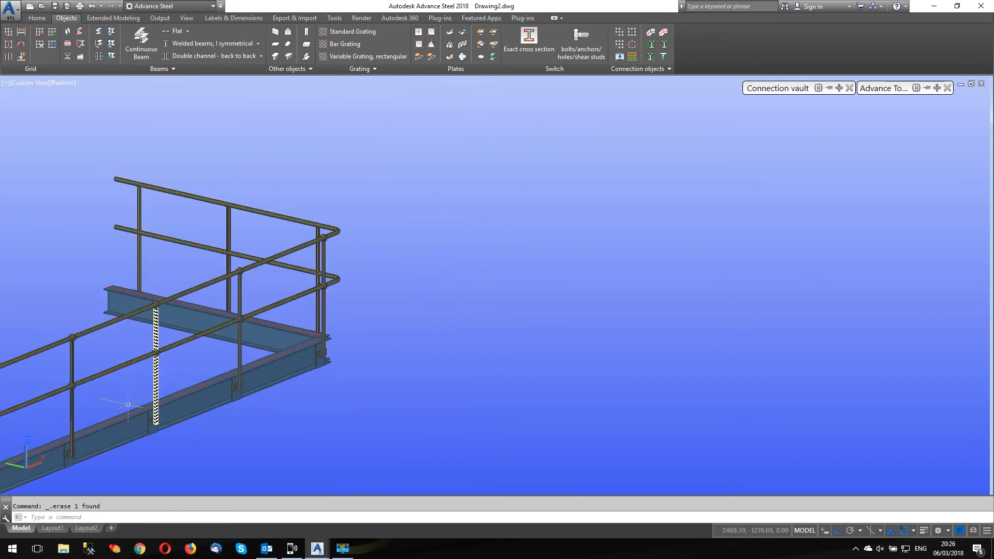
scroll(145, 394, up, 4)
click(257, 311)
key(Escape)
click(86, 390)
key(Escape)
scroll(626, 118, down, 1)
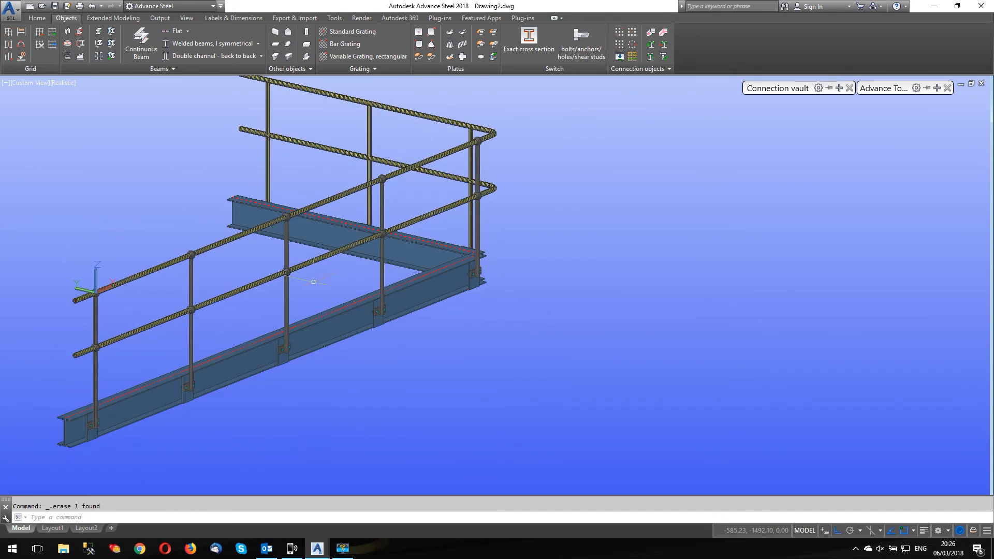
Try to copy only the long beam's last stanchion, without its bolts, to the second beam's corner post using Transform and Connect
click(446, 316)
scroll(228, 371, down, 2)
scroll(442, 207, up, 4)
shift+middle_drag(442, 207, 314, 271)
scroll(354, 290, down, 5)
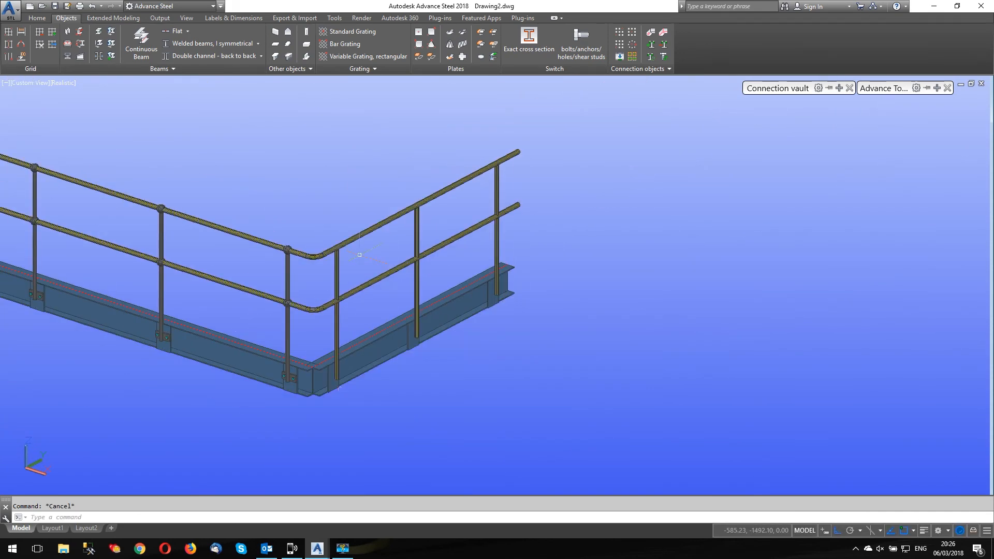
scroll(353, 239, up, 5)
mouse_move(883, 88)
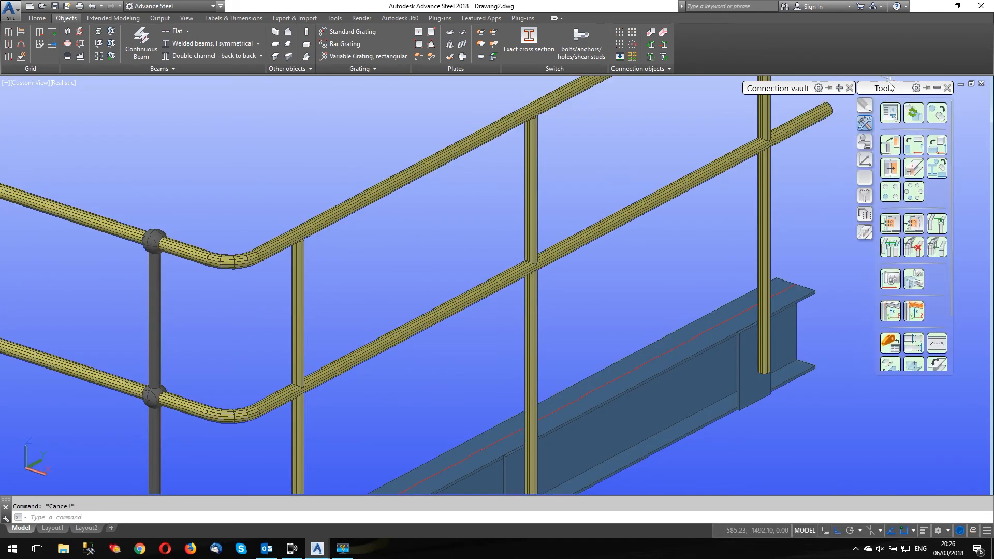
click(891, 145)
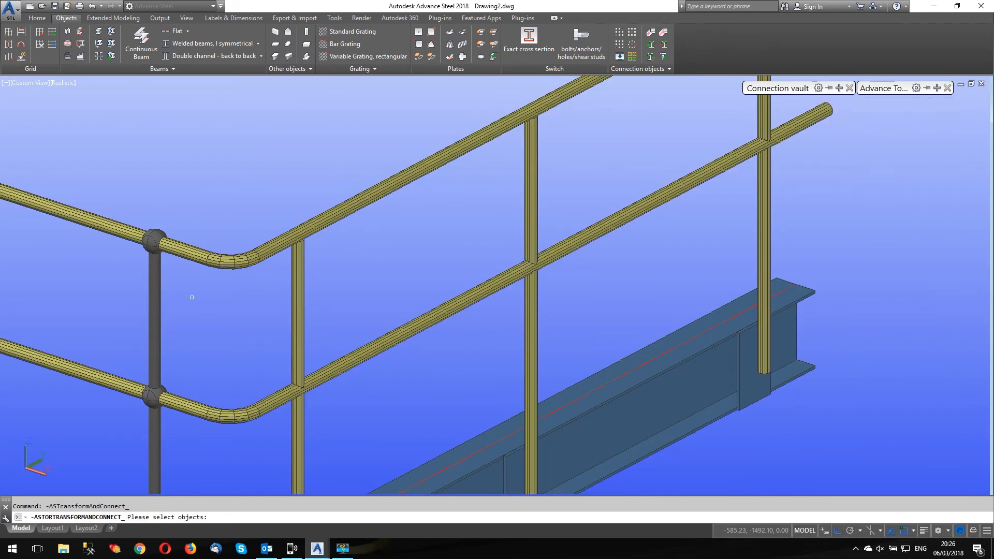
click(155, 269)
right_click(184, 182)
shift+right_click(184, 182)
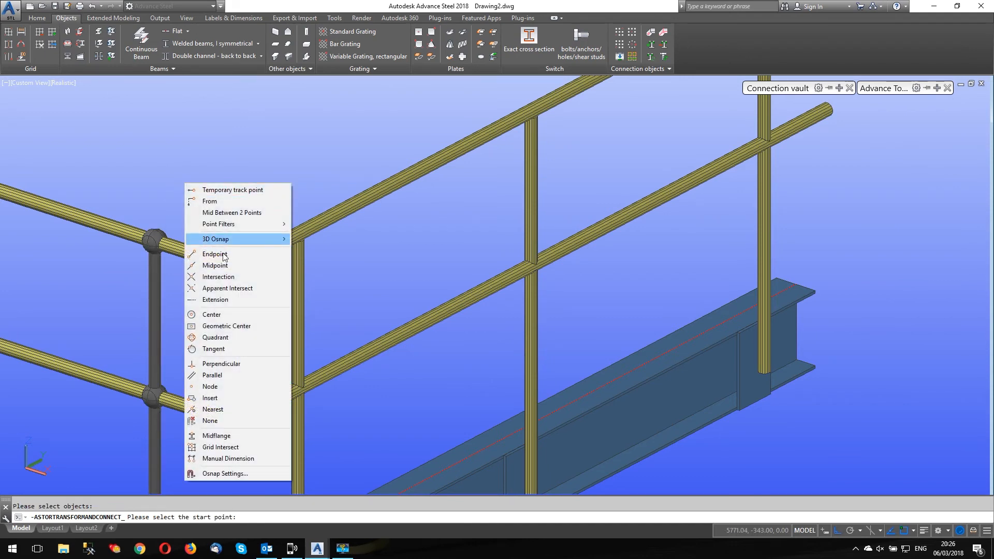
click(213, 318)
click(155, 241)
click(299, 234)
key(Escape)
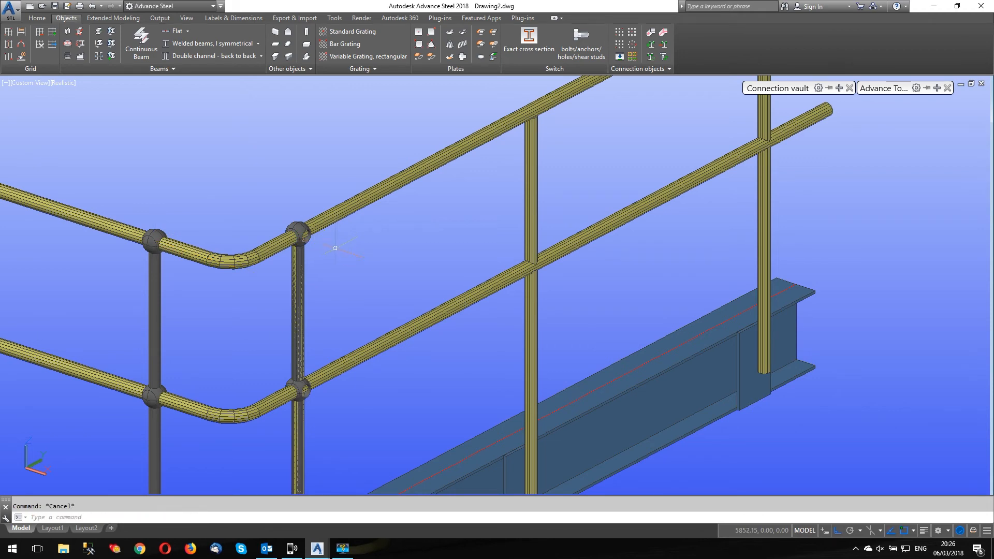
Delete the stanchion copy placed without bolts at the second beam's corner post
scroll(331, 221, down, 5)
scroll(332, 368, up, 5)
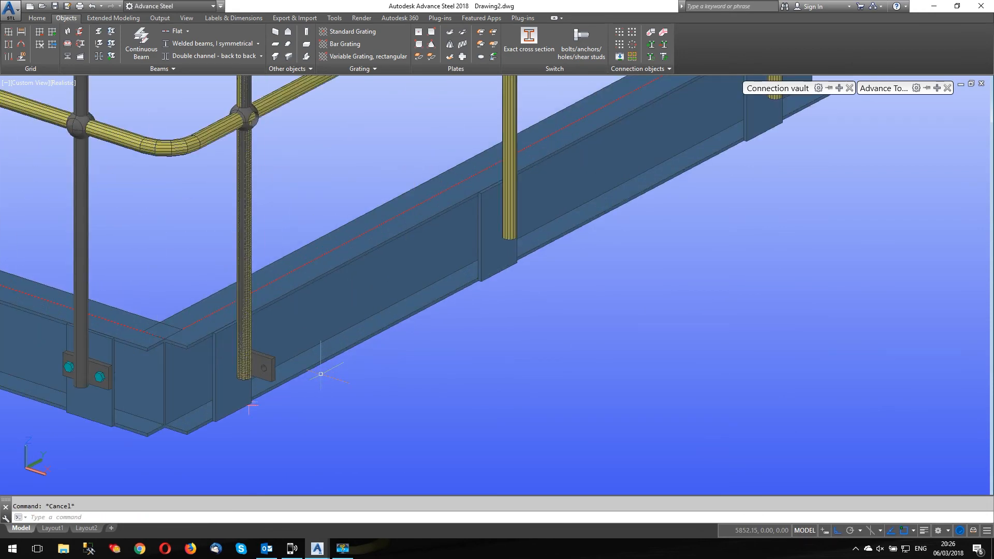
scroll(320, 373, down, 4)
click(352, 365)
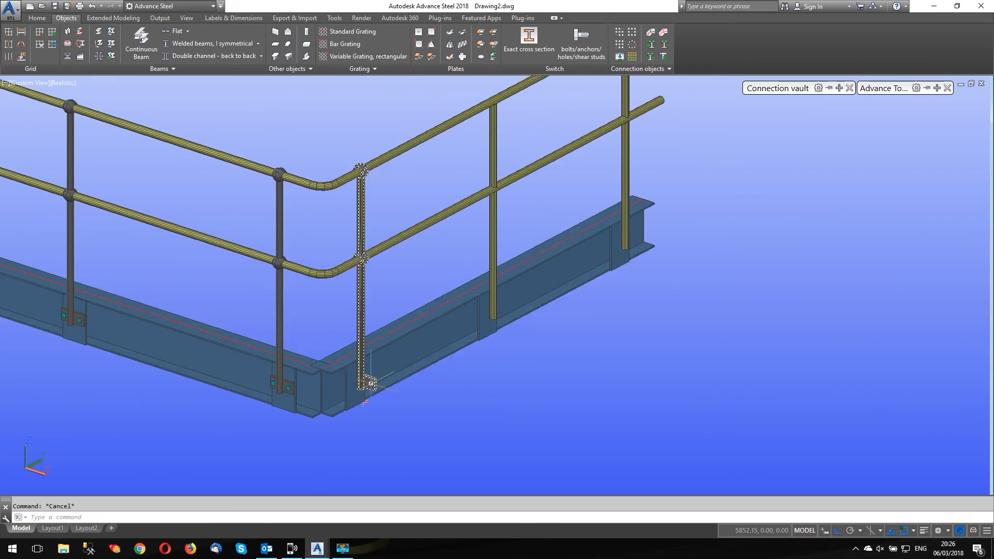
key(Delete)
Copy the long beam's last stanchion together with its bolts to the second beam's corner post, from top ball centre to the post's top
mouse_move(872, 76)
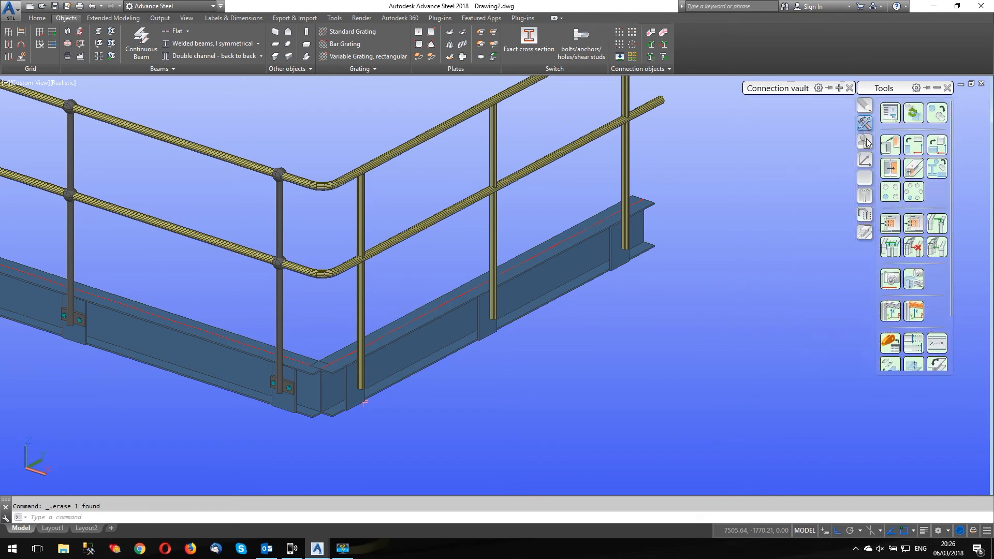
click(891, 144)
click(291, 228)
click(283, 236)
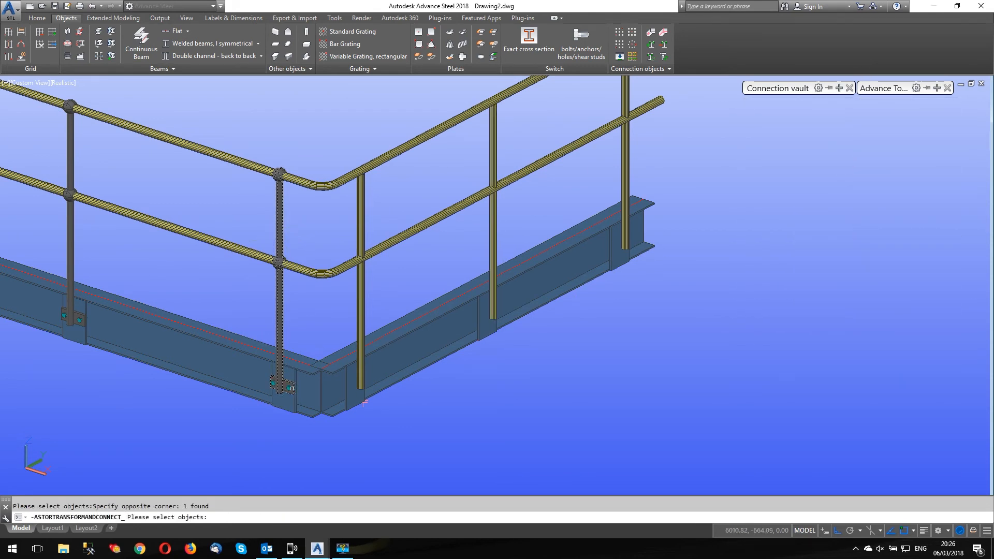
key(Return)
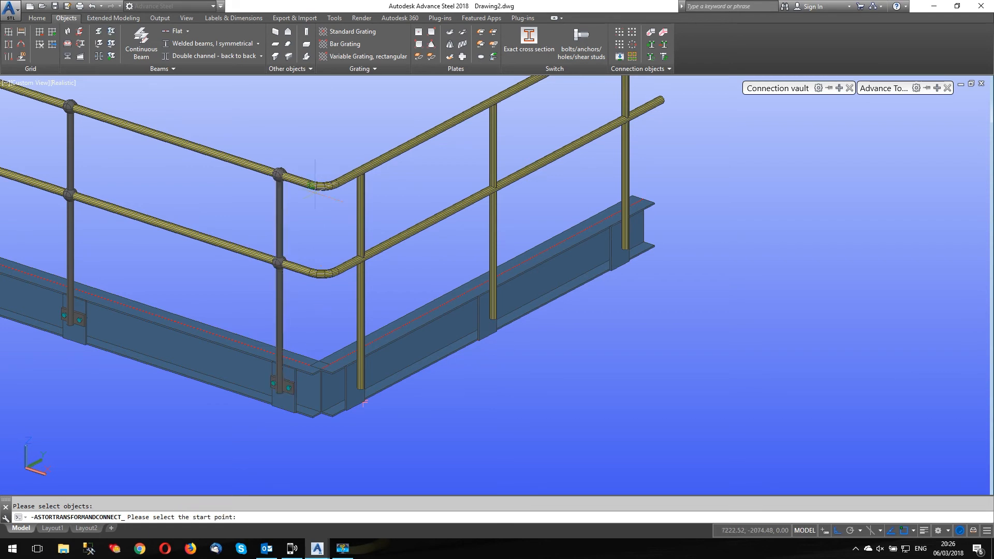
shift+right_click(294, 141)
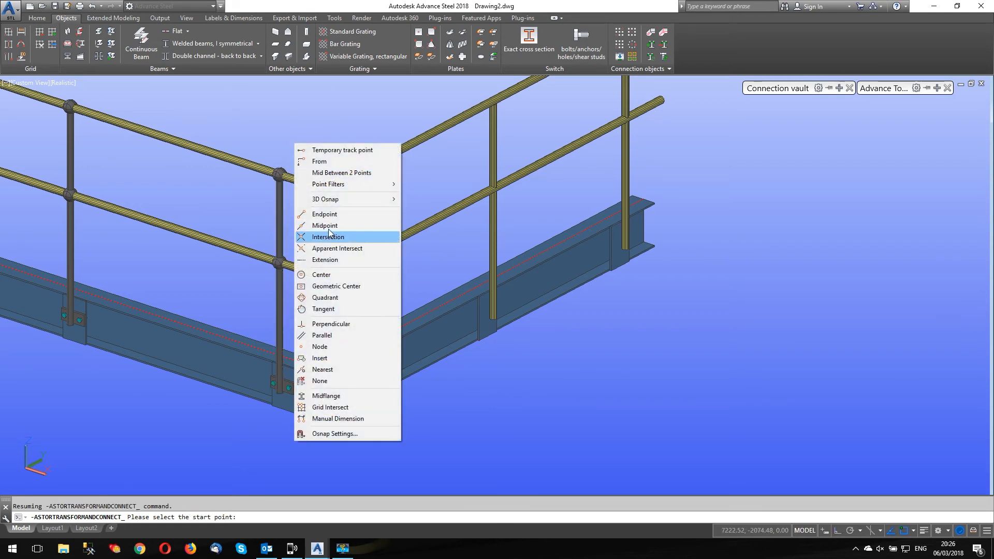
click(324, 275)
click(279, 175)
click(361, 169)
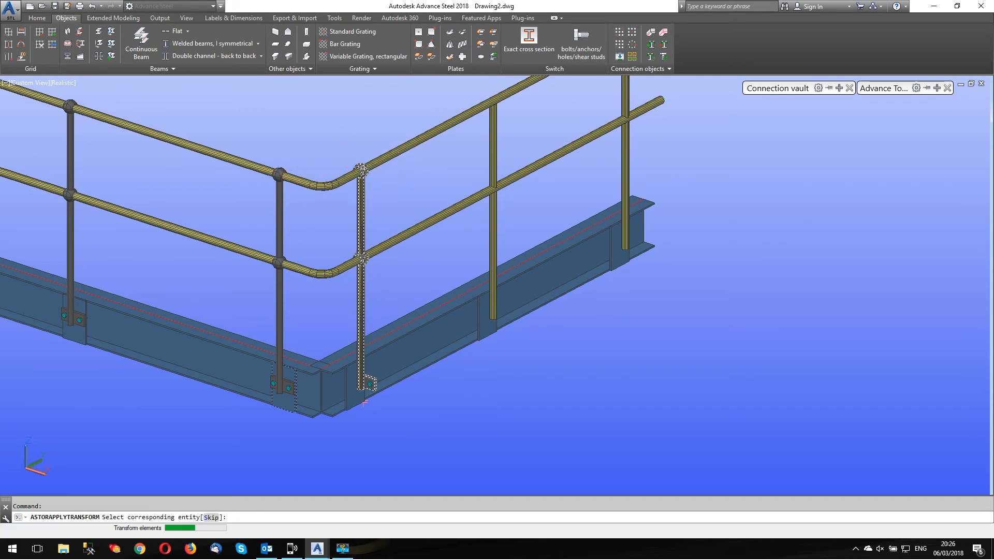
key(Escape)
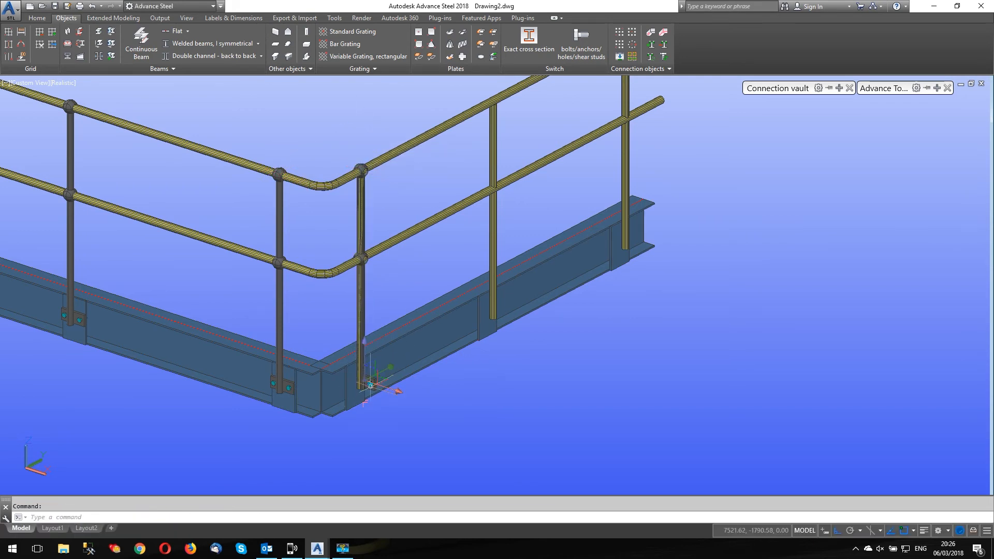
Rotate the copied stanchion and its bolts 90° about the top ball so the foot plate lies along the second beam
scroll(371, 384, up, 3)
click(355, 366)
scroll(357, 369, down, 4)
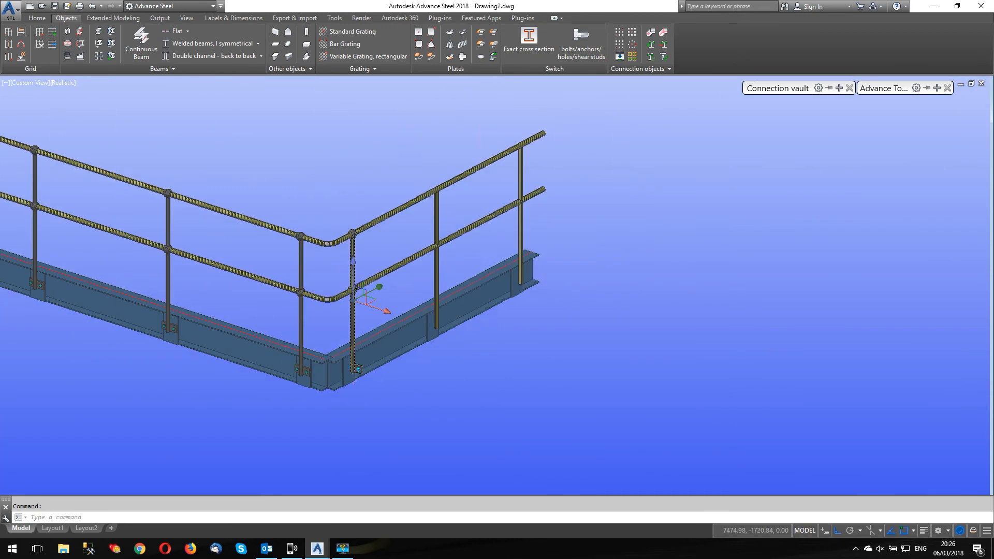
right_click(574, 175)
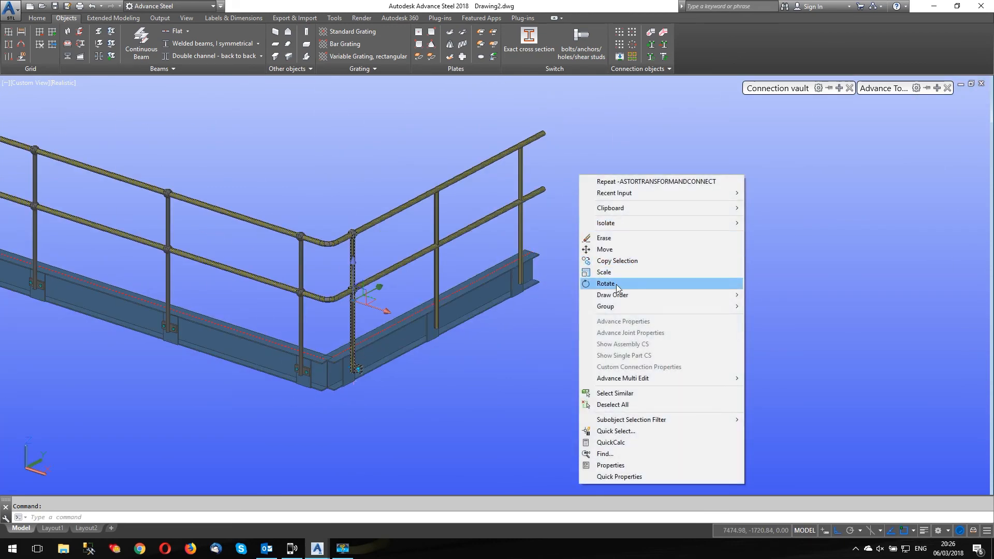
click(595, 284)
scroll(359, 176, up, 3)
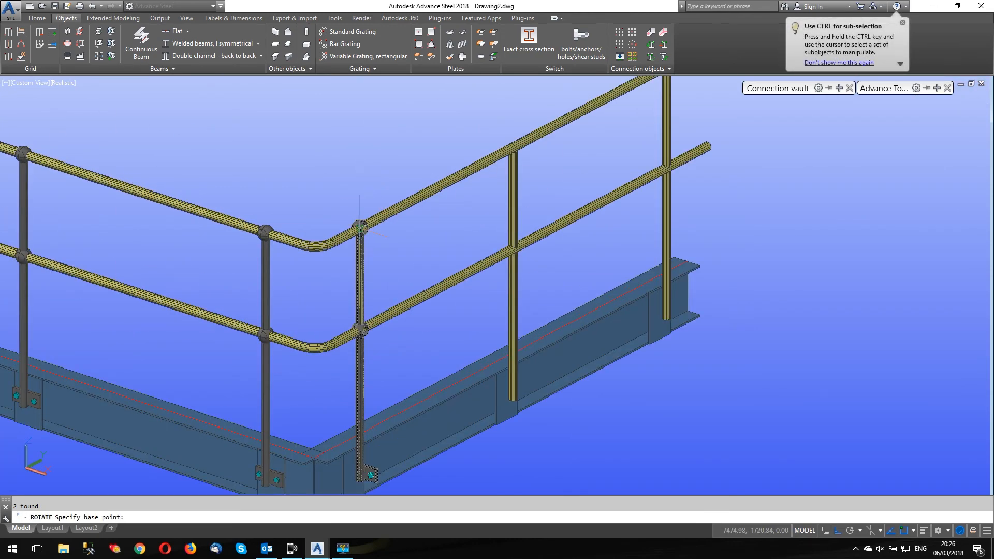
click(360, 227)
scroll(360, 228, down, 3)
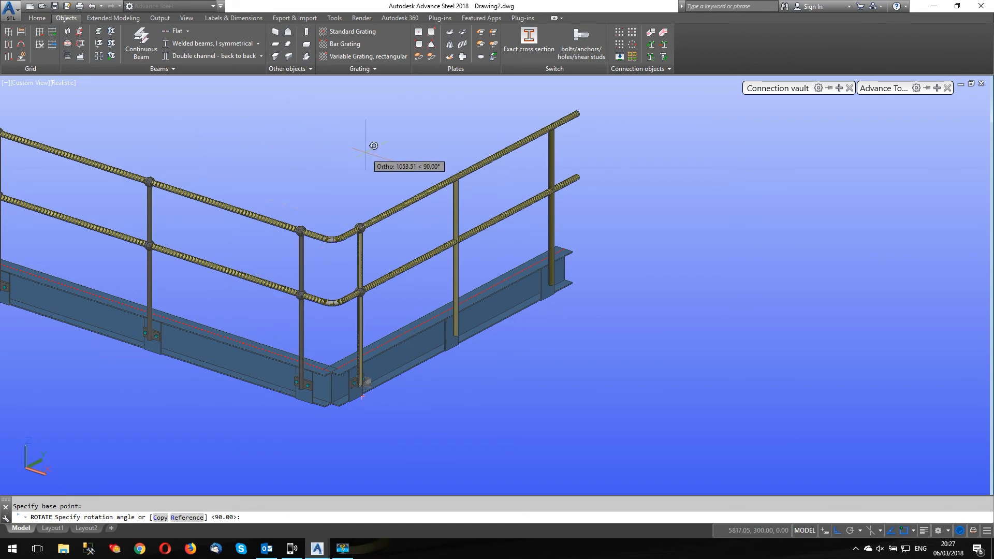
scroll(361, 414, up, 6)
key(Escape)
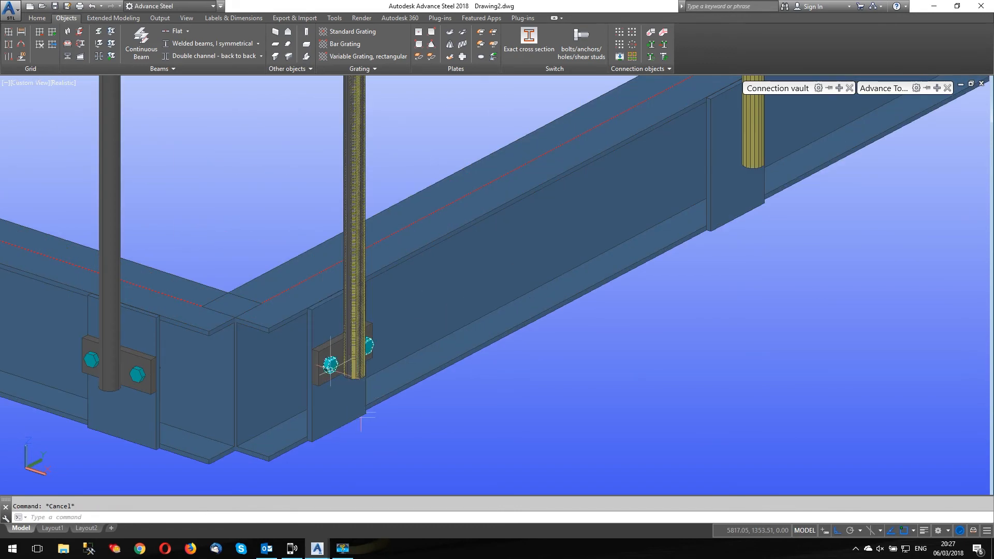
Connect the rotated bolts to the stanchion and the plate behind it on the second beam
shift+middle_drag(331, 369, 430, 332)
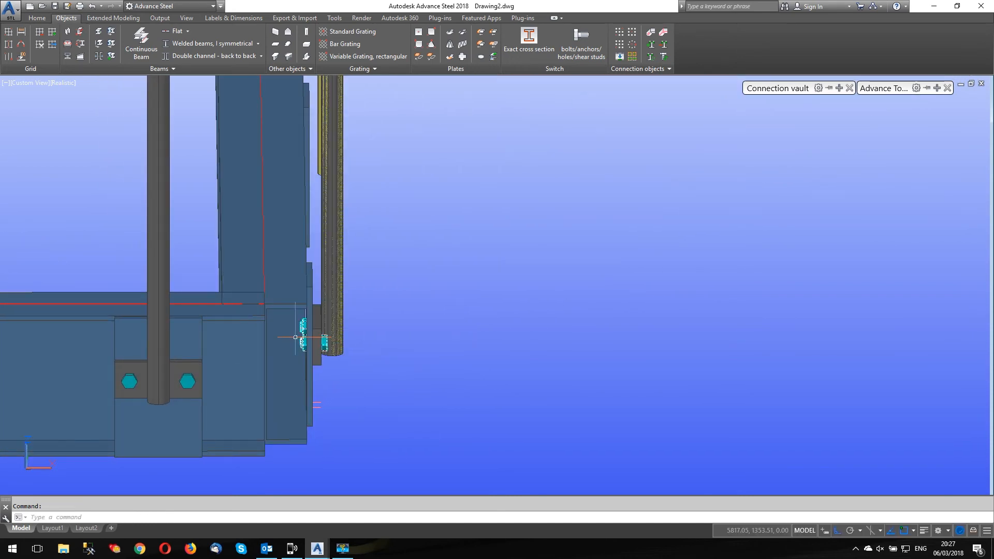
click(662, 46)
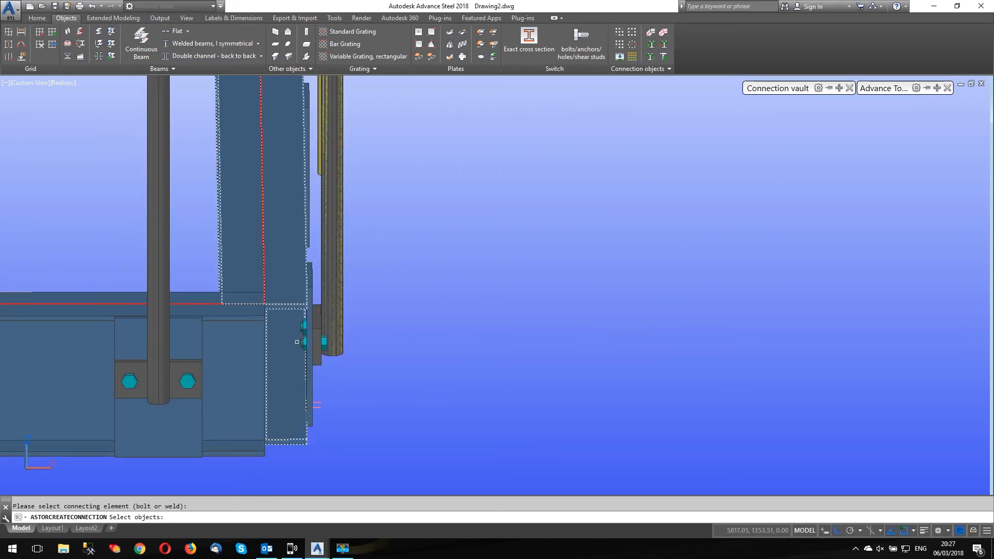
click(324, 341)
key(Return)
click(314, 335)
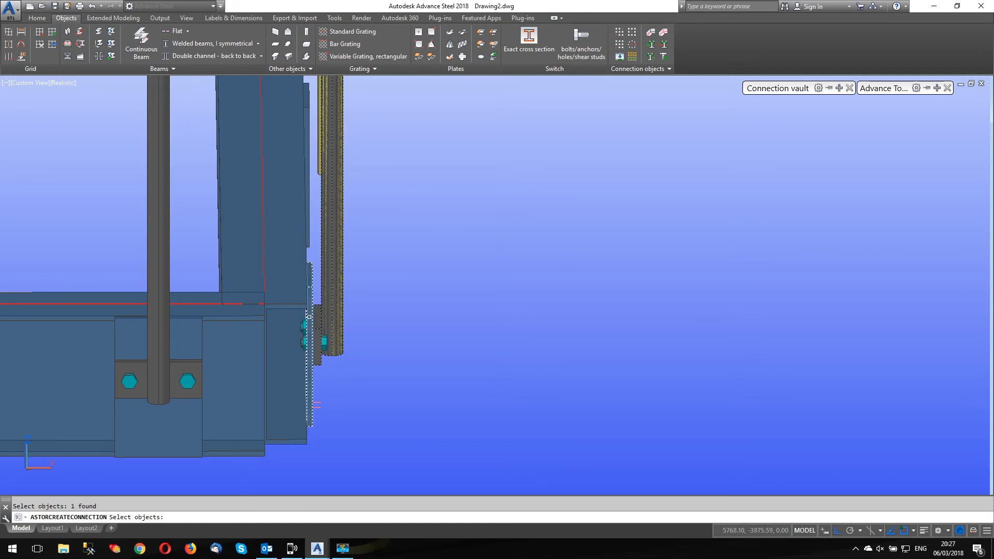
key(Return)
Delete the original tube post overlapping the new stanchion at the second beam's corner post
shift+middle_drag(382, 265, 321, 297)
key(Escape)
click(304, 275)
scroll(279, 362, down, 5)
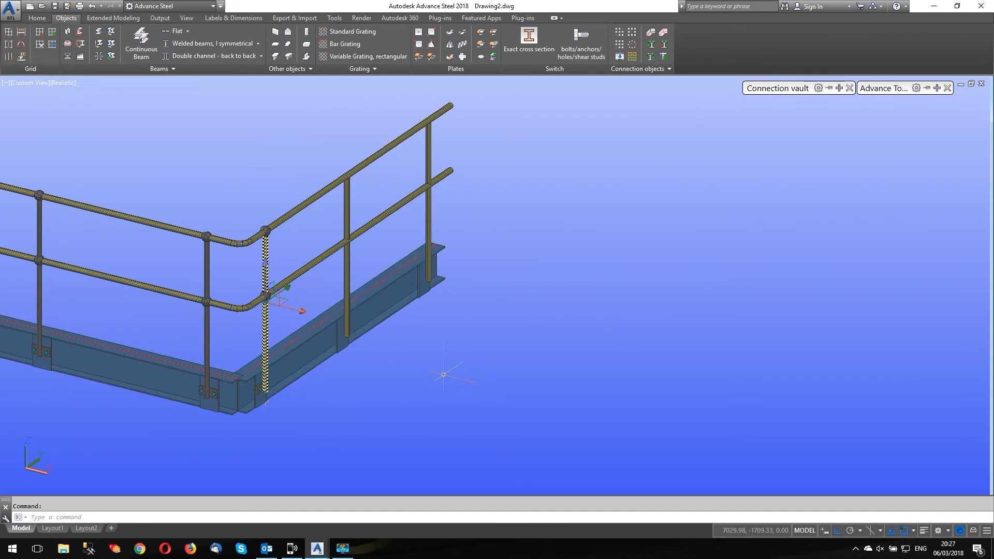
key(Delete)
Copy the second beam's corner stanchion, by its top ball centre, onto the beam's middle and end posts with Transform and Connect
mouse_move(891, 98)
click(890, 145)
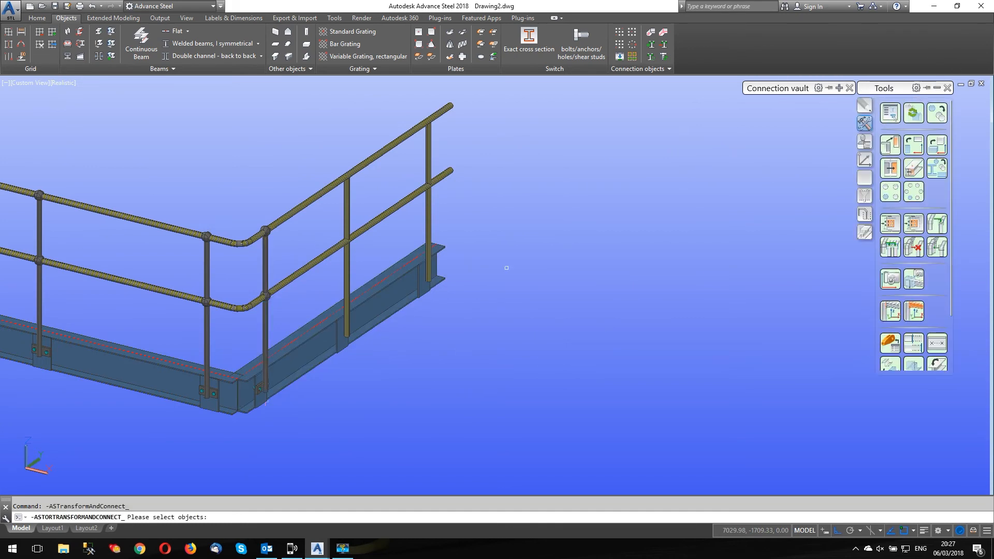
click(265, 262)
key(Return)
scroll(244, 228, up, 5)
shift+right_click(289, 175)
click(317, 306)
click(332, 239)
scroll(290, 266, down, 5)
click(322, 228)
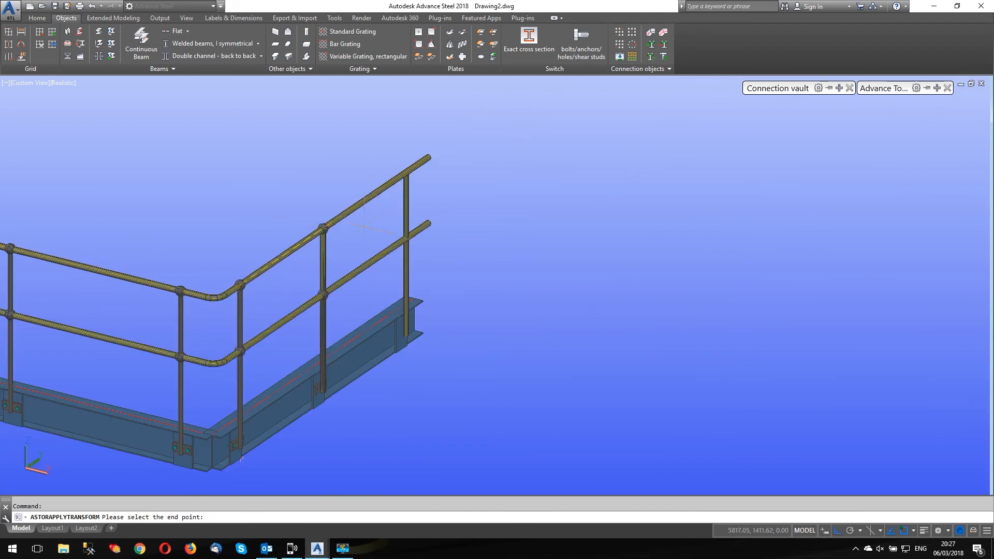
click(409, 185)
Delete the original tube post overlapping the new stanchion at the second beam's far end
click(408, 268)
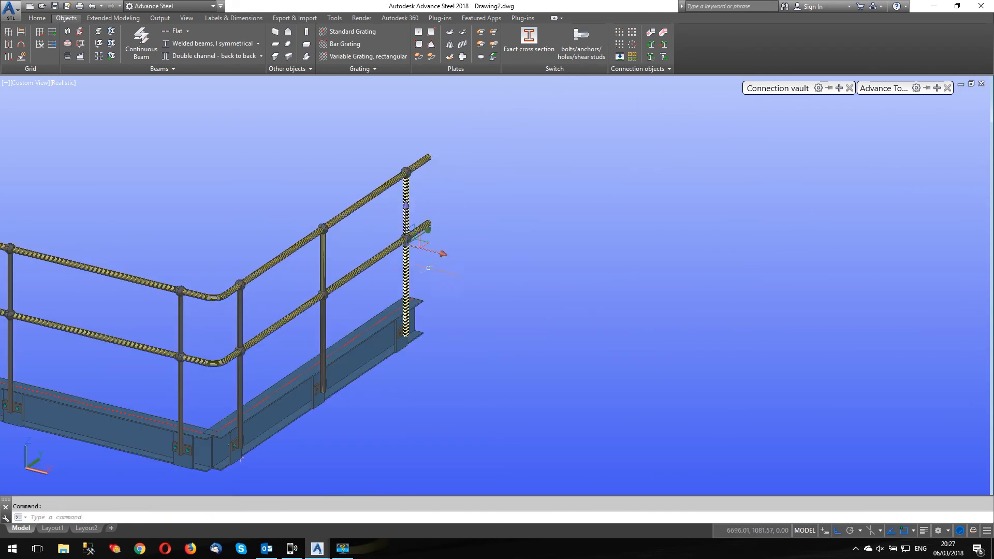
key(Delete)
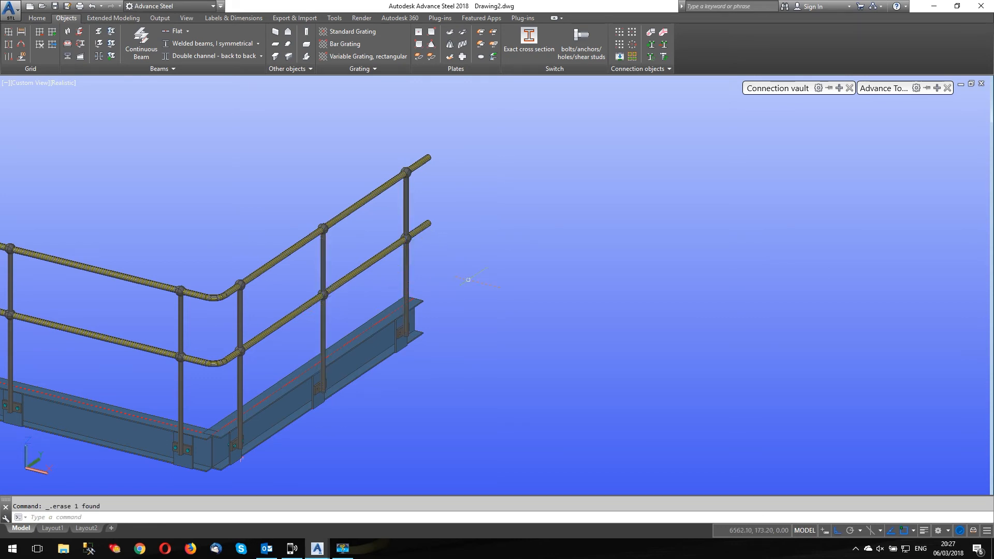
scroll(273, 436, up, 3)
key(Escape)
Copy the bolts of the second beam's corner stanchion to the middle stanchion, using the matching top corners of the stiffener plates
mouse_move(884, 88)
click(891, 166)
scroll(354, 269, down, 3)
scroll(263, 395, up, 4)
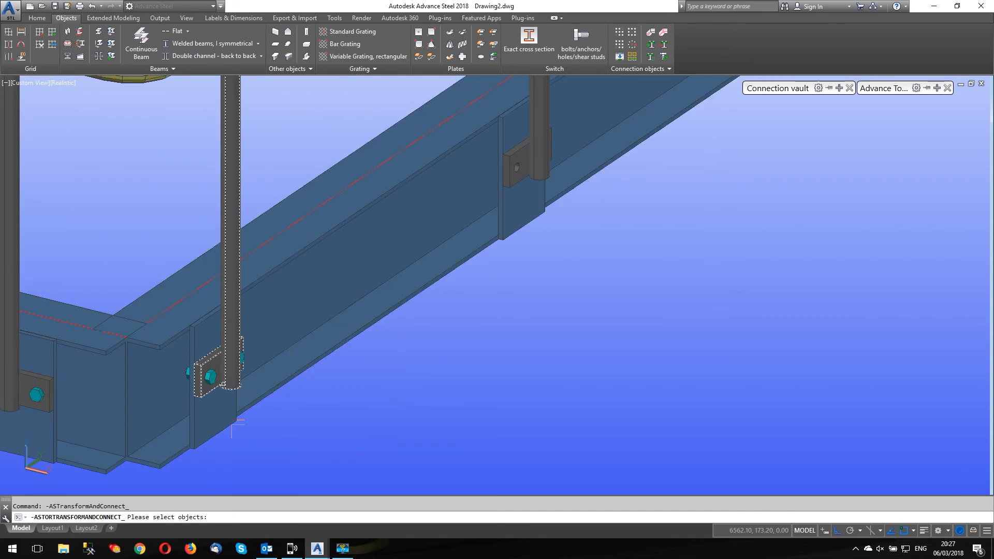
click(206, 373)
key(Return)
scroll(306, 429, down, 4)
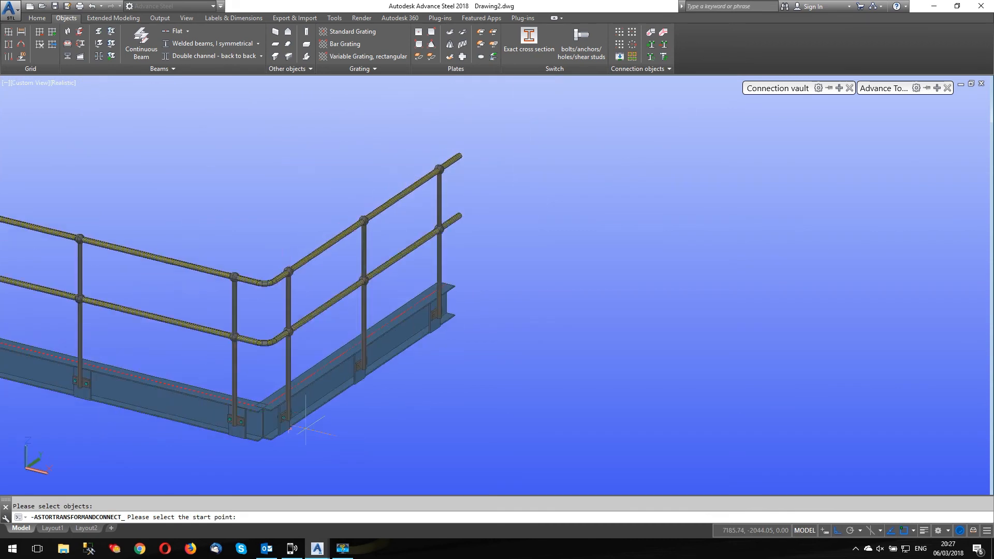
scroll(320, 398, up, 6)
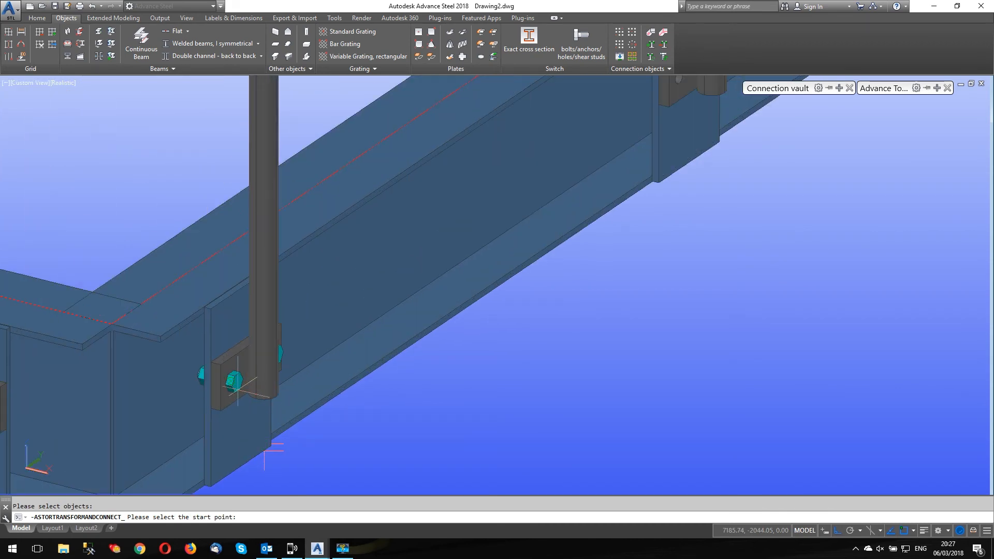
shift+right_click(216, 322)
click(256, 93)
click(207, 311)
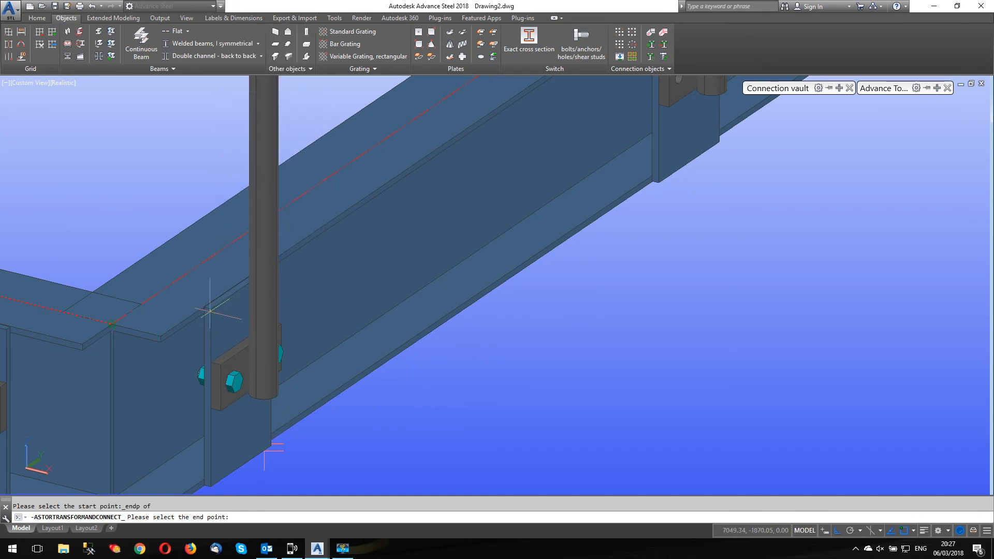
scroll(210, 290, down, 4)
scroll(290, 274, up, 4)
shift+right_click(276, 242)
click(305, 322)
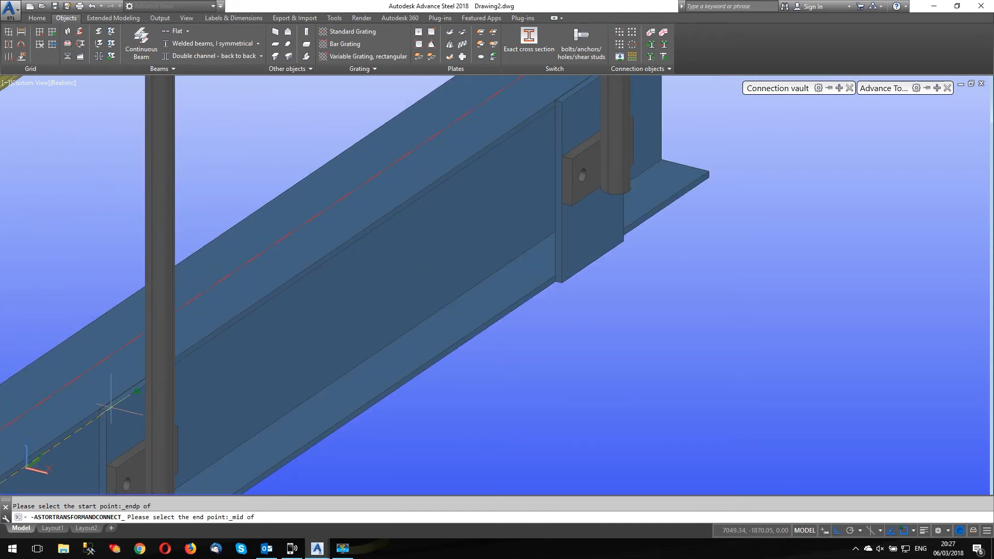
scroll(117, 396, up, 2)
shift+right_click(157, 350)
click(203, 122)
shift+right_click(203, 123)
click(246, 193)
click(102, 411)
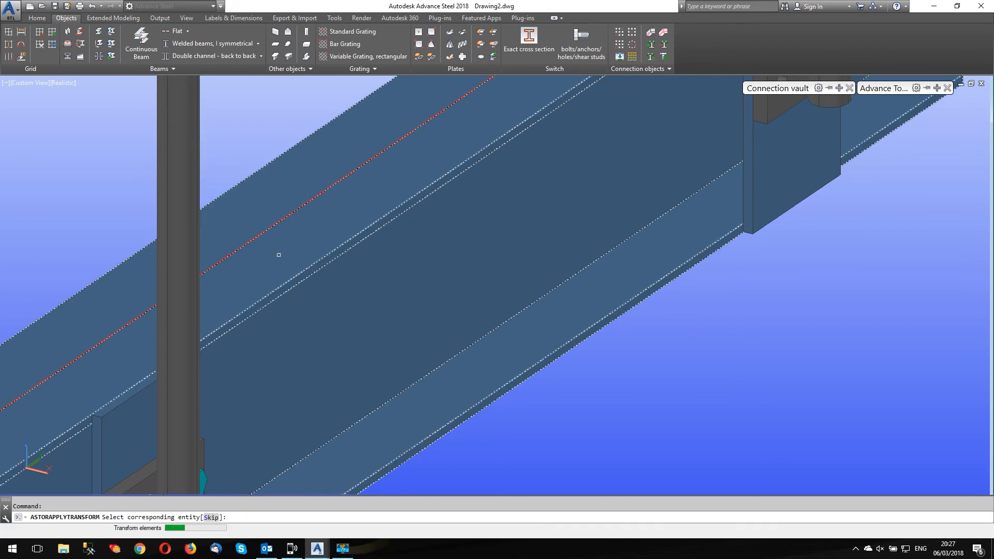
Pick the second beam's end stiffener plate as the corresponding entity for the copied bolts and end the copy command
scroll(319, 210, down, 2)
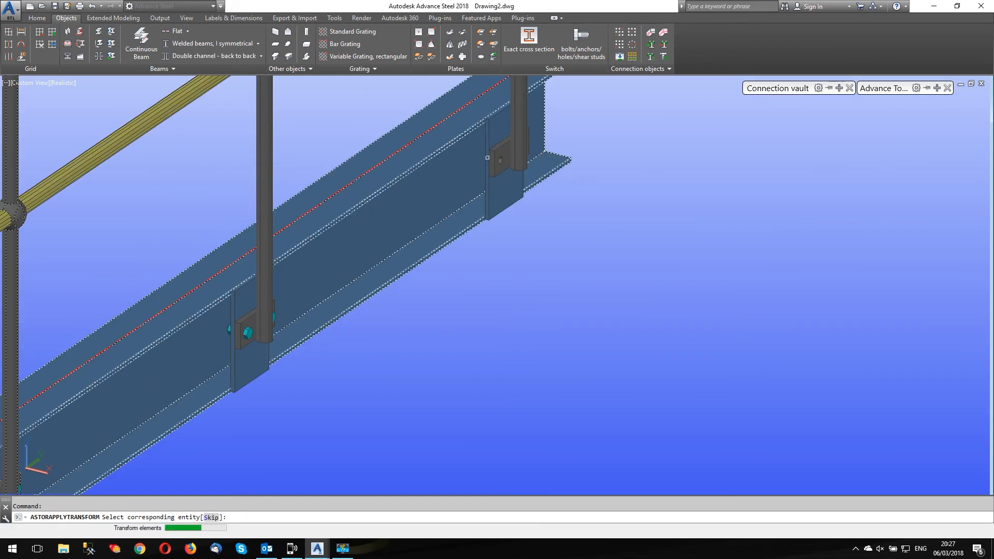
scroll(495, 120, up, 2)
click(492, 123)
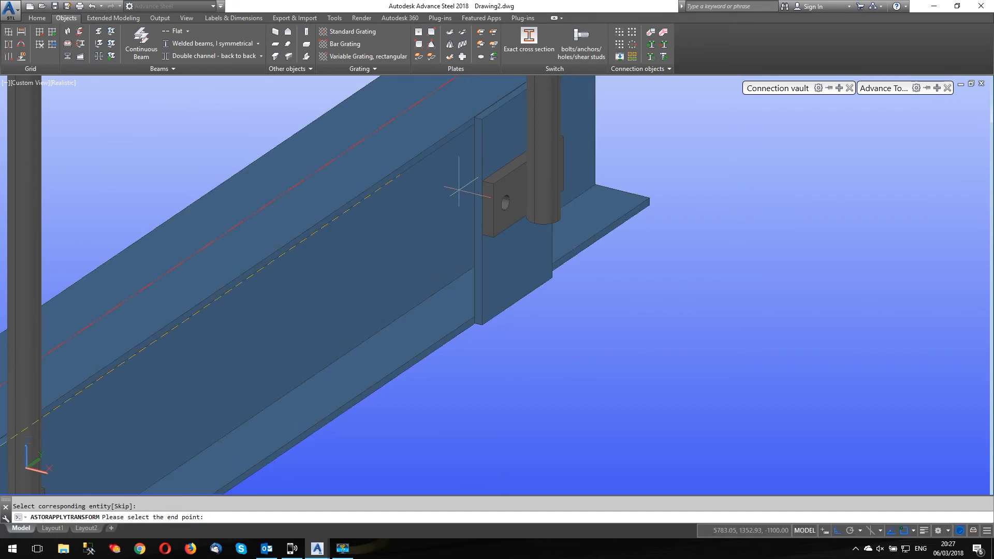
scroll(458, 190, down, 5)
key(Escape)
scroll(389, 257, up, 5)
key(Escape)
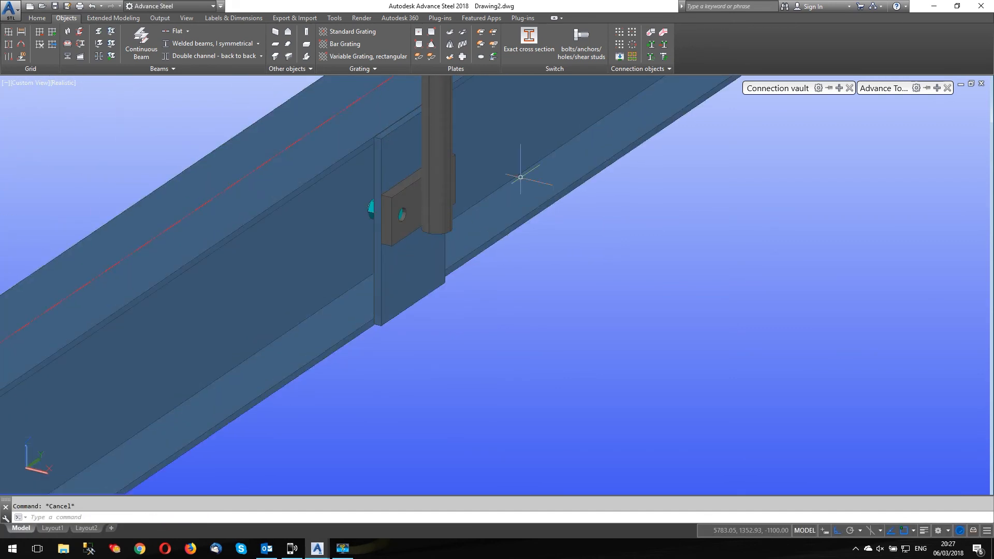
Connect the copied bolts to the middle stanchion and the stiffener plate behind it
click(633, 45)
click(369, 209)
click(376, 184)
click(390, 197)
key(Return)
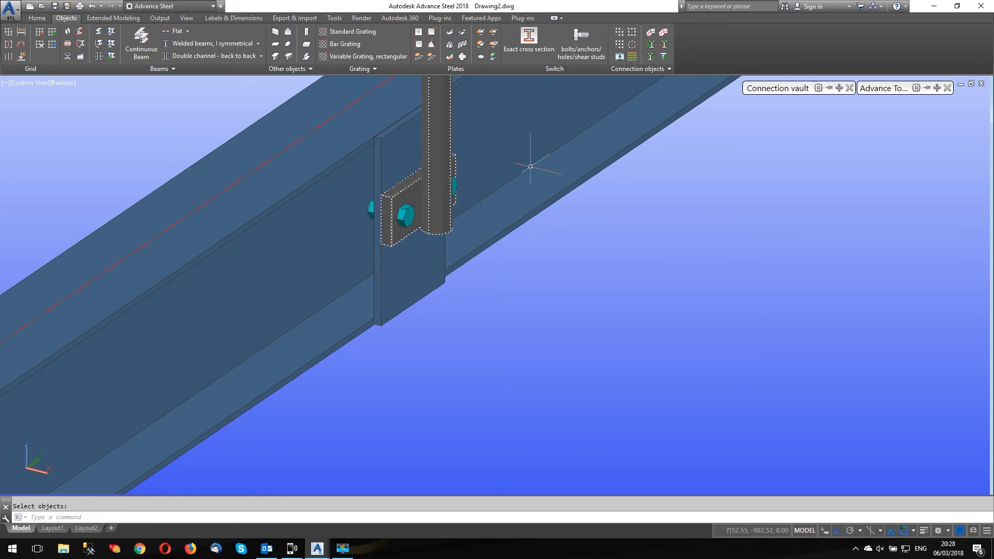
key(Escape)
mouse_move(901, 89)
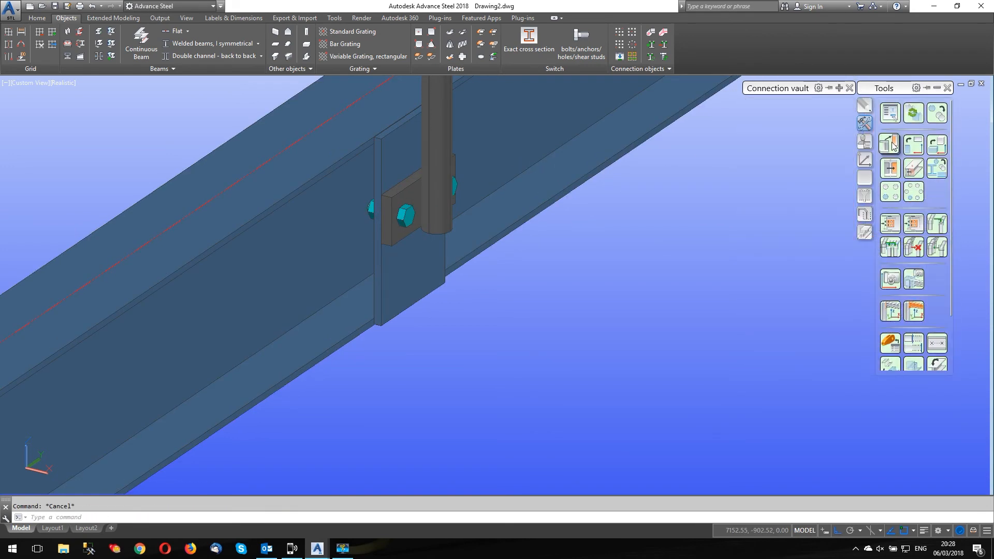
click(891, 144)
scroll(398, 219, up, 2)
click(398, 219)
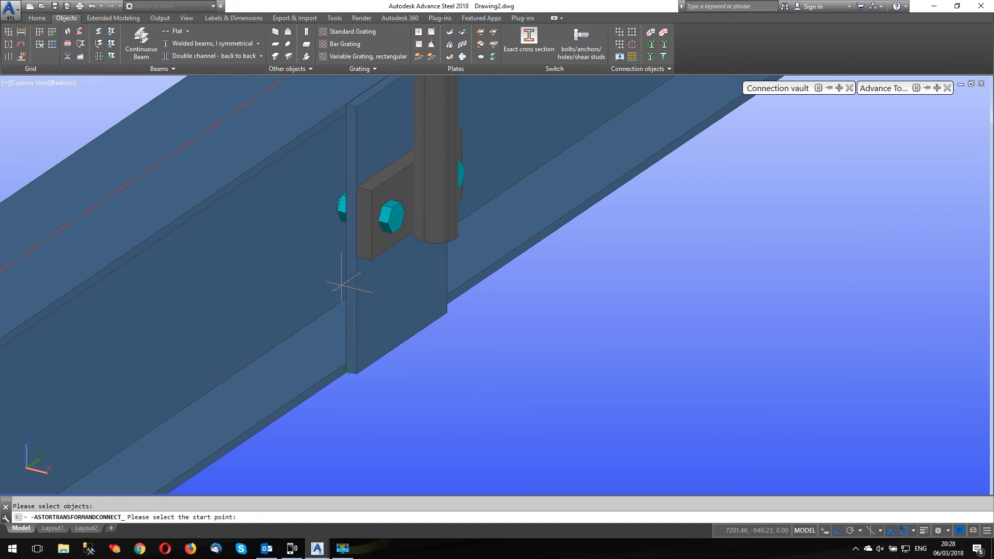
shift+right_click(523, 259)
click(551, 259)
mouse_move(884, 88)
key(Escape)
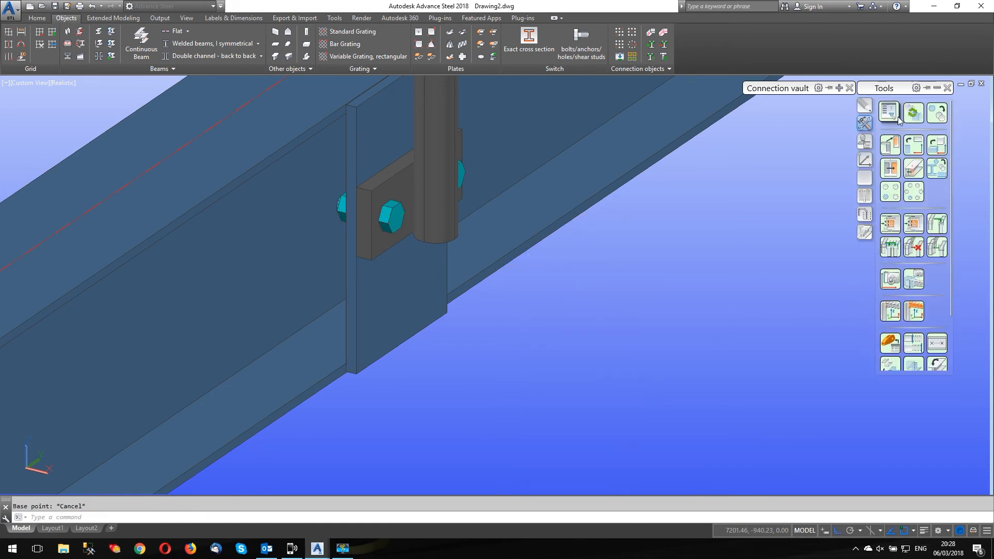
Copy the middle stanchion's bolts to the end stanchion between the stiffener plates' bottom corners, picking the end plate as corresponding entity
click(892, 145)
click(394, 213)
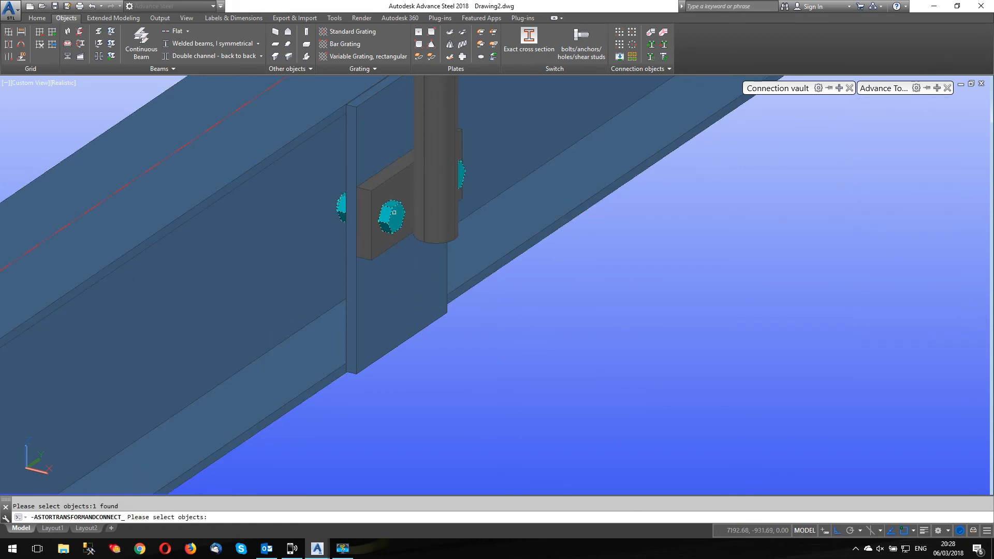
shift+right_click(495, 253)
click(521, 313)
click(357, 371)
scroll(277, 380, down, 5)
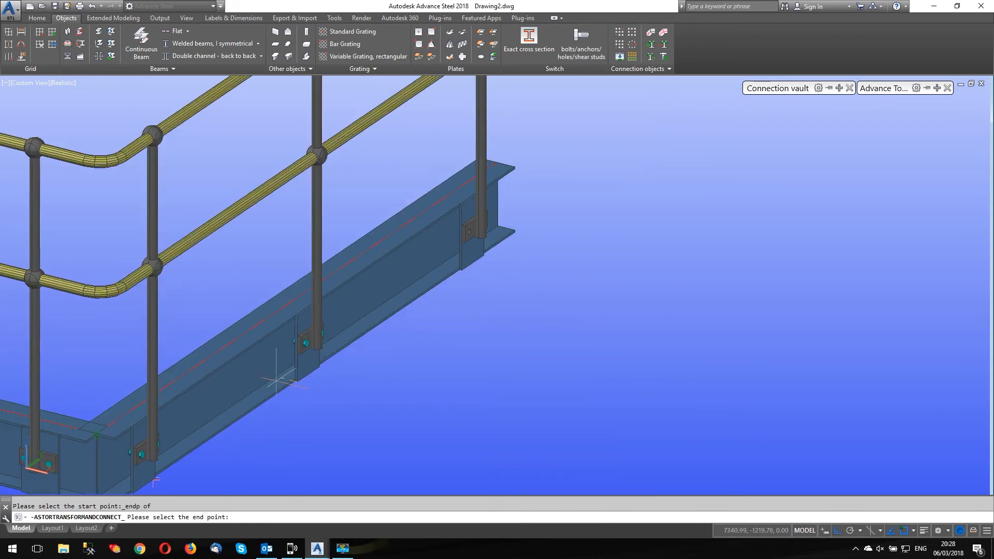
scroll(452, 283, up, 5)
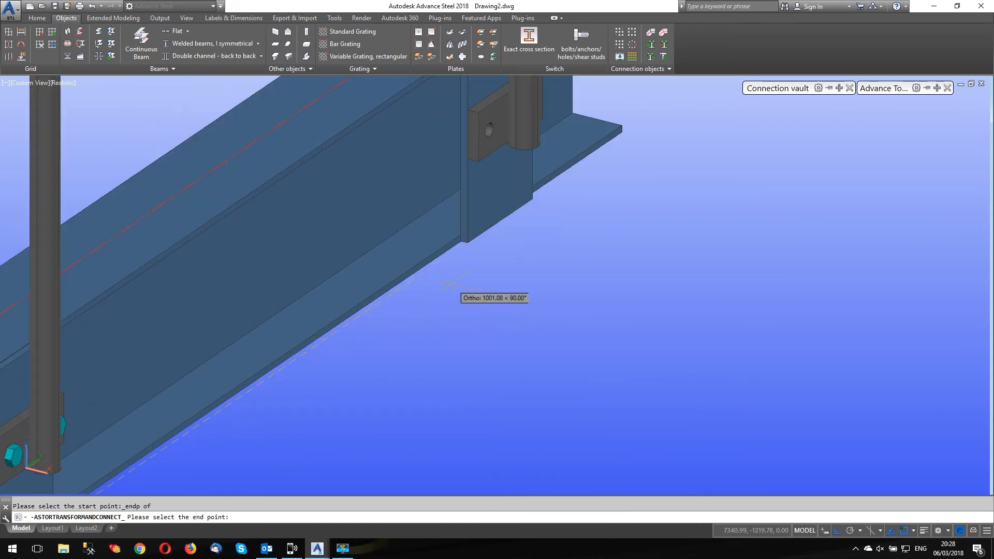
scroll(486, 240, up, 2)
shift+right_click(475, 240)
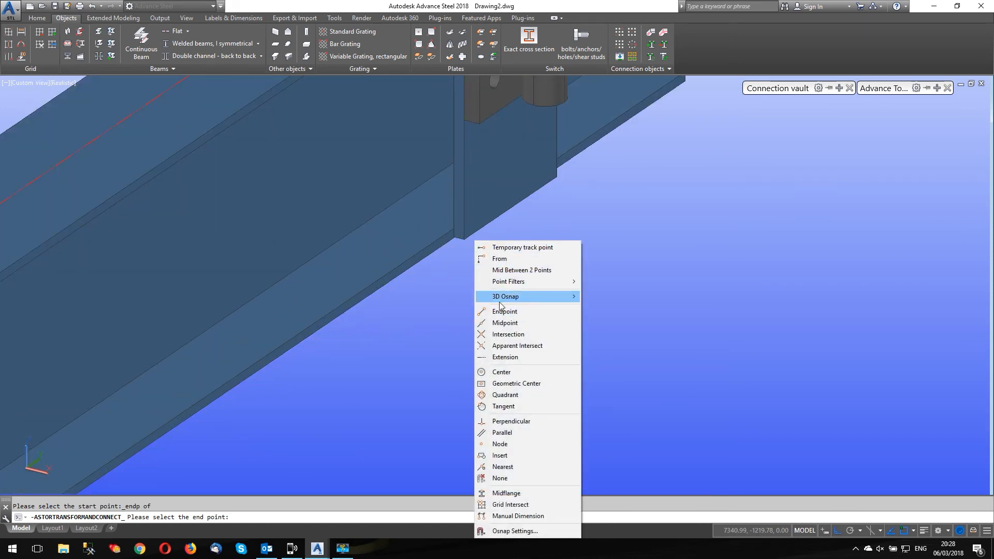
click(505, 311)
click(466, 236)
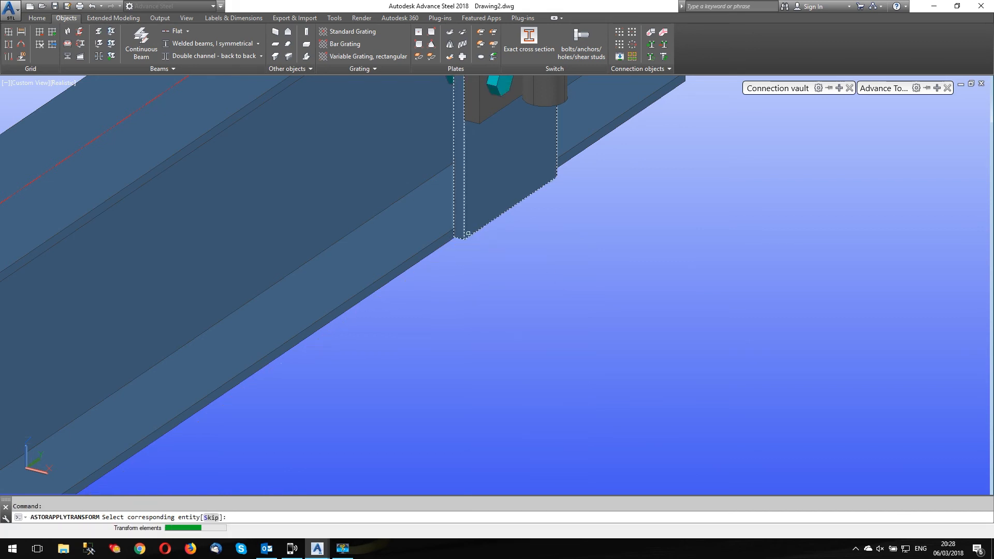
click(468, 234)
key(Escape)
scroll(430, 242, down, 1)
key(Escape)
Connect the copied bolts to the second beam's end stanchion and its stiffener plate
click(651, 45)
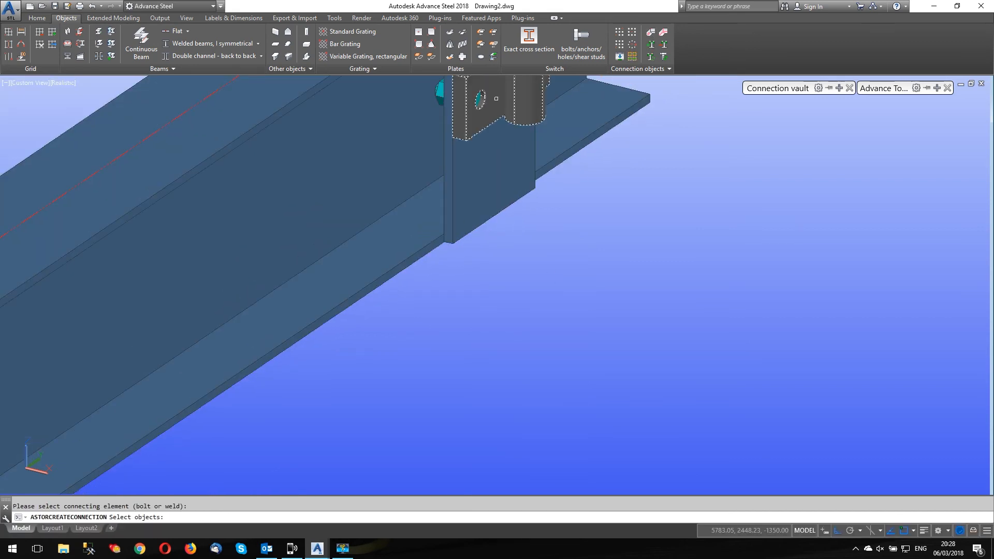
click(439, 94)
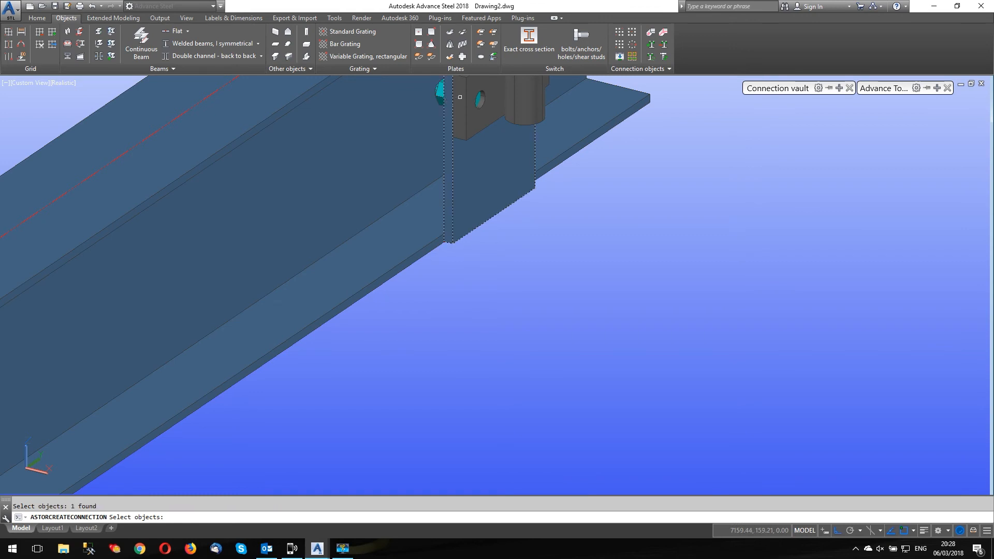
key(Escape)
scroll(669, 253, down, 4)
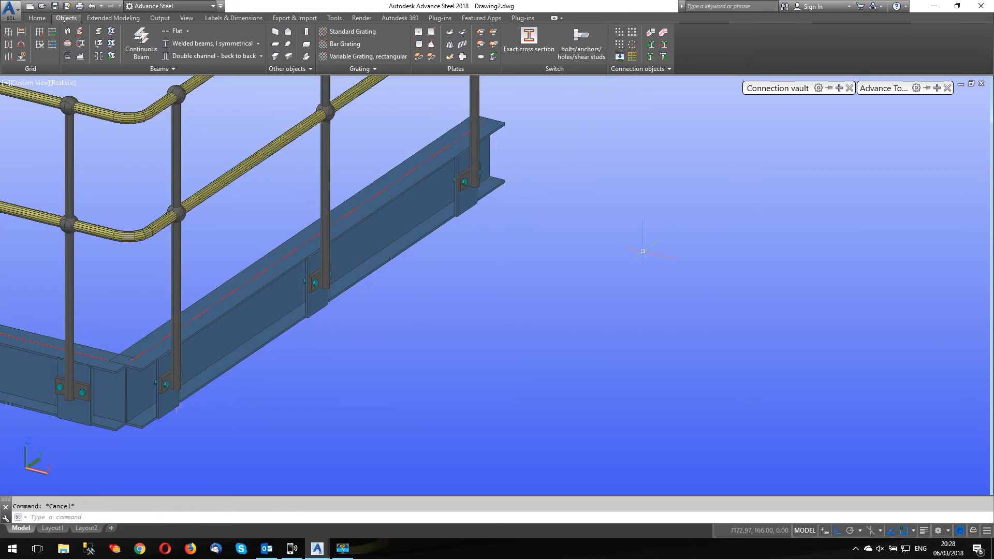
Merge the top rail's straight length along the long beam with the corner bend and the rail along the second beam
scroll(667, 216, down, 2)
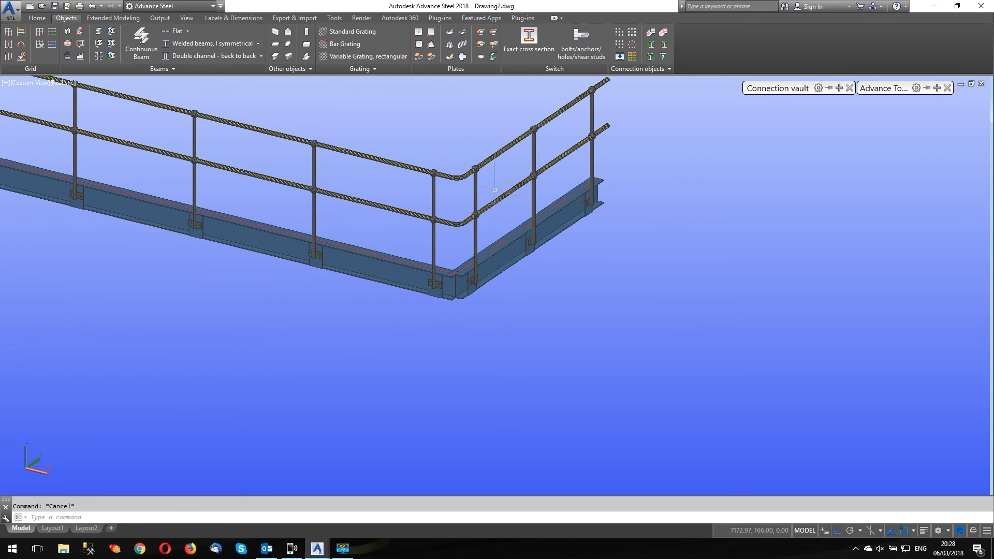
scroll(455, 179, up, 3)
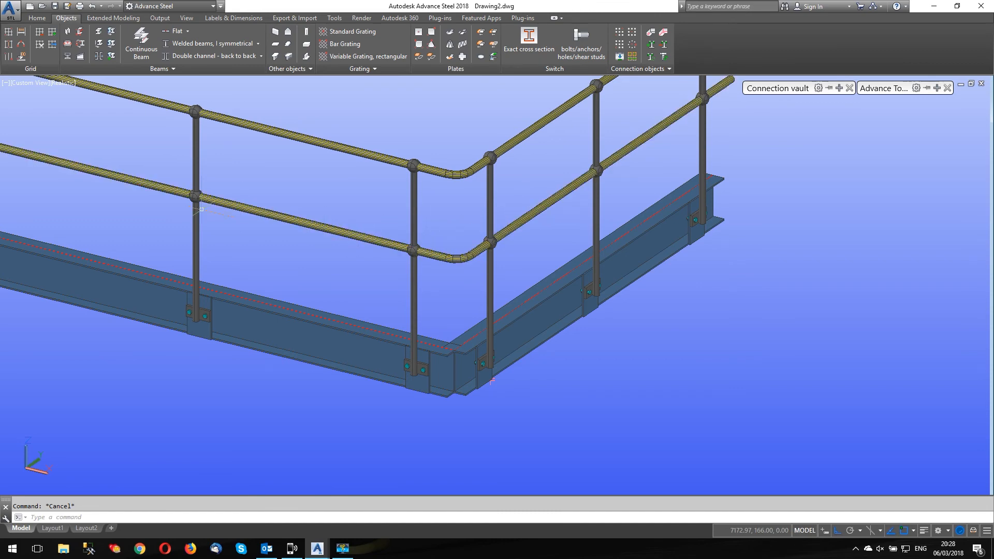
scroll(443, 261, up, 6)
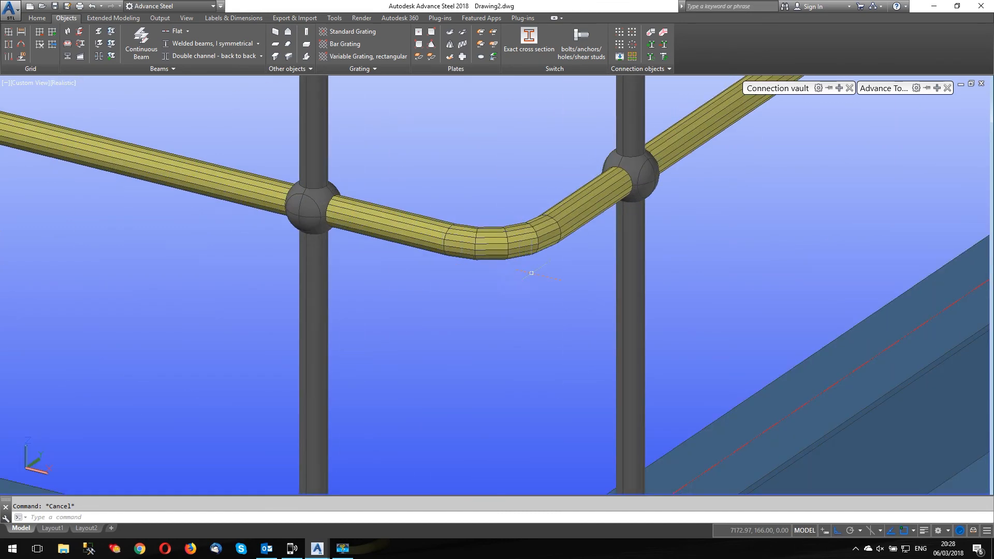
scroll(388, 284, down, 4)
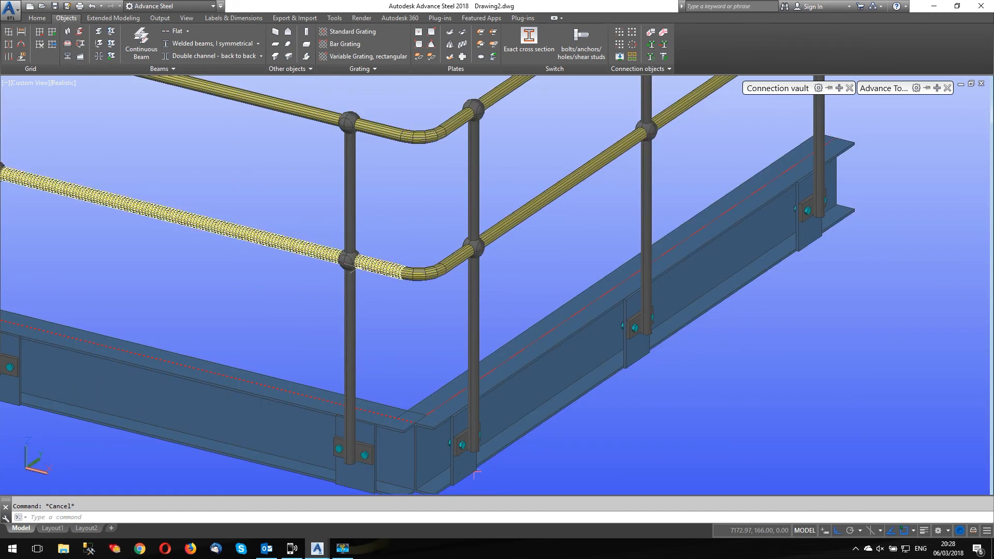
click(110, 44)
click(378, 132)
key(Return)
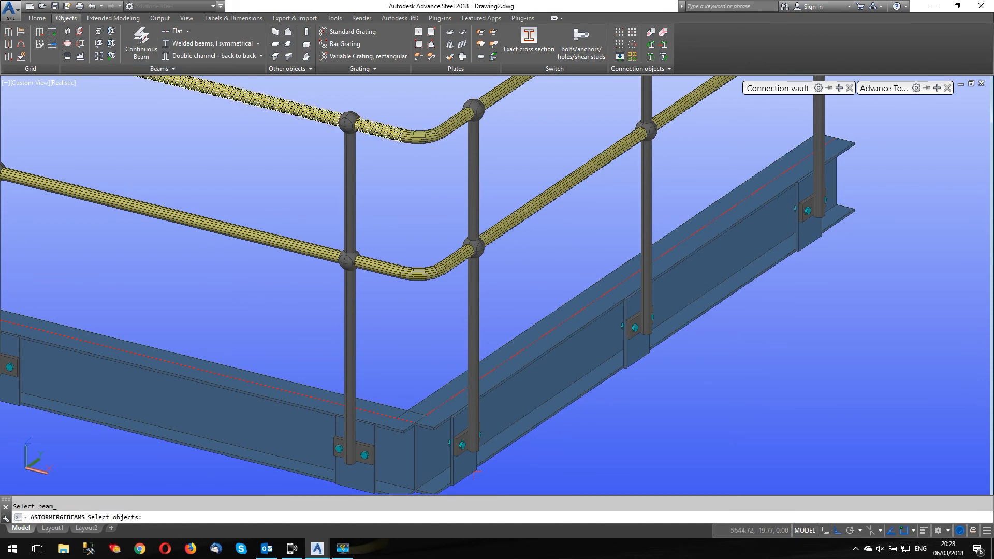
click(445, 123)
key(Return)
Merge the middle rail's straight length along the long beam with its corner bend and the rail along the second beam
click(393, 271)
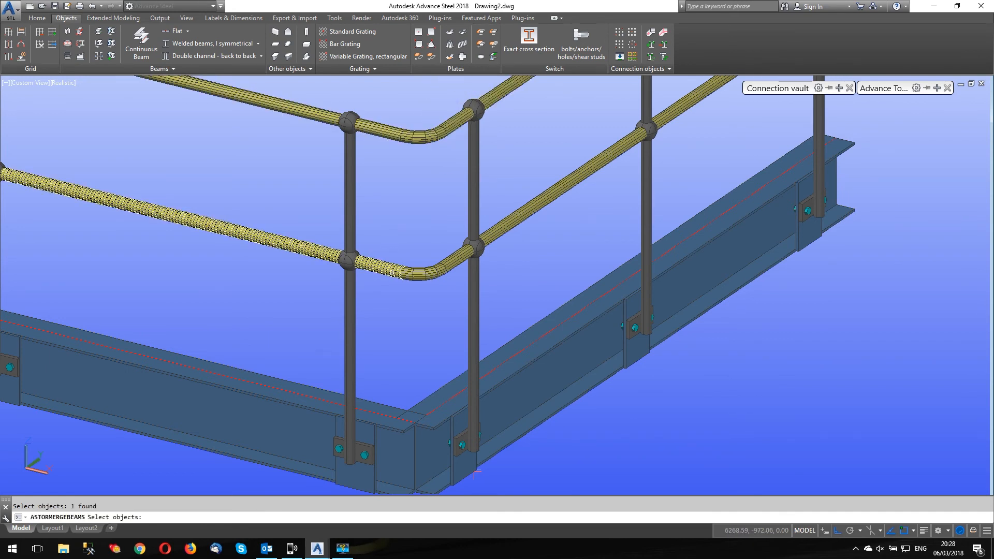
key(Return)
click(423, 272)
click(461, 257)
key(Return)
key(Escape)
Inspect the merged top and middle rails around the corner bend to check that each is one continuous member
click(443, 128)
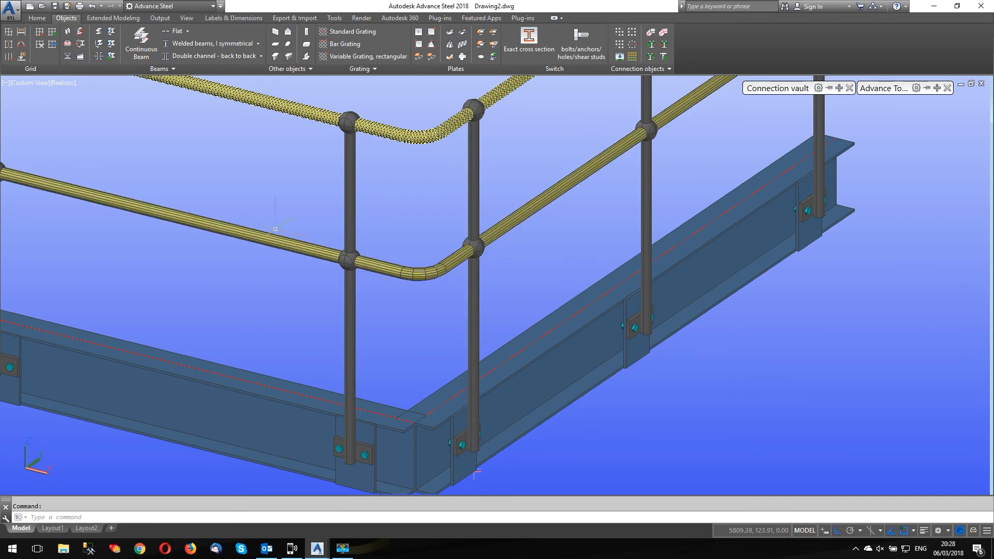
scroll(351, 338, down, 4)
scroll(363, 322, up, 2)
click(369, 325)
key(Escape)
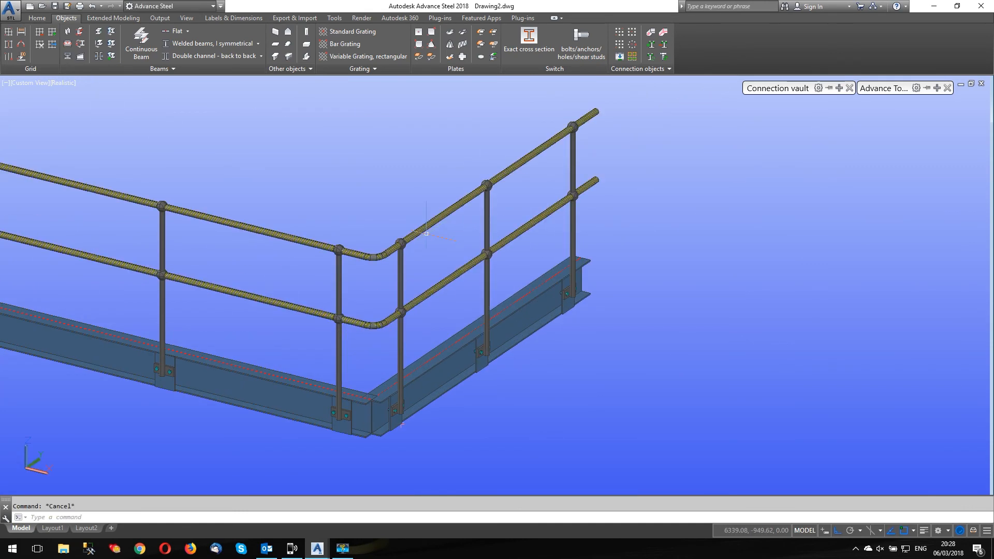
scroll(321, 248, up, 6)
scroll(369, 255, down, 3)
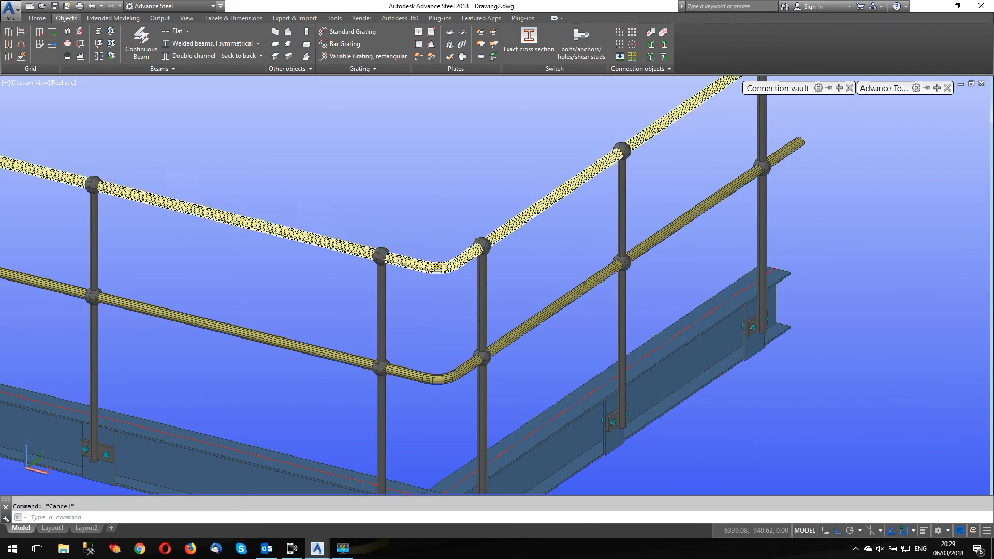
scroll(387, 280, up, 3)
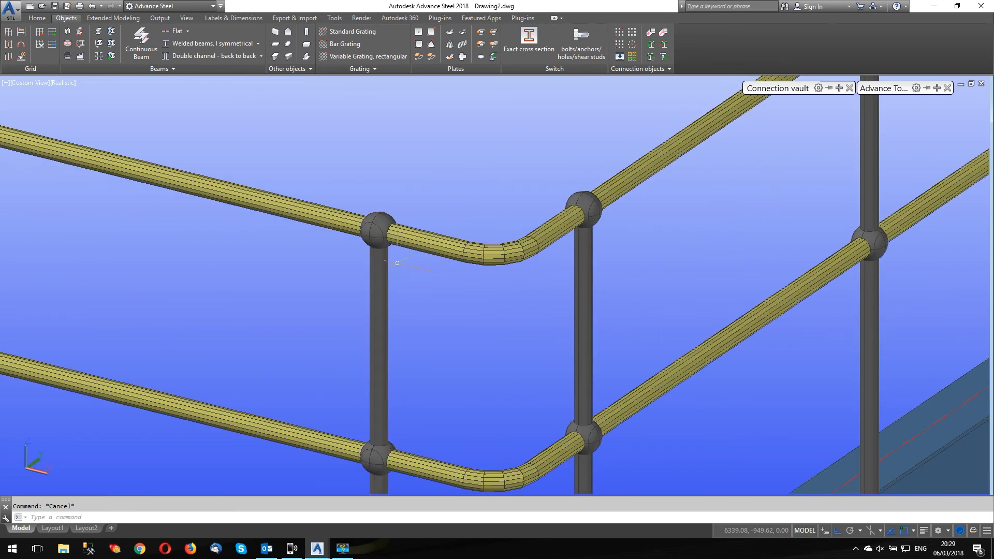
Switch the model's display to the 2D Wireframe visual style
scroll(327, 253, down, 3)
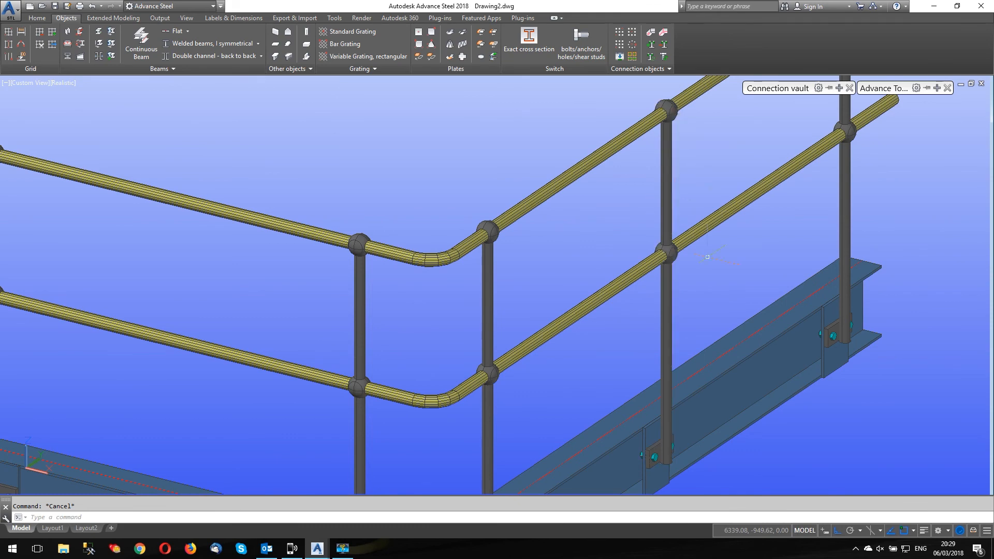
click(62, 84)
click(97, 109)
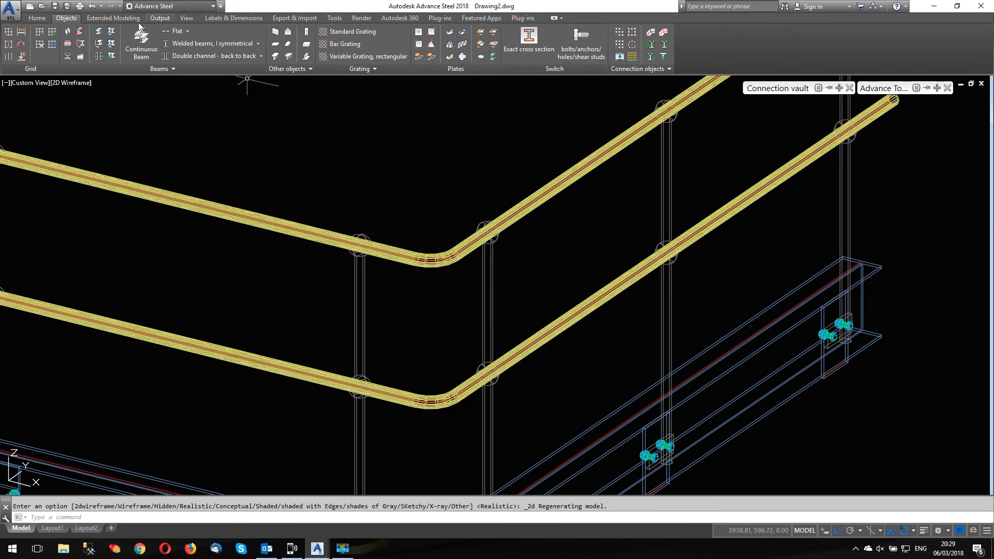
Split the top rail with a gap of 20 at the ball centre of the long beam's stanchion nearest the corner
click(110, 33)
click(339, 232)
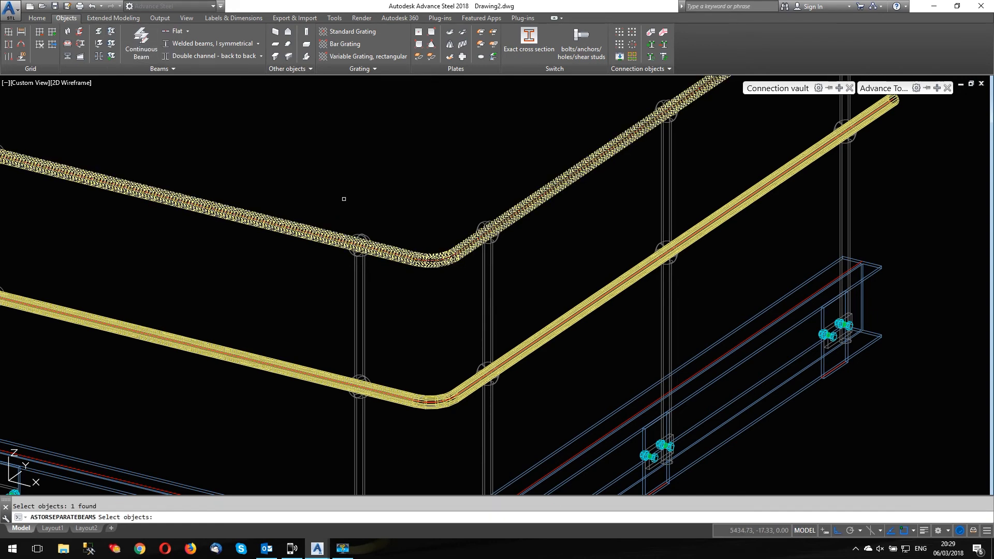
key(Return)
click(190, 517)
text(20)
key(Return)
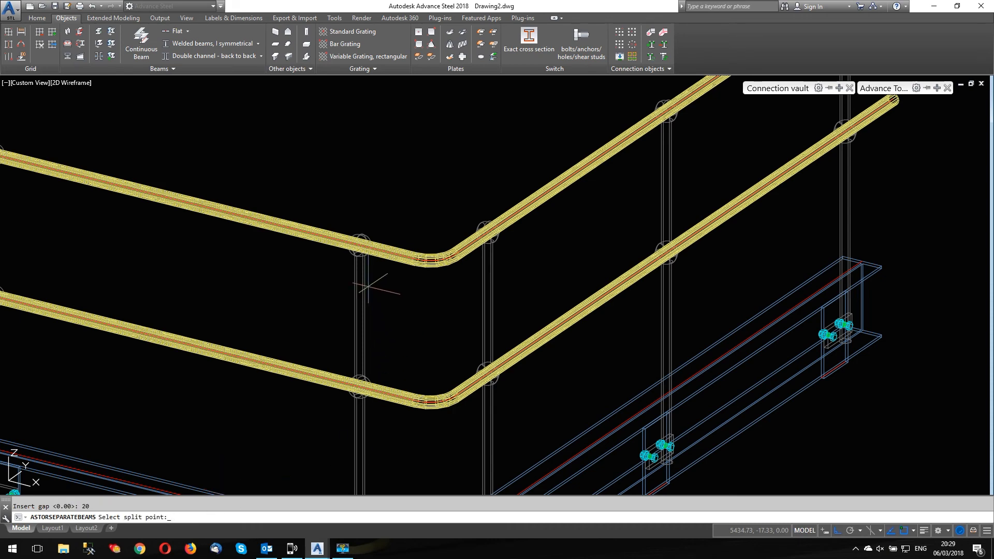
scroll(371, 296, up, 2)
shift+right_click(395, 151)
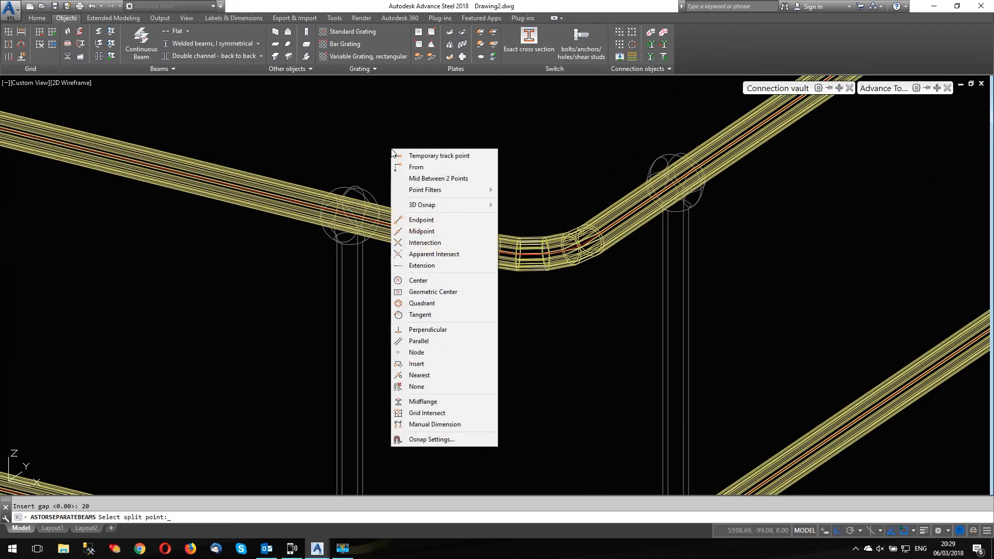
click(419, 280)
click(359, 193)
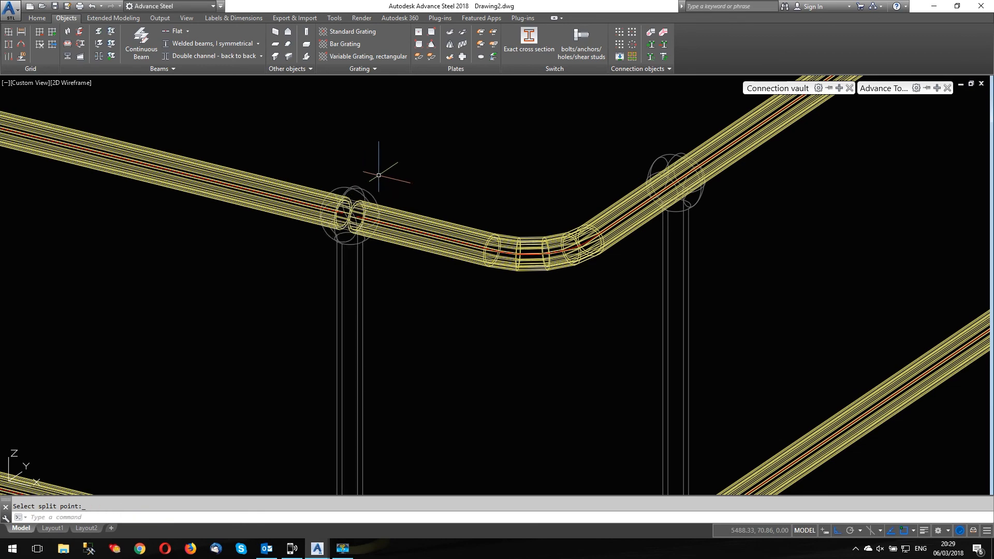
Split the top rail at the ball centre of the second beam's middle stanchion
scroll(382, 160, down, 3)
click(446, 177)
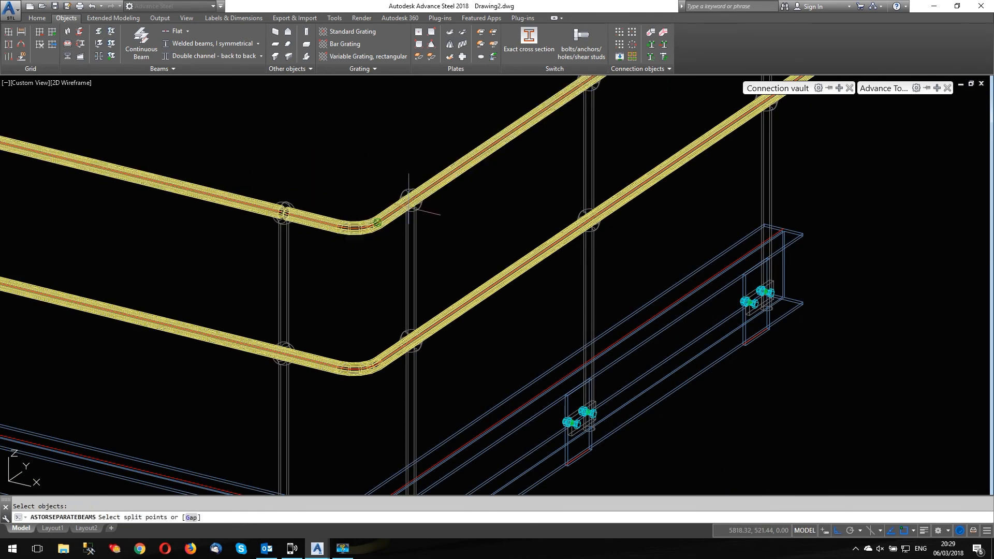
key(Return)
scroll(281, 297, down, 3)
scroll(391, 220, up, 3)
scroll(247, 311, up, 3)
shift+right_click(162, 220)
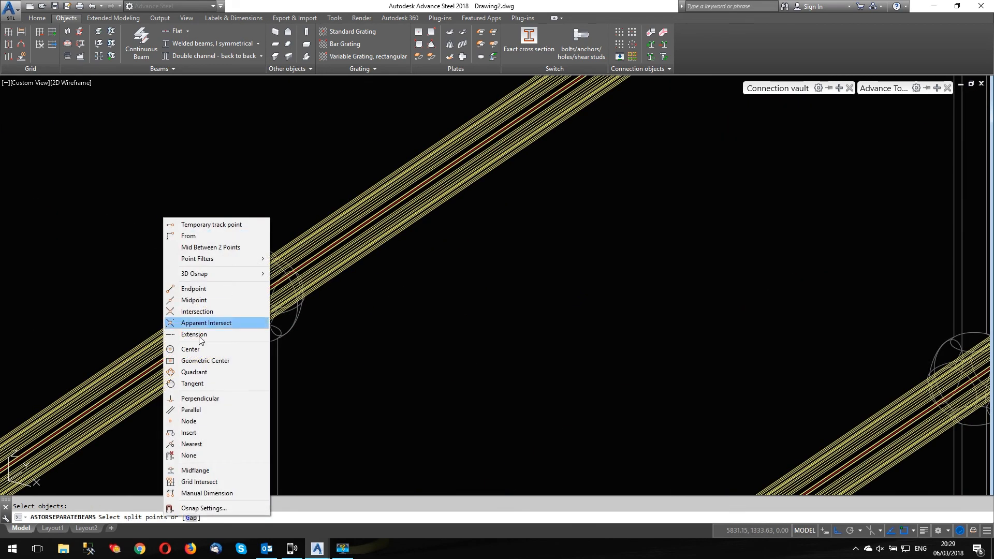
click(192, 348)
key(Return)
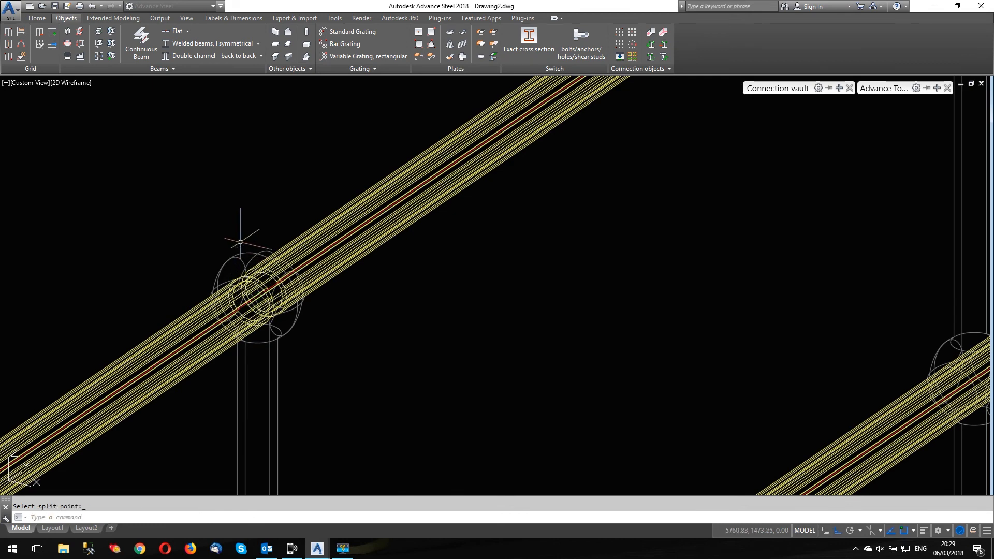
scroll(395, 165, down, 2)
key(Return)
click(393, 397)
key(Return)
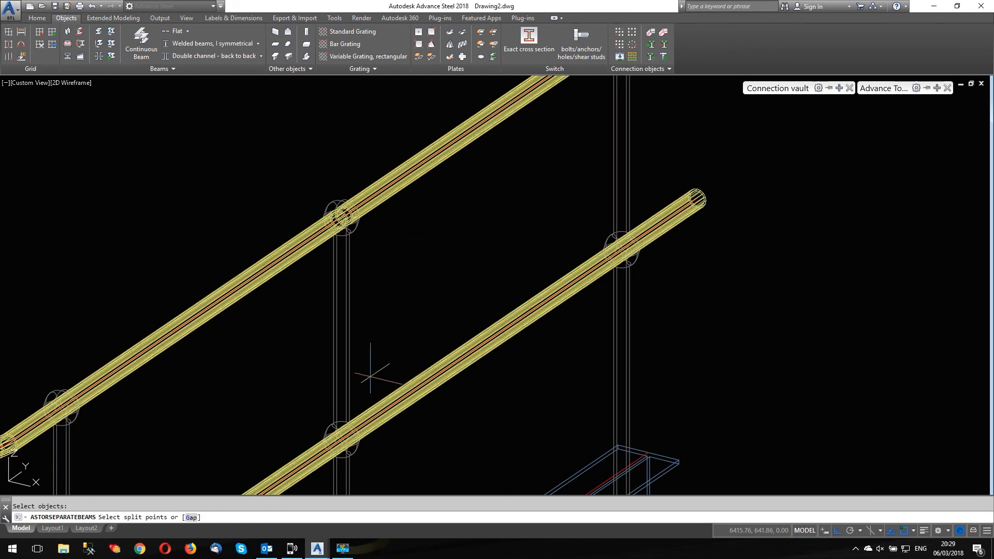
shift+right_click(371, 376)
click(407, 209)
scroll(341, 426, up, 3)
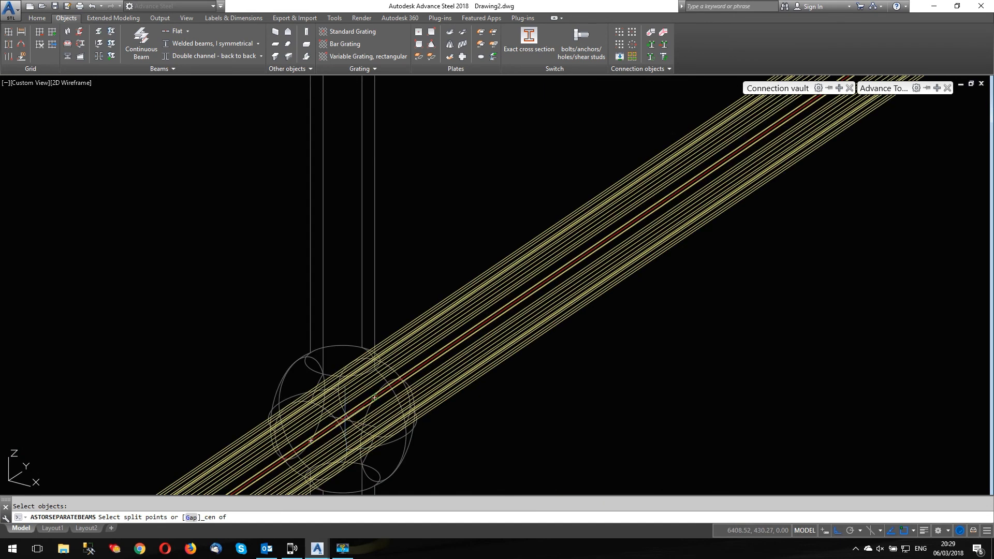
shift+right_click(370, 304)
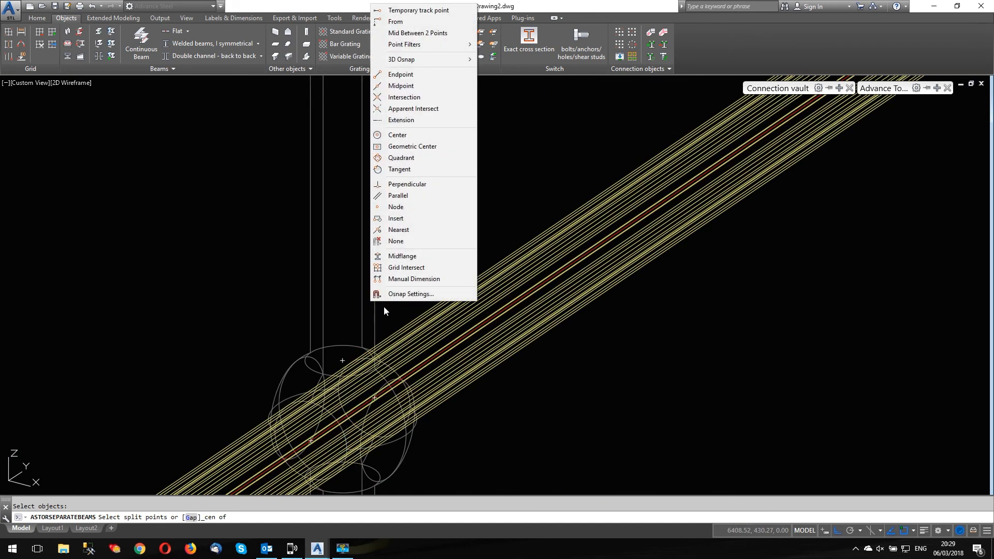
click(409, 136)
shift+right_click(354, 355)
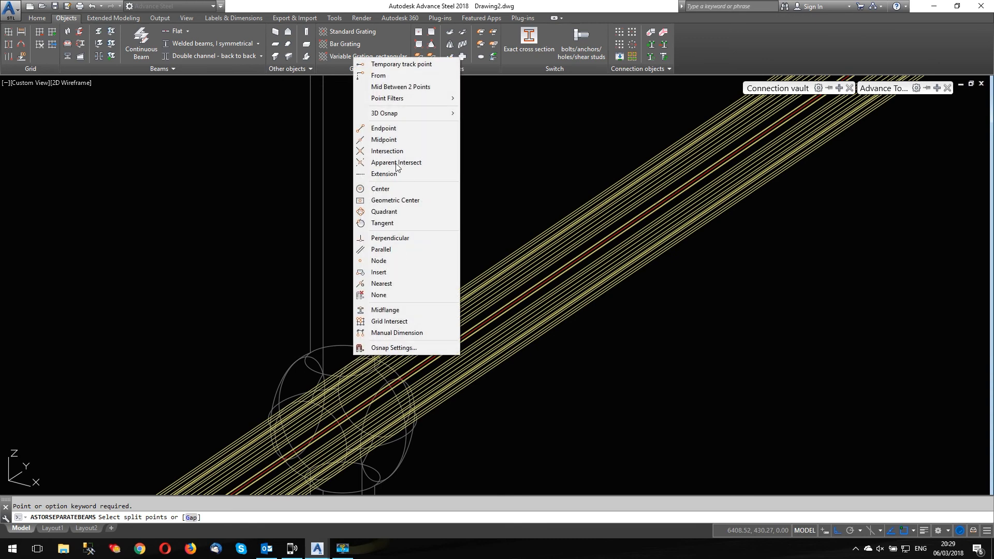
click(385, 188)
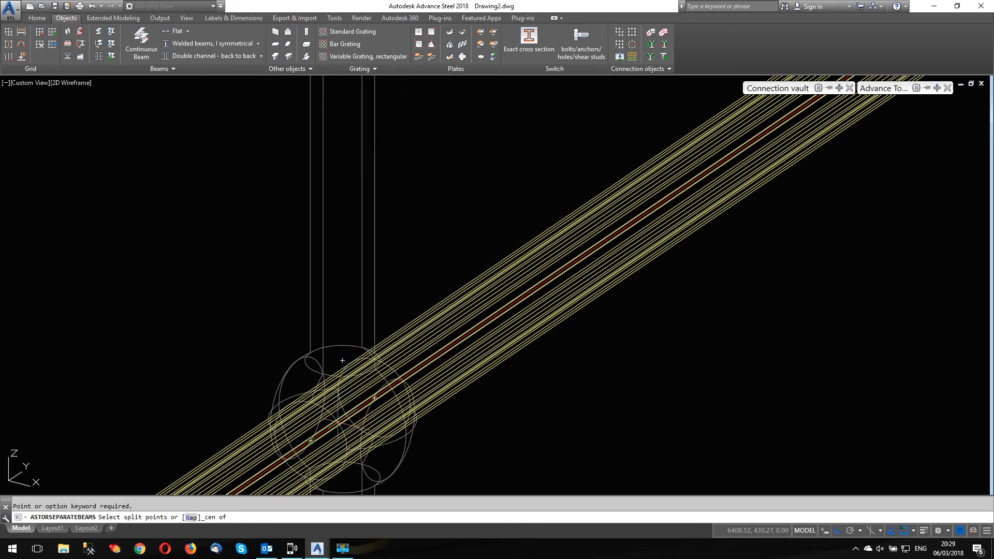
scroll(355, 440, up, 4)
scroll(405, 330, down, 5)
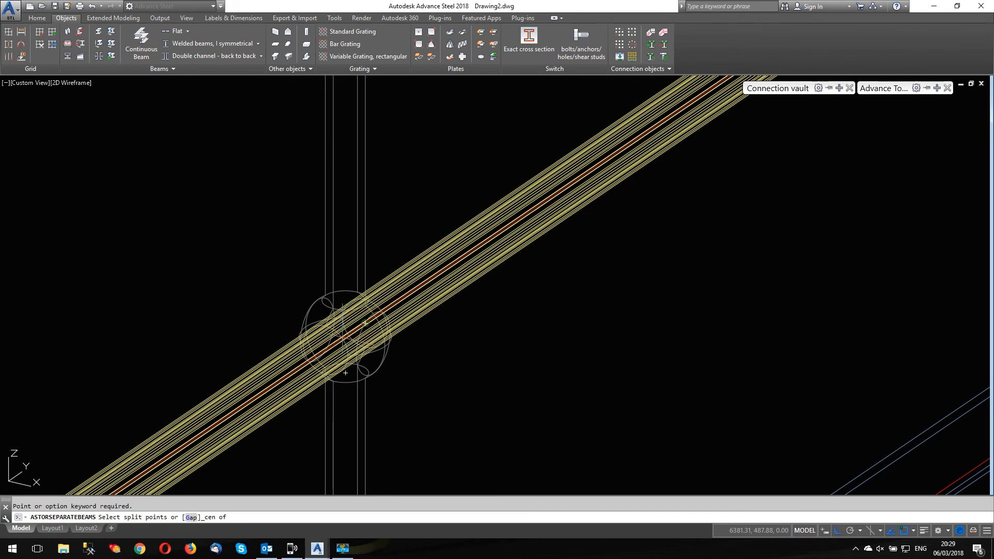
key(Escape)
scroll(340, 143, down, 4)
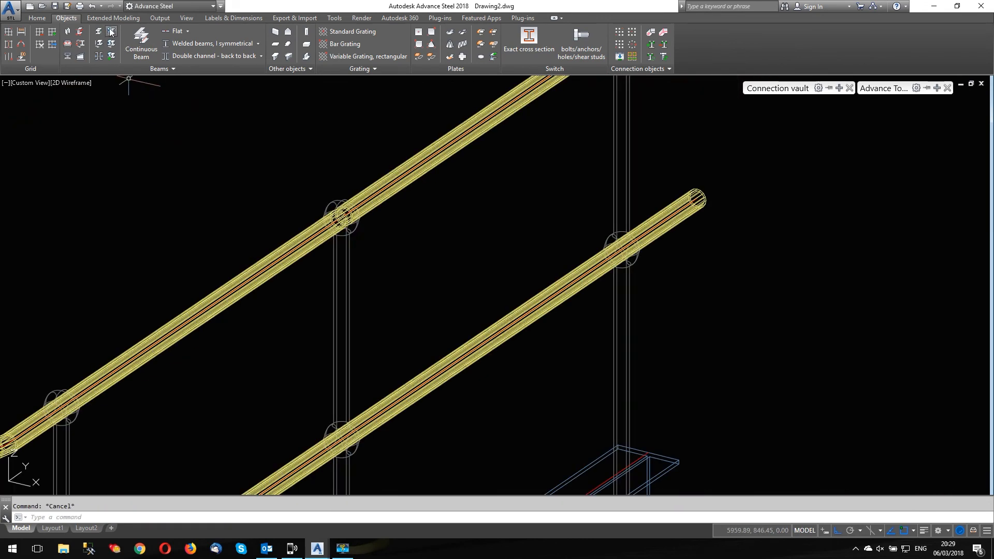
Split the middle rail at the ball centre of the long beam's stanchion nearest the corner
click(111, 32)
scroll(370, 176, down, 4)
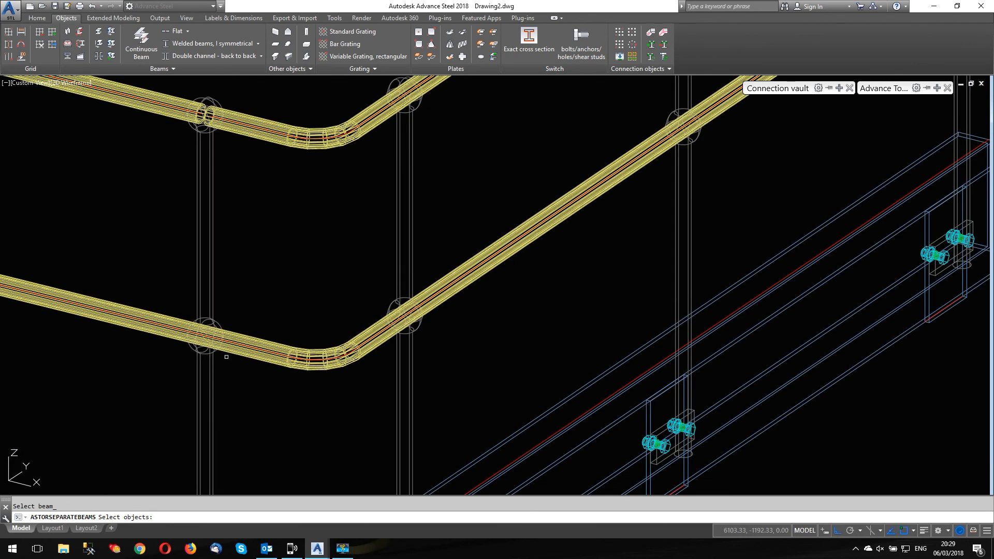
click(226, 357)
key(Return)
scroll(233, 310, up, 5)
shift+right_click(249, 240)
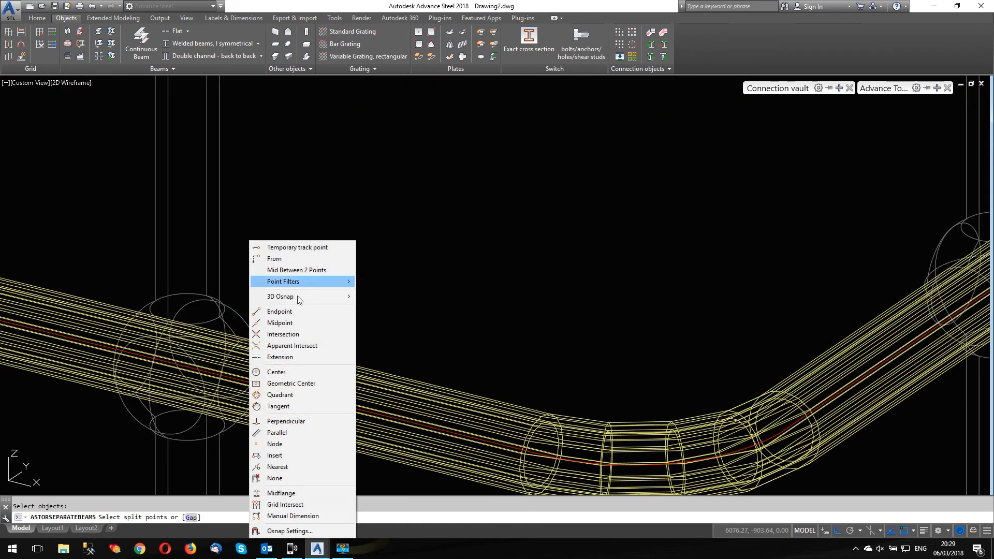
click(272, 372)
click(189, 362)
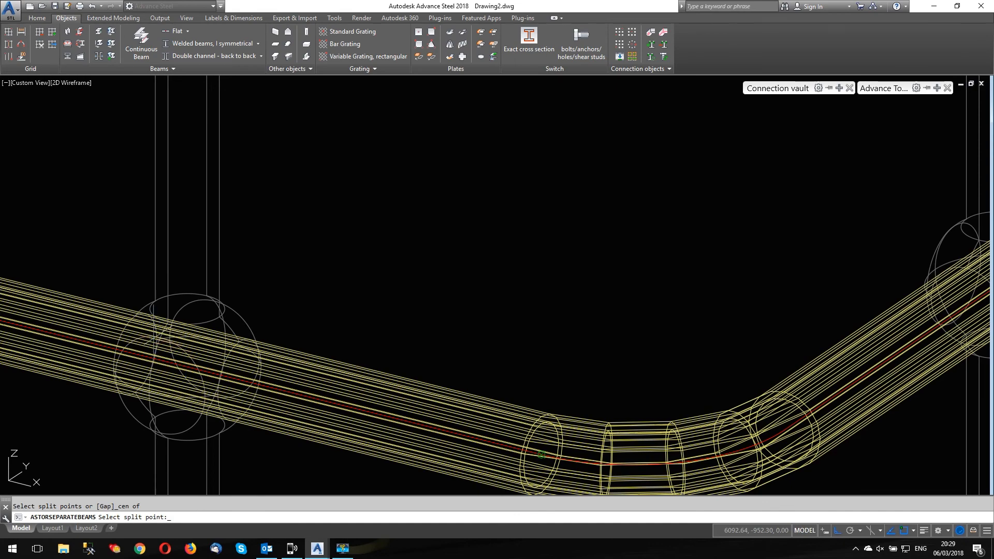
key(Return)
Split the middle rail at the ball centre of the second beam's middle stanchion
scroll(31, 287, down, 2)
key(Return)
scroll(219, 336, down, 3)
scroll(394, 245, up, 3)
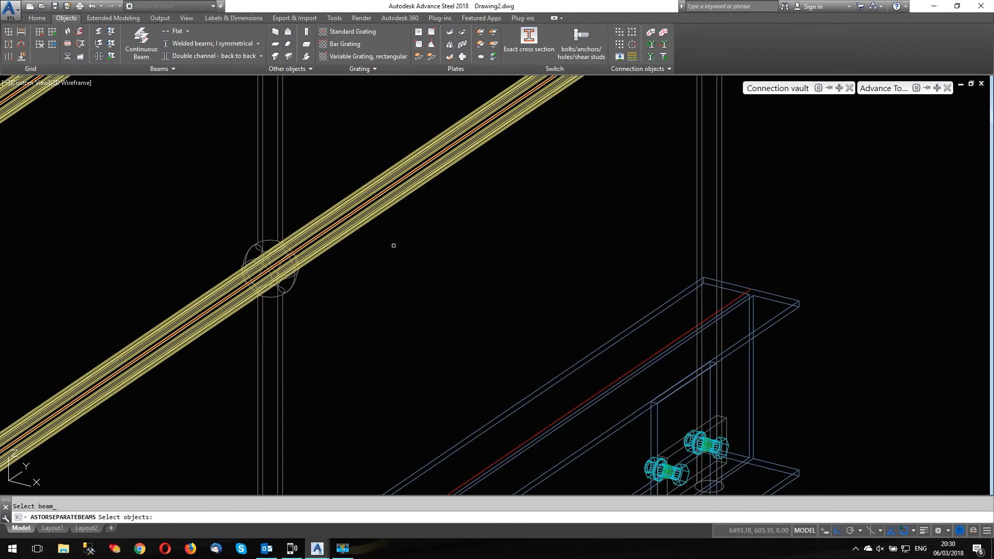
click(306, 245)
key(Return)
scroll(258, 244, up, 3)
shift+right_click(268, 221)
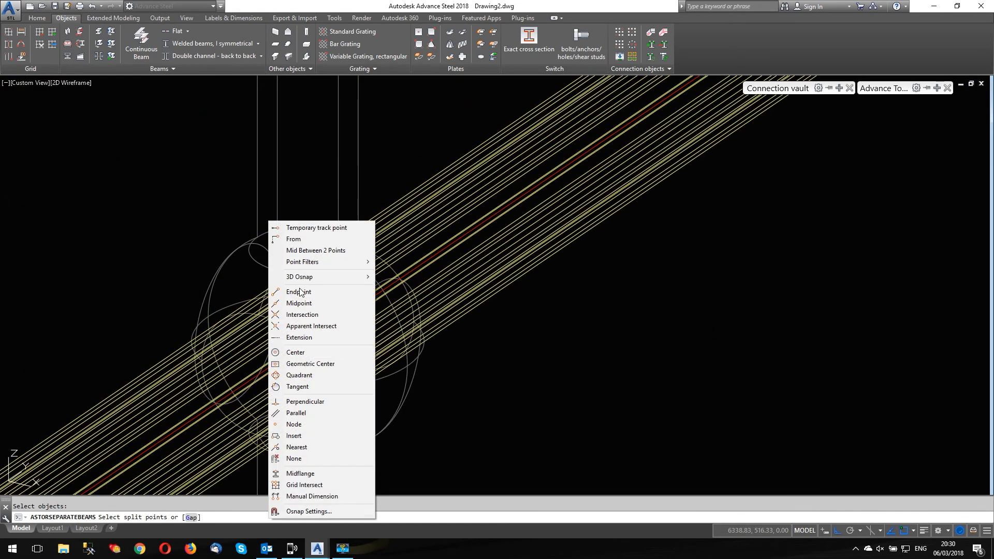
click(297, 353)
click(318, 323)
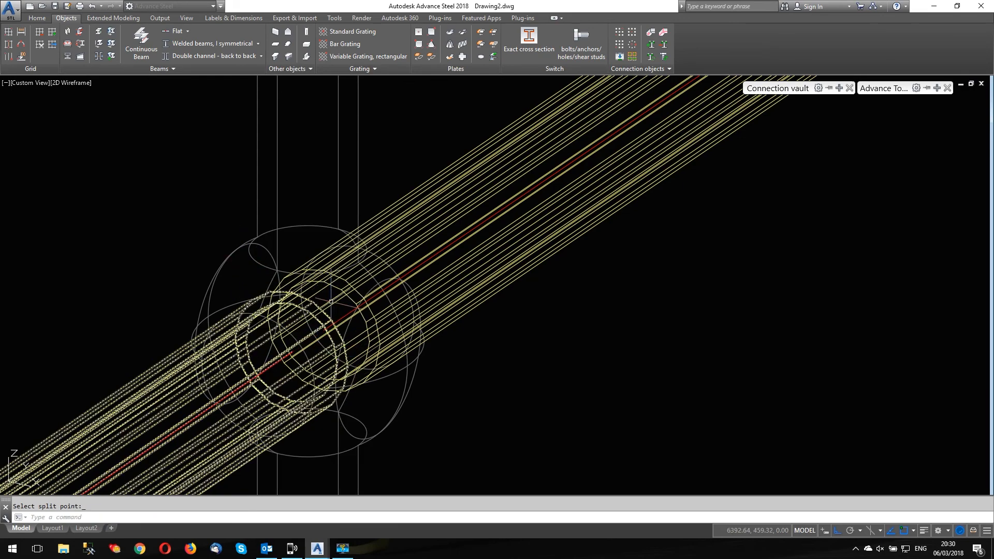
key(Escape)
Examine the separate top and middle rail lengths on the second beam and the top rail's corner piece to check where they are split
scroll(317, 323, down, 6)
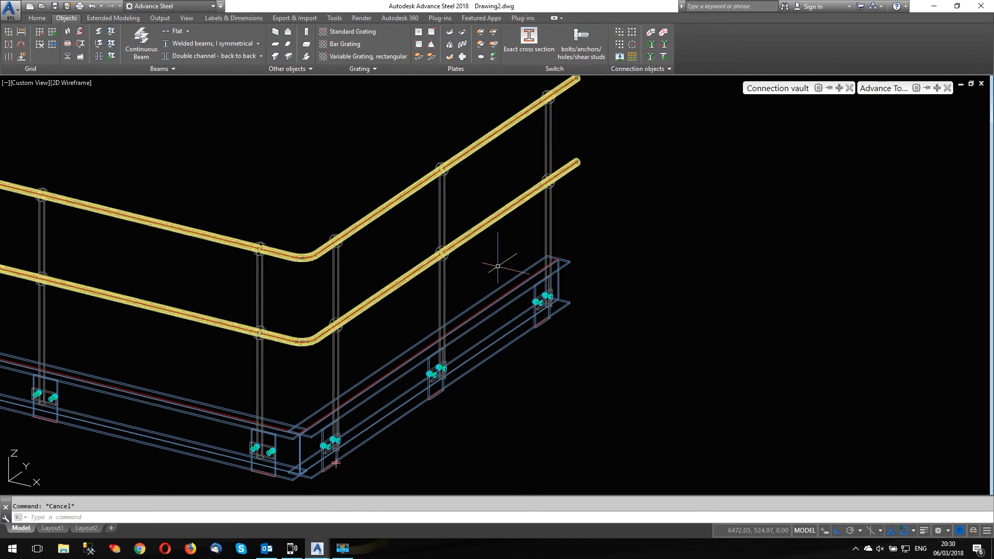
click(422, 267)
key(Escape)
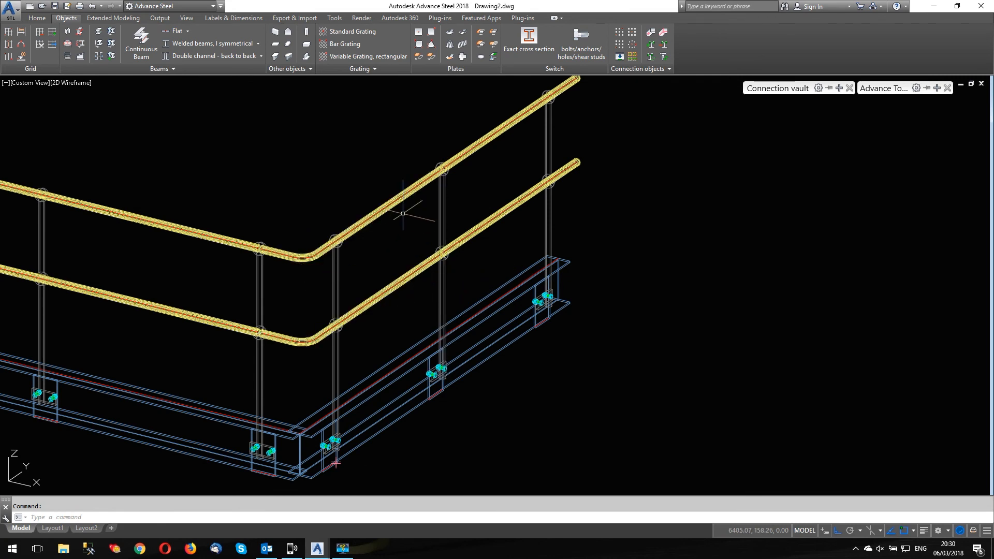
click(481, 143)
click(484, 226)
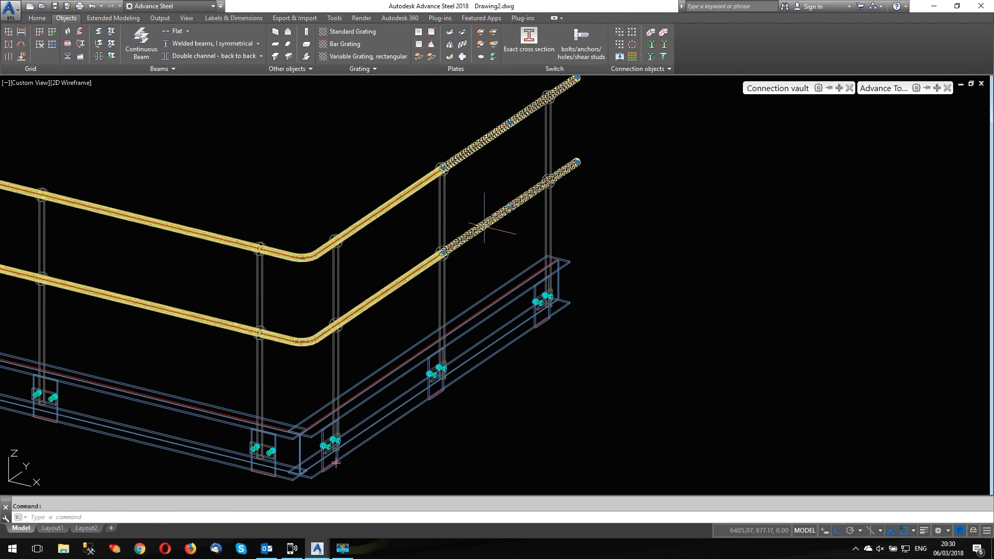
key(Escape)
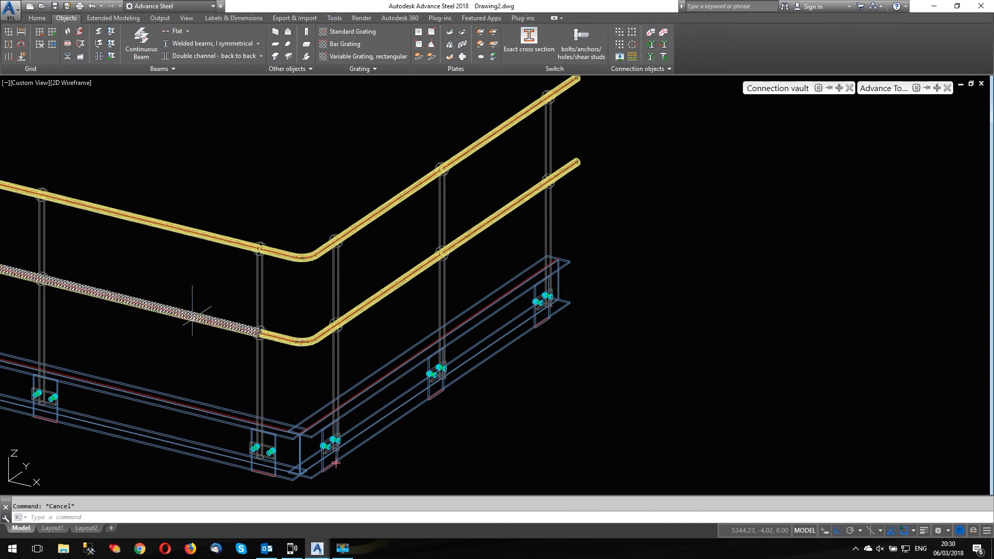
scroll(401, 235, down, 3)
scroll(451, 202, up, 4)
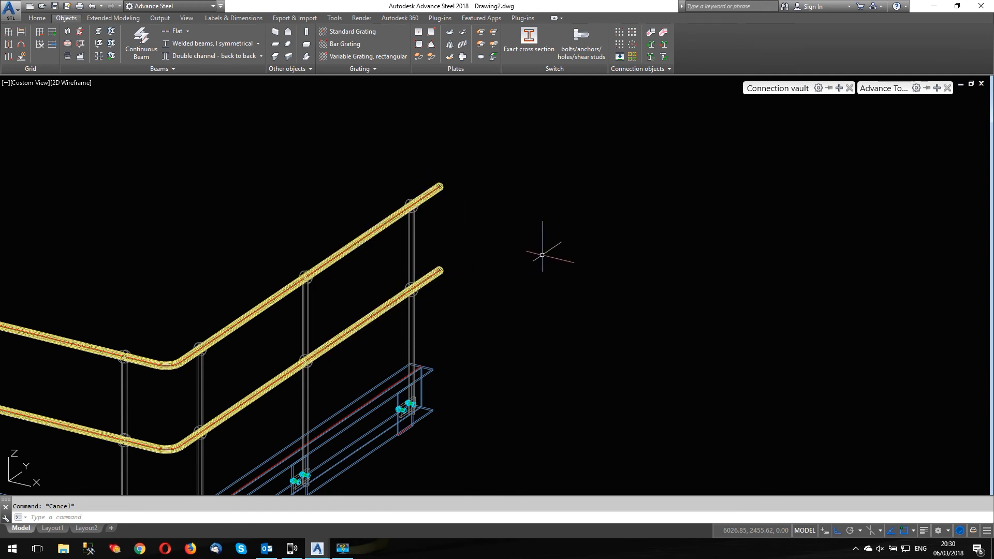
scroll(544, 256, down, 2)
scroll(476, 255, up, 2)
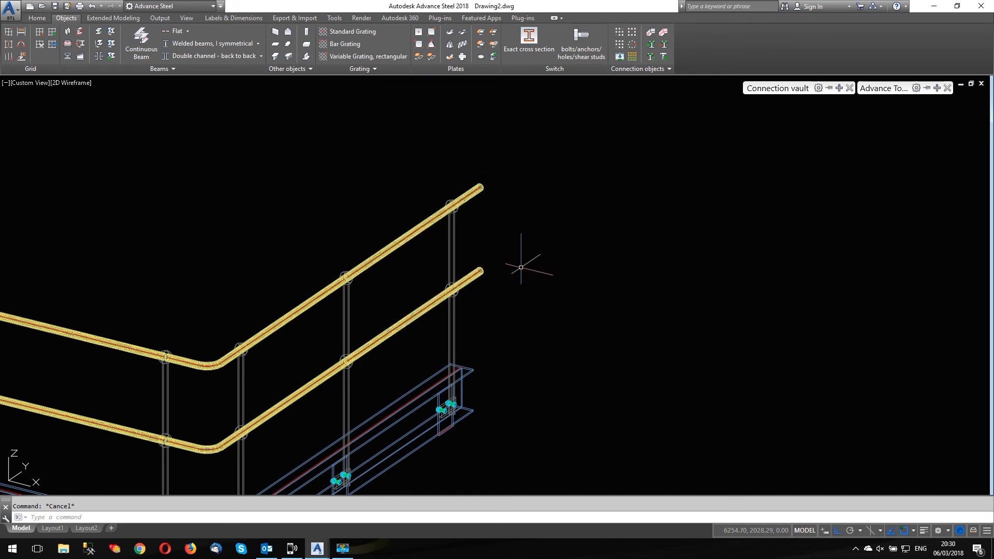
scroll(554, 246, down, 2)
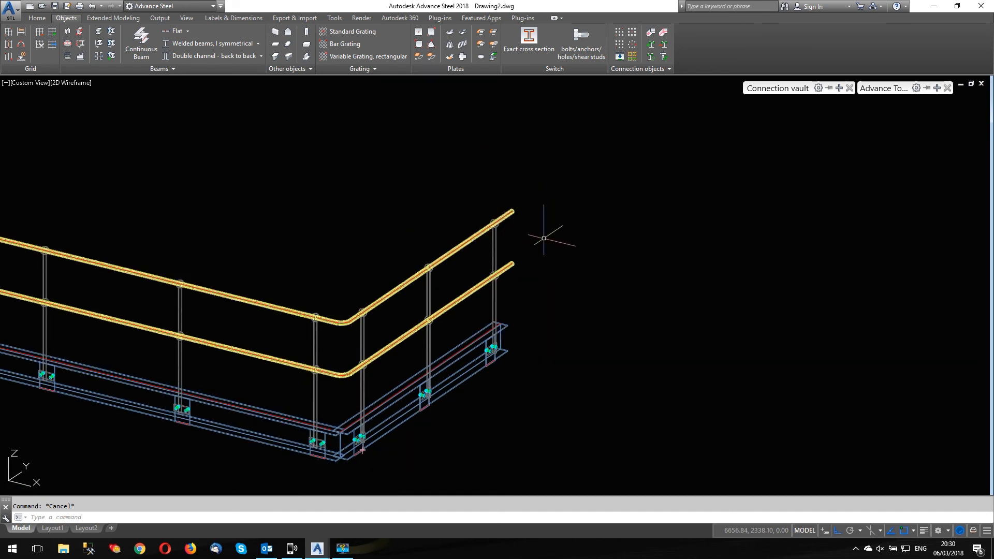
scroll(355, 326, up, 4)
click(337, 317)
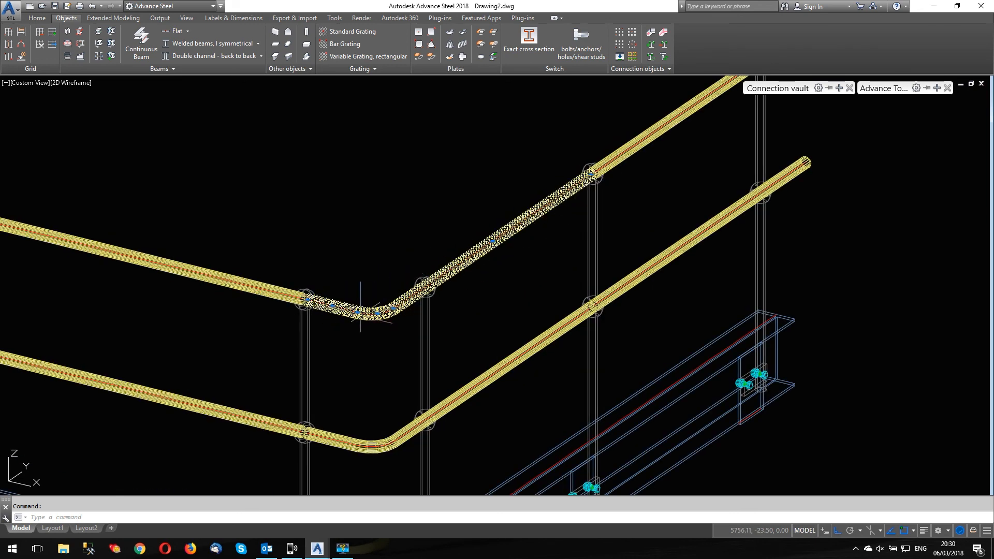
key(Escape)
scroll(505, 282, down, 4)
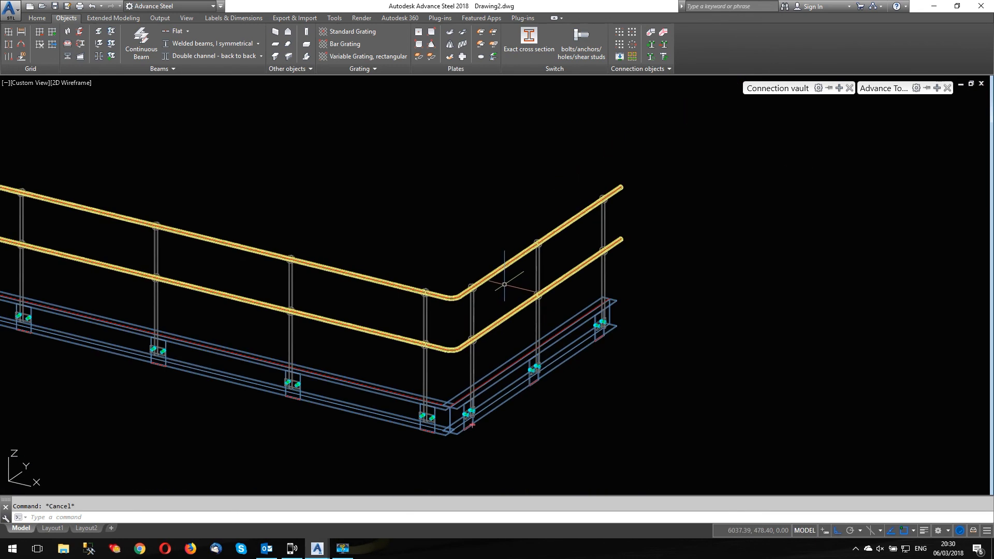
Set the view to SW Isometric with the Realistic visual style, showing the railing and its bolted stanchion bases close up
click(33, 83)
click(66, 178)
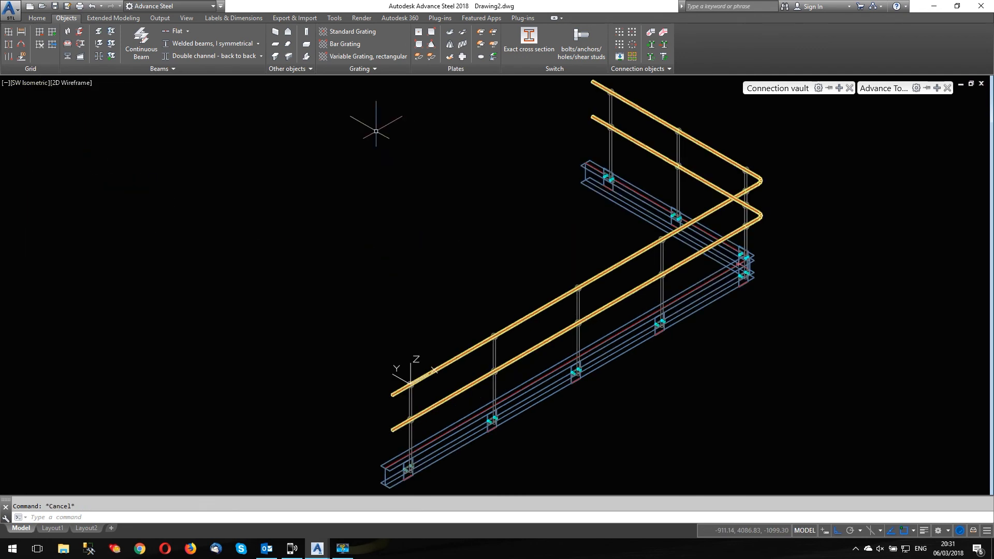
click(71, 83)
click(98, 143)
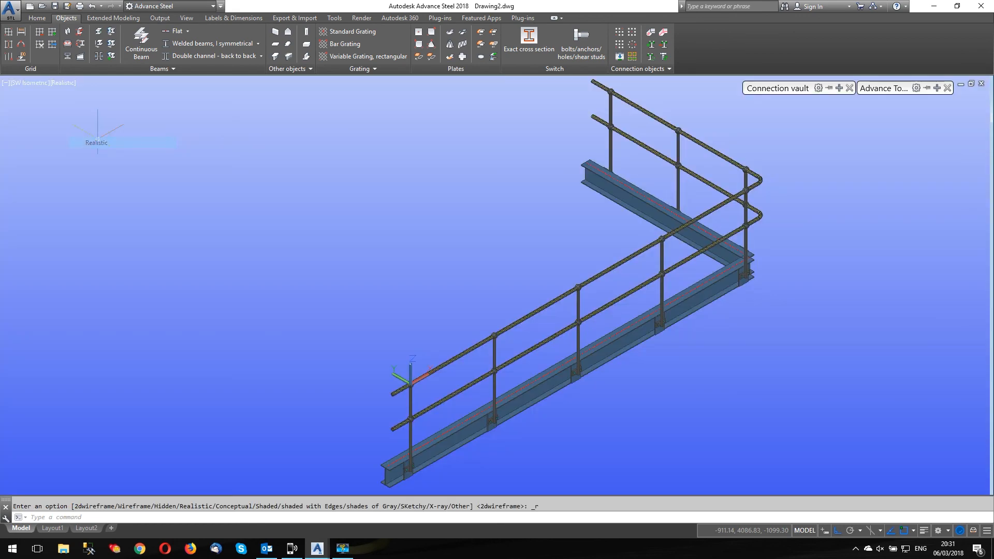
key(Escape)
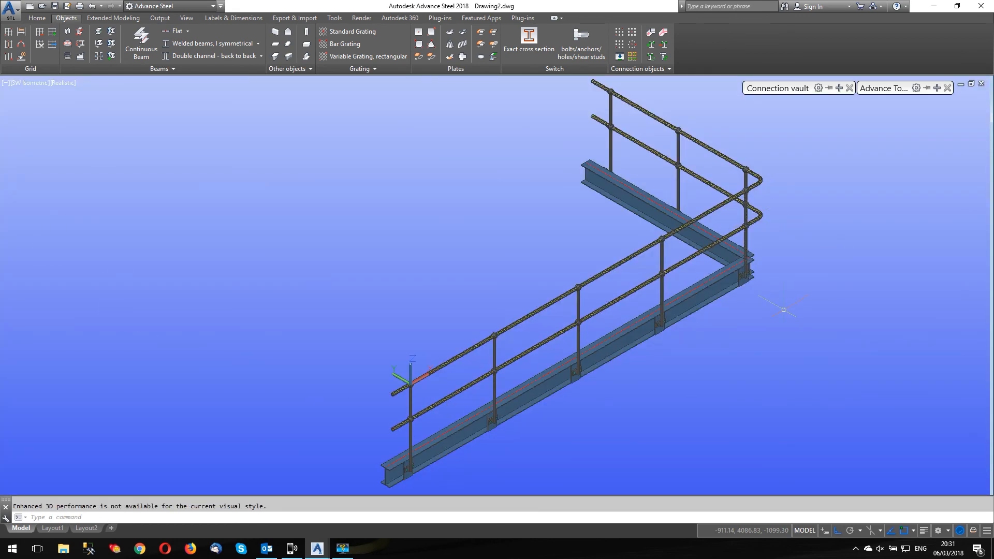
scroll(506, 442, up, 6)
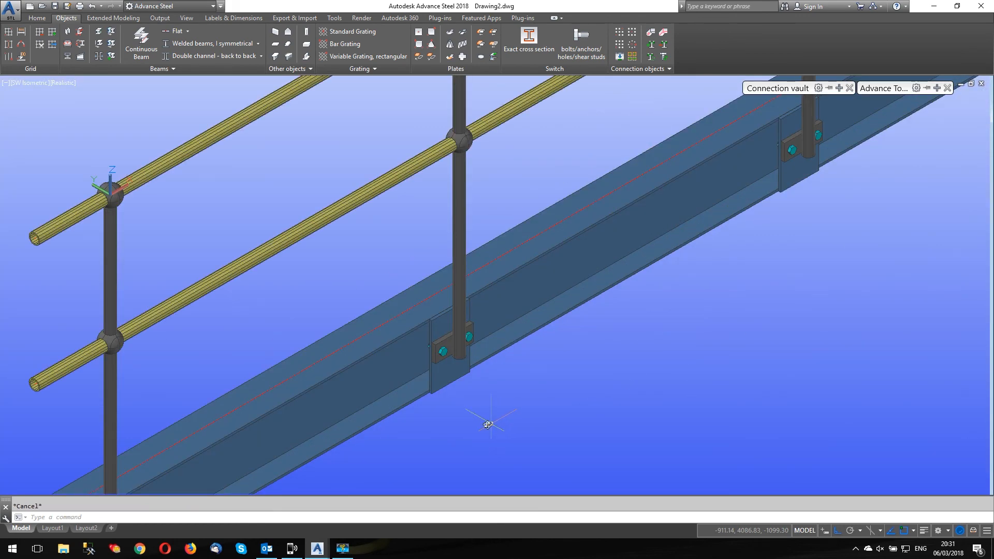
Examine the finished railing along the long beam, including its ball joints and bolted stanchion bases, and fit the whole model in view
shift+middle_drag(490, 424, 450, 424)
key(Escape)
scroll(341, 384, down, 3)
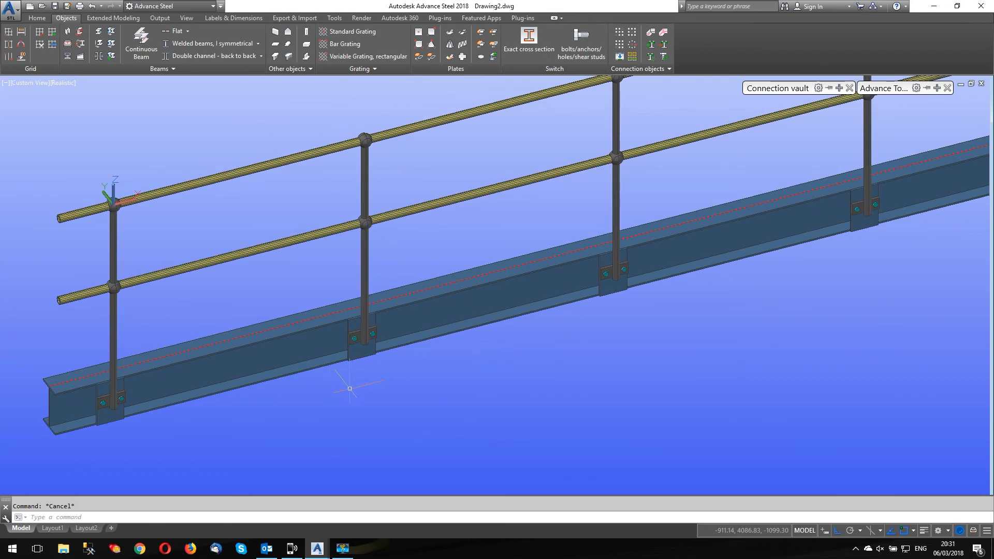
scroll(350, 388, down, 5)
scroll(694, 317, up, 1)
shift+middle_drag(679, 300, 616, 358)
shift+middle_drag(522, 422, 632, 408)
click(591, 411)
key(Escape)
scroll(684, 382, down, 8)
mouse_move(634, 386)
shift+middle_down()
mouse_move(714, 411)
mouse_move(635, 381)
shift+middle_up()
scroll(635, 381, up, 10)
click(629, 375)
scroll(636, 374, up, 3)
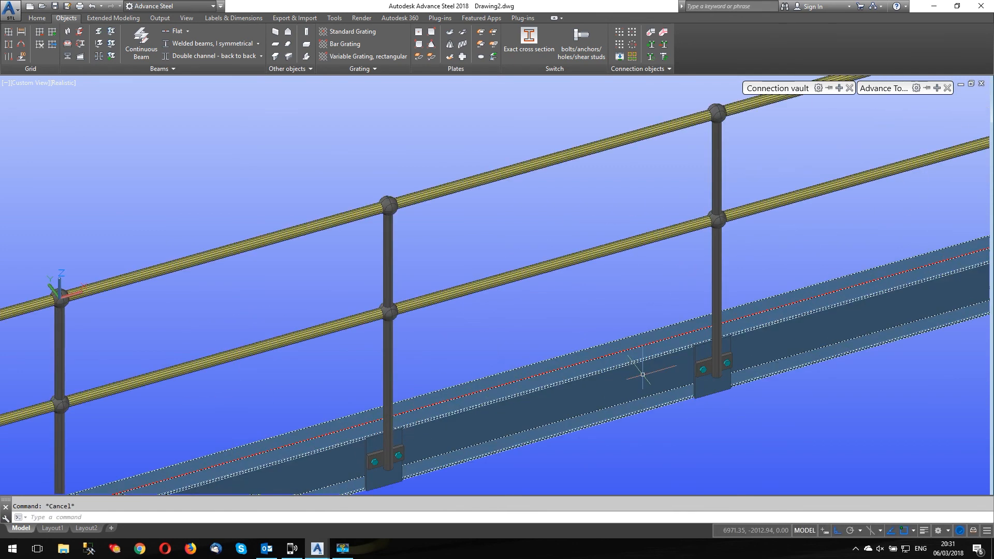
scroll(642, 373, down, 8)
scroll(437, 354, up, 8)
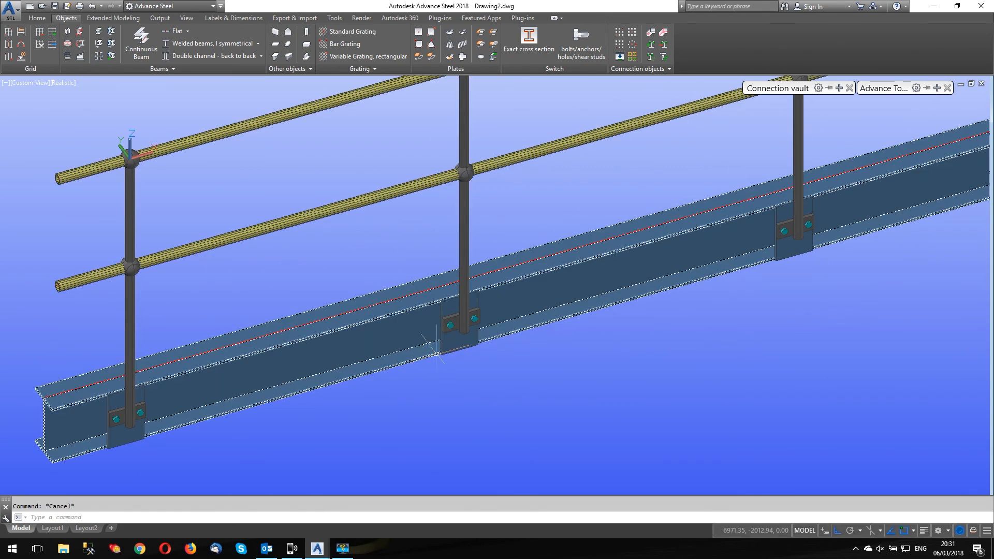
scroll(425, 399, down, 4)
middle_click(875, 368)
middle_click(875, 368)
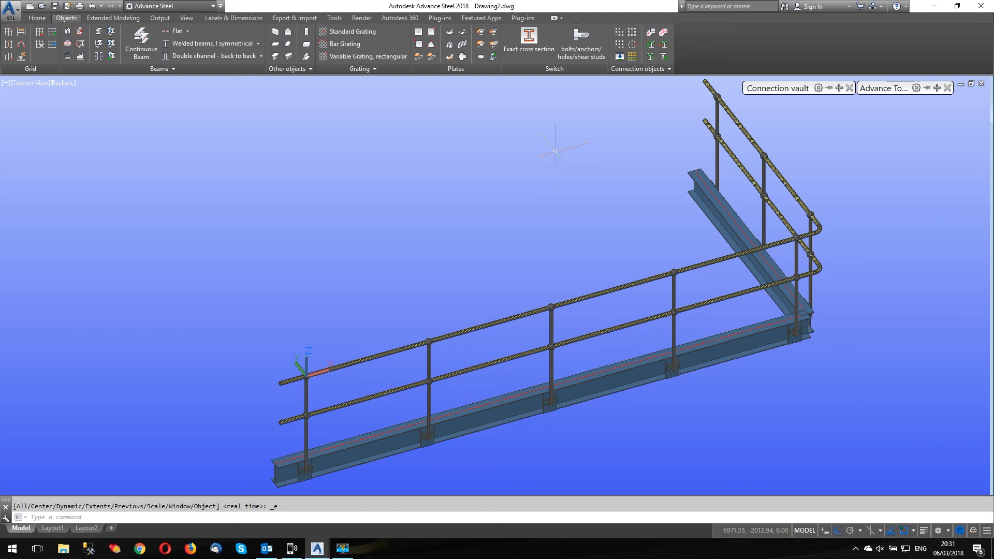
Look up the Monowills command for creating railings along beams, and fit the complete railing model in view
scroll(513, 165, up, 2)
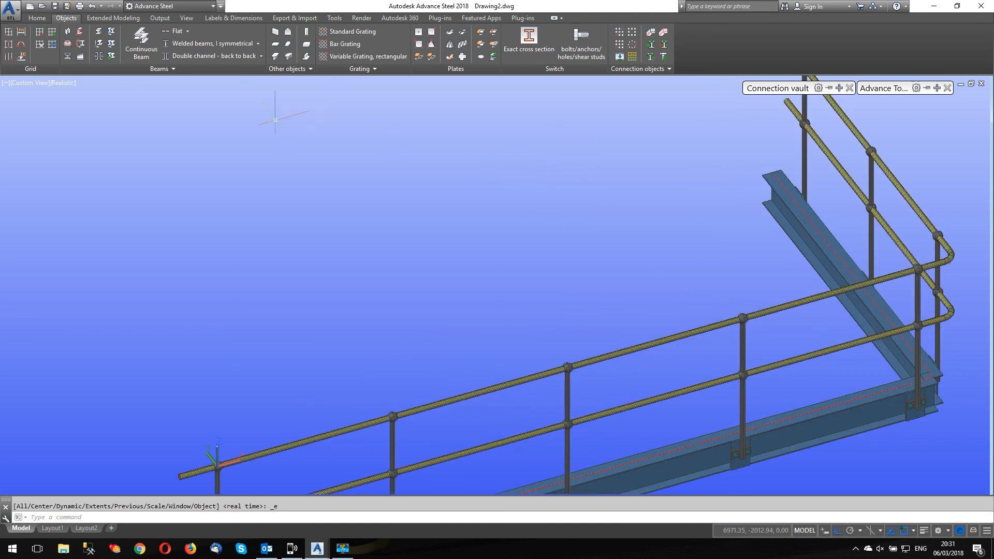
click(107, 21)
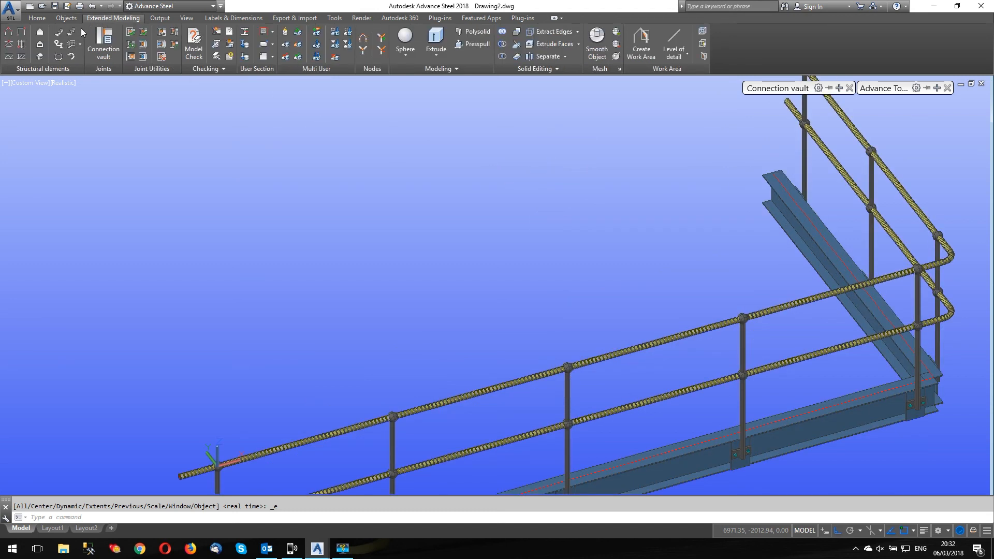
click(80, 46)
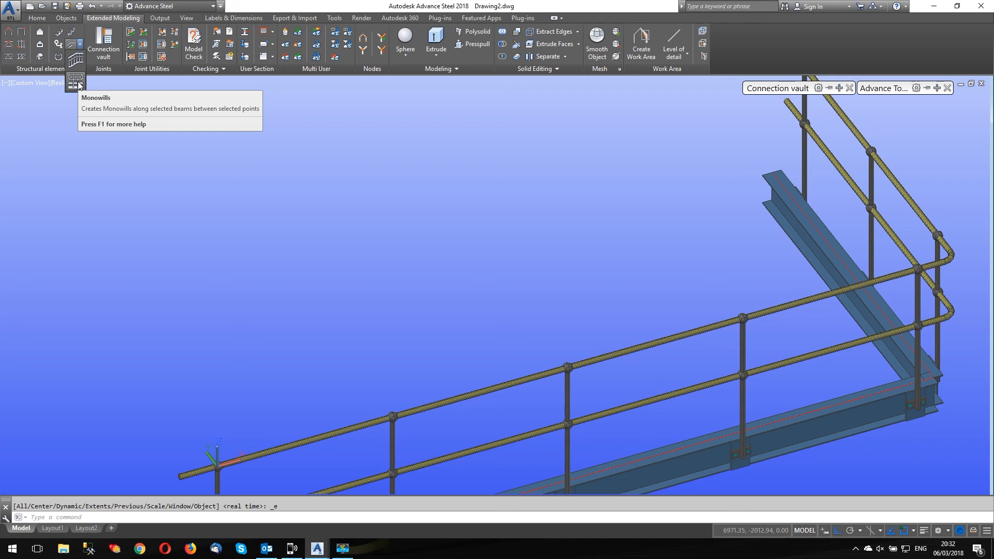
click(379, 144)
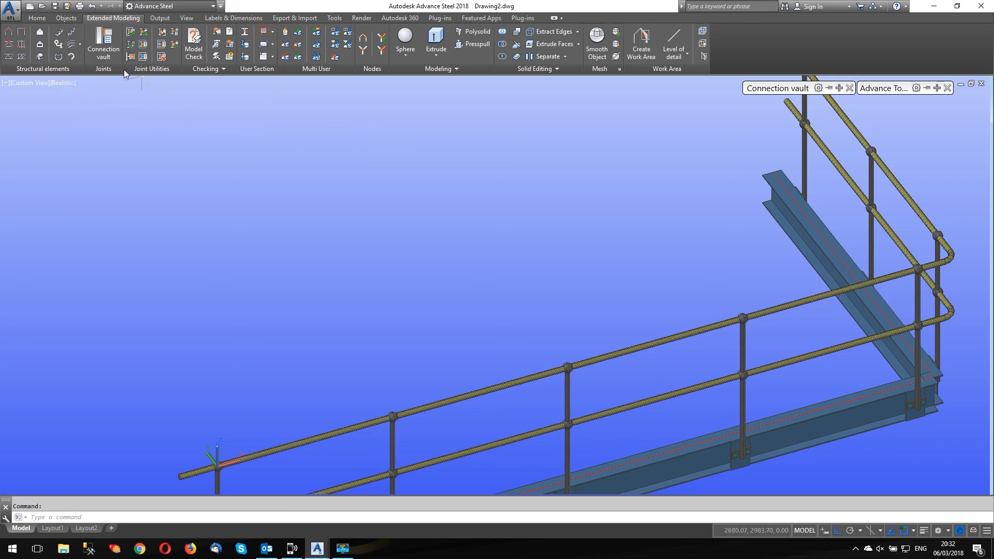
click(80, 45)
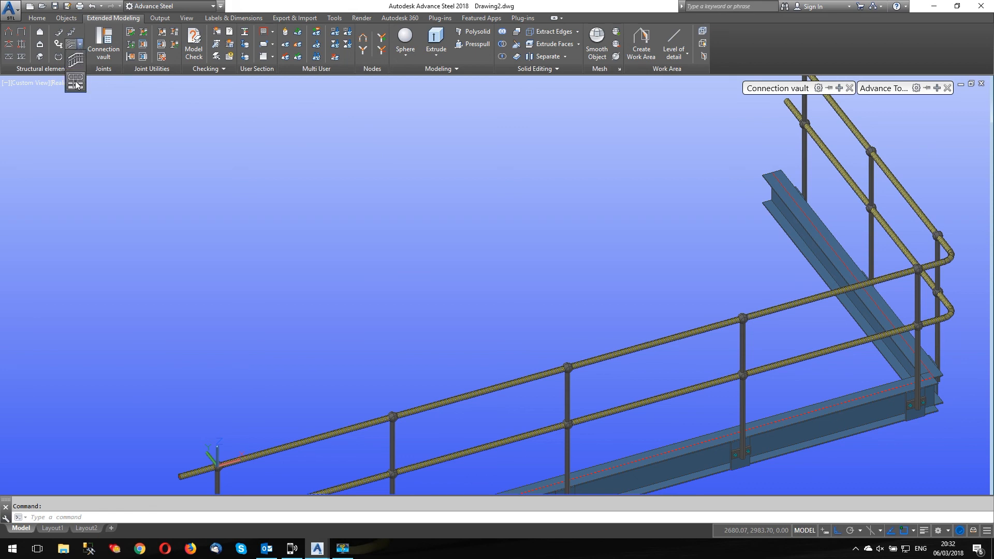
click(76, 85)
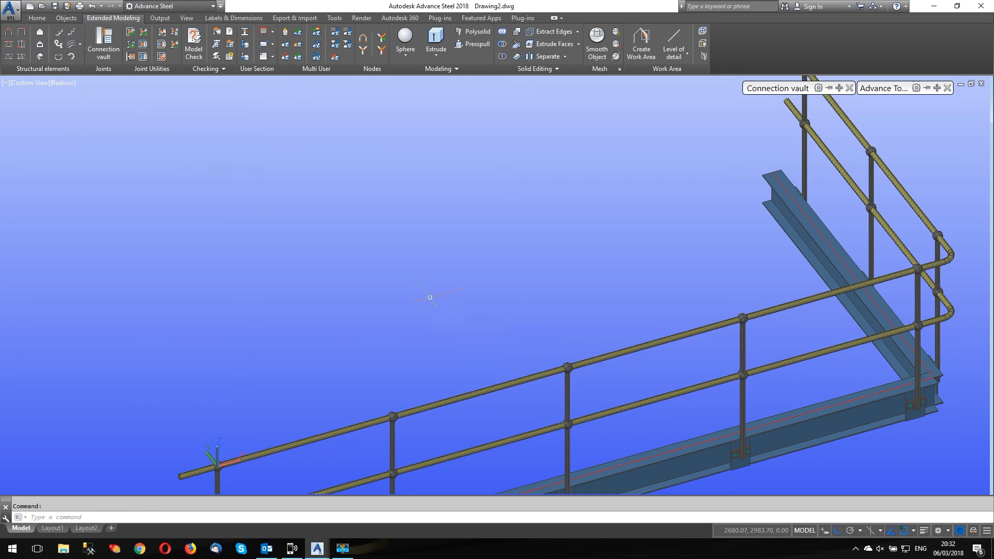
scroll(357, 259, down, 2)
middle_click(439, 249)
middle_click(440, 249)
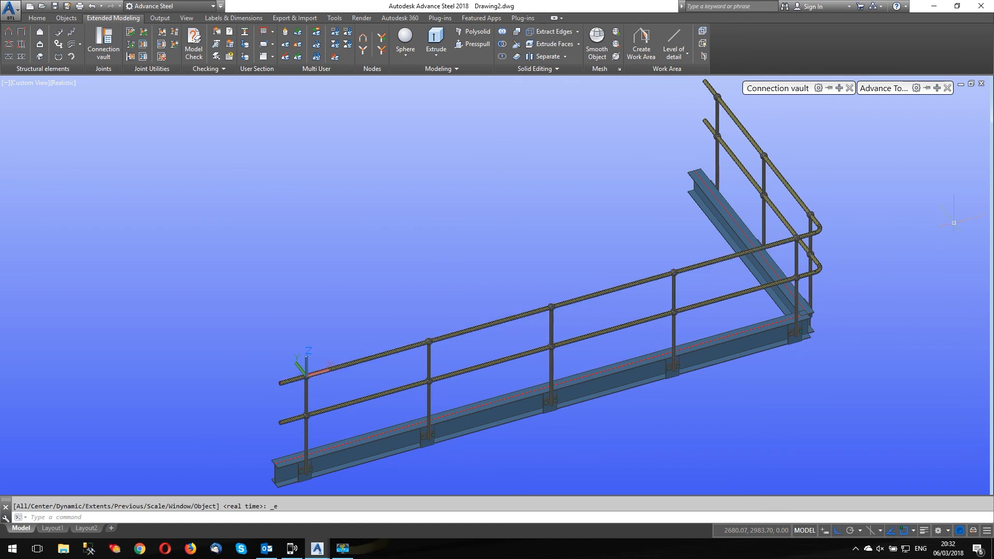